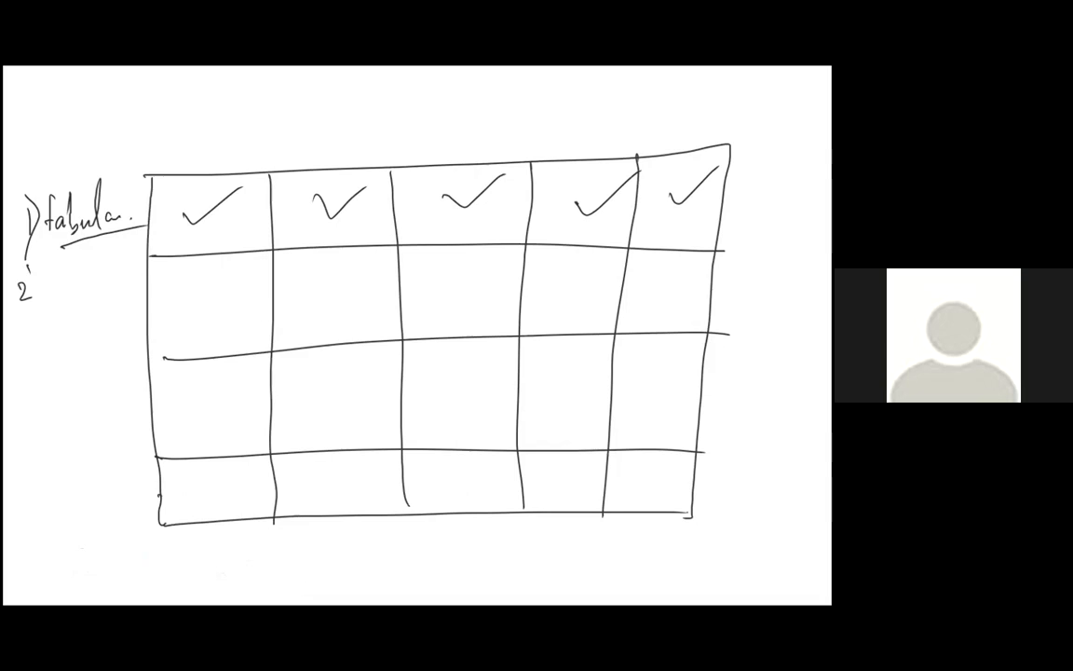
left_click_drag(26, 262, 13, 352)
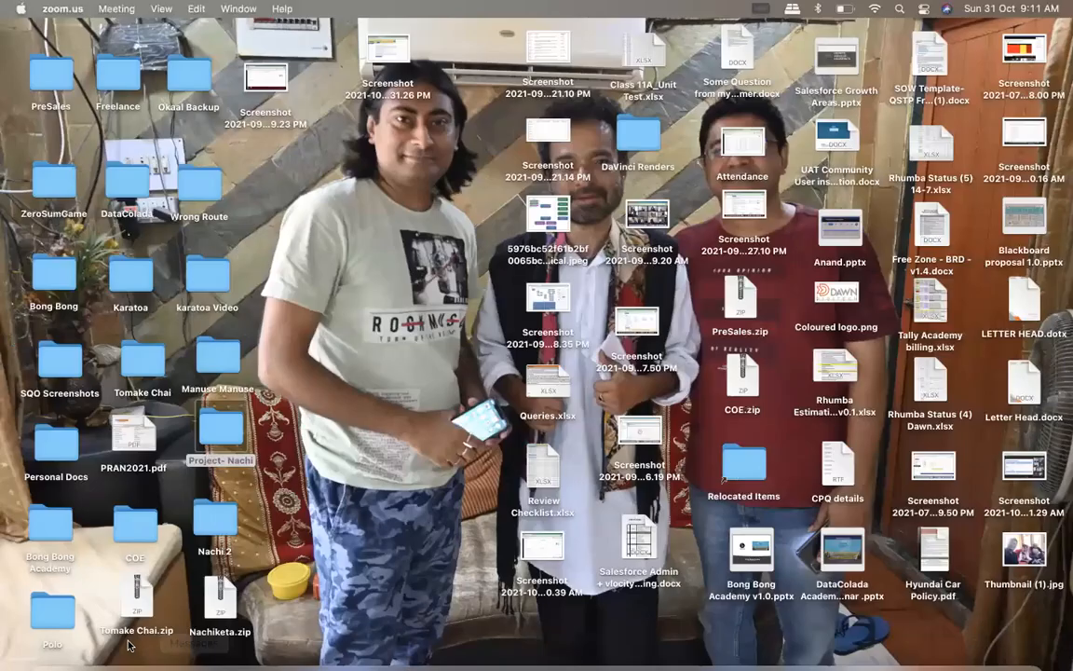
Switch to Microsoft Excel and enter the column headers "Col 1" in B3 and "Col2" in C3
mouse_move(128, 663)
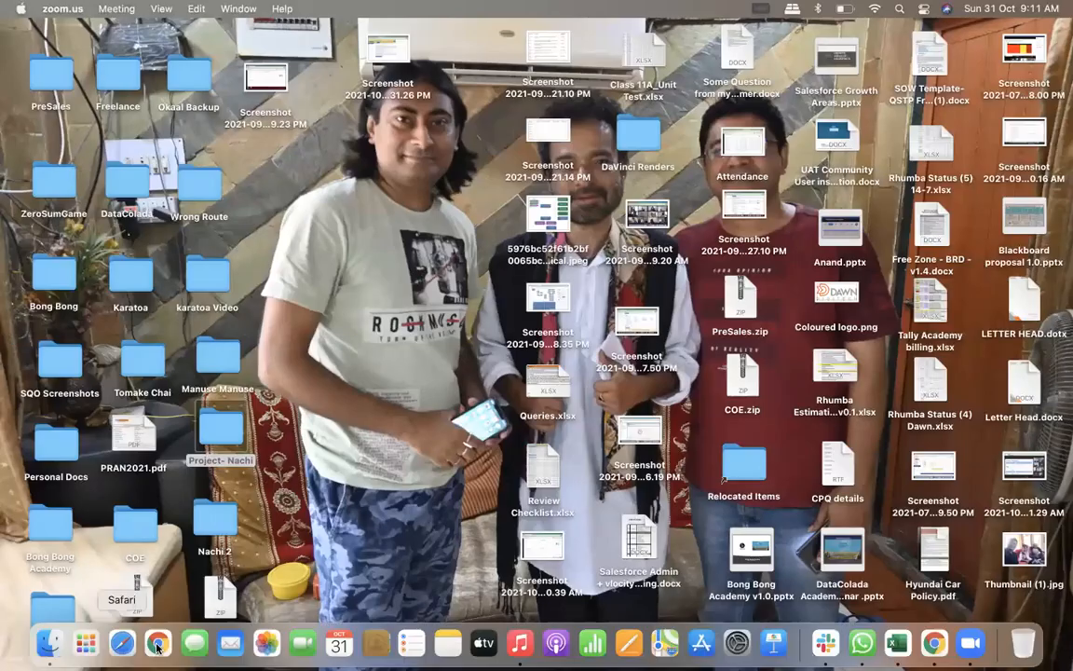
left_click(894, 642)
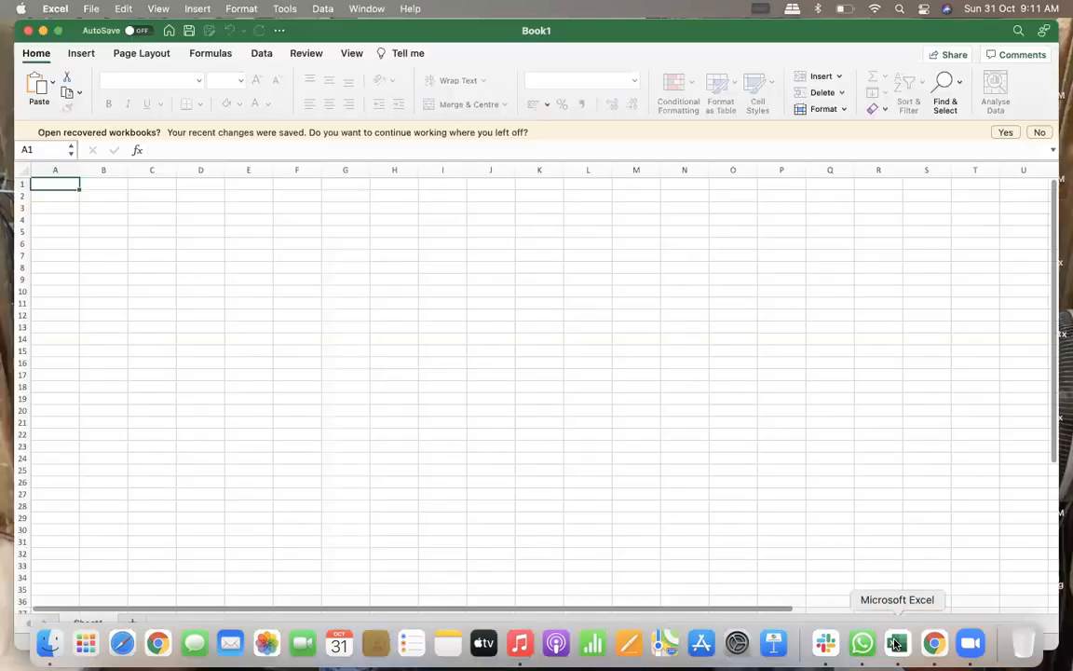
left_click(104, 211)
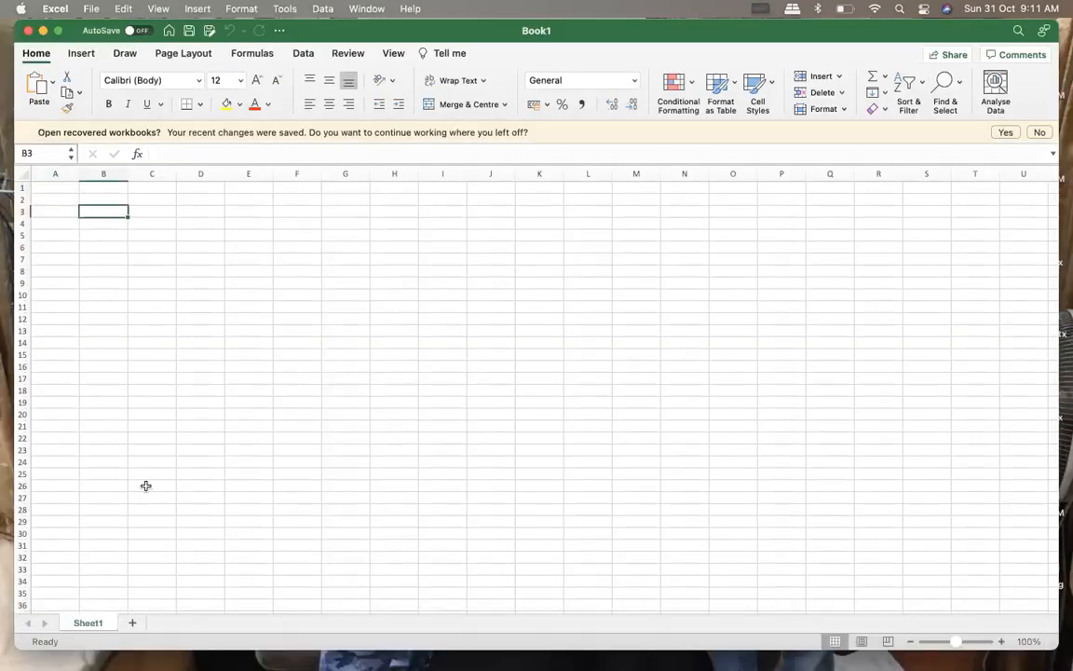
type("Col 1")
left_click(159, 210)
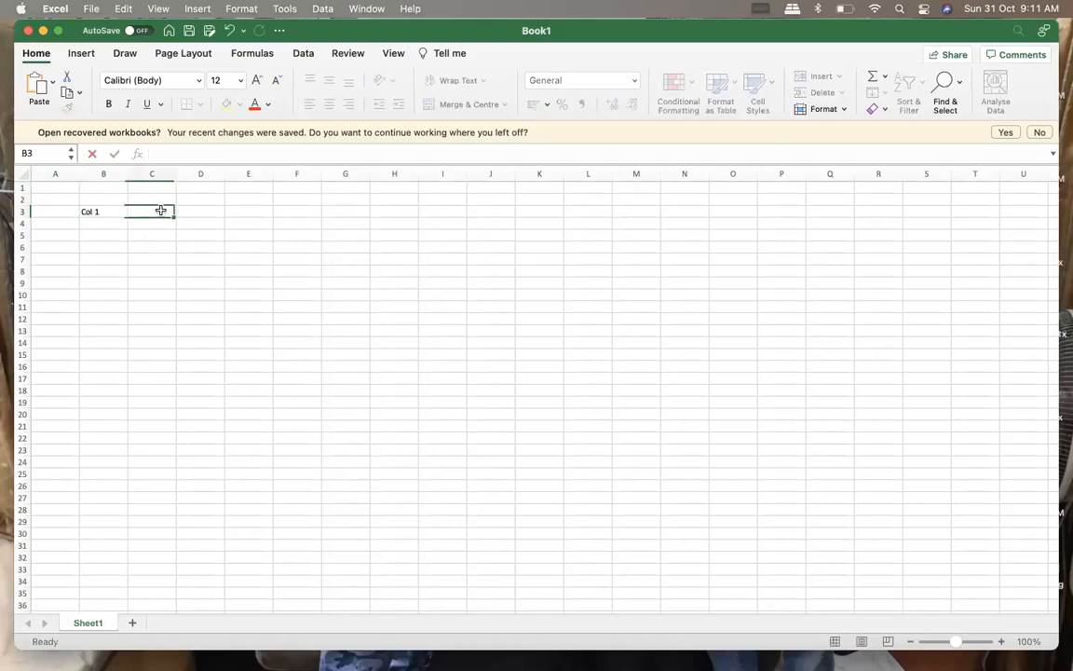
type("Col2")
Extend the column header series from B3:C3 across to J3, ending with Col 9
left_click(140, 246)
left_click_drag(111, 213, 496, 226)
left_click(209, 257)
Enter the row labels R1 in B4 and R2 in B5 beneath the first column header
left_click(108, 226)
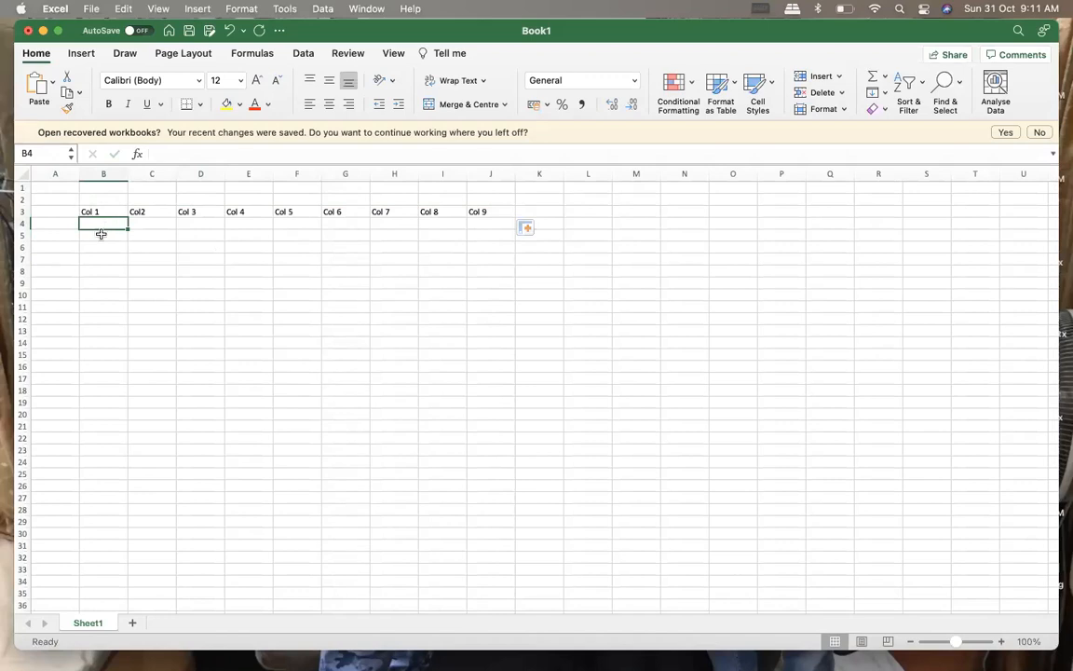
type("R1")
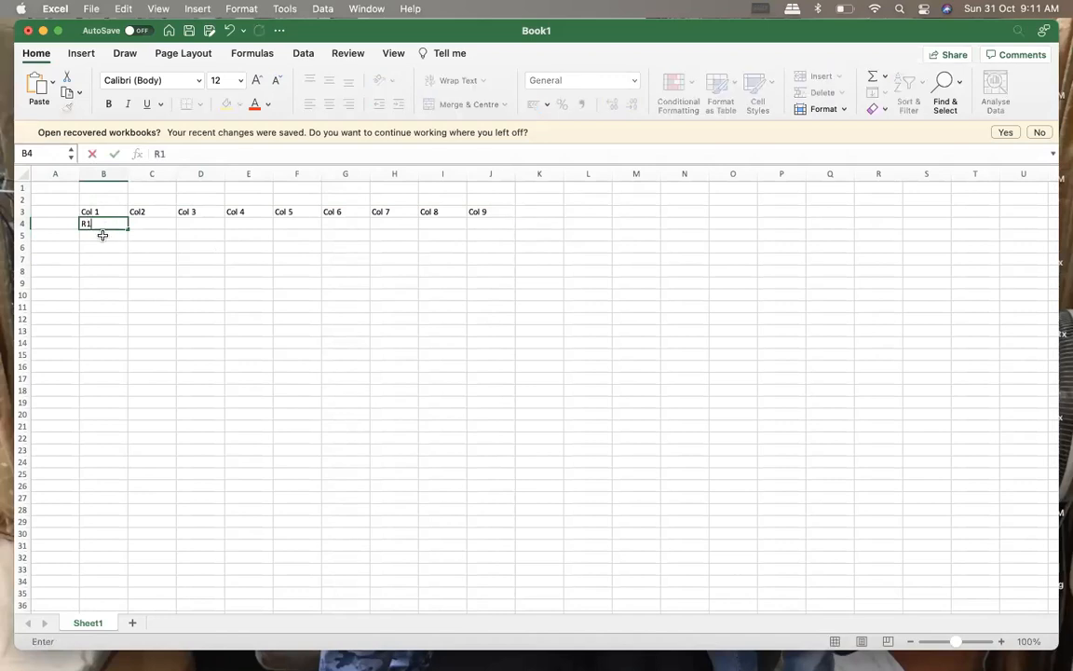
left_click(144, 226)
left_click(109, 239)
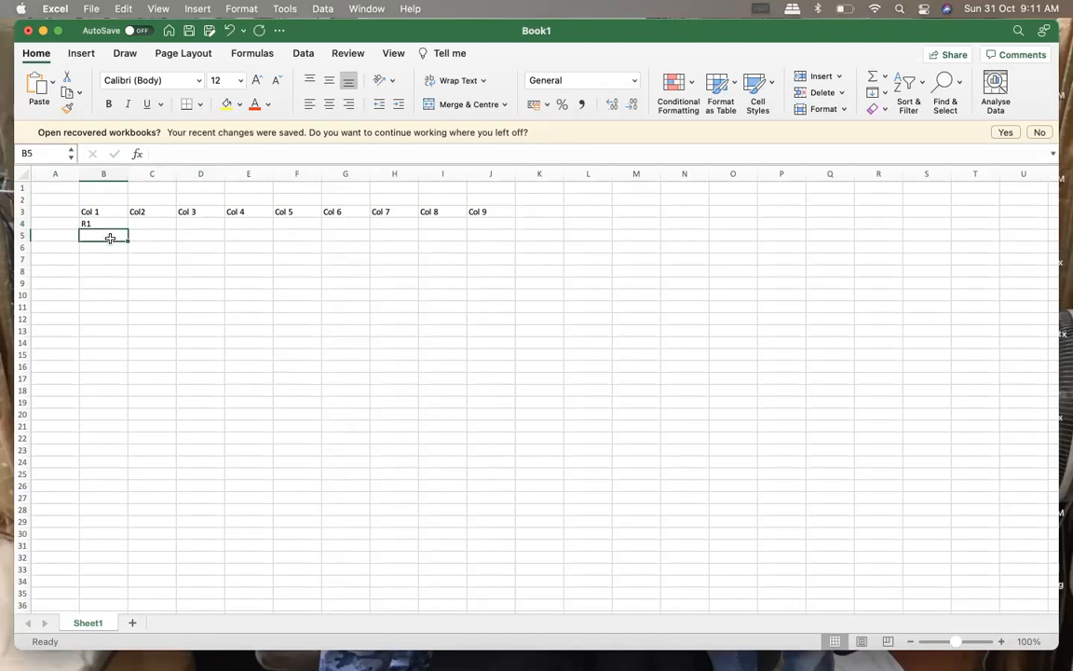
type("R1")
type("2")
left_click(114, 260)
Extend the R1, R2 series down to R18 in B21 and copy the labels across through column J
left_click(102, 224)
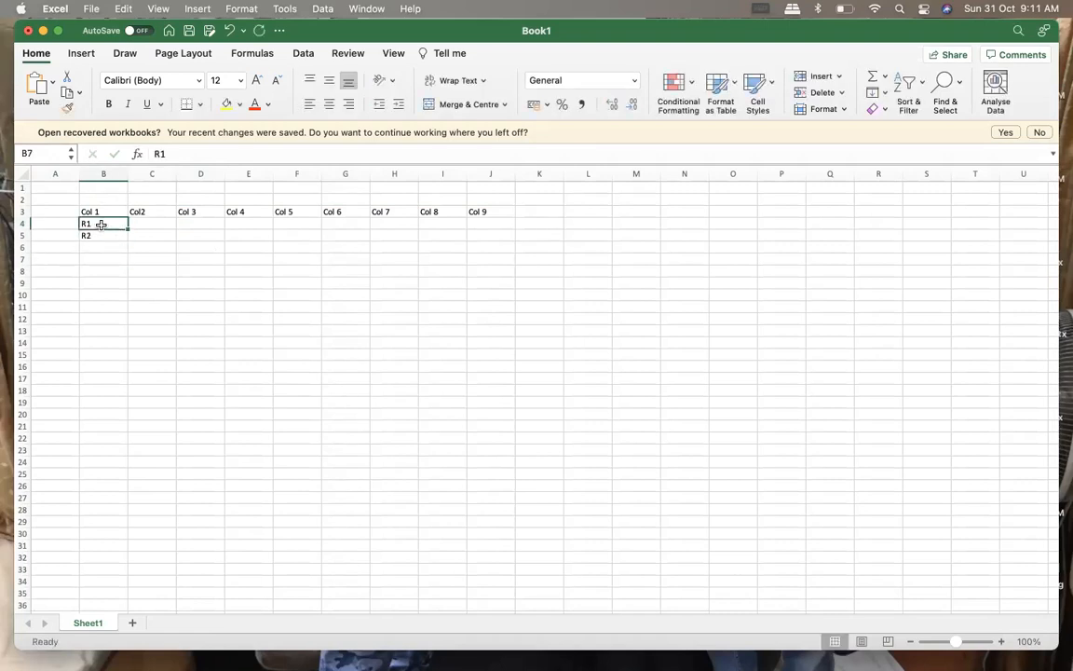
left_click_drag(112, 226, 129, 431)
left_click(99, 225)
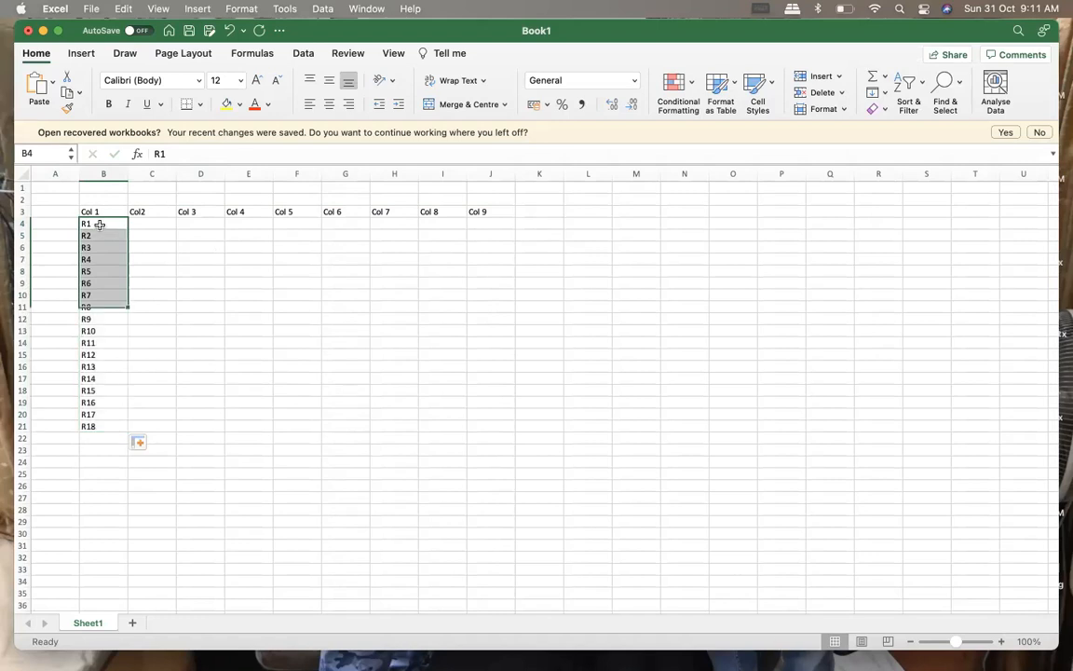
left_click_drag(98, 225, 512, 434)
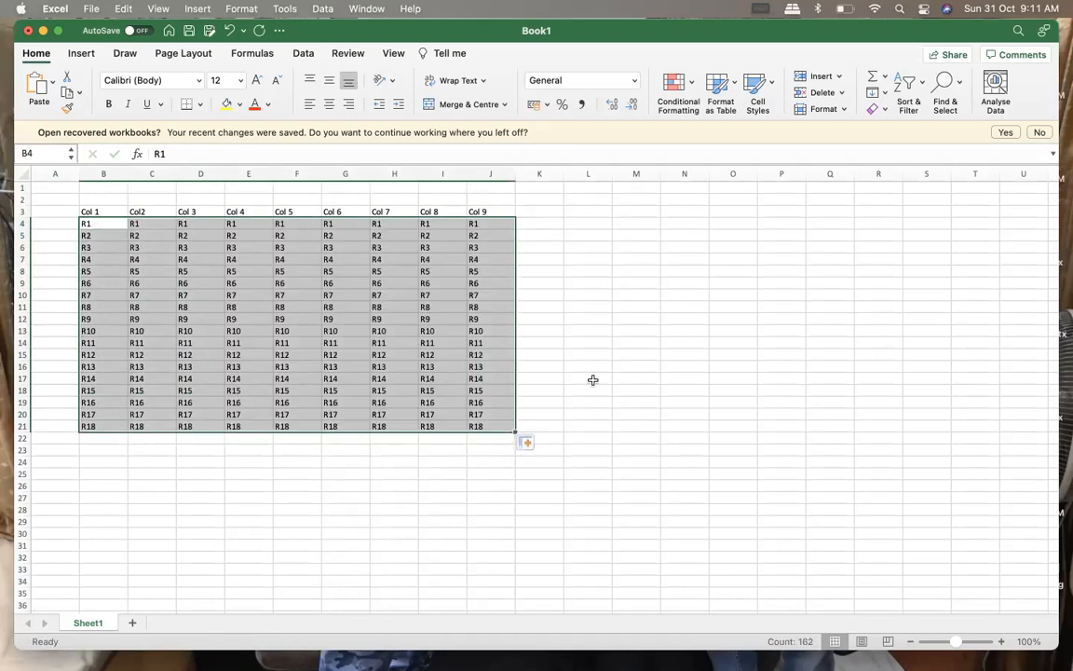
left_click(607, 367)
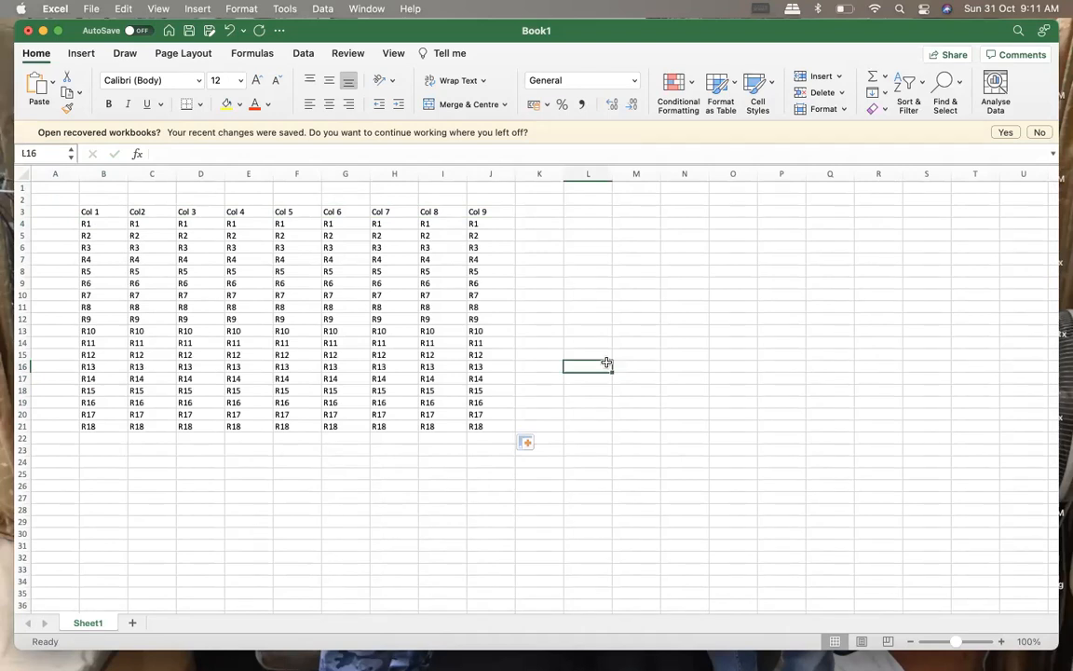
Fill the header cells B3:J3 with yellow
left_click_drag(90, 211, 490, 213)
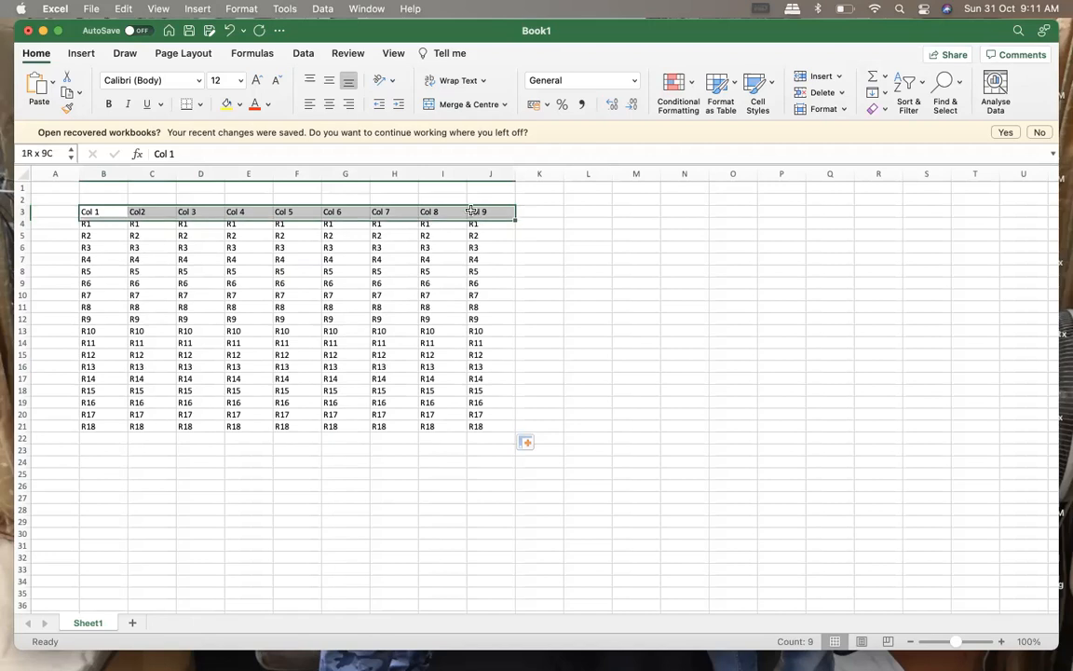
left_click(226, 104)
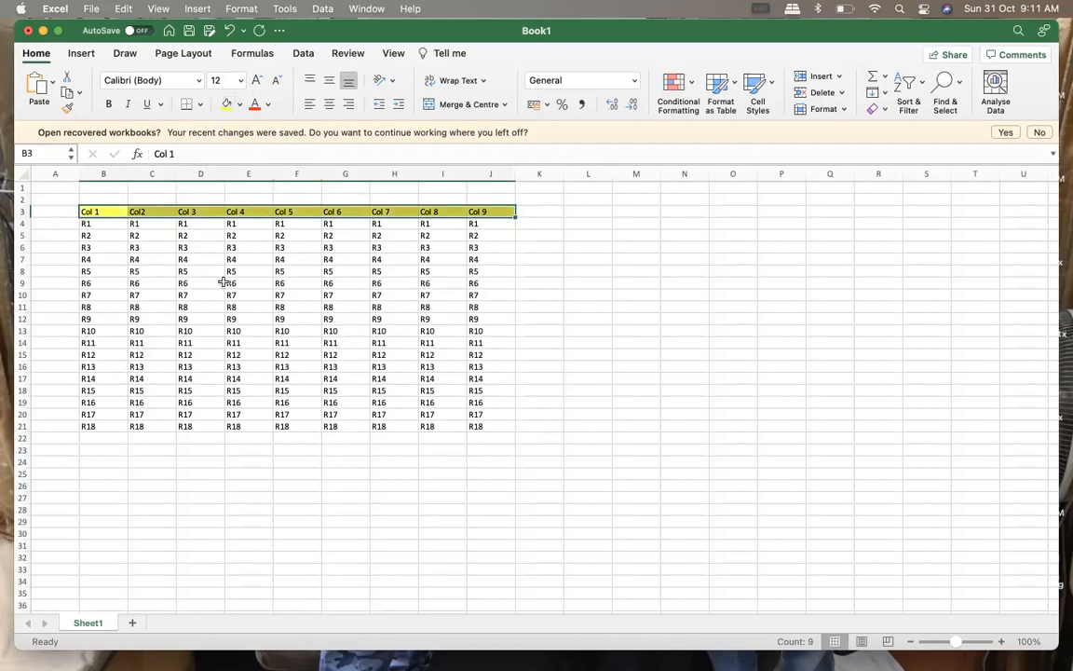
left_click_drag(86, 224, 482, 425)
left_click(545, 458)
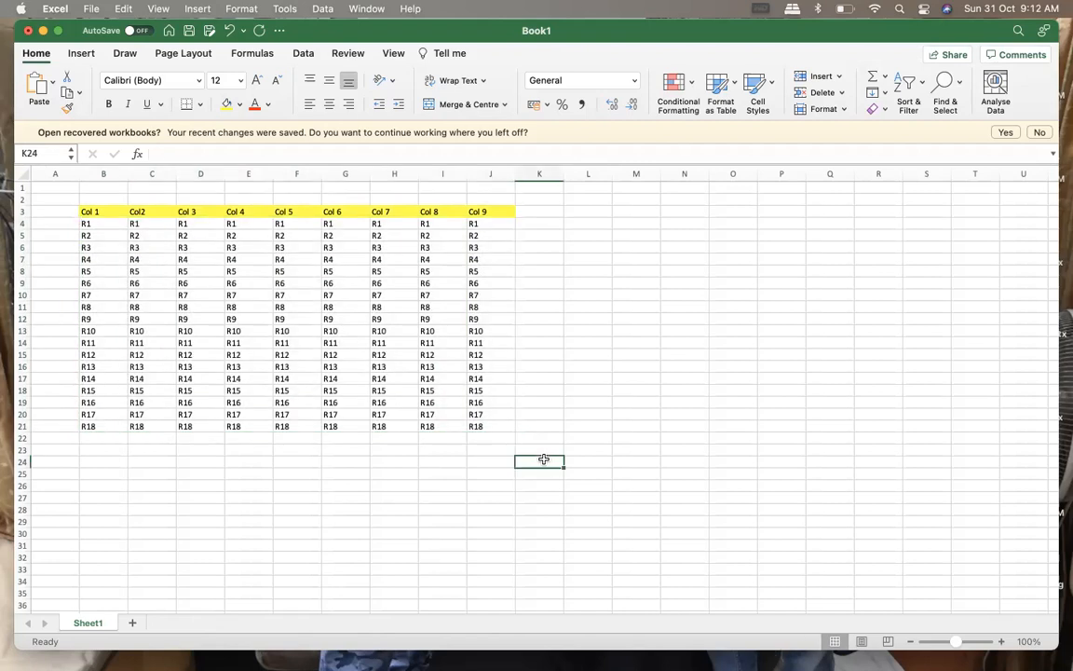
Enter the report type label "Tablular" in cell M3
left_click(618, 213)
type("Table")
key("BackSpace")
type("ulat")
key("BackSpace")
key("BackSpace")
key("BackSpace")
key("BackSpace")
key("BackSpace")
type("ular")
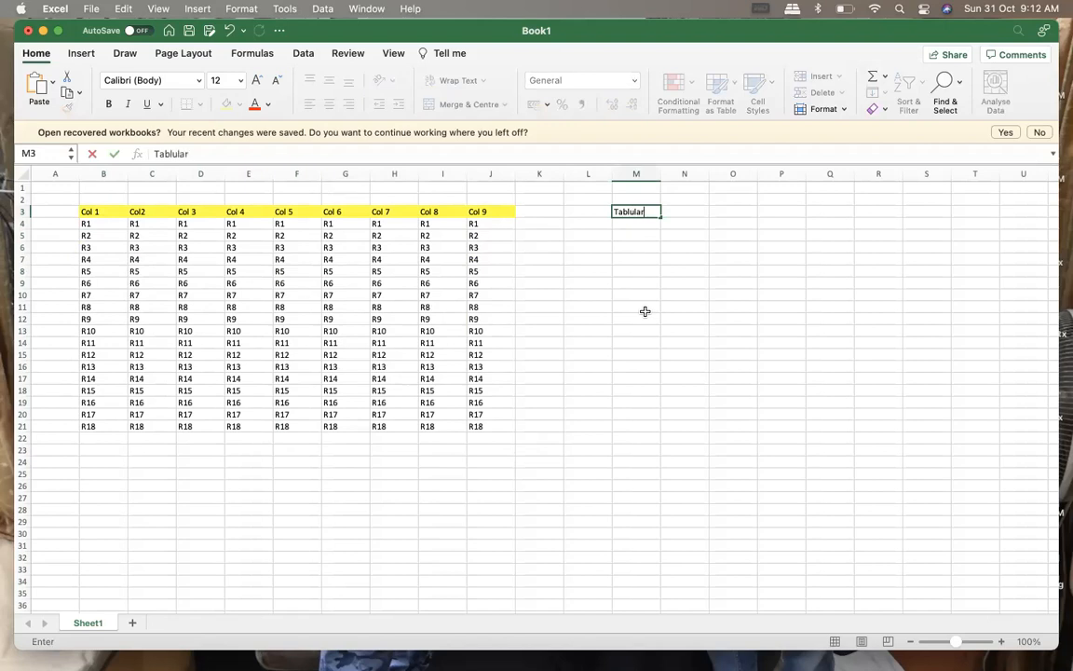
key("Return")
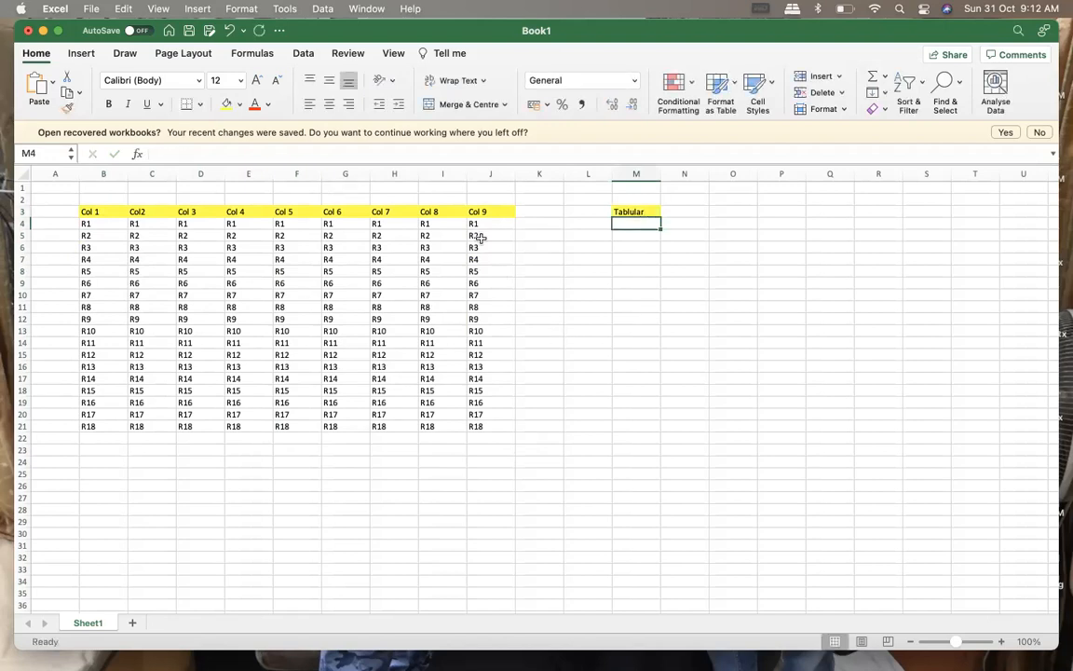
Apply all borders to the whole table in B3:J21
left_click_drag(93, 212, 473, 427)
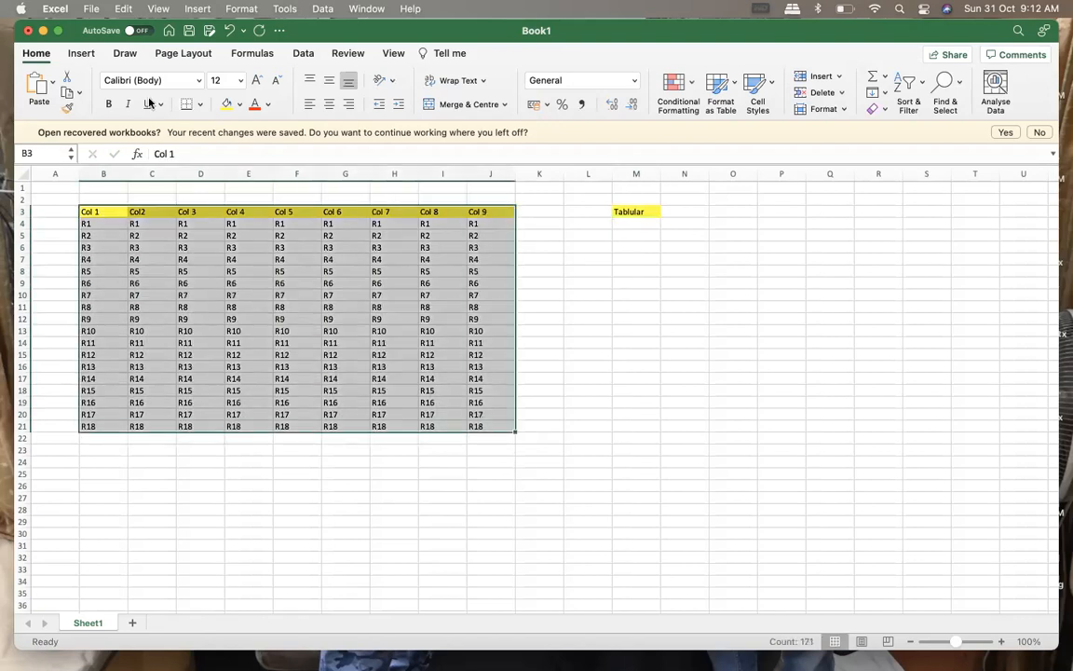
left_click(198, 105)
left_click(235, 244)
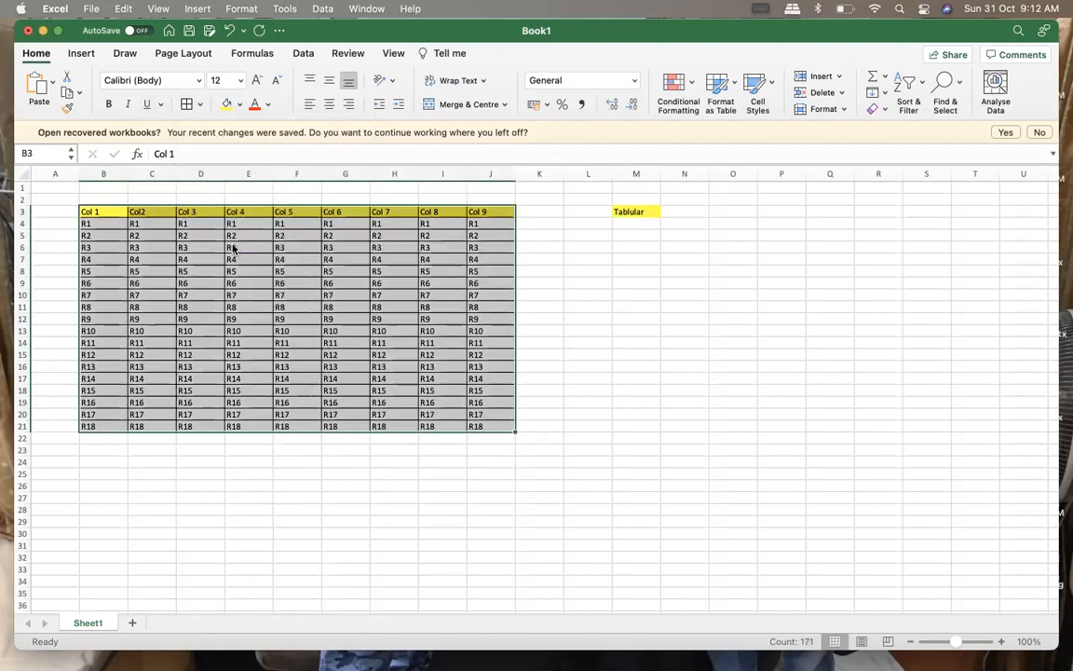
left_click(657, 390)
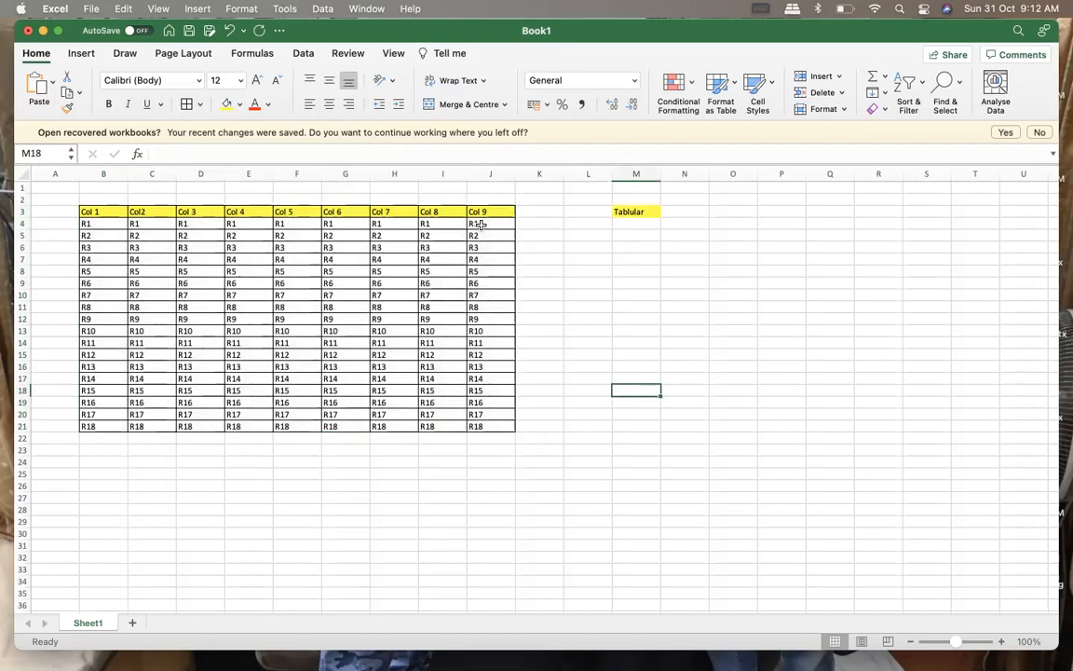
Replace the Col 9 entries in J4:J21 with the value 10 in every row
left_click_drag(477, 223, 477, 433)
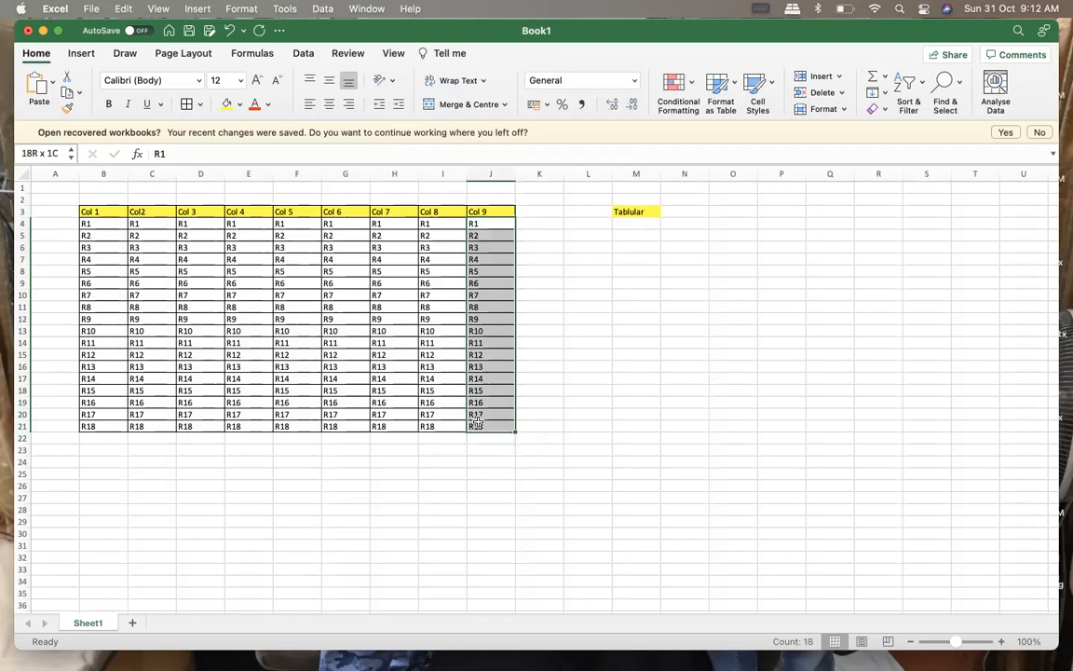
left_click(482, 224)
type("10")
key("ctrl+Return")
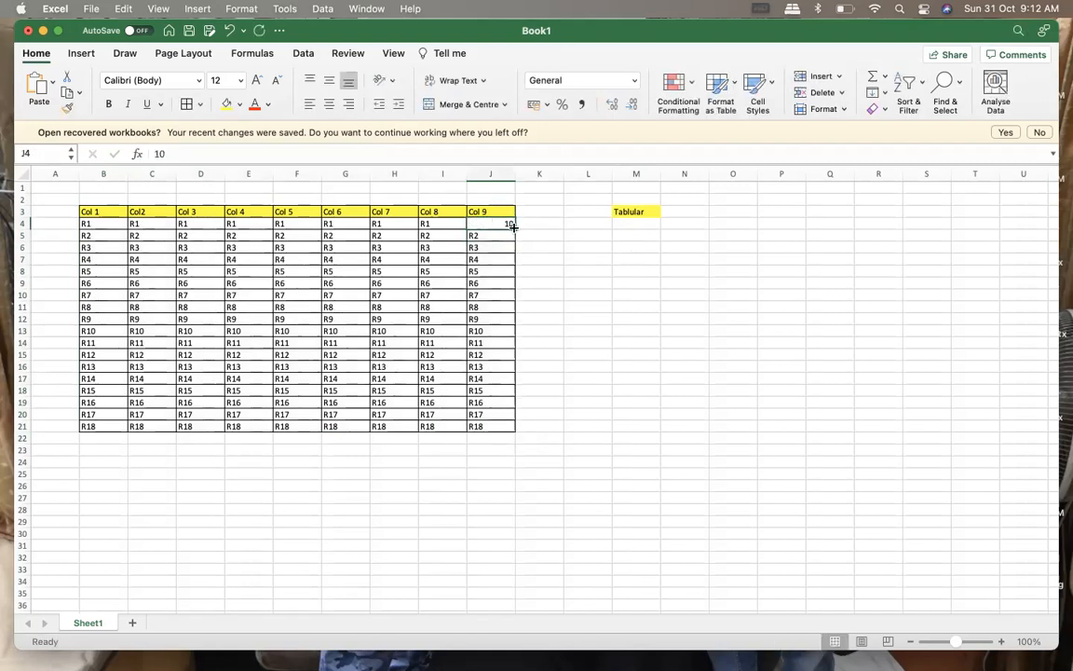
left_click_drag(510, 225, 515, 430)
left_click(574, 366)
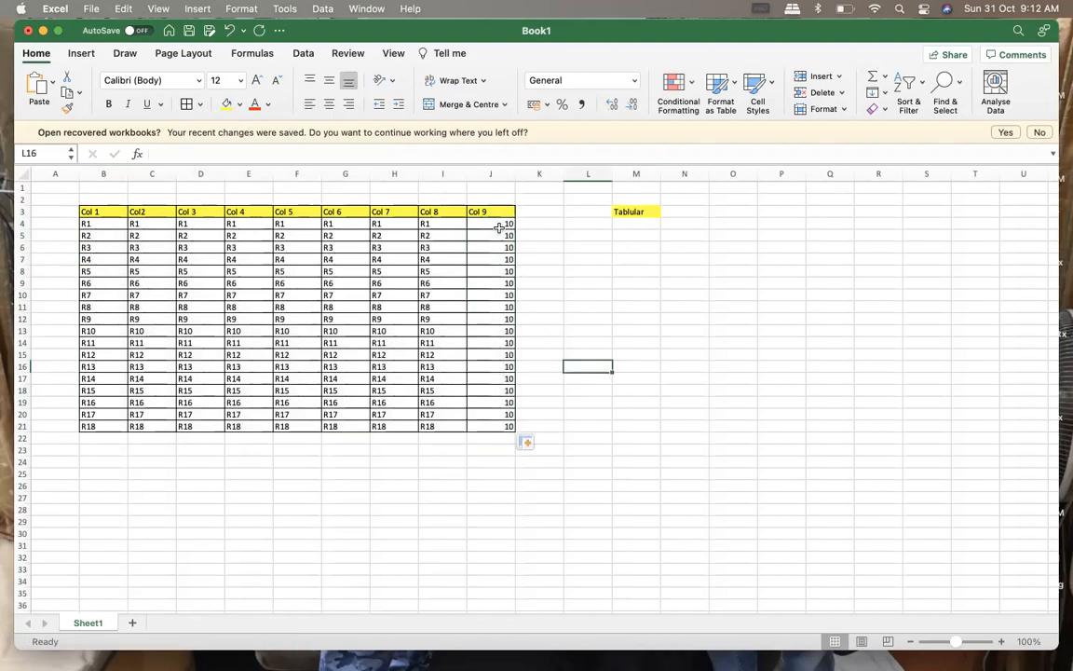
Add an AutoSum total of the Col 9 values J4:J21 in cell J22
left_click_drag(500, 223, 495, 426)
left_click(873, 75)
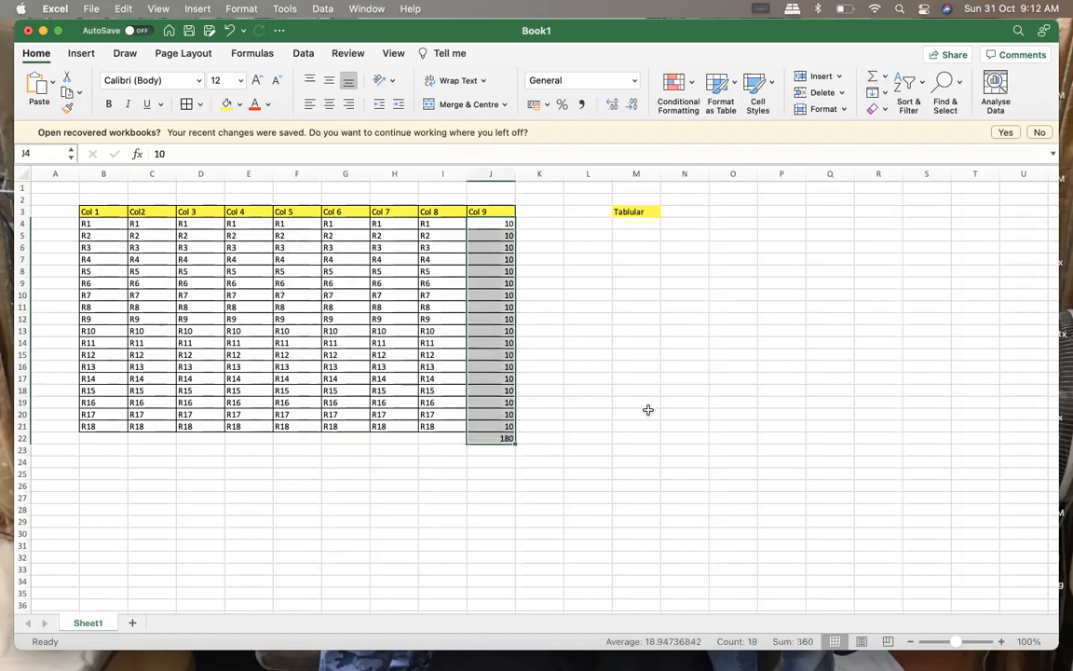
left_click(434, 520)
left_click(482, 437)
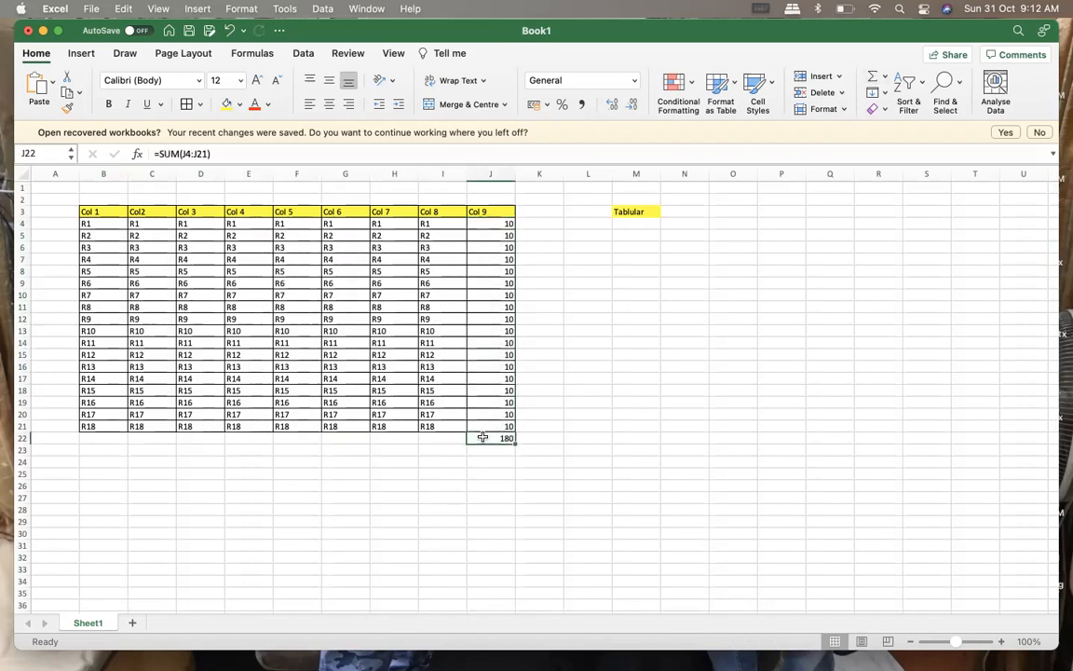
Label the total row by entering "Sum" in cell A22
left_click(51, 438)
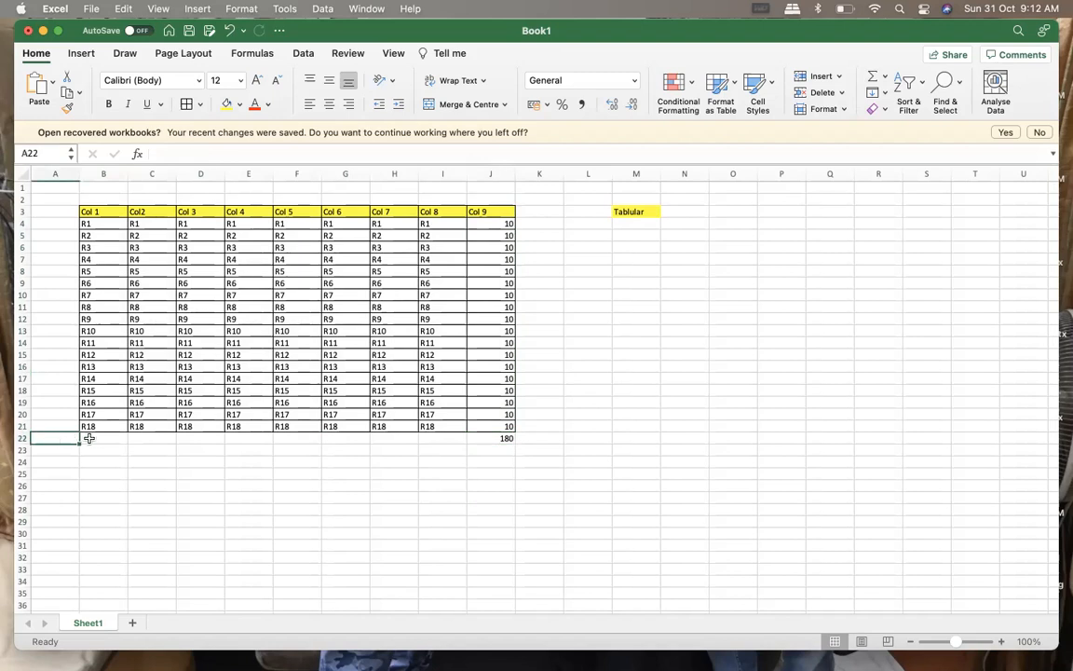
type("Sum")
left_click(110, 461)
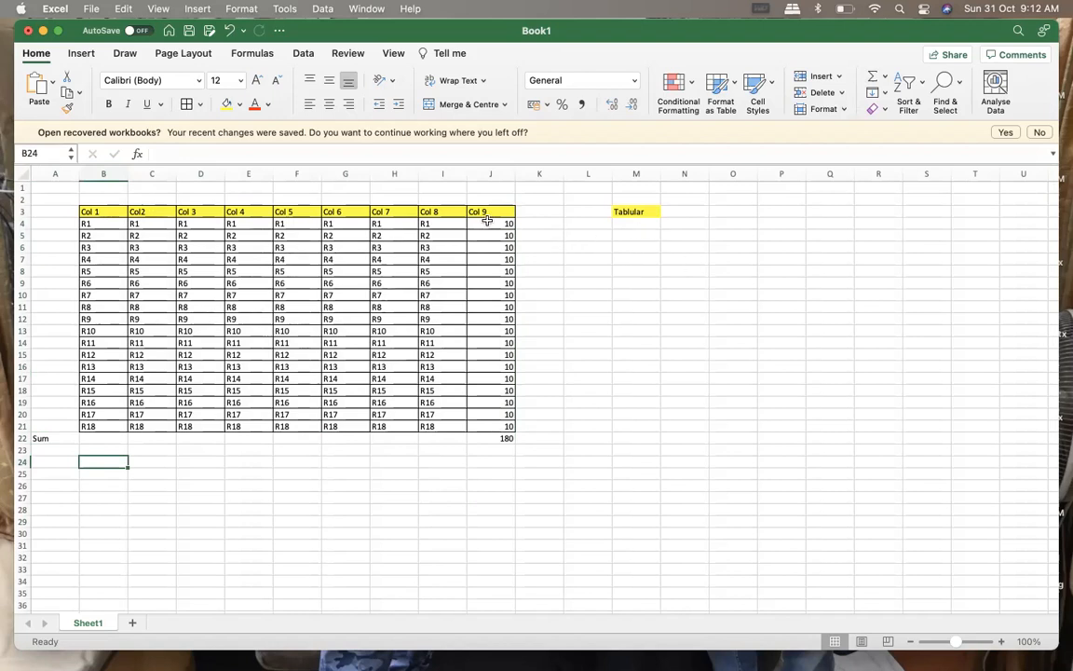
Examine the detail rows 4 to 21, the Col 9 values and their total in J22
left_click_drag(488, 225, 498, 247)
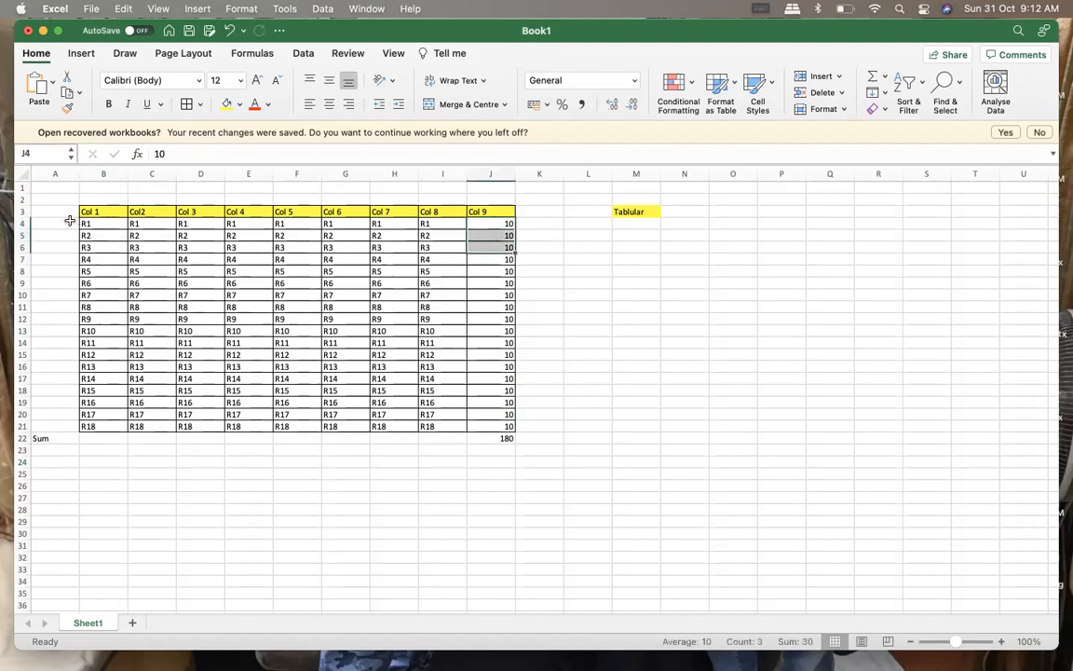
left_click(20, 223)
left_click_drag(20, 224, 14, 424)
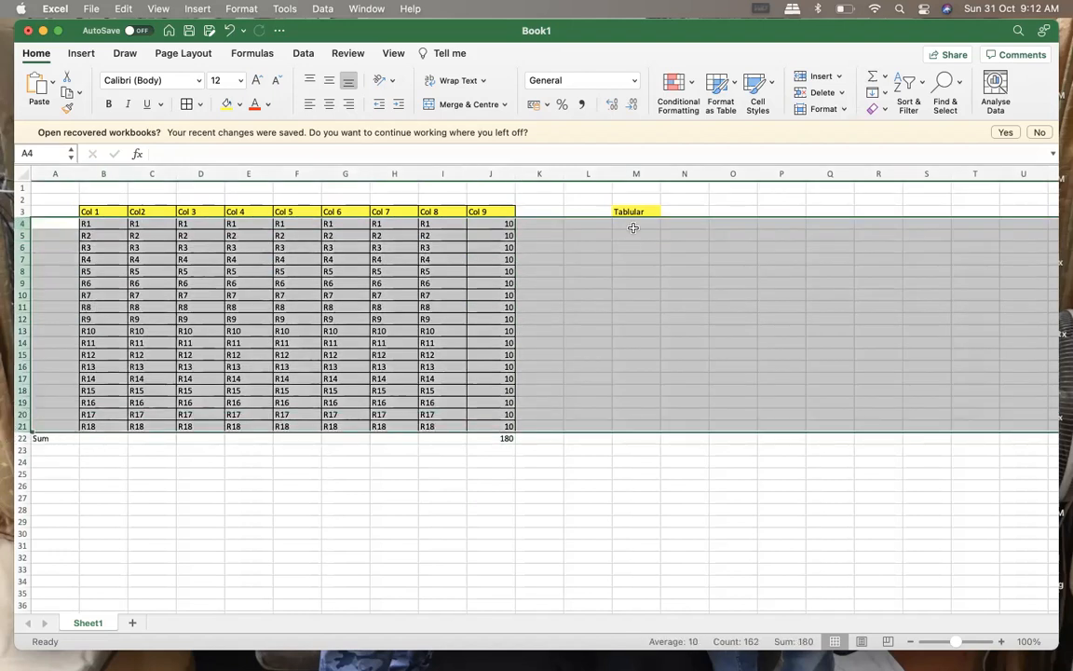
left_click(503, 225)
left_click_drag(490, 307, 483, 426)
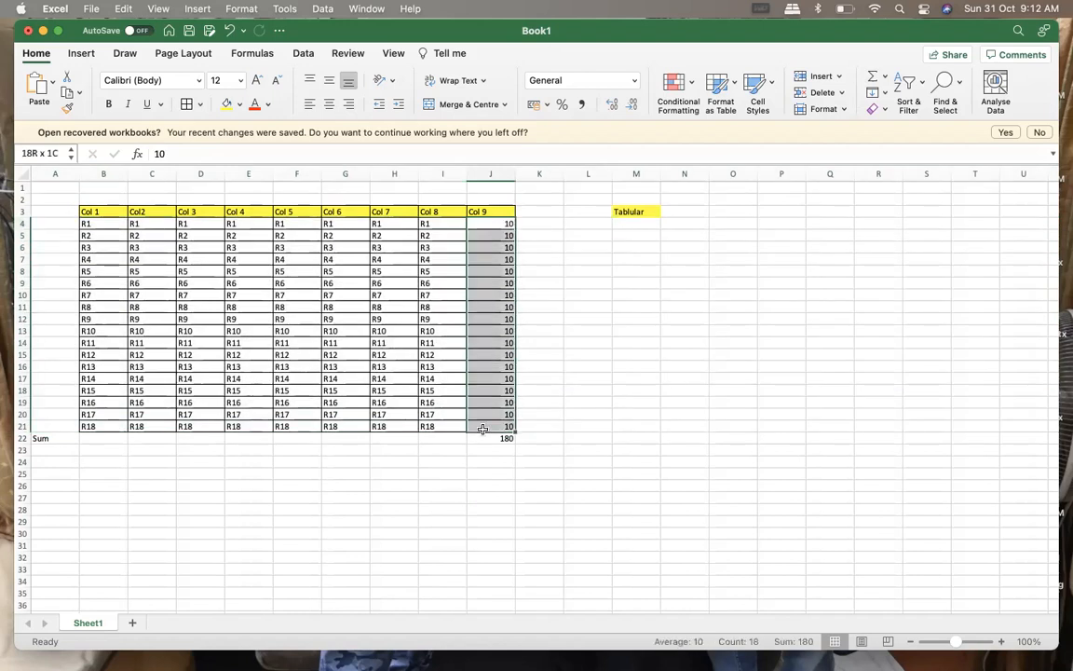
left_click(492, 439)
Enter "Summary" in cell M4 below the first report type label
left_click(632, 224)
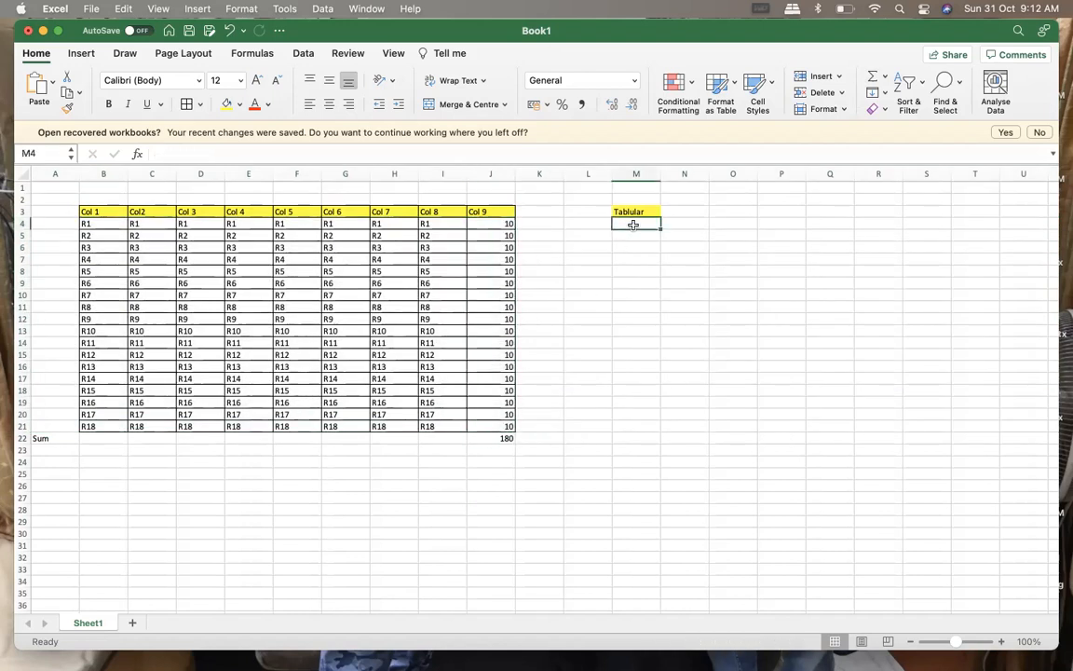
type("Summ")
type("ary")
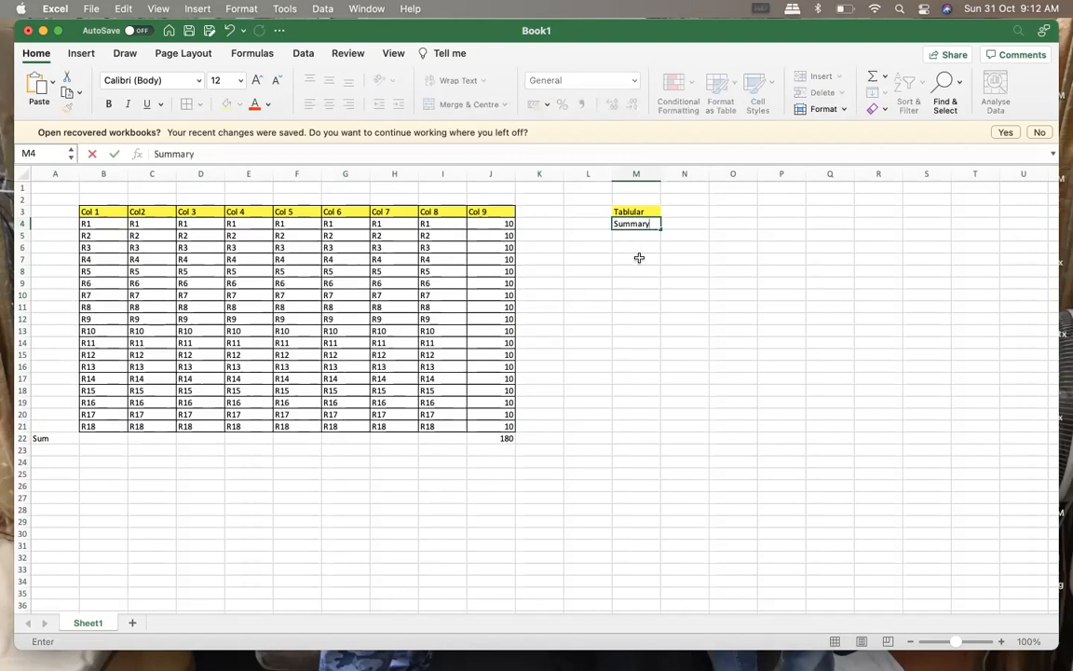
left_click(639, 258)
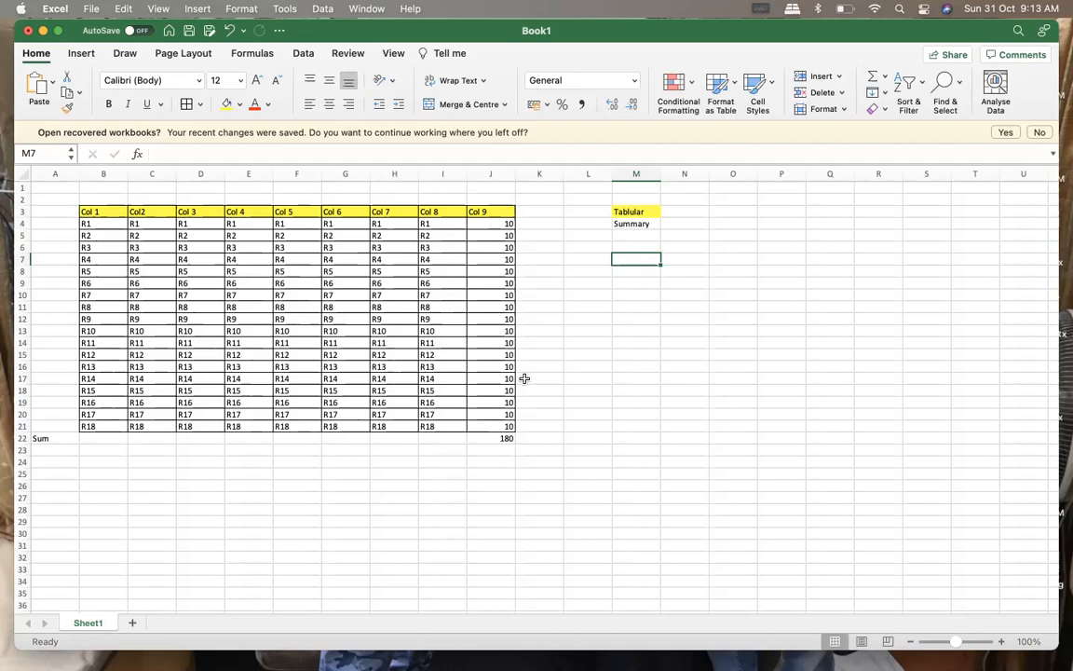
left_click(634, 225)
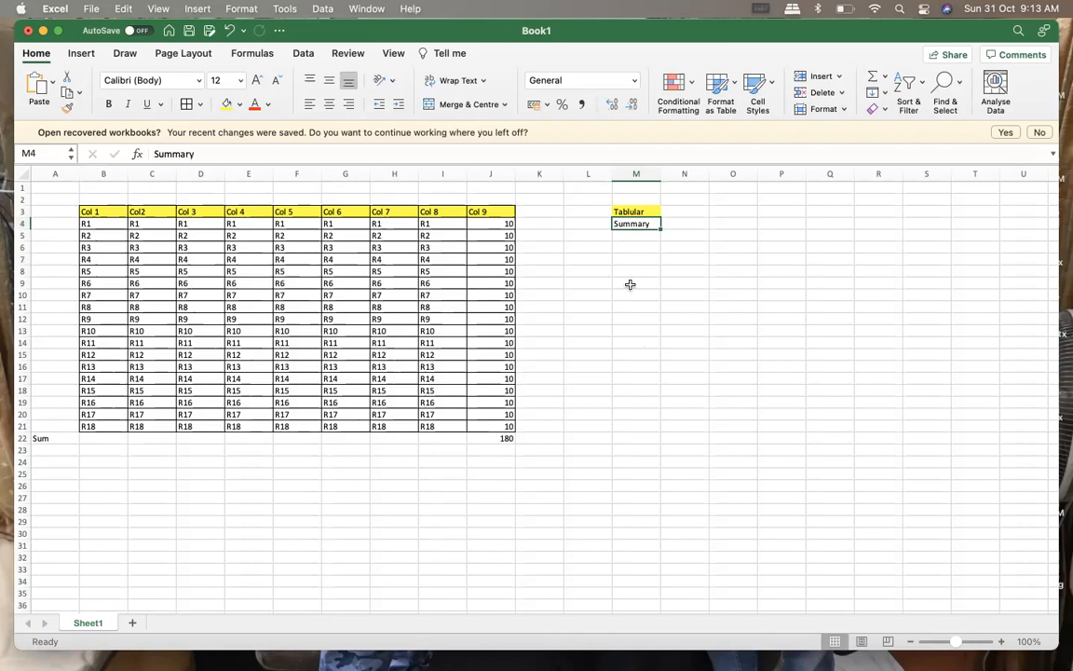
left_click(633, 234)
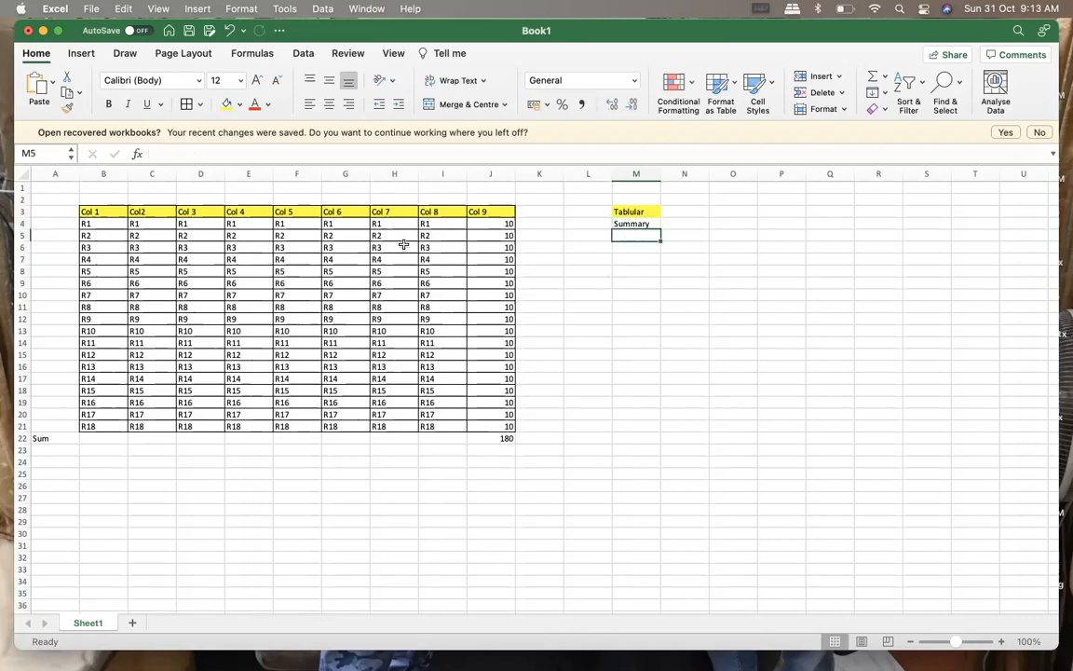
Replace the first data row's text entries in Col 1 to Col 8 (B4:I4) with the value 10
left_click(99, 233)
left_click(99, 223)
type("10")
key("Return")
key("Return")
left_click(104, 224)
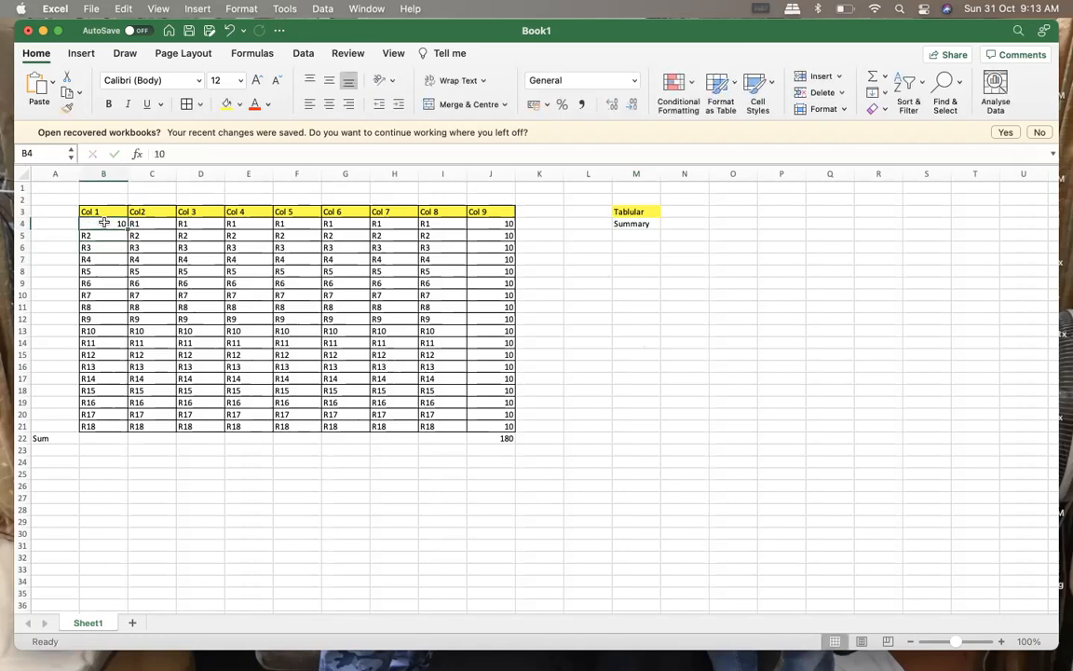
left_click_drag(129, 224, 465, 229)
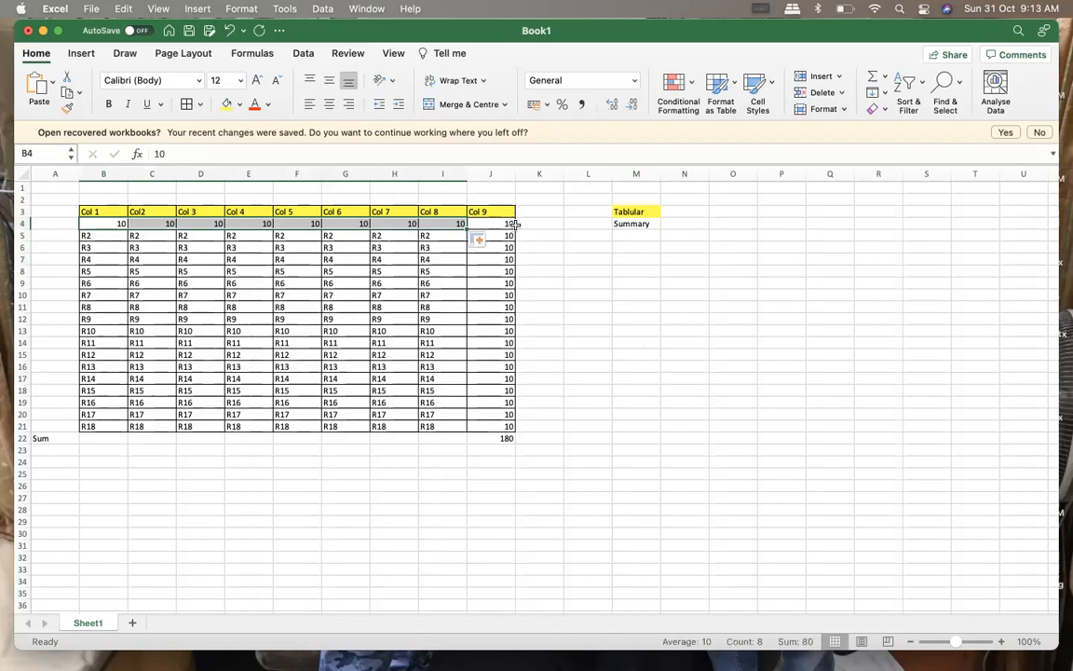
Add an AutoSum total of the row values B4:J4 in cell K4
left_click(538, 225)
left_click_drag(103, 224, 548, 224)
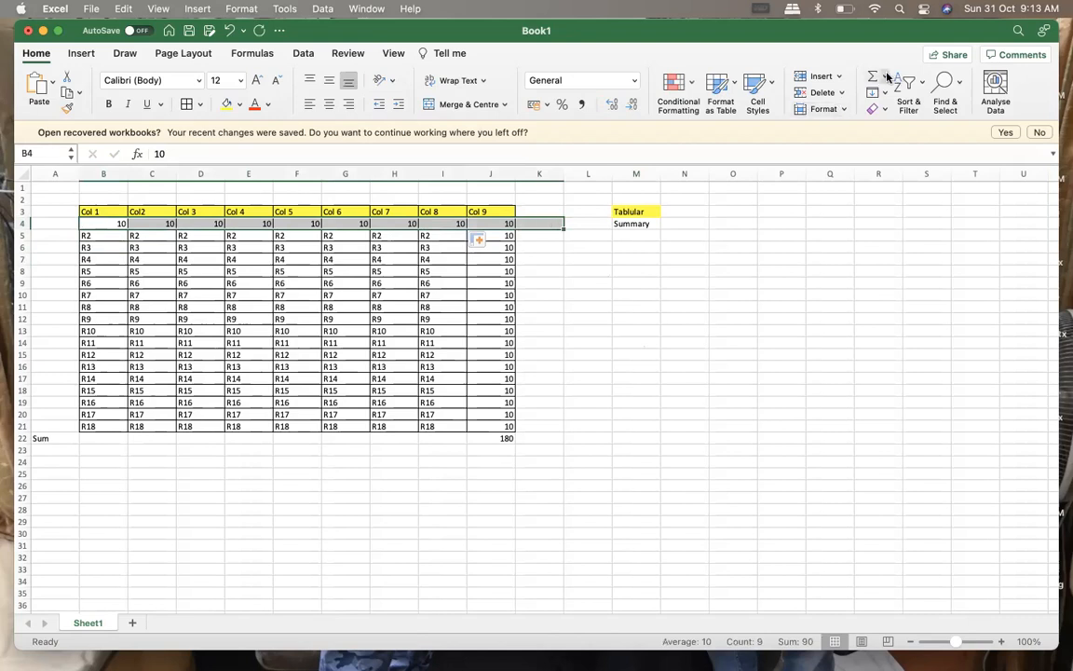
left_click(882, 78)
left_click(871, 78)
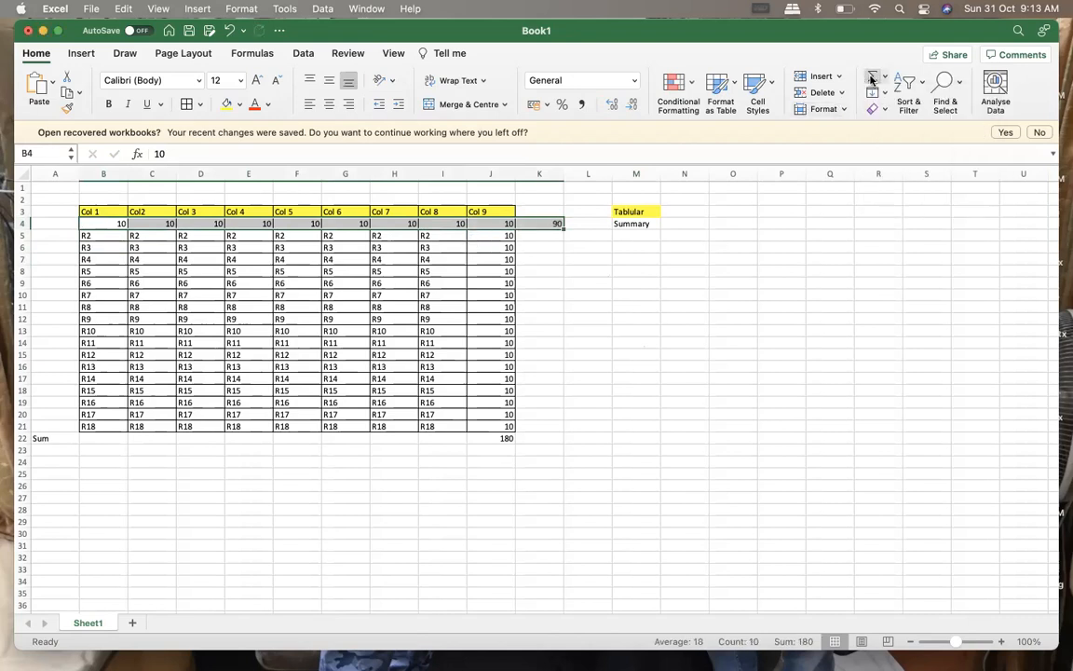
left_click(736, 272)
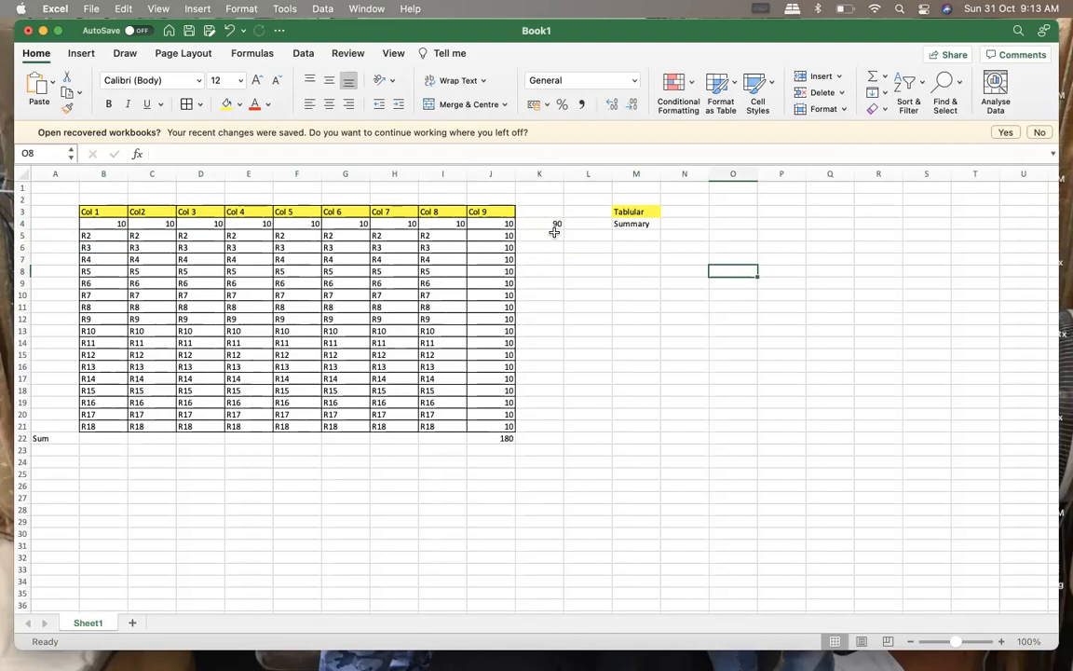
Enter "Matrix" in cell M5 as the third report type label
left_click(632, 238)
type("Matr")
type("i")
type("c")
type("x")
left_click(694, 295)
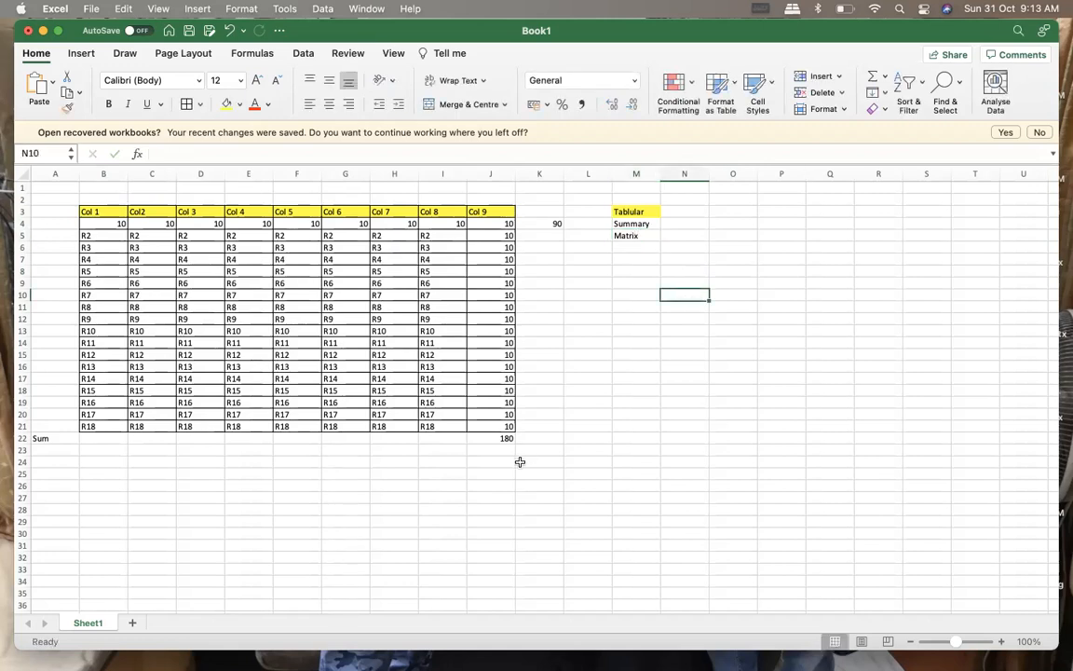
Compare the column total in J22 and the row total in K4 with the Summary and Matrix labels
left_click(502, 438)
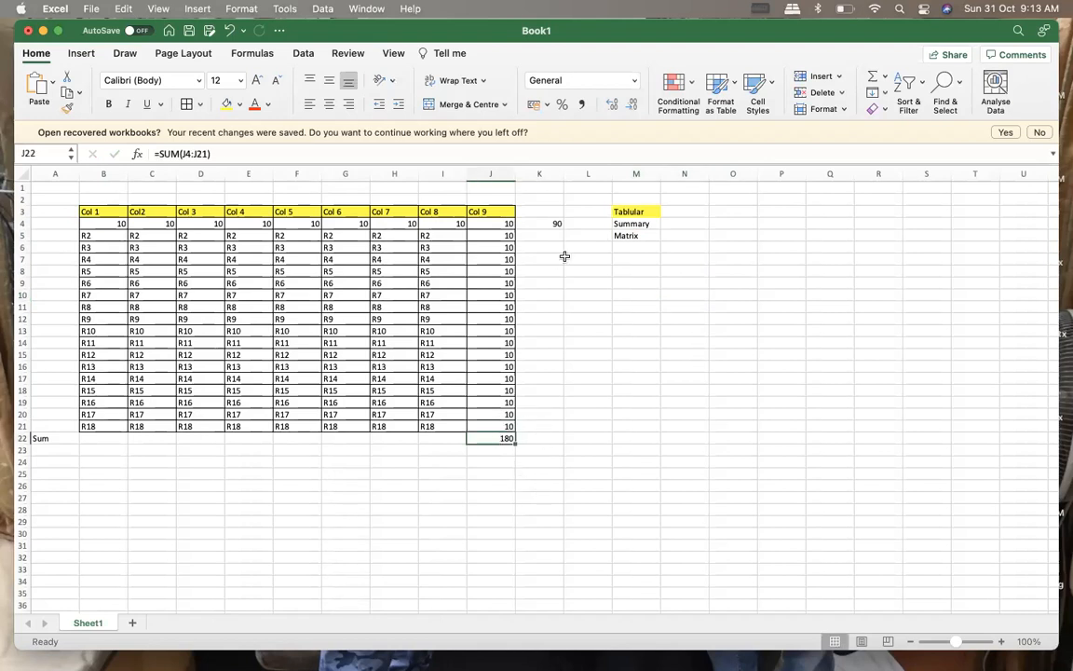
left_click(642, 225)
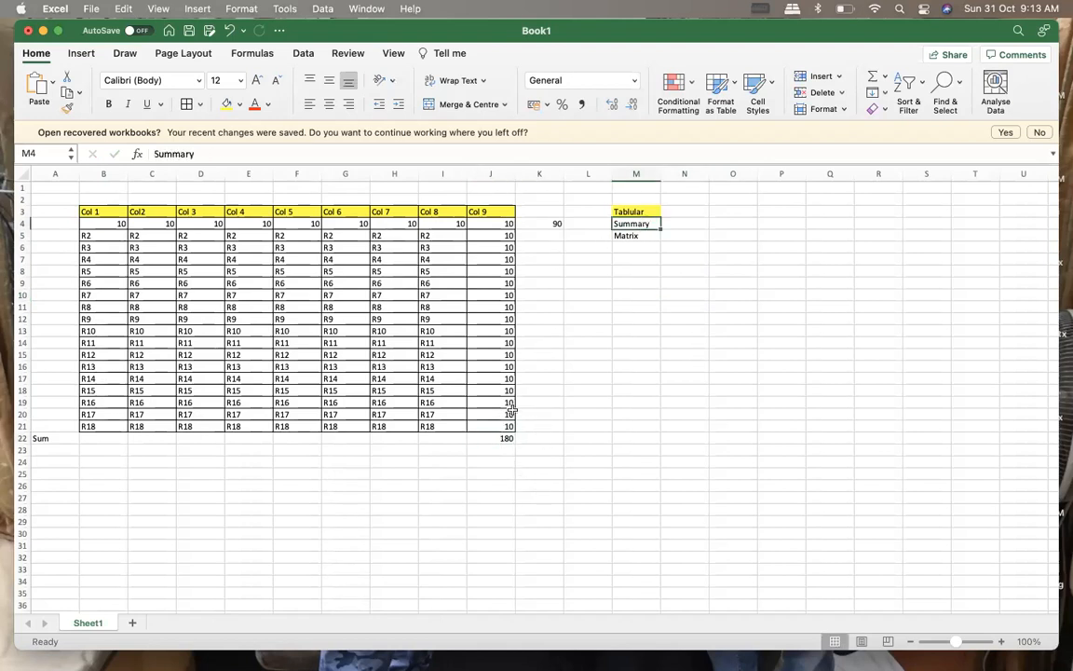
left_click(496, 438)
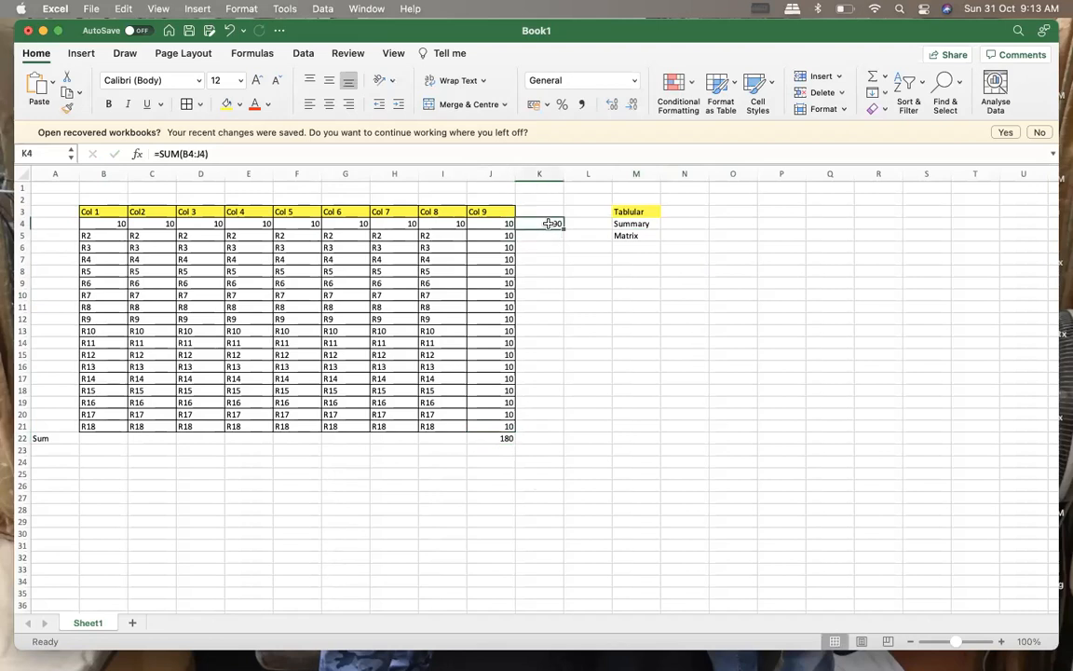
left_click(630, 235)
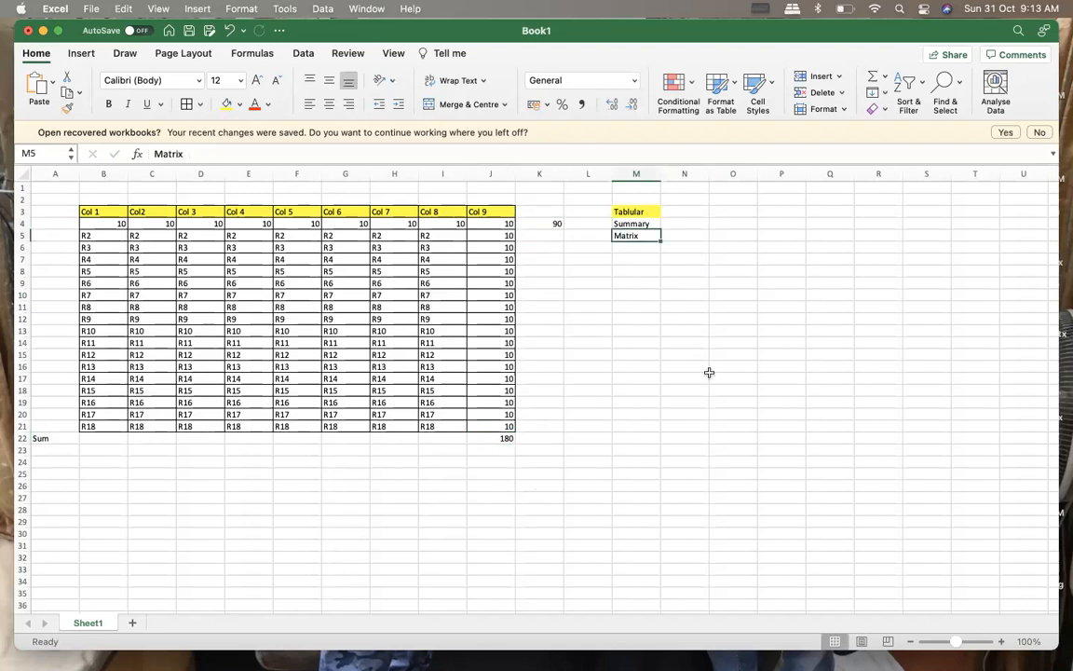
left_click(634, 247)
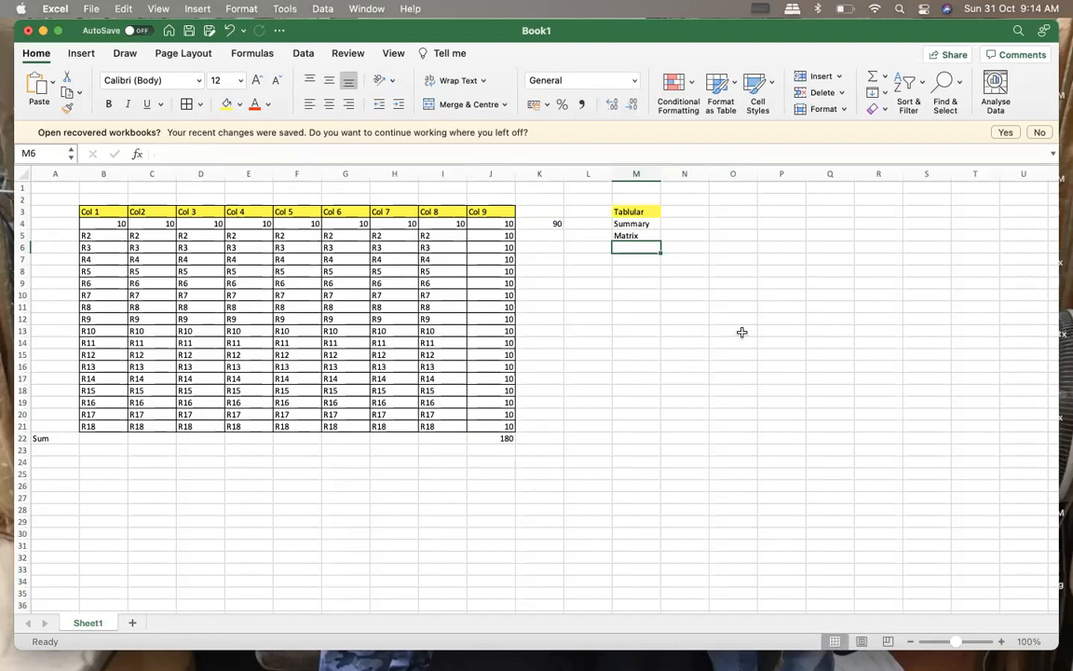
Enter 3 in cell N10
left_click(684, 292)
type("3")
left_click(694, 339)
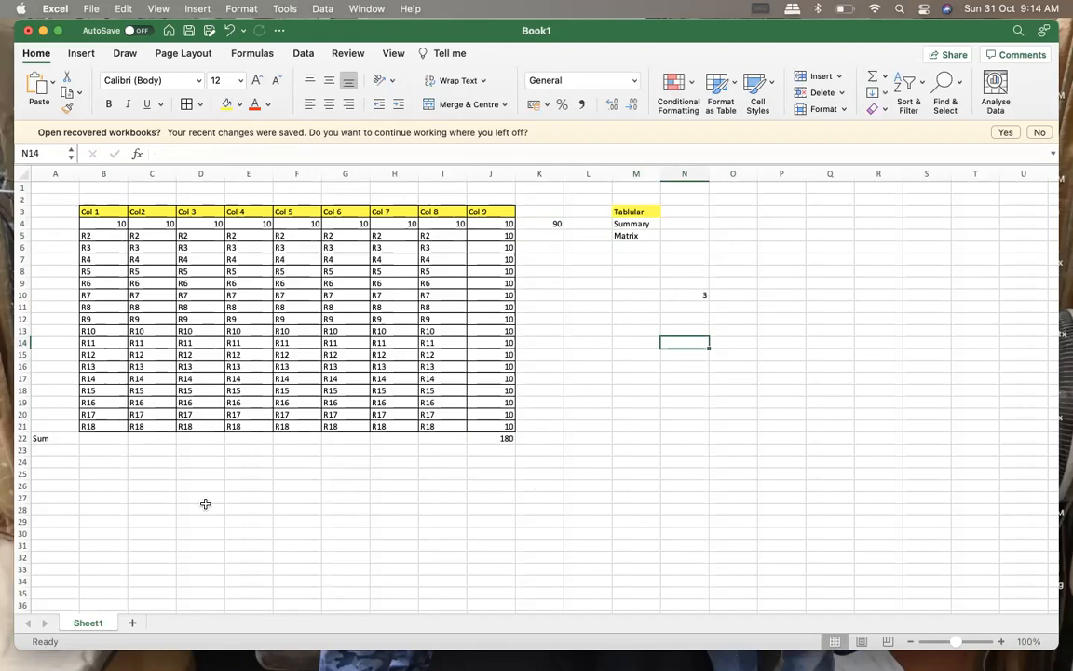
left_click(601, 462)
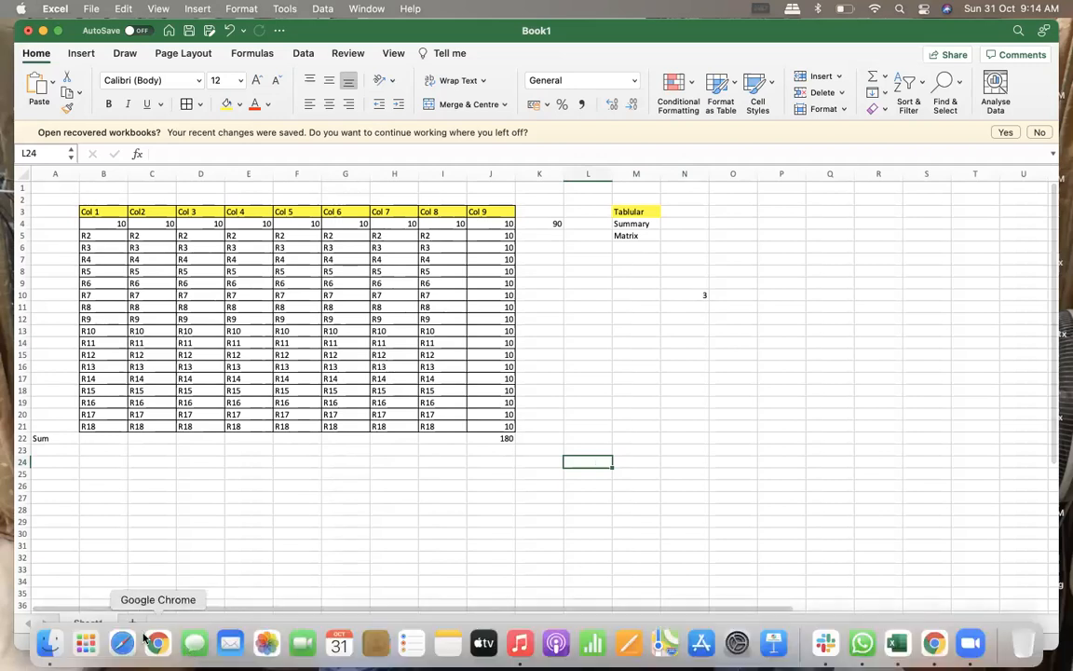
Switch to Google Chrome and open the Trailhead website at trailhead.salesforce.com
left_click(156, 642)
left_click(321, 281)
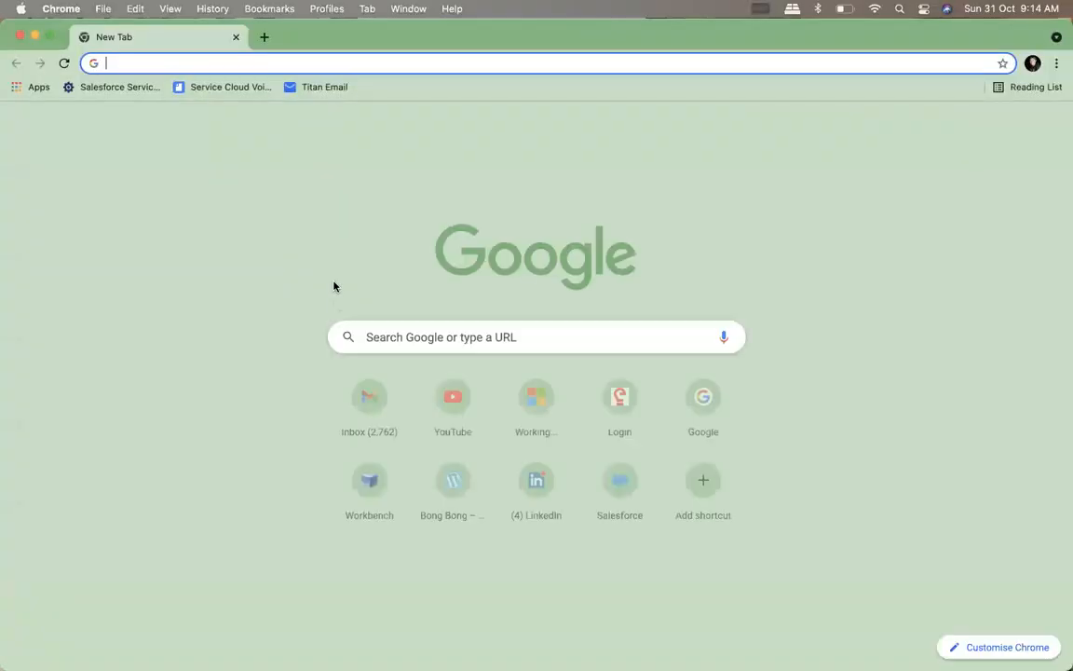
type("tr")
key("Return")
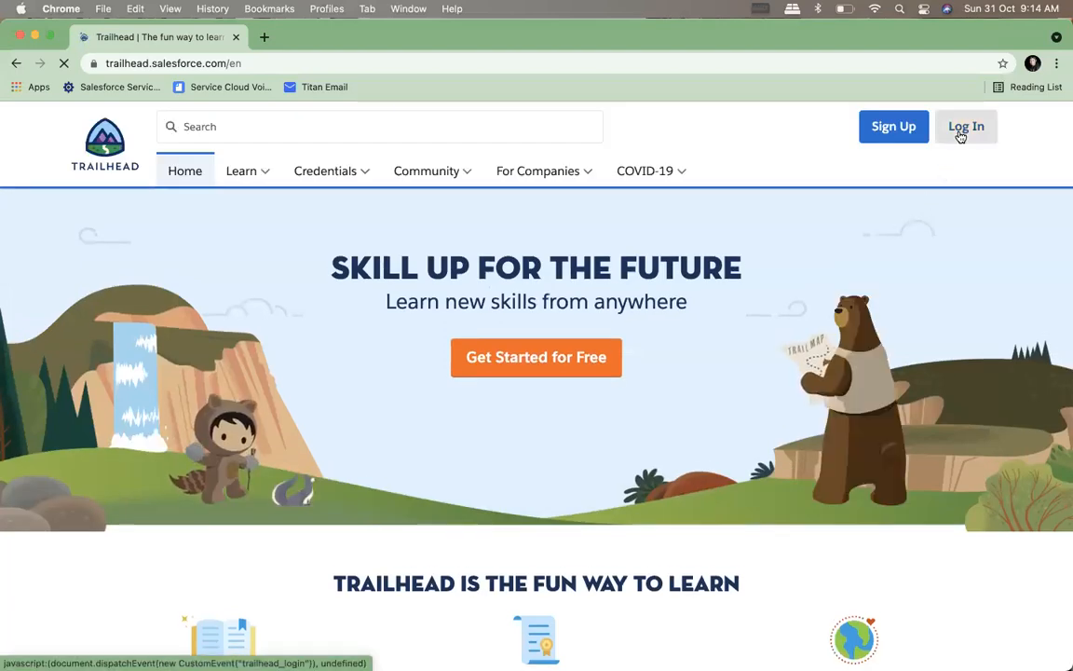
Log in to Trailhead through LinkedIn with the saved account credentials
left_click(960, 135)
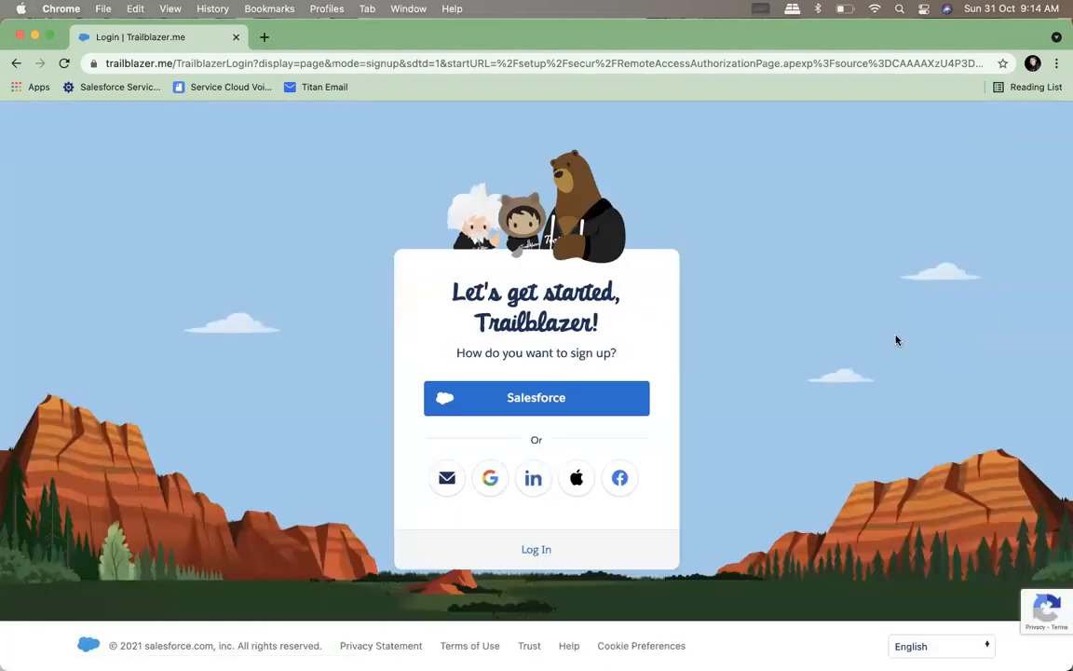
left_click(533, 478)
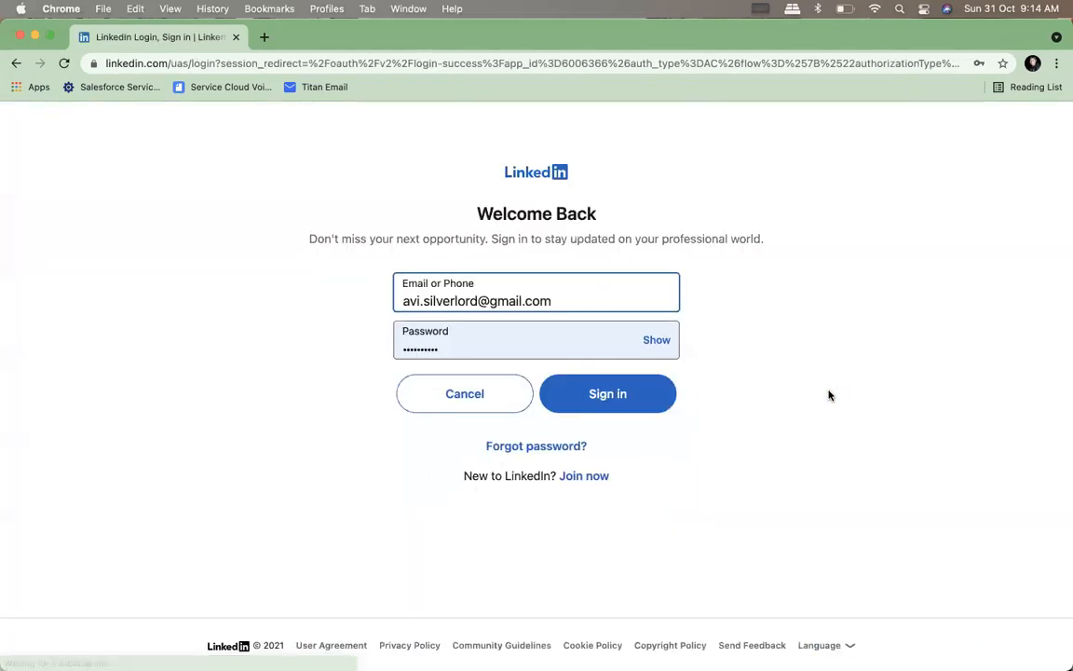
left_click(614, 410)
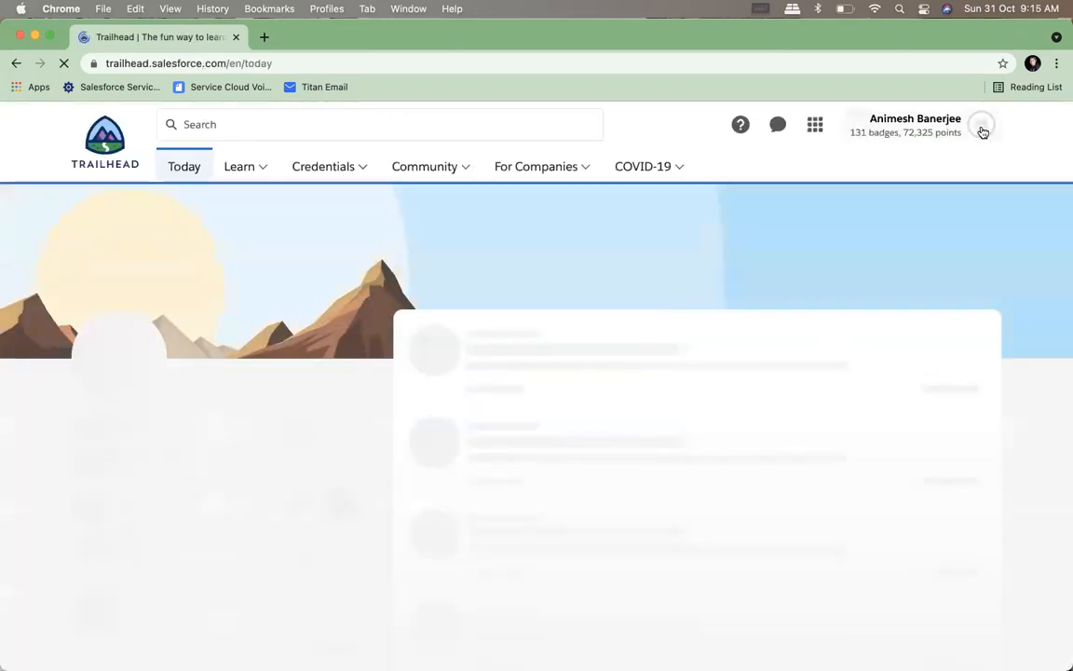
Open the profile's Hands-On Orgs and launch the Resilient Goat Playground
left_click(981, 125)
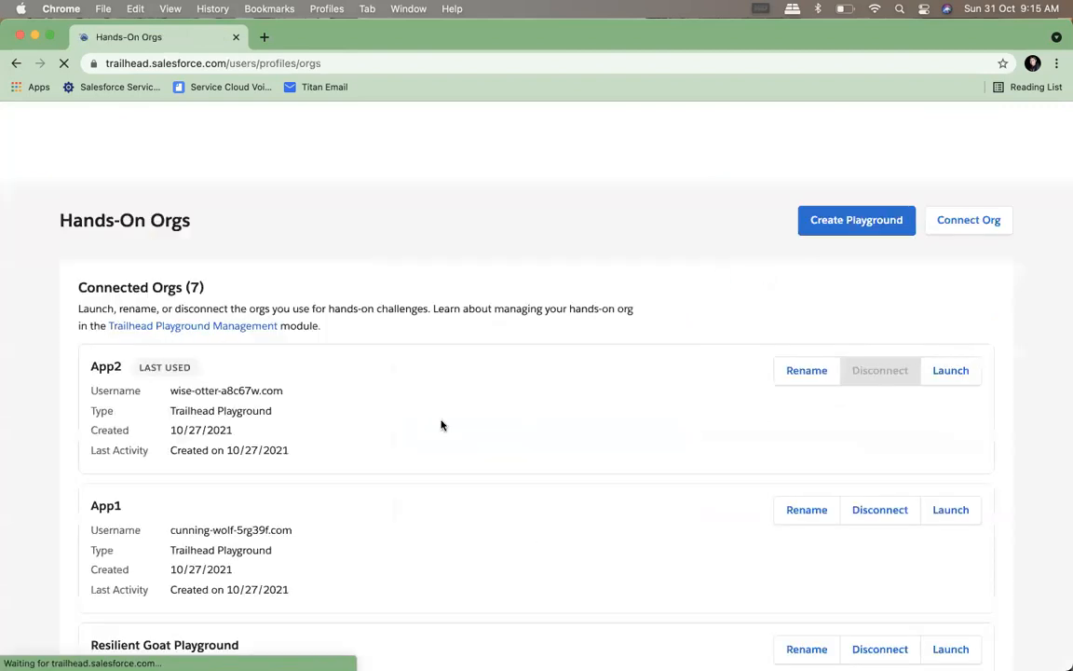
scroll(444, 432, "down", 1)
scroll(444, 432, "down", 4)
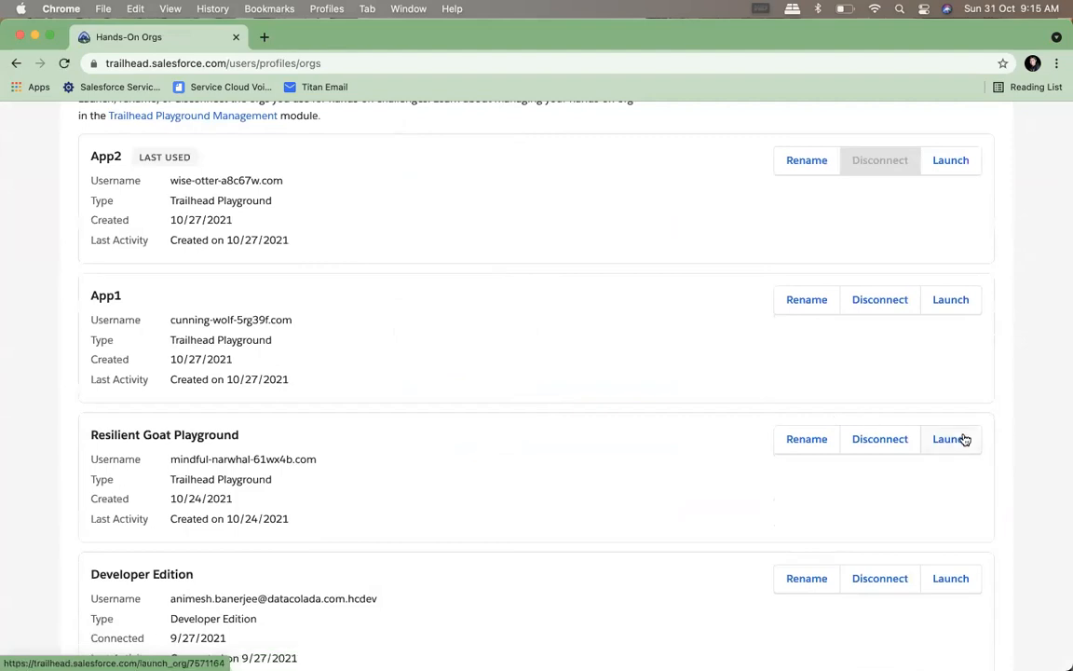
left_click(961, 439)
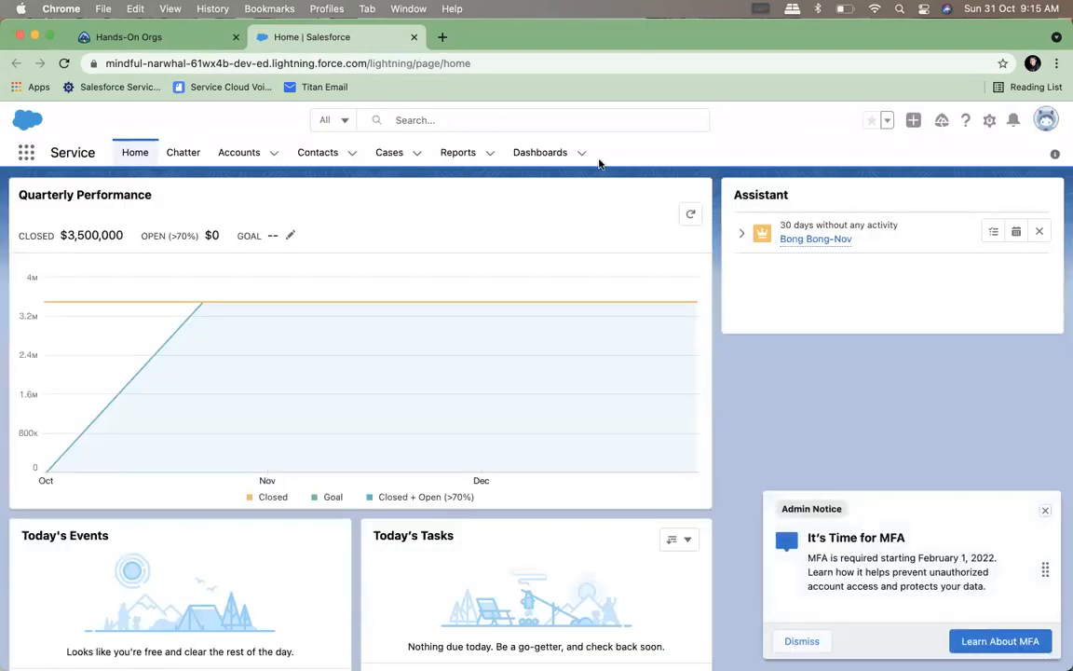
Close the MFA admin notice and open Setup for the current app
left_click(1044, 511)
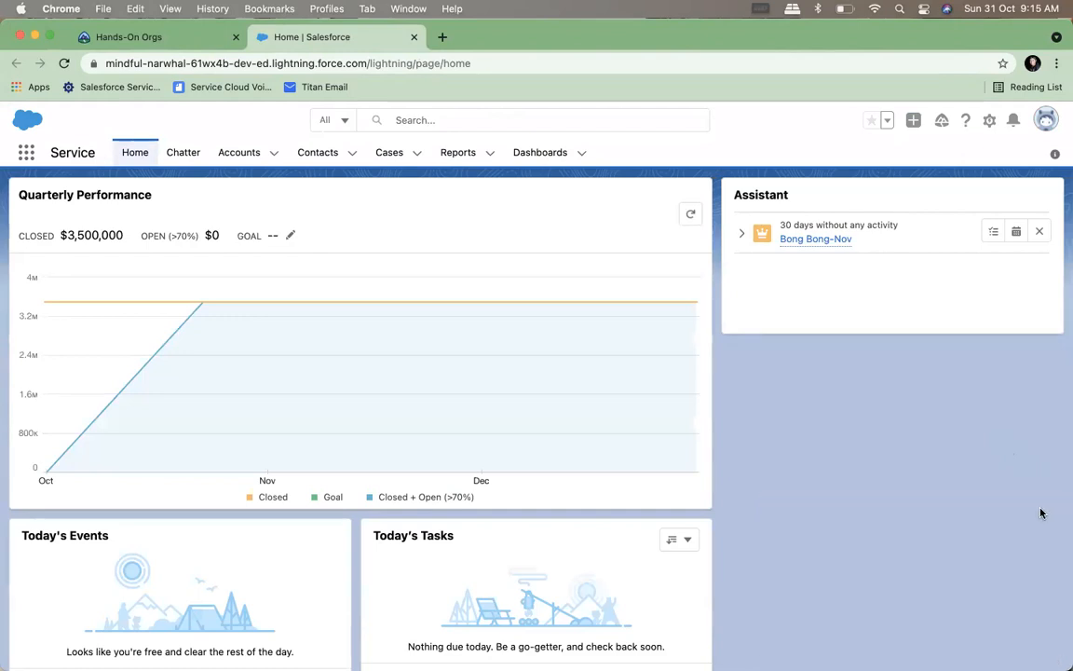
left_click(988, 119)
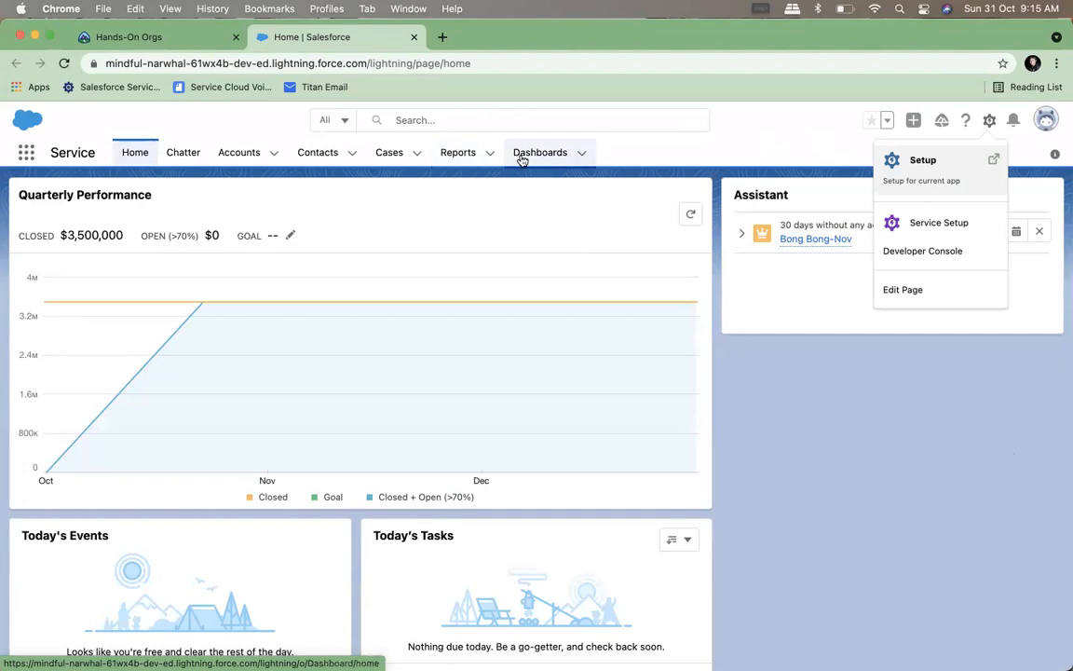
left_click(750, 136)
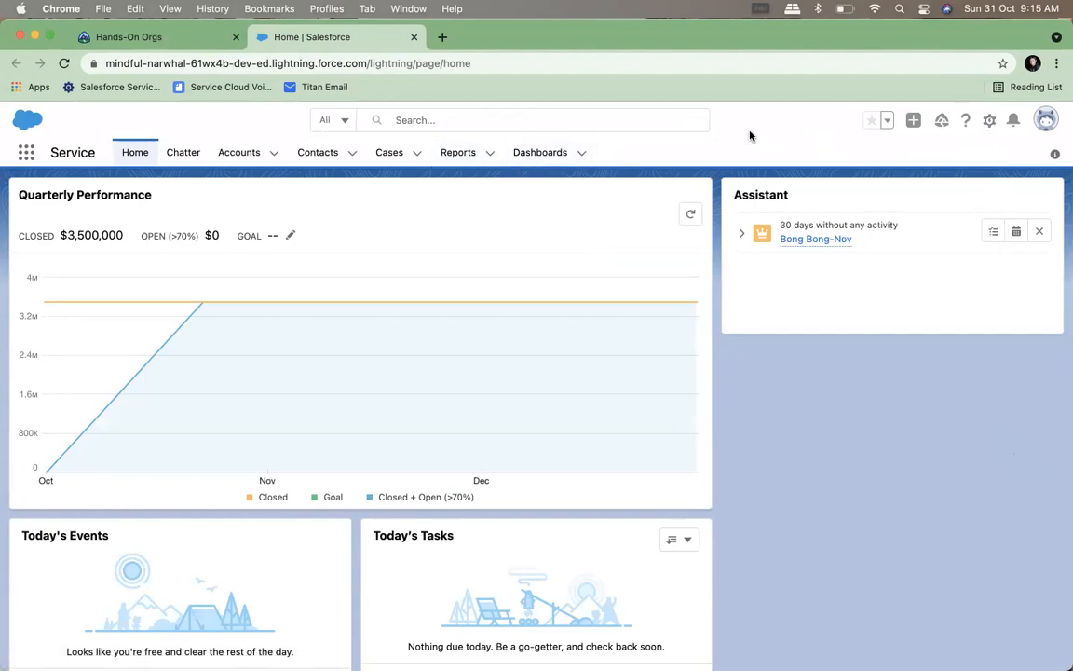
left_click(989, 121)
left_click(911, 172)
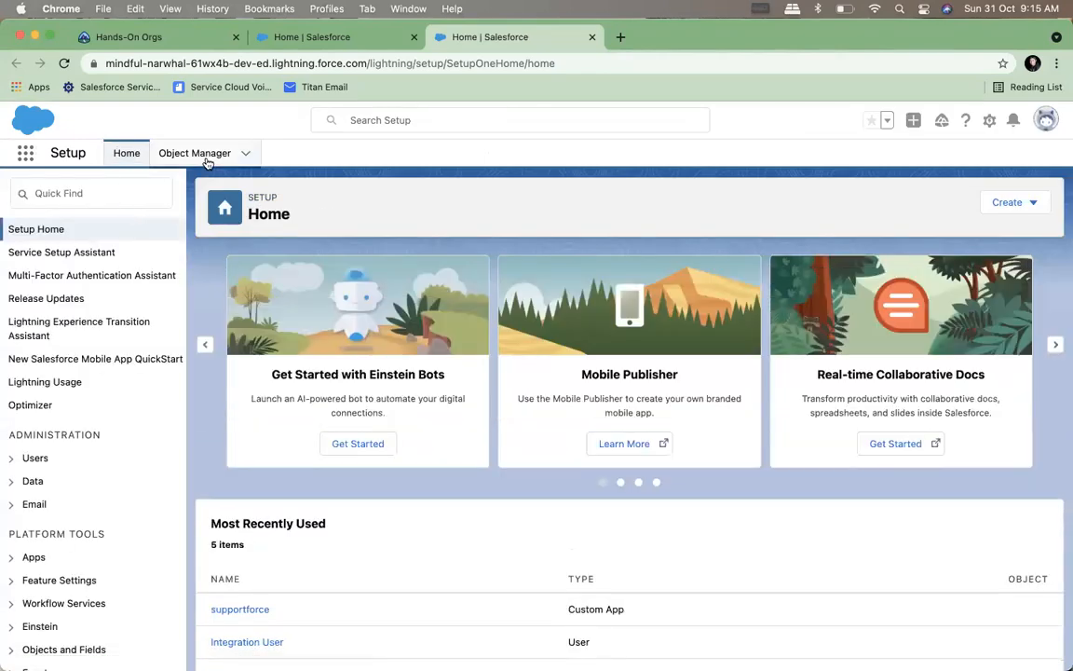
Open the Object Manager's full object list, closing the record pages tip and leaving the Account details
left_click(206, 160)
left_click(42, 301)
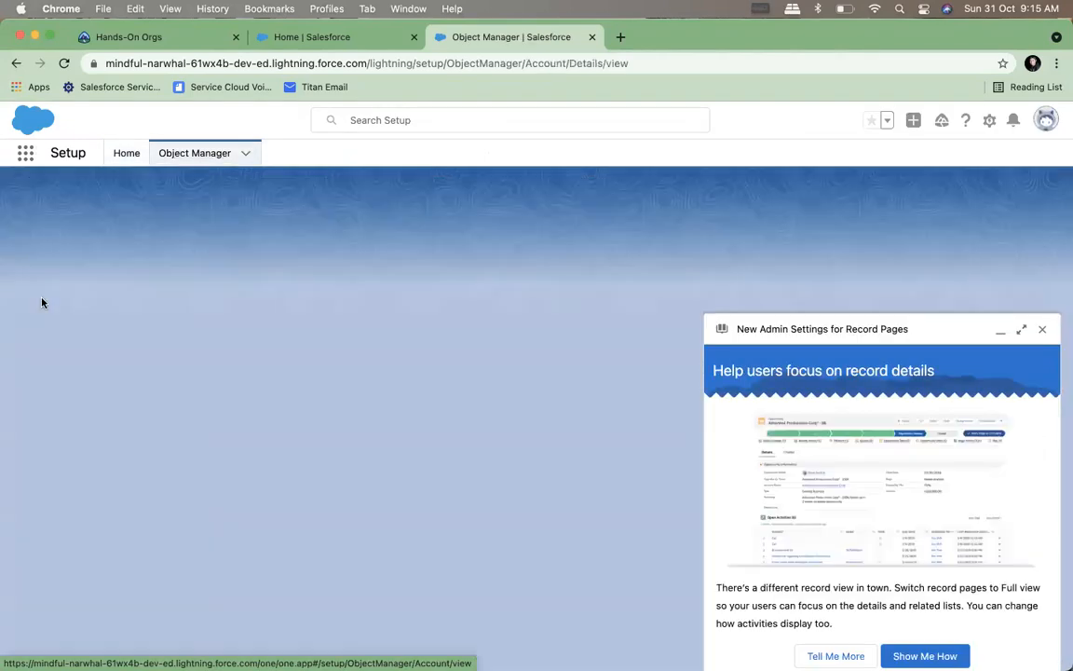
left_click(1040, 330)
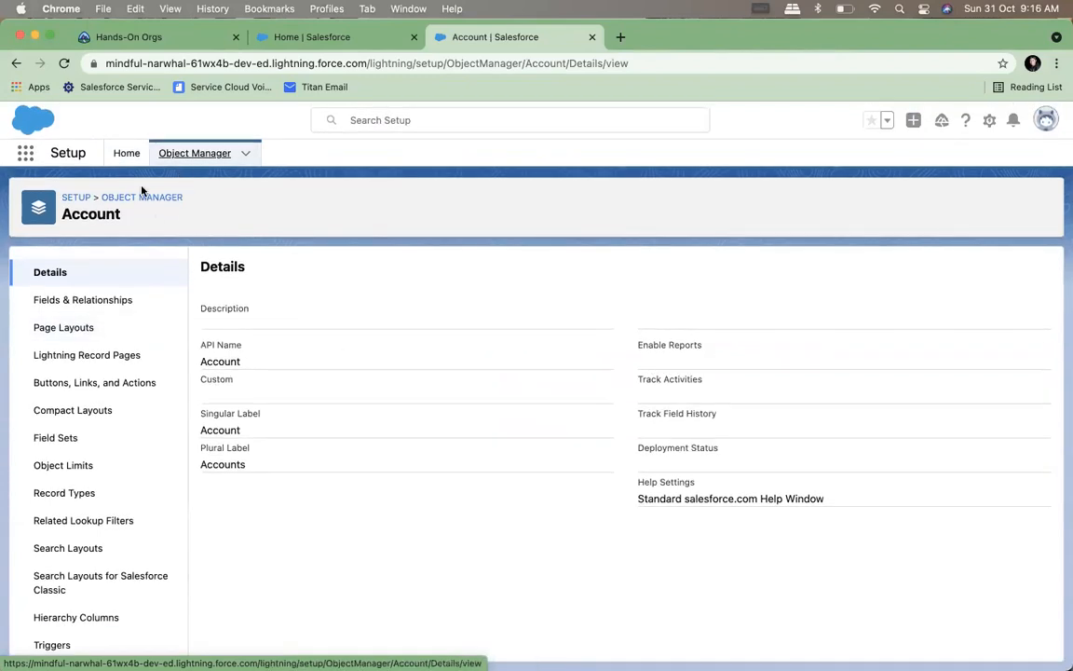
left_click(119, 198)
Look through the Object Manager list and start creating a new custom object
scroll(125, 455, "down", 2)
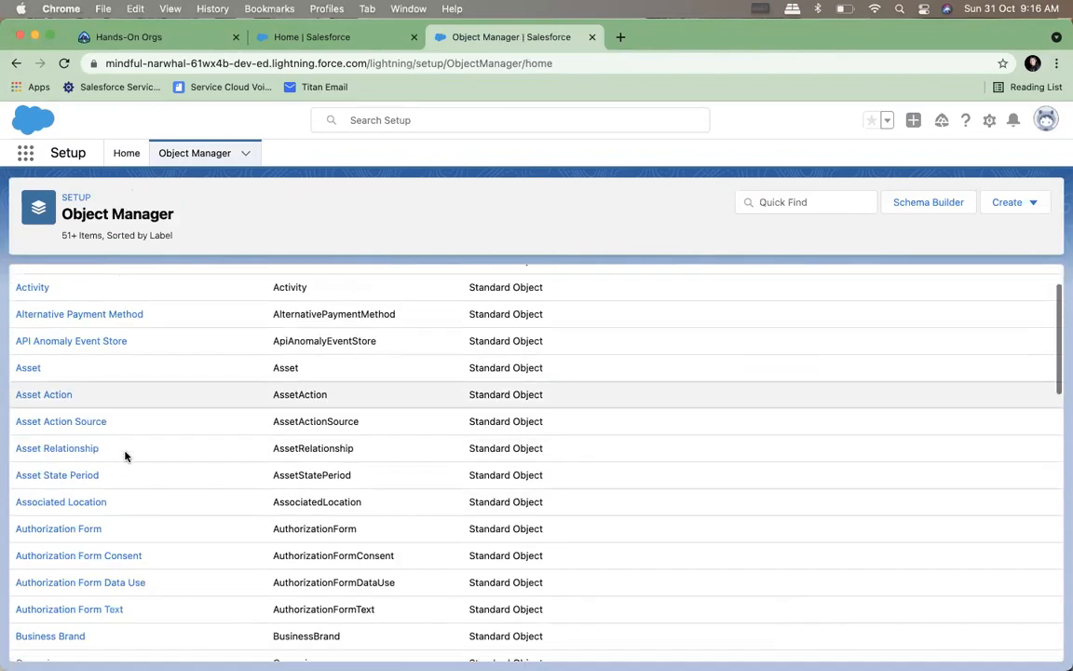
scroll(124, 455, "down", 2)
scroll(124, 456, "up", 3)
scroll(125, 455, "down", 15)
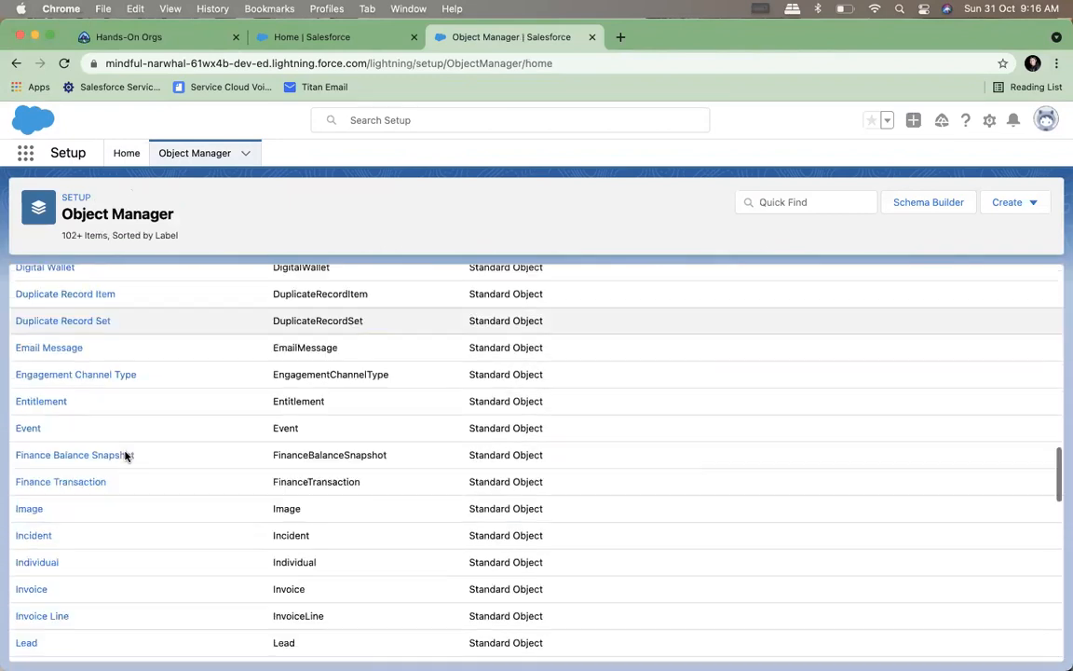
scroll(125, 455, "down", 15)
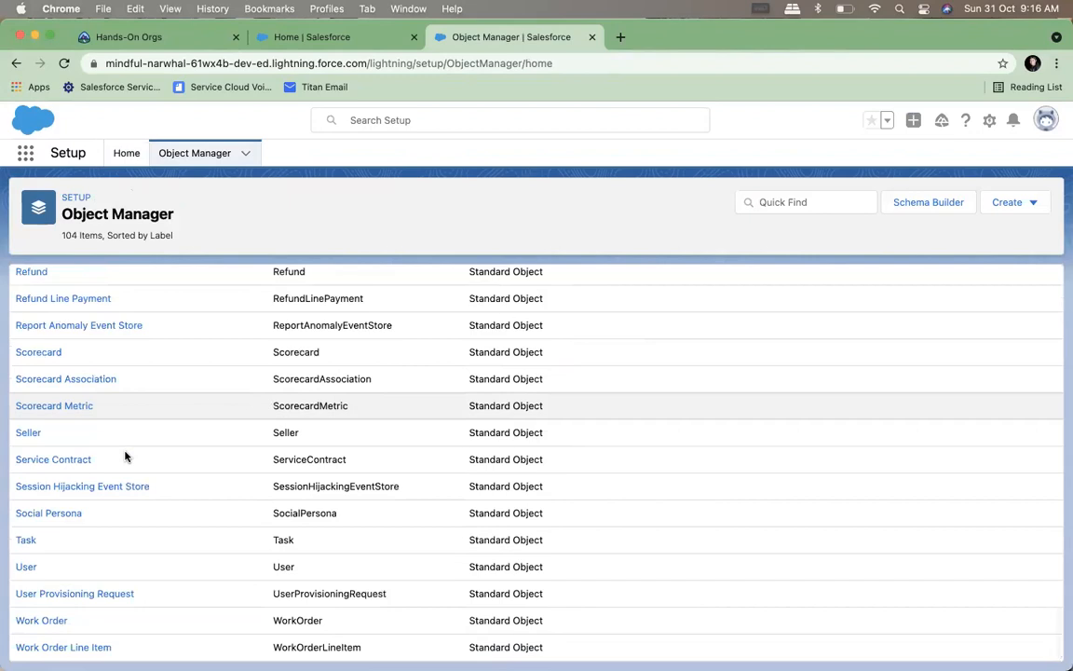
scroll(125, 455, "up", 20)
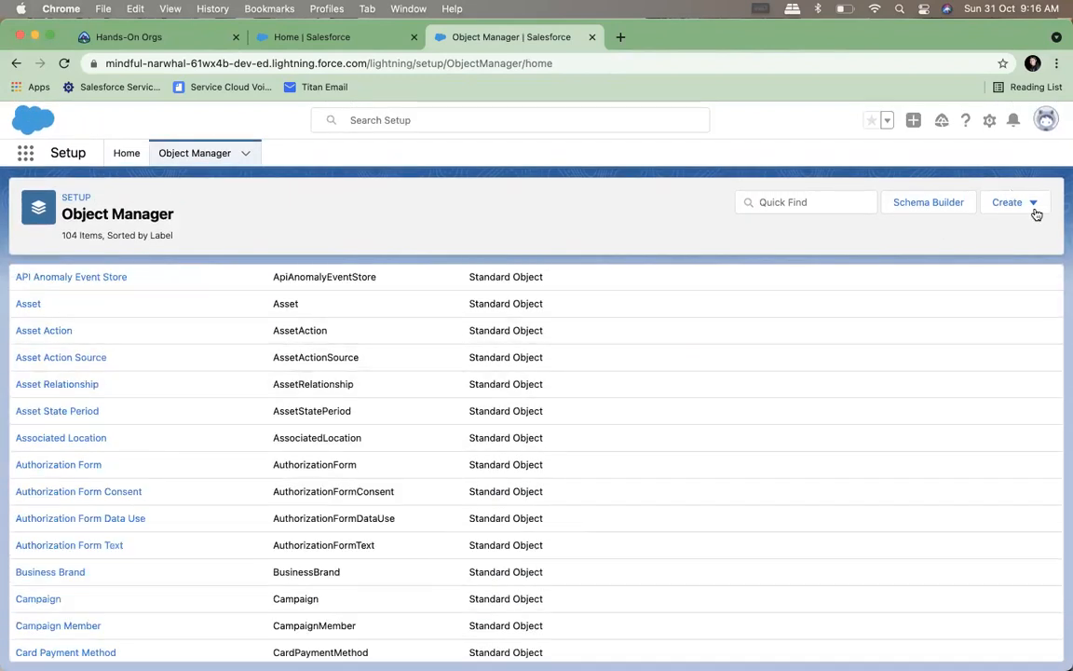
left_click(1038, 210)
left_click(963, 245)
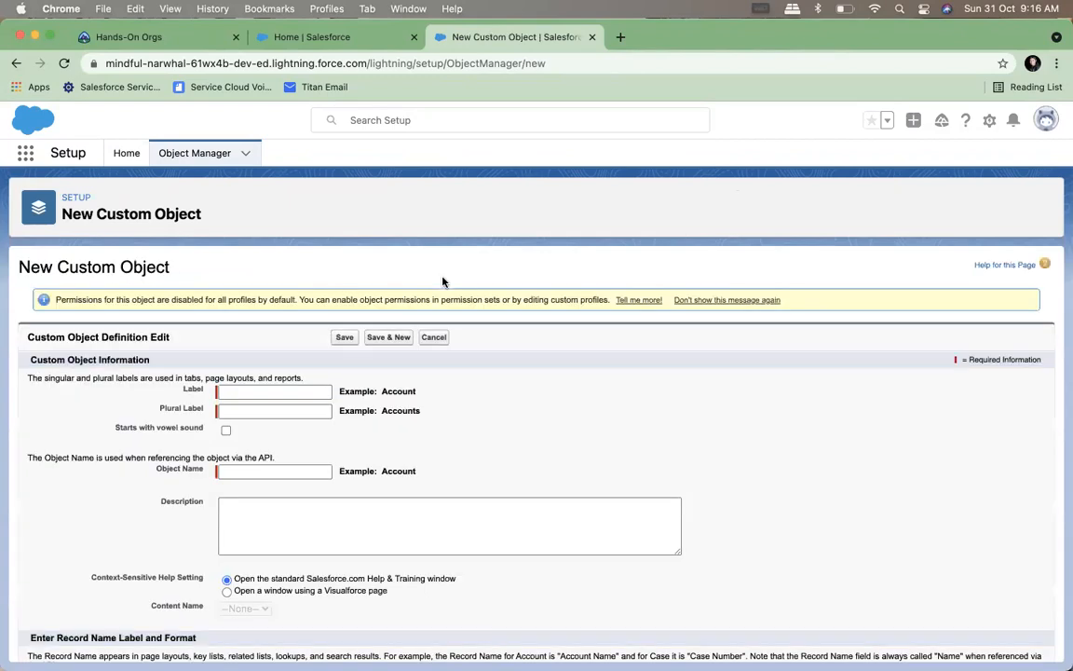
Set the custom object's label to "Application" and its plural label to "Applications"
left_click(265, 390)
type("App")
left_click(252, 419)
left_click(250, 412)
left_click(252, 439)
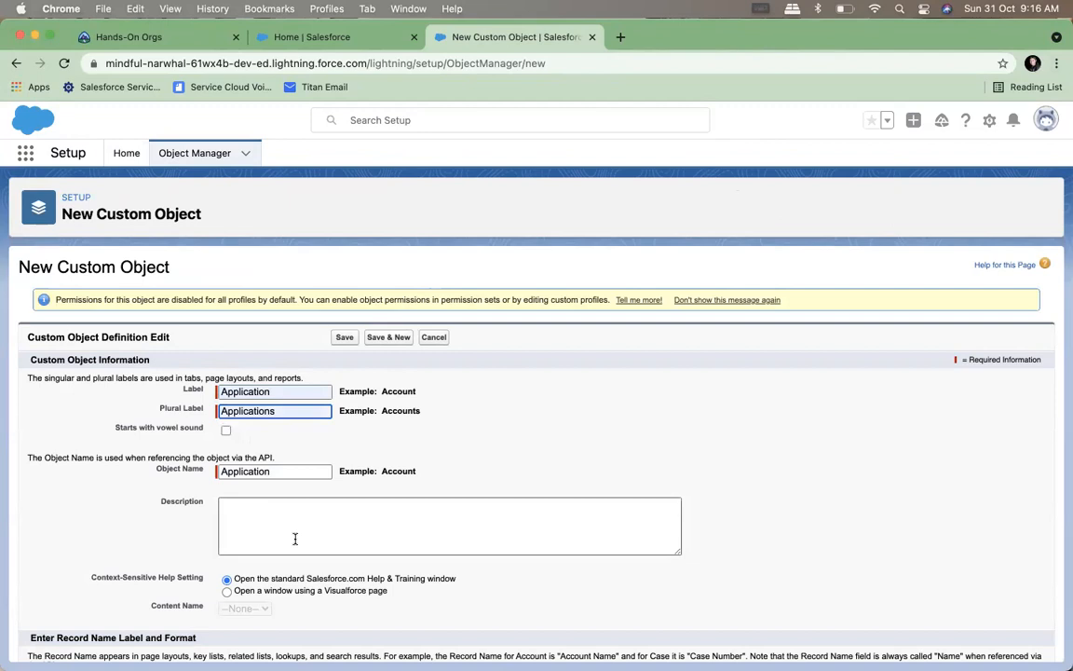
Save the new Application custom object with the Text record name and default optional features
scroll(294, 539, "down", 5)
scroll(296, 538, "down", 1)
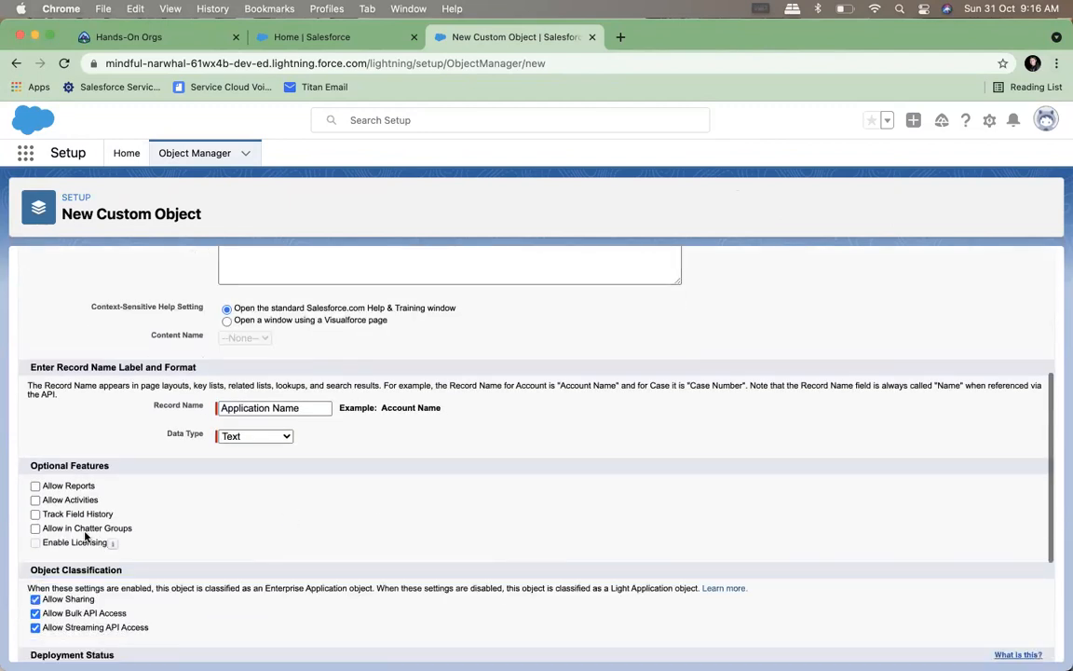
scroll(410, 596, "down", 5)
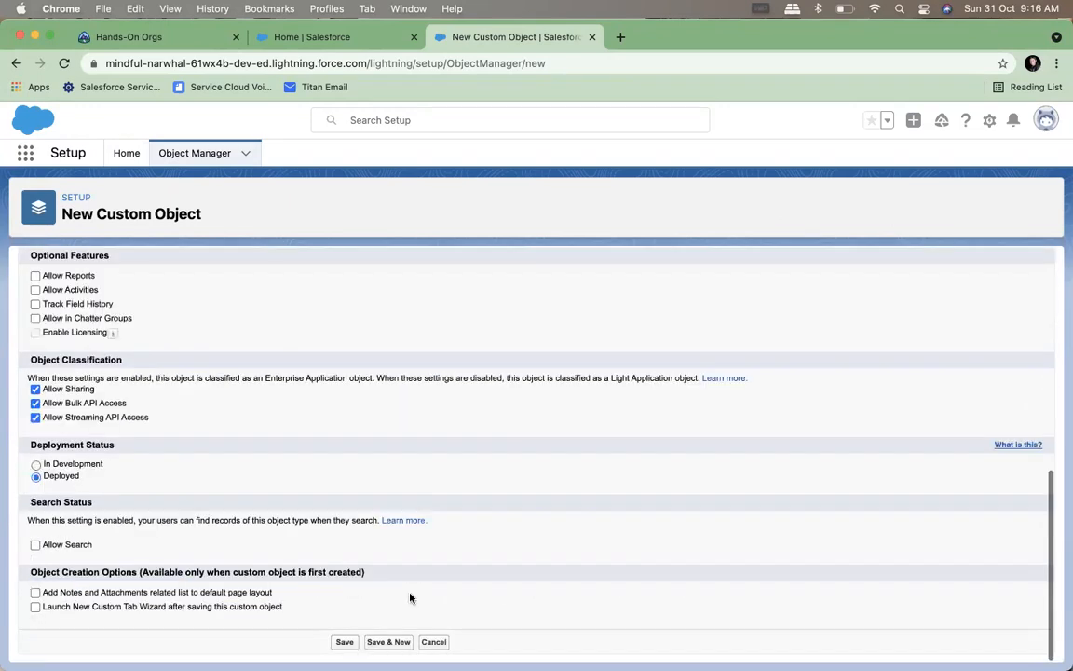
left_click(343, 644)
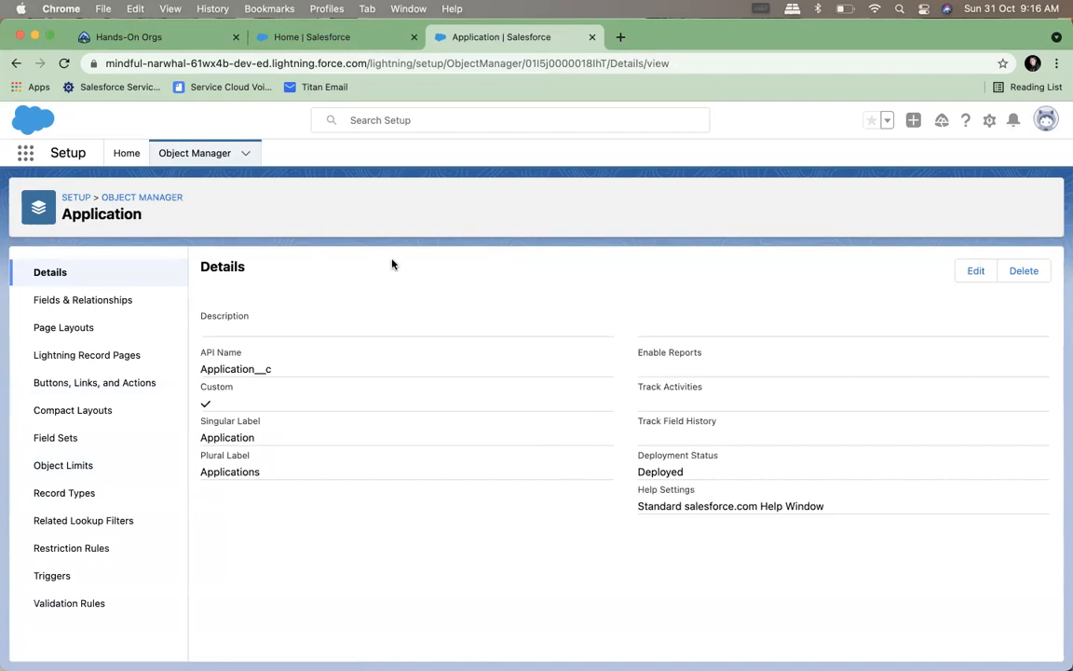
Start a new report, search the report types for "appli", and close the report type chooser
left_click(349, 37)
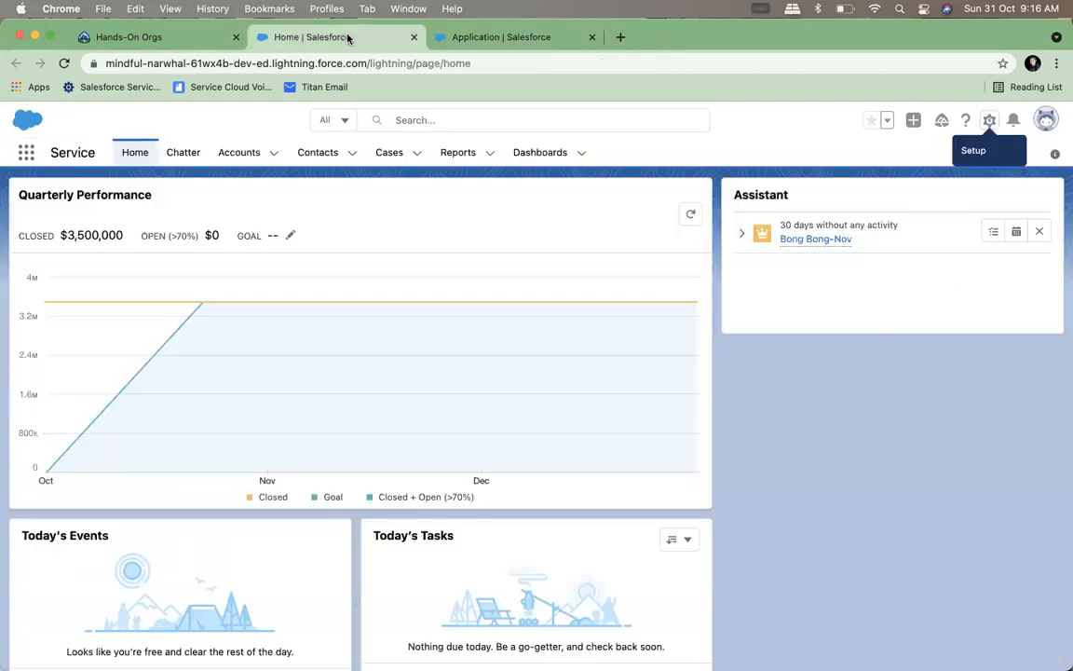
left_click(457, 160)
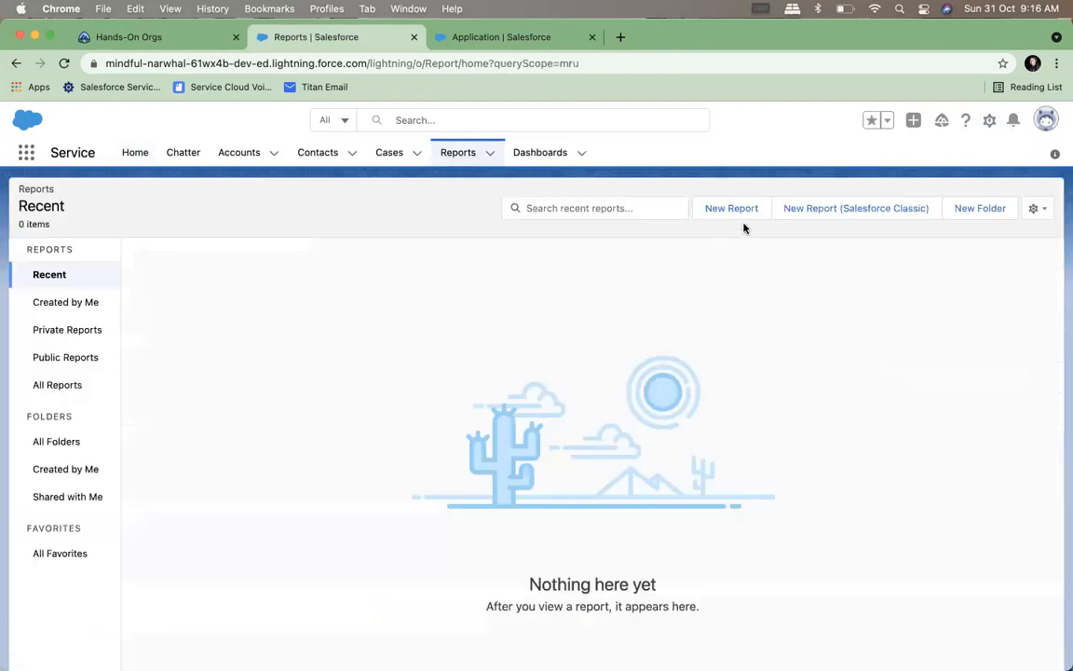
left_click(730, 212)
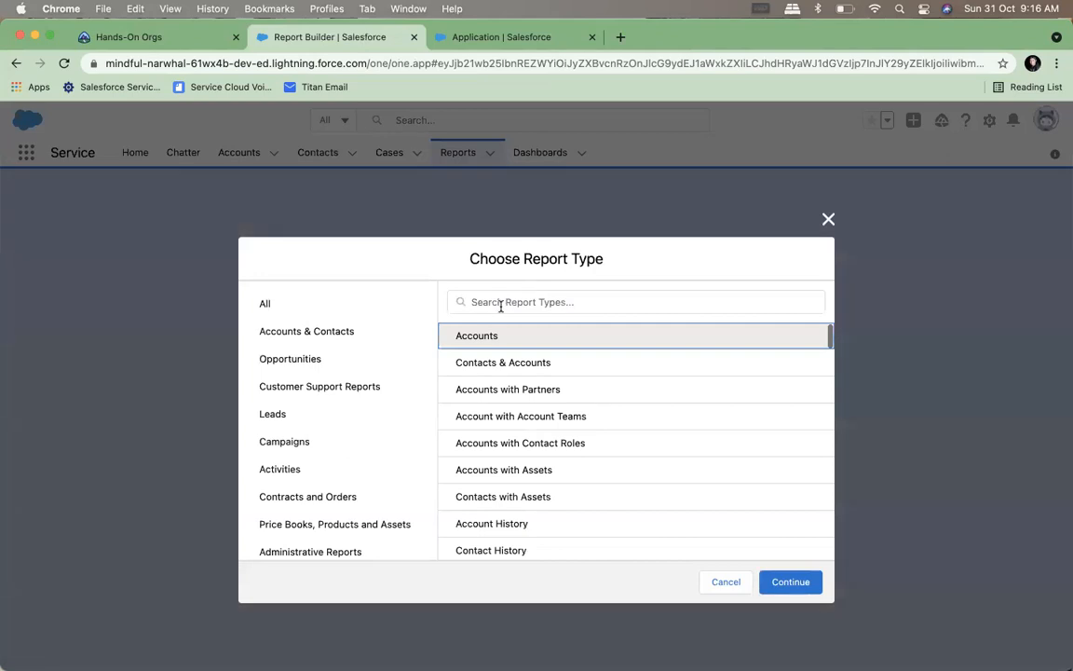
type("appli")
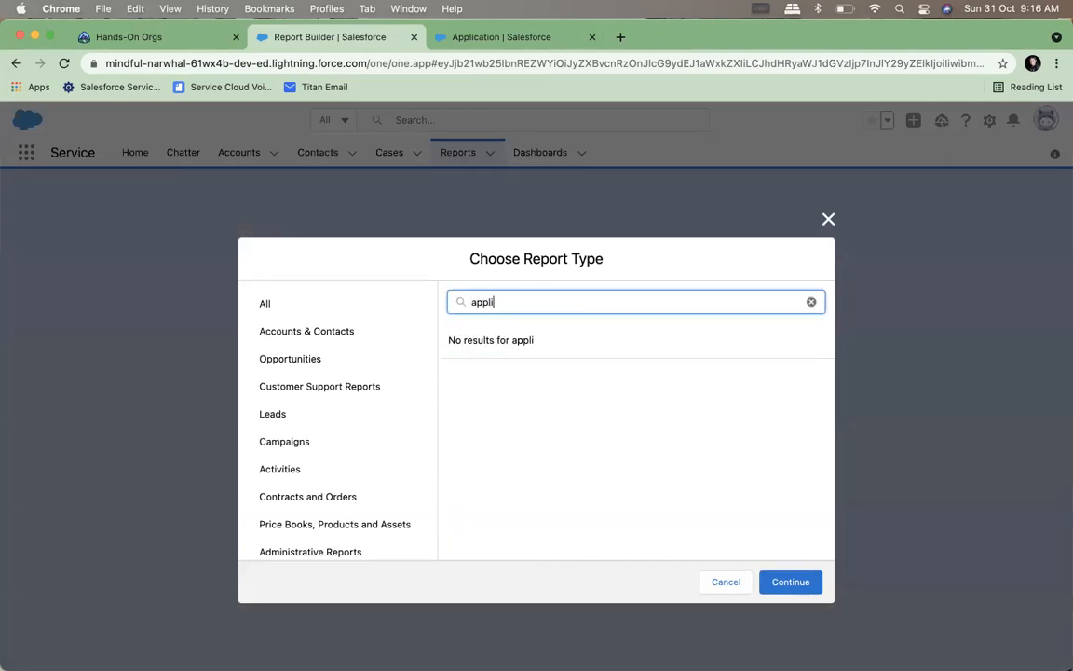
left_click(828, 219)
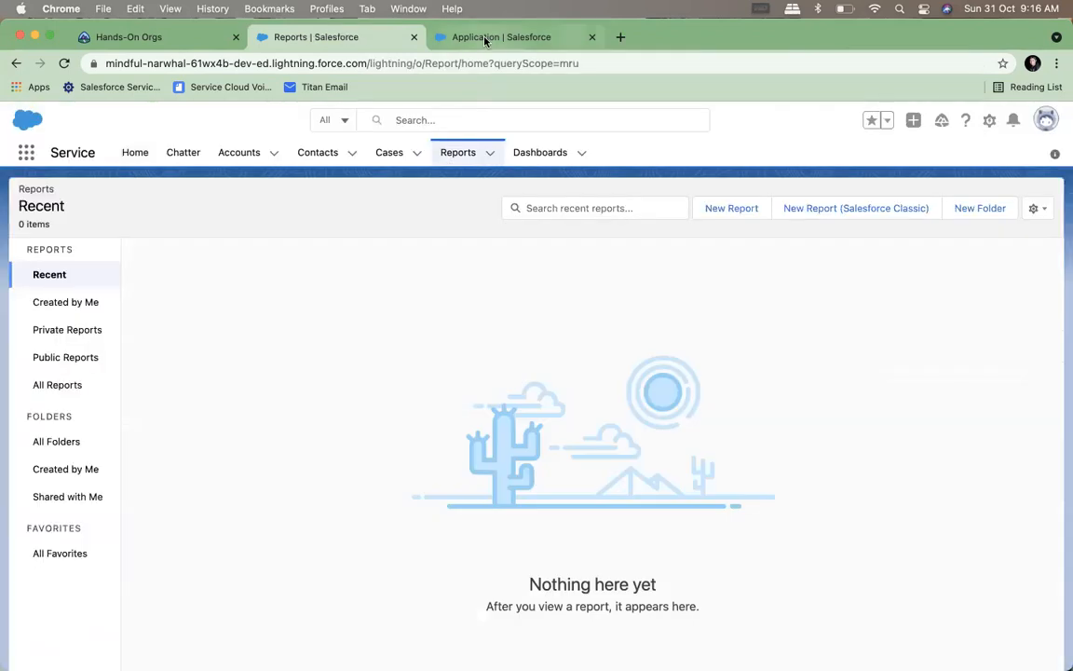
Edit the Application object's definition to enable Allow Reports and save it
left_click(486, 37)
left_click(974, 271)
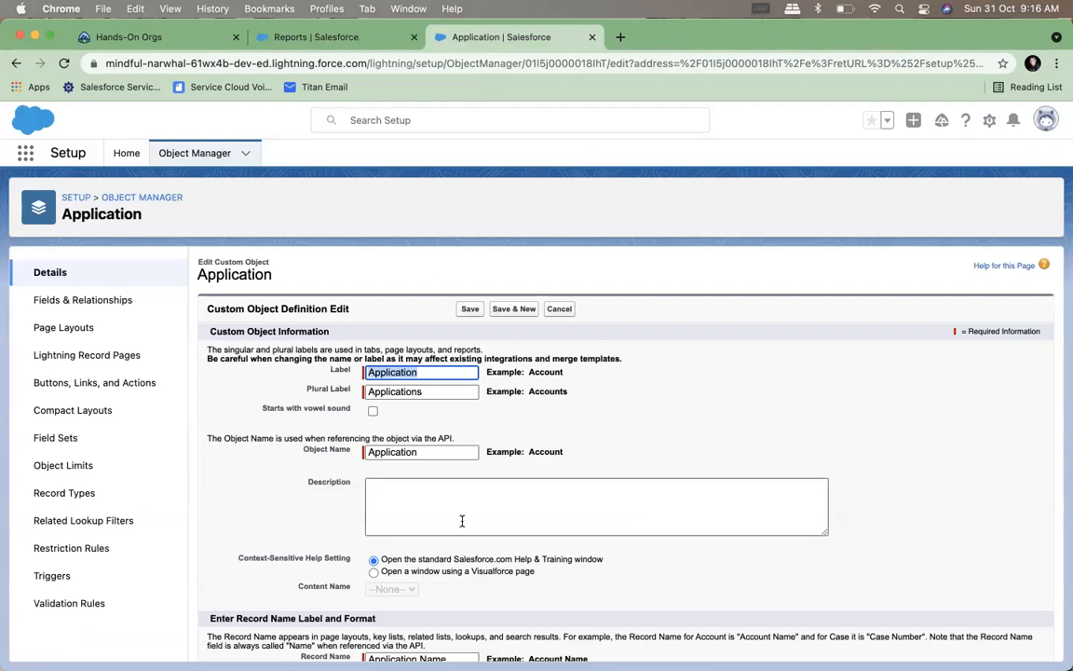
scroll(462, 520, "down", 5)
scroll(392, 583, "down", 4)
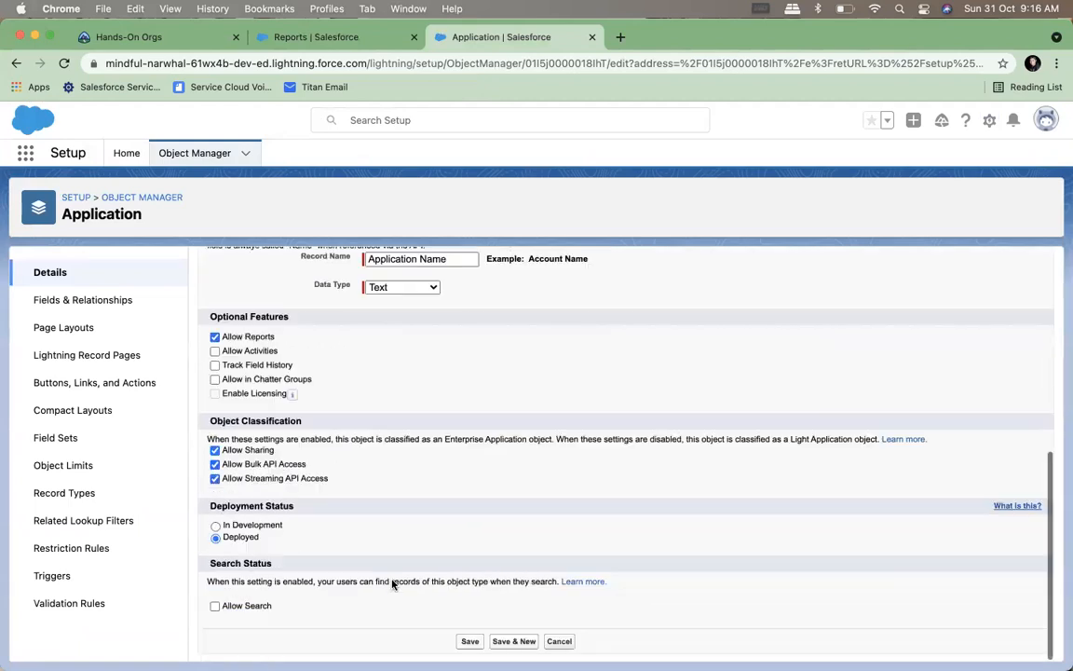
left_click(467, 641)
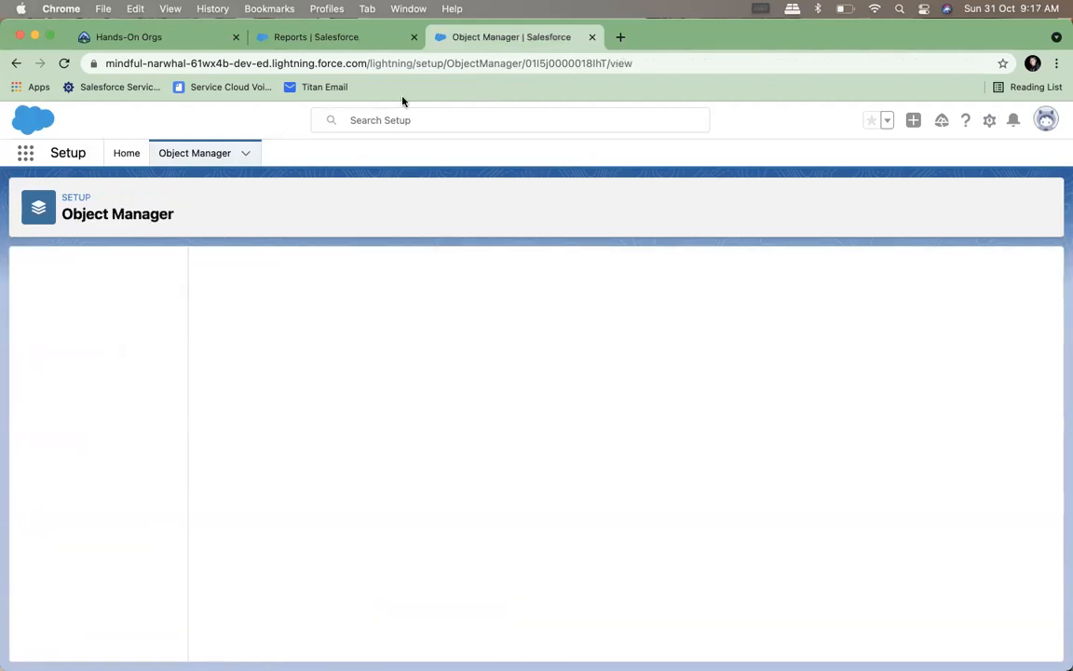
Reload the Reports page and start a new report based on the Applications report type
left_click(319, 40)
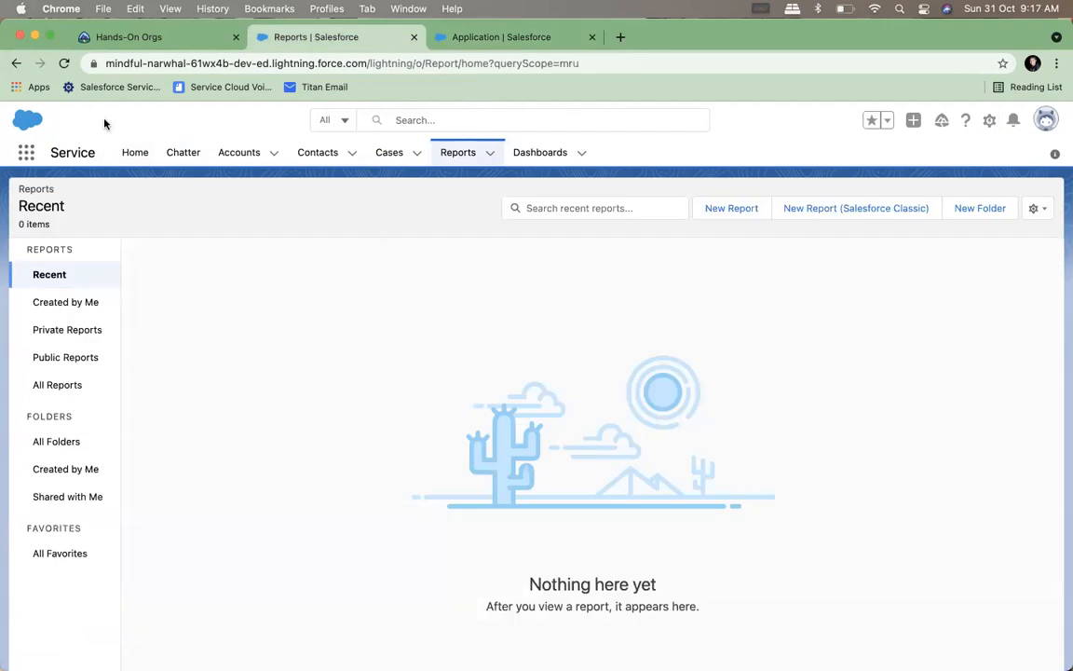
left_click(64, 62)
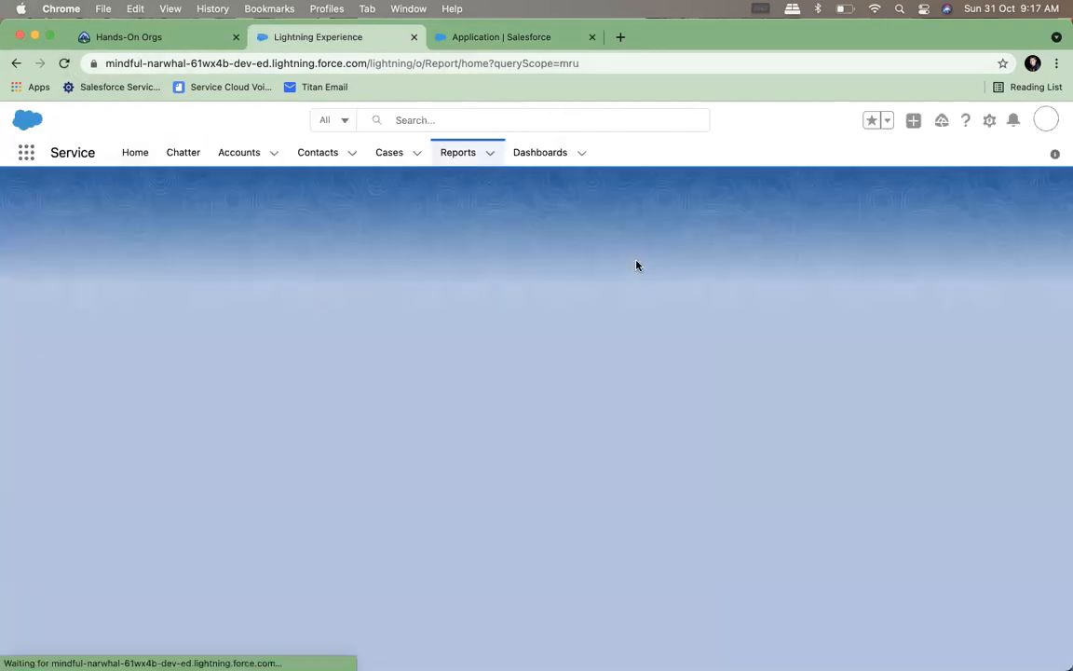
left_click(729, 210)
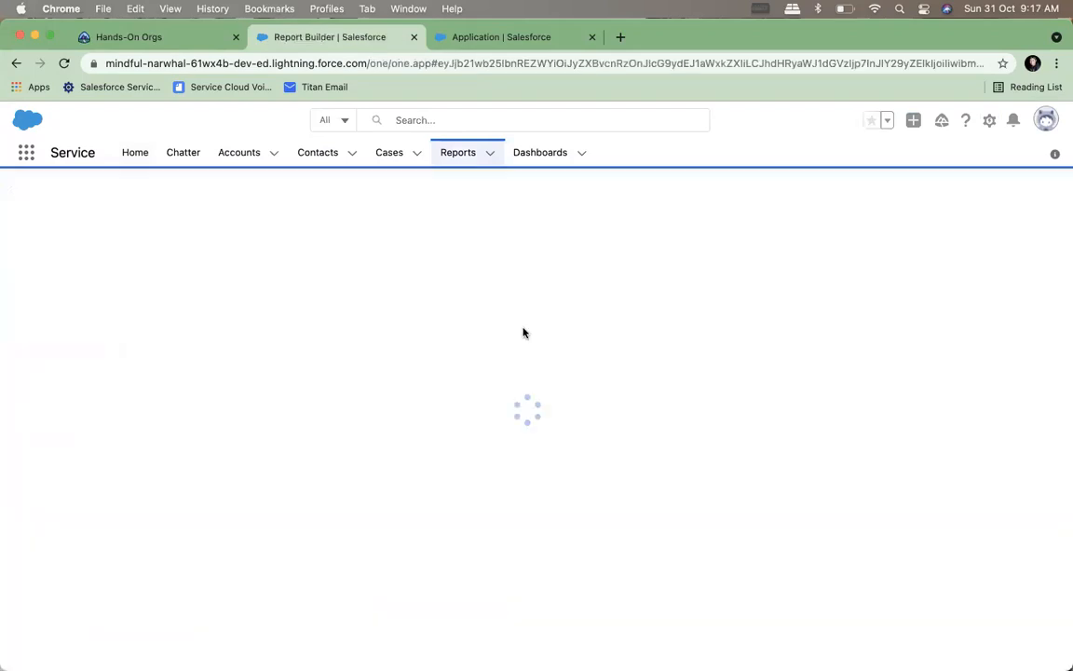
left_click(477, 301)
type("app")
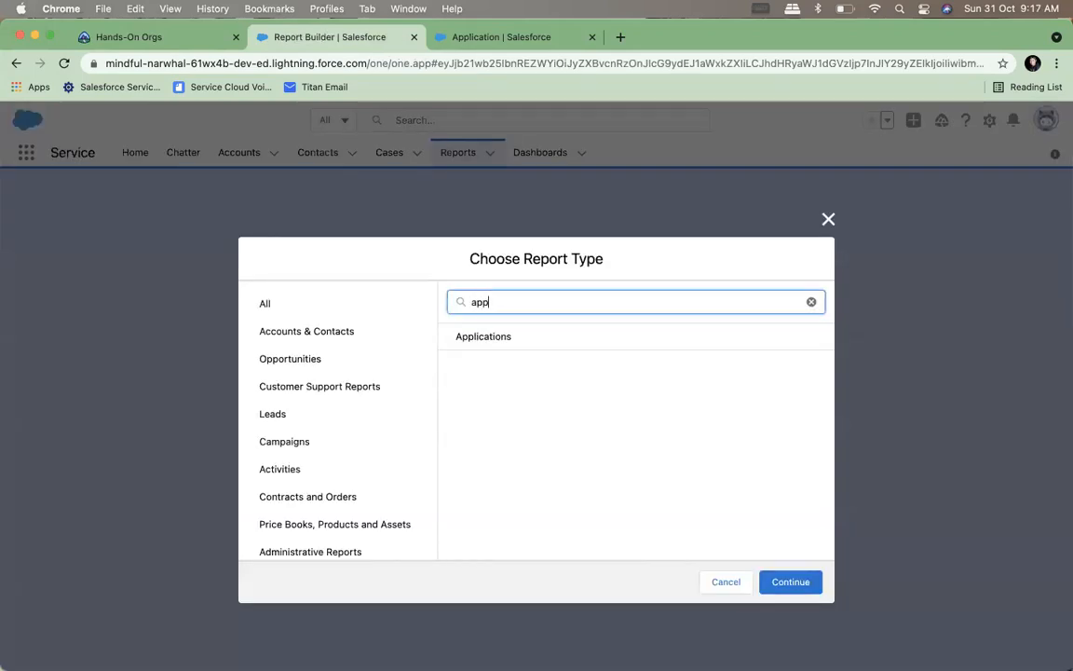
left_click(515, 336)
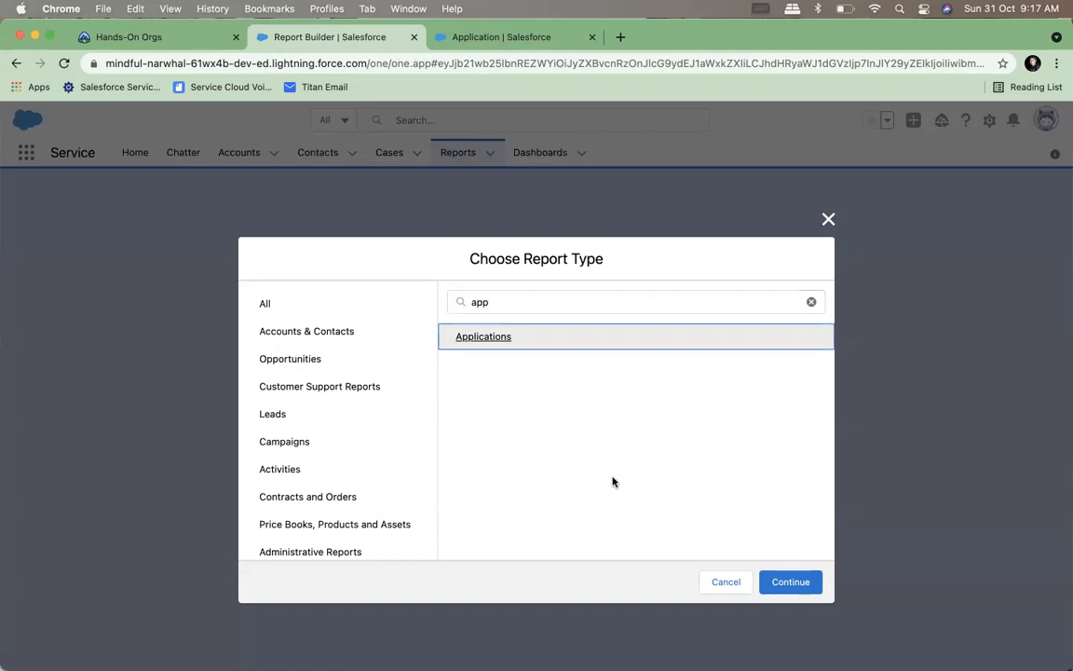
left_click(796, 581)
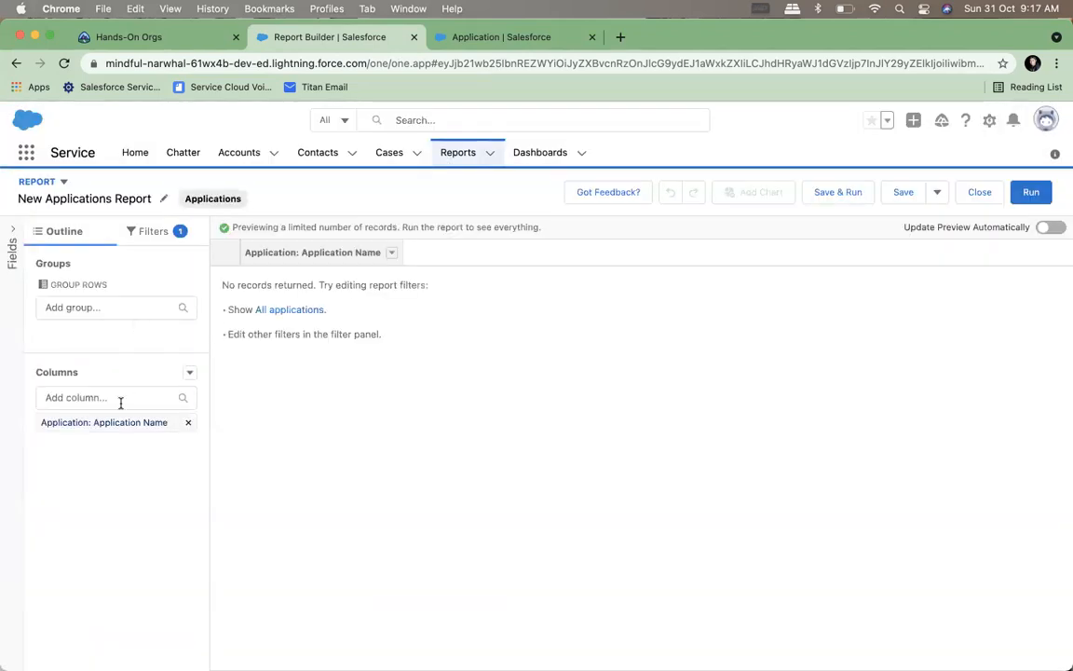
Add the Application: ID column to the new Applications report
left_click(110, 425)
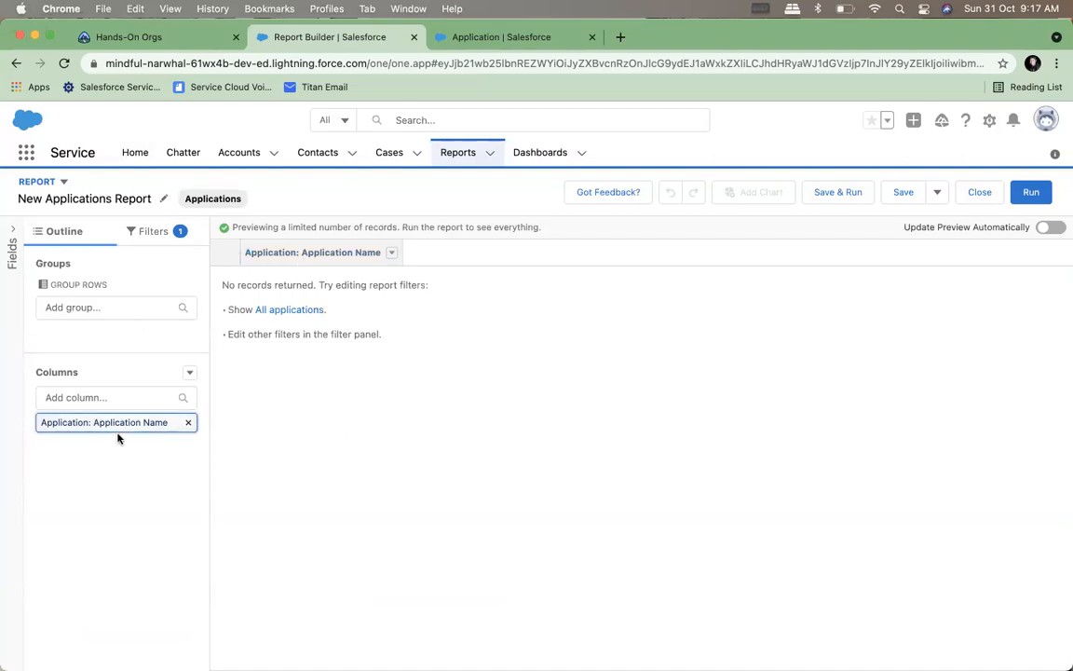
left_click(99, 398)
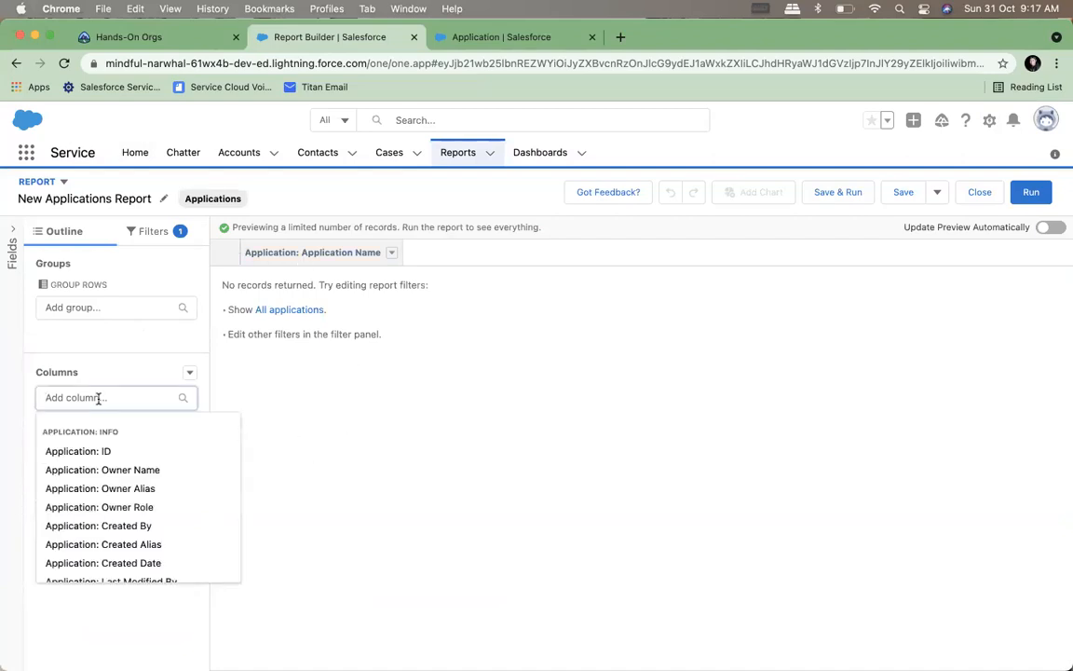
left_click(97, 448)
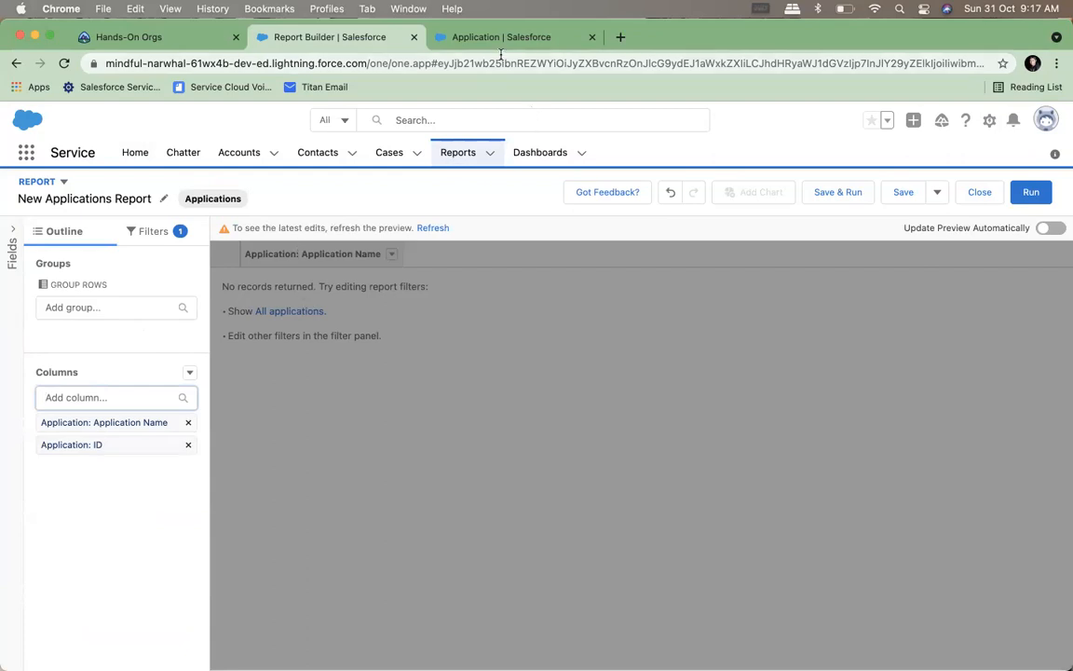
Check the Application object's details in Setup and discard the unsaved Applications report
left_click(452, 41)
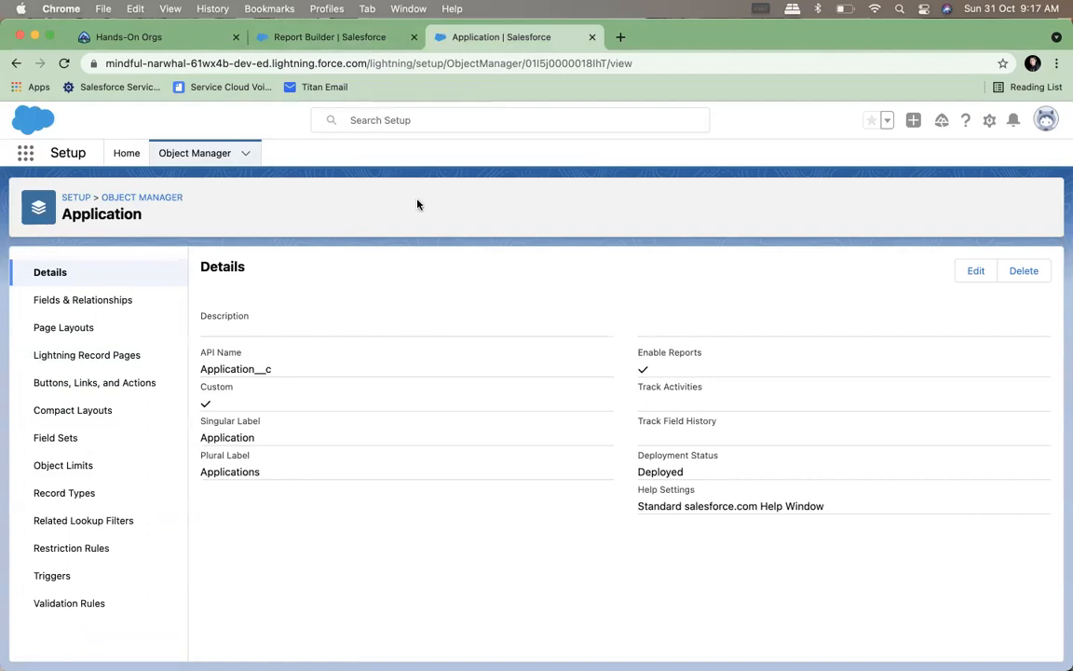
left_click(298, 38)
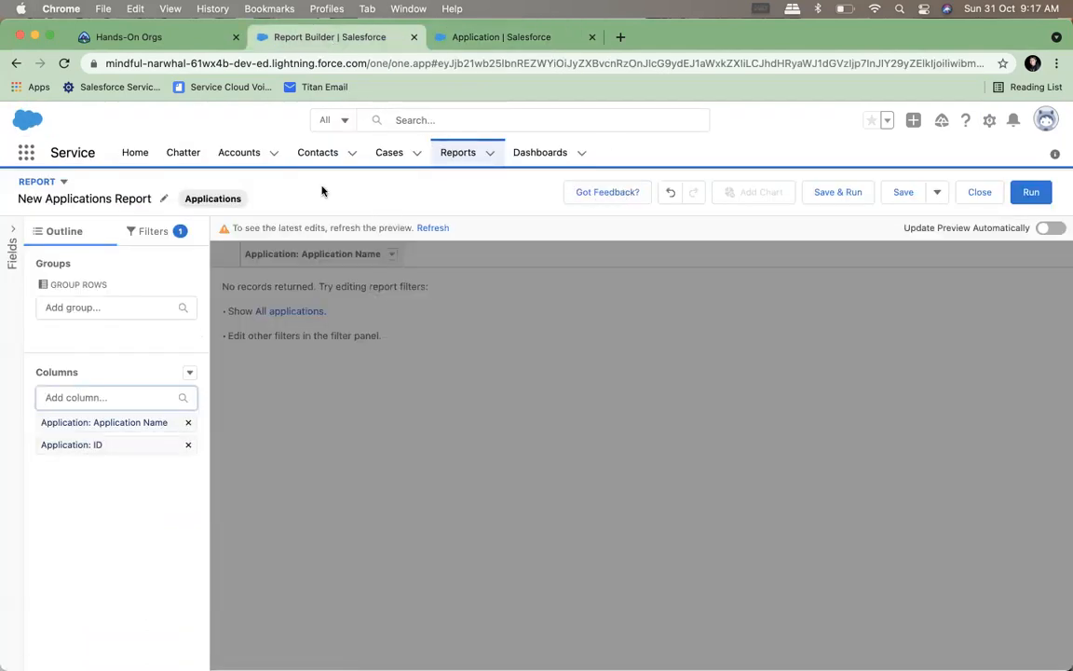
left_click(457, 154)
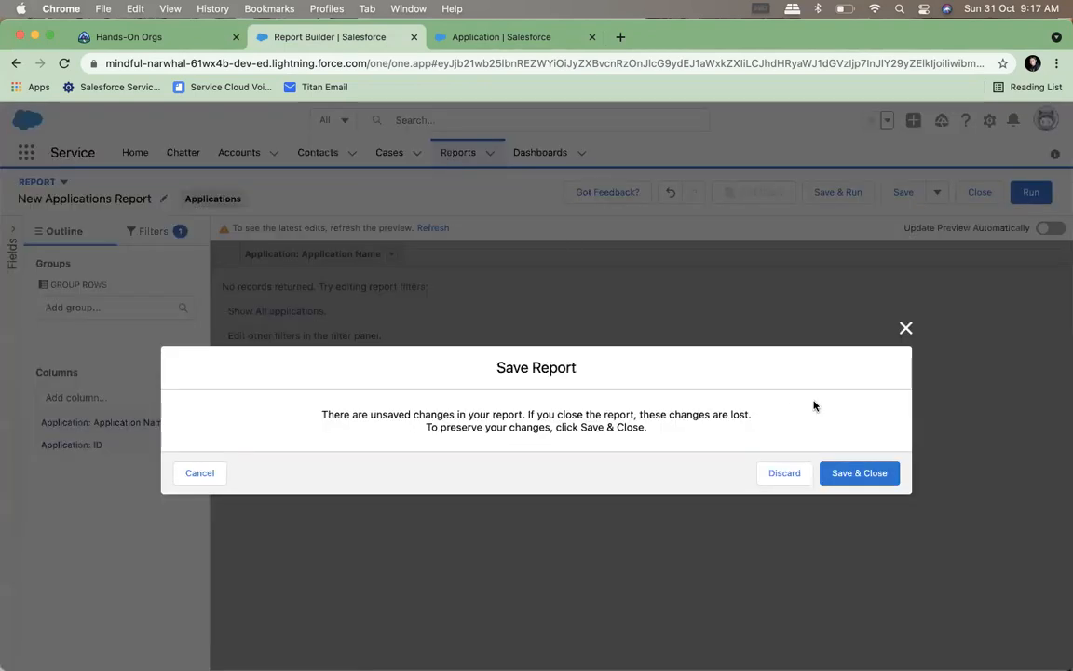
left_click(785, 476)
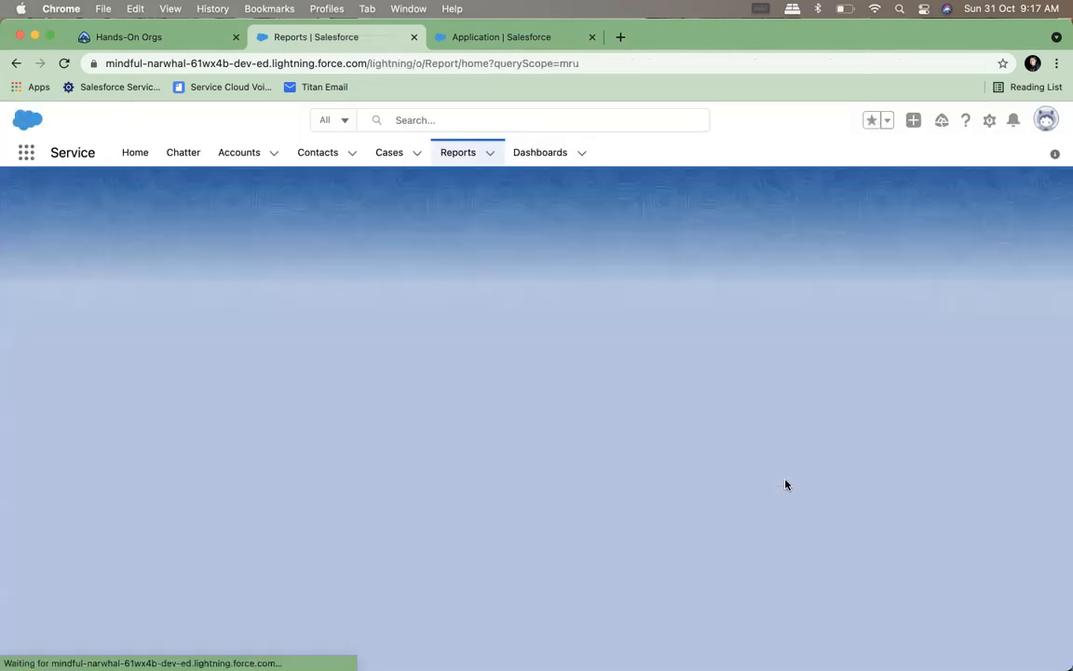
Search the report types for "app" in another new report and close the chooser without creating it
left_click(735, 210)
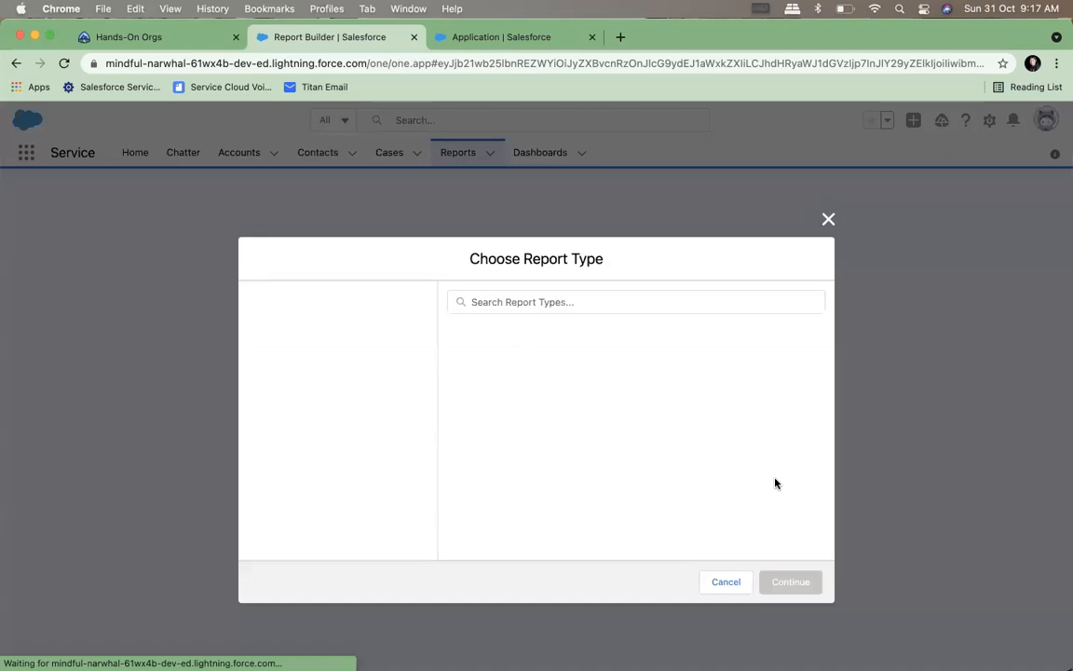
left_click(482, 301)
type("app")
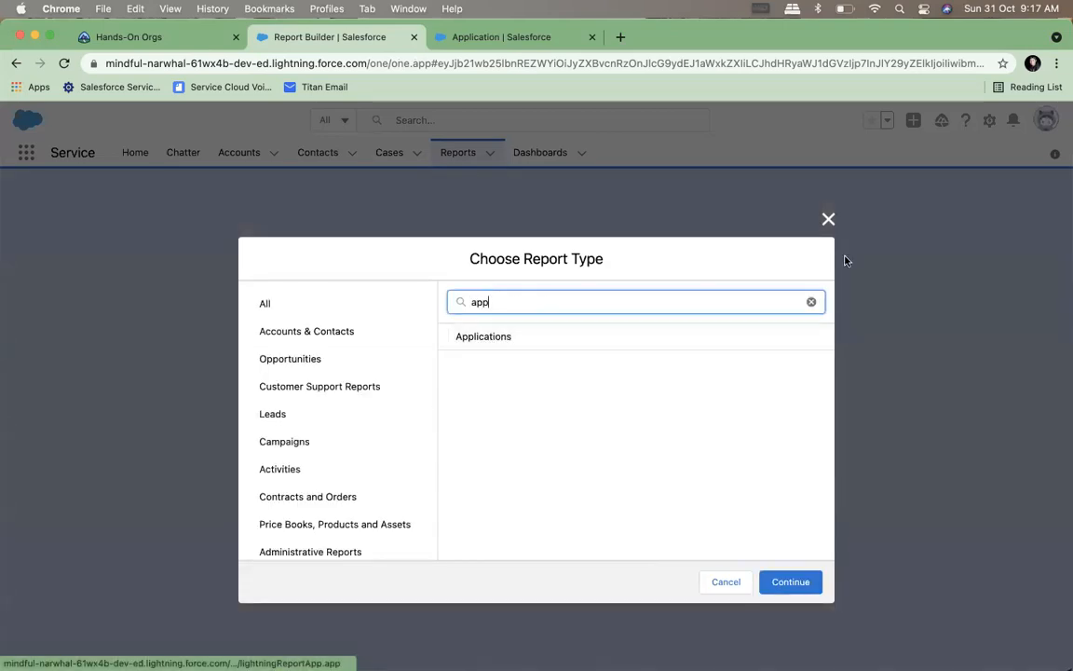
left_click(827, 219)
Start a new custom field on the Application object with the Lookup Relationship data type
left_click(481, 39)
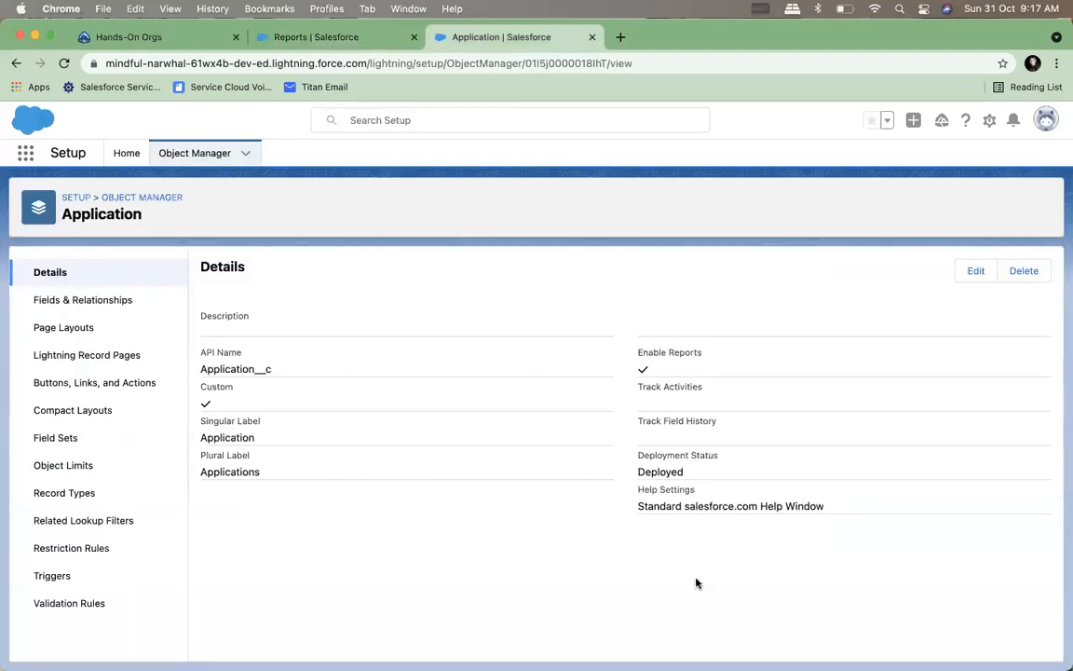
left_click(80, 300)
left_click(723, 271)
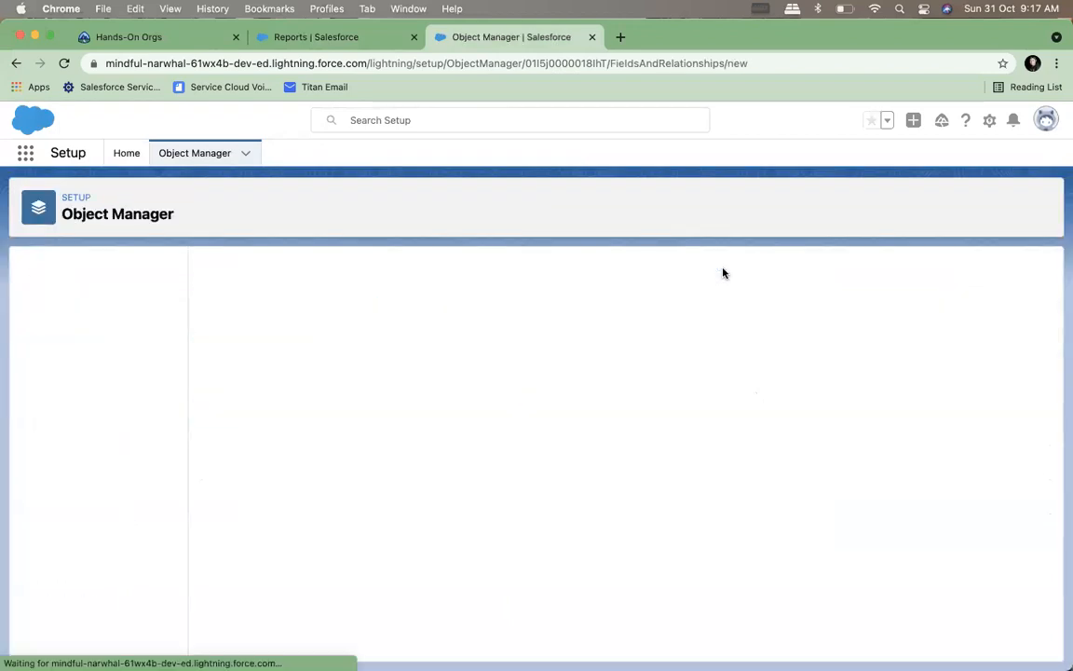
scroll(360, 428, "down", 3)
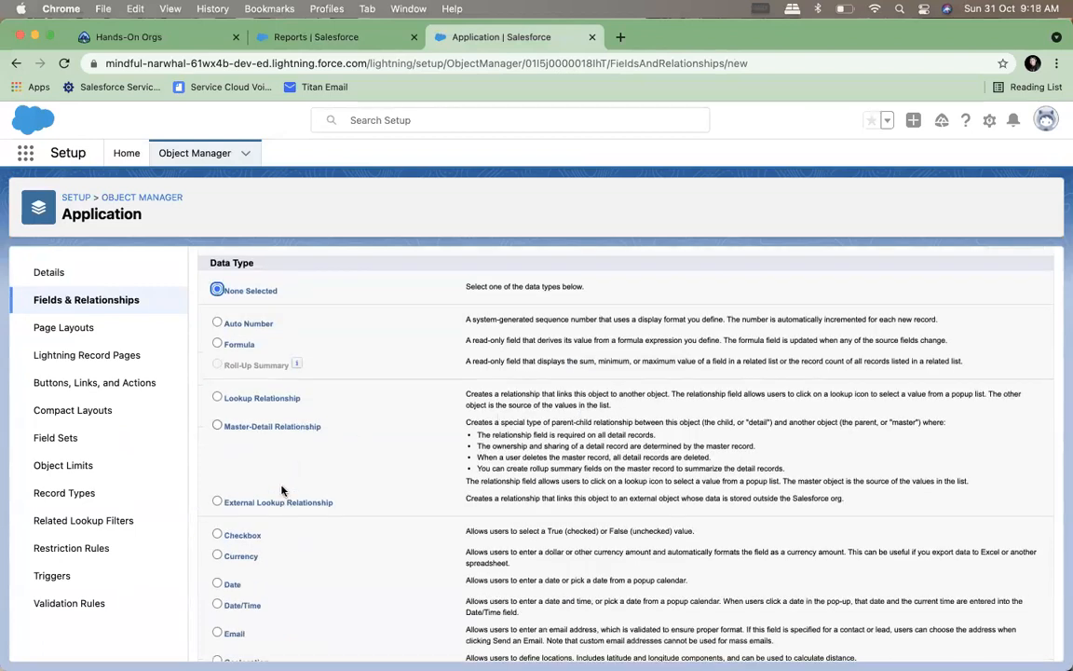
scroll(280, 400, "down", 5)
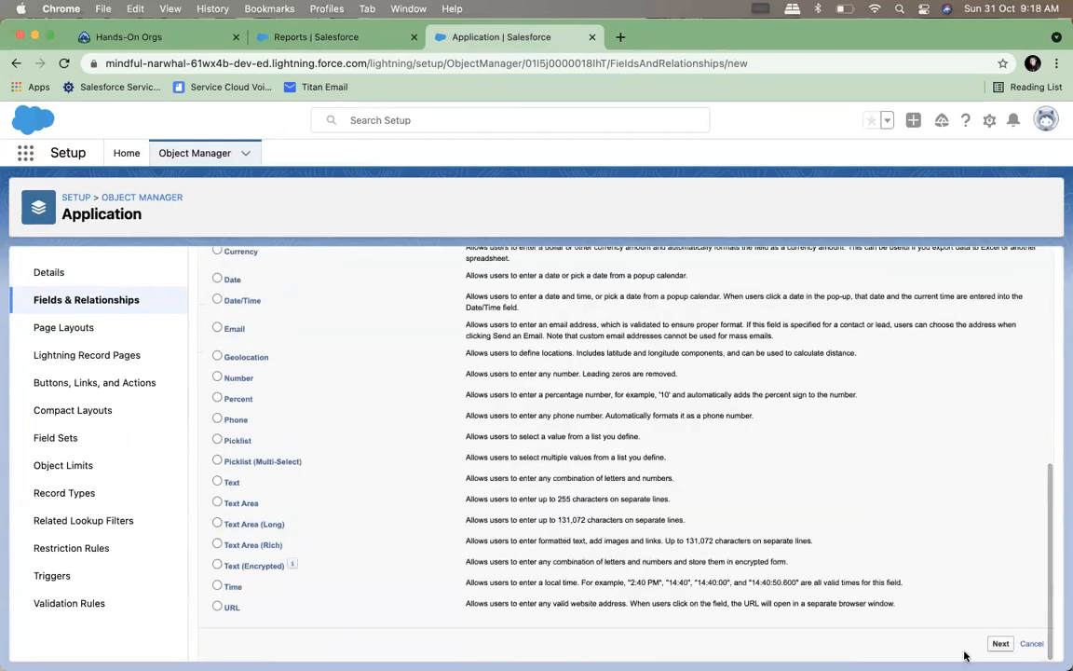
left_click(997, 642)
Relate the lookup field to the Contact object and proceed to the field label and name settings
left_click(435, 401)
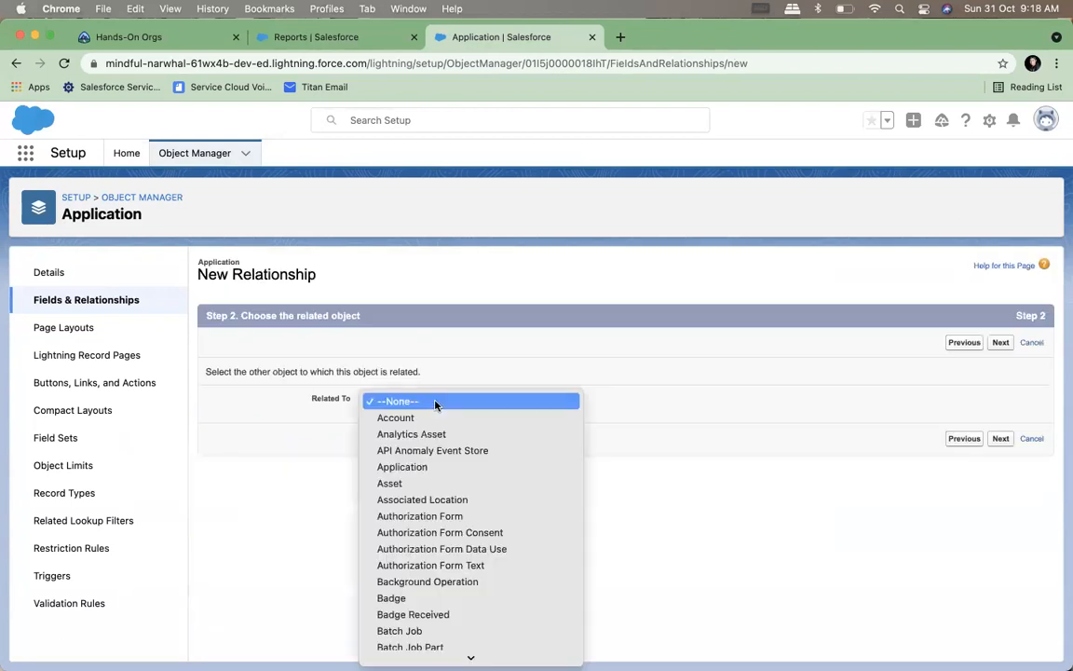
scroll(426, 549, "down", 5)
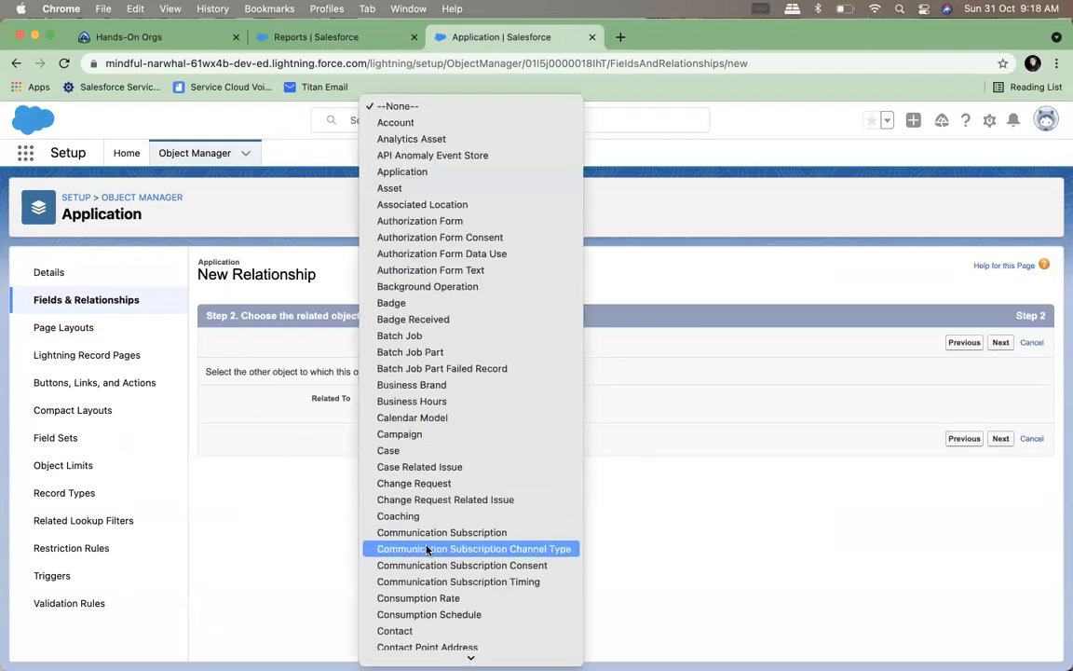
scroll(391, 447, "down", 5)
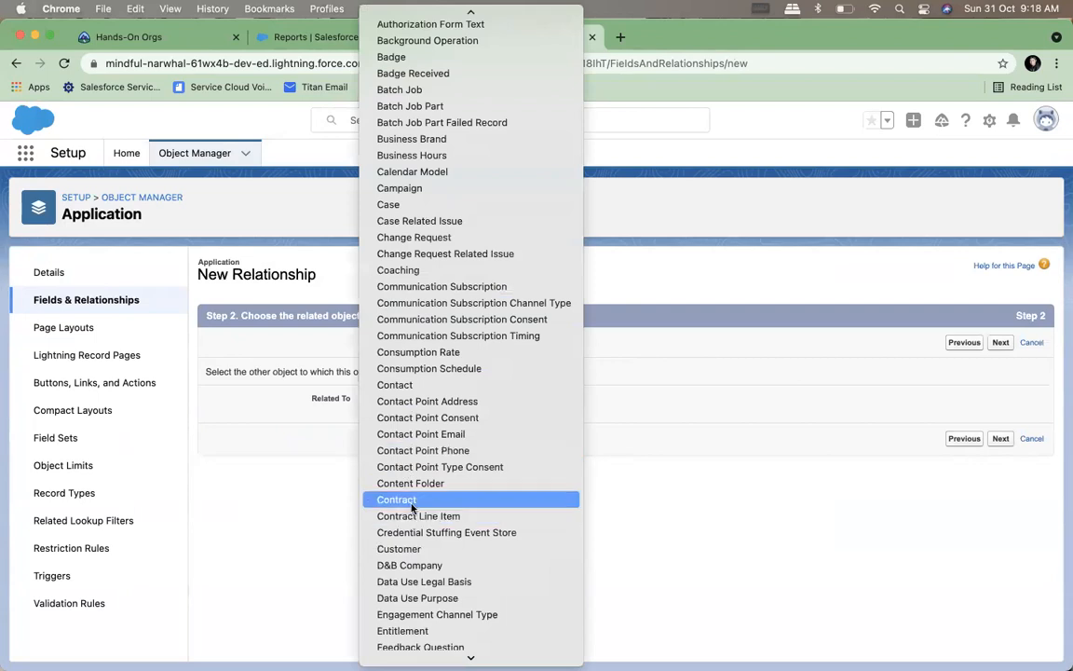
left_click(406, 384)
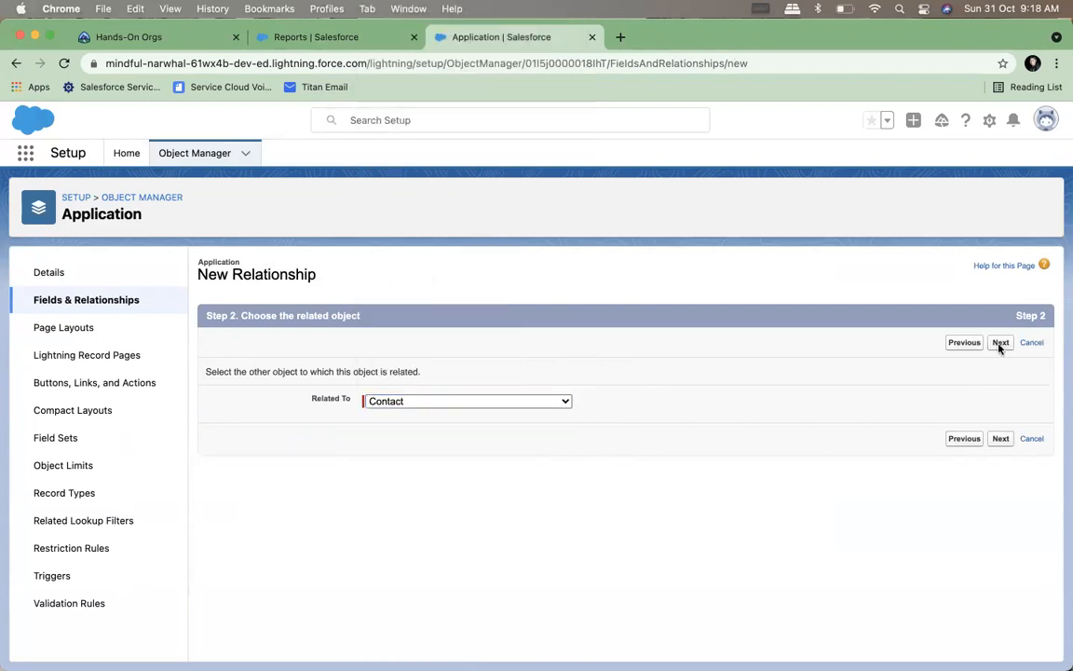
left_click(999, 343)
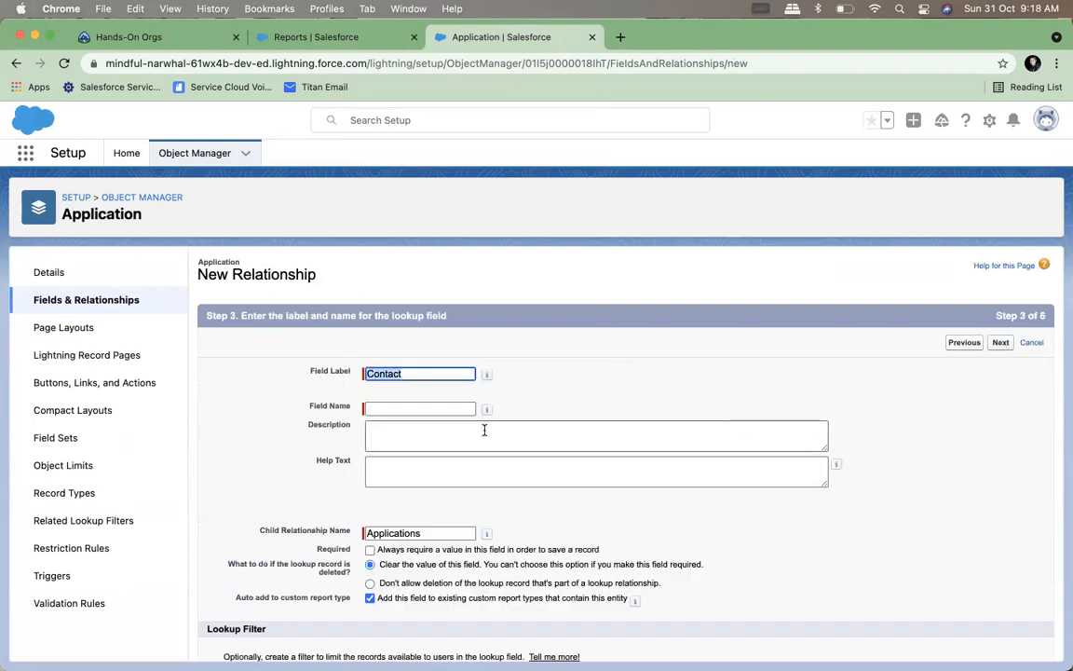
Name the lookup field Contact, keep the default field security and page layout settings, and save it on the Application object
left_click(414, 408)
left_click(1001, 343)
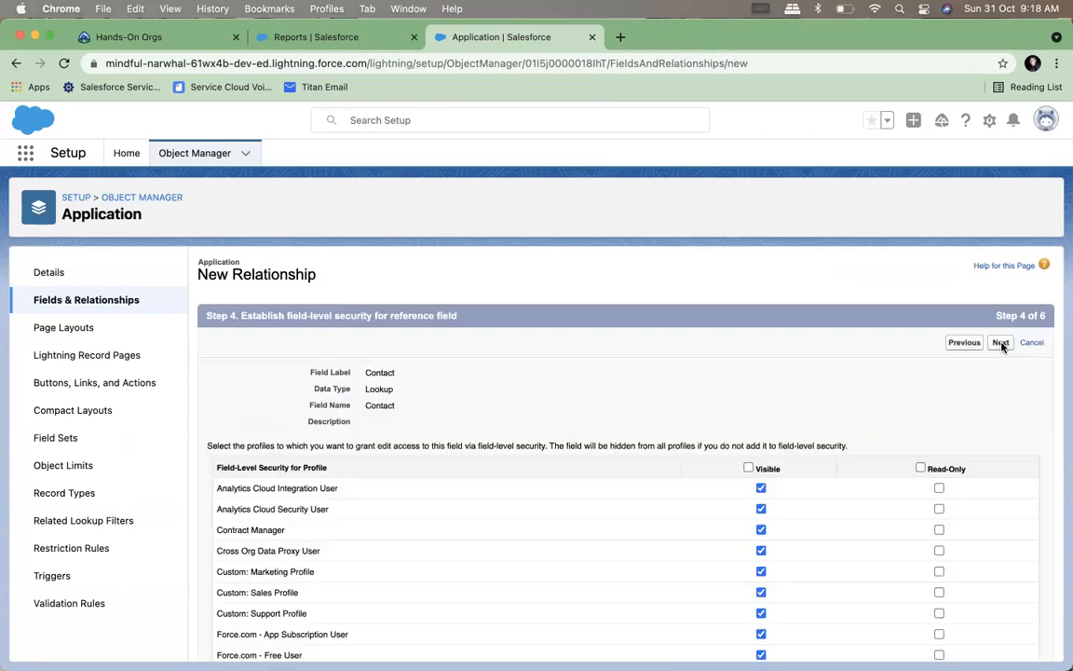
left_click(999, 342)
left_click(998, 342)
left_click(997, 342)
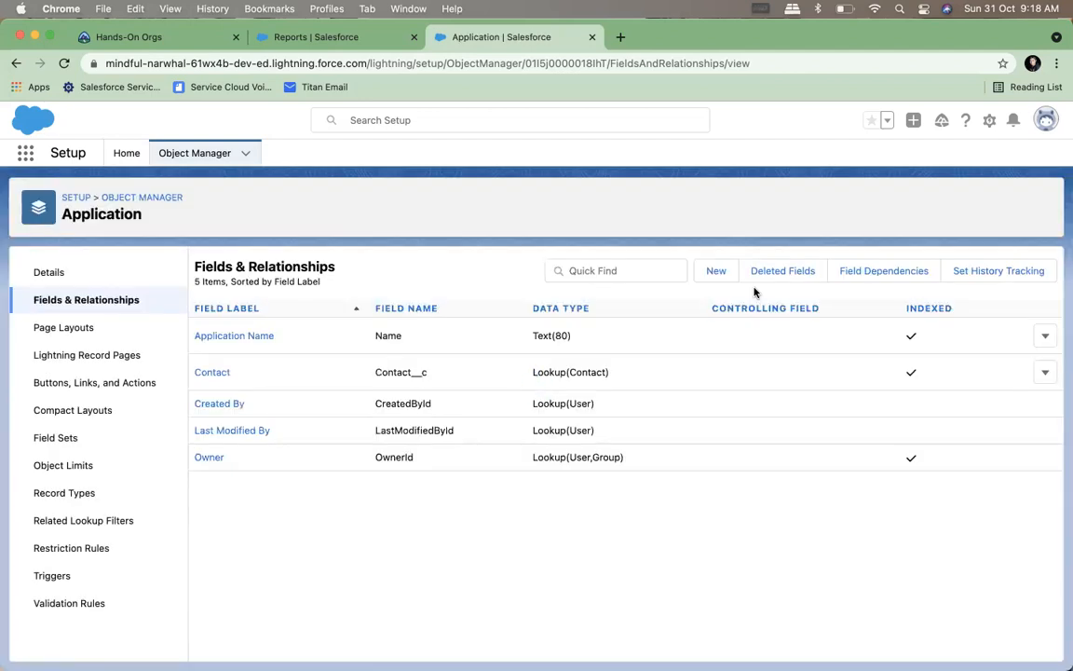
Reload the Reports page and start a new report using the Applications with Contact report type, searching for "app"
left_click(312, 37)
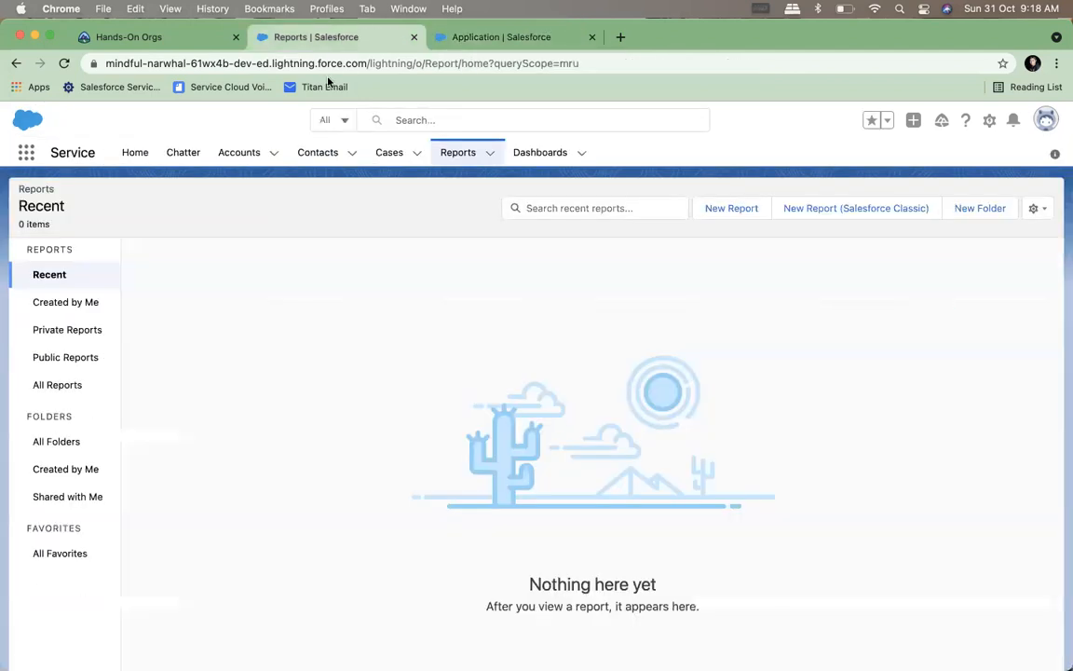
left_click(64, 63)
left_click(742, 211)
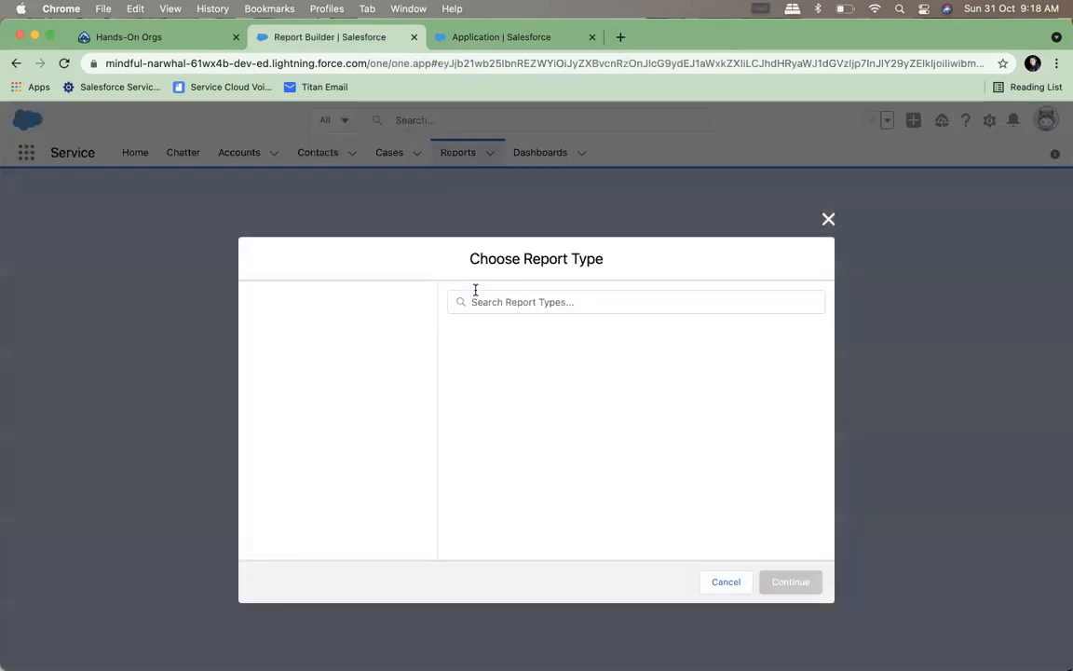
type("app")
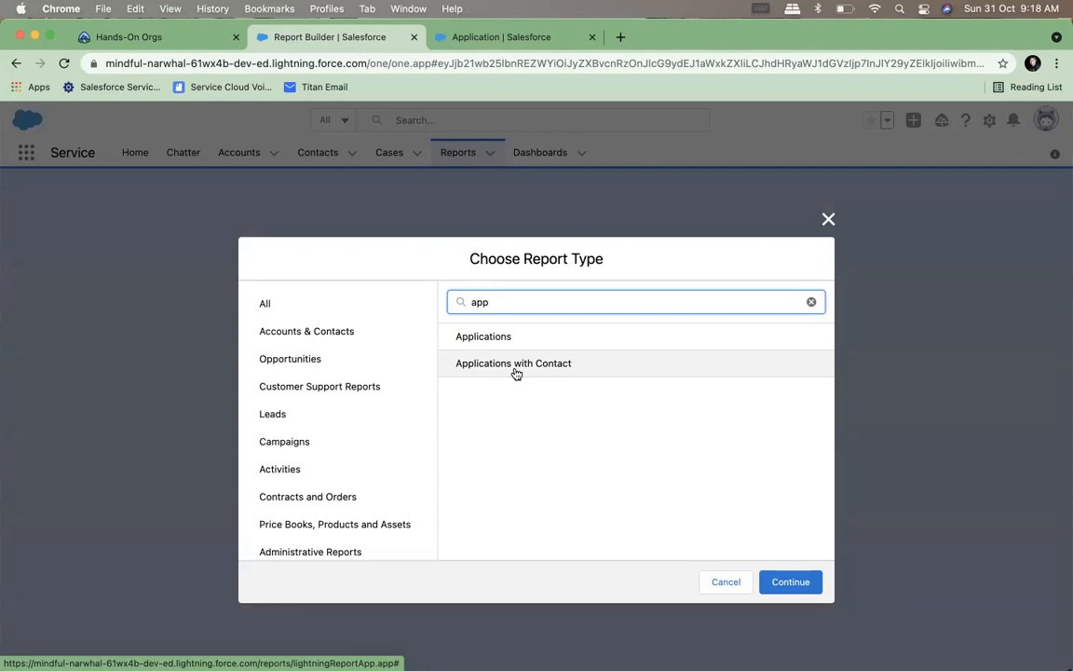
left_click(515, 371)
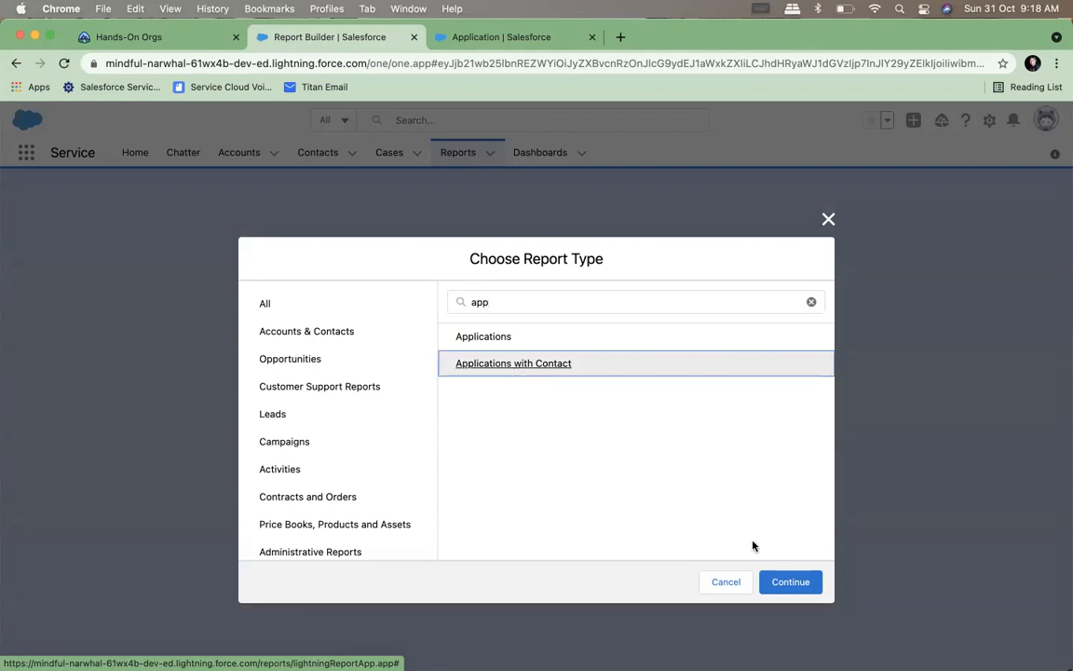
left_click(790, 582)
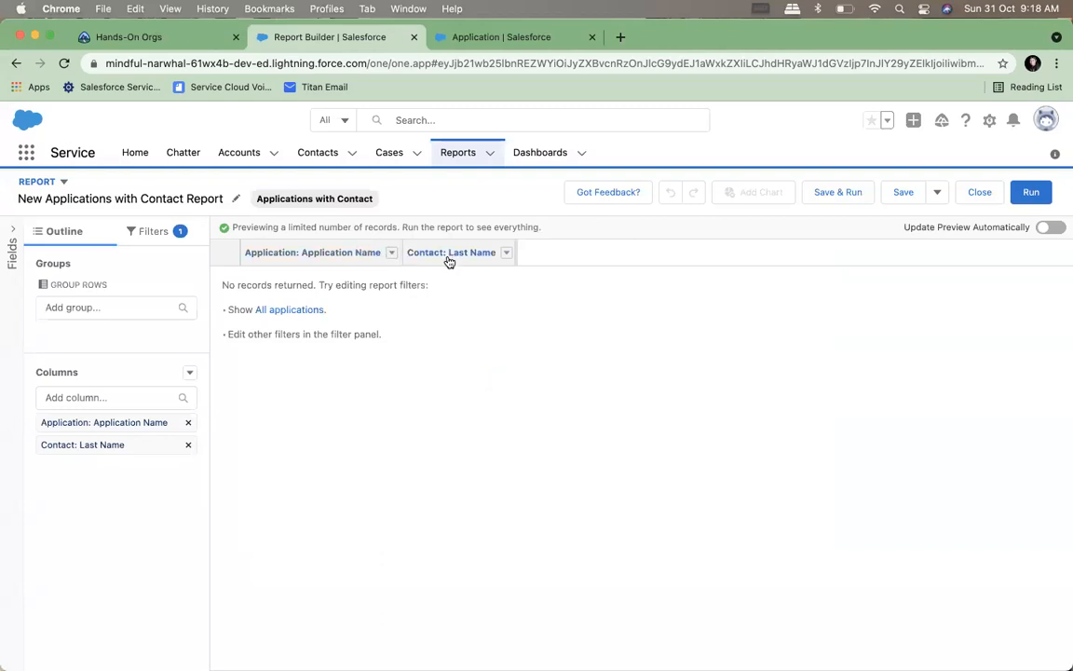
Add the Contact: First Name column to the report and place it before Contact: Last Name
left_click(109, 397)
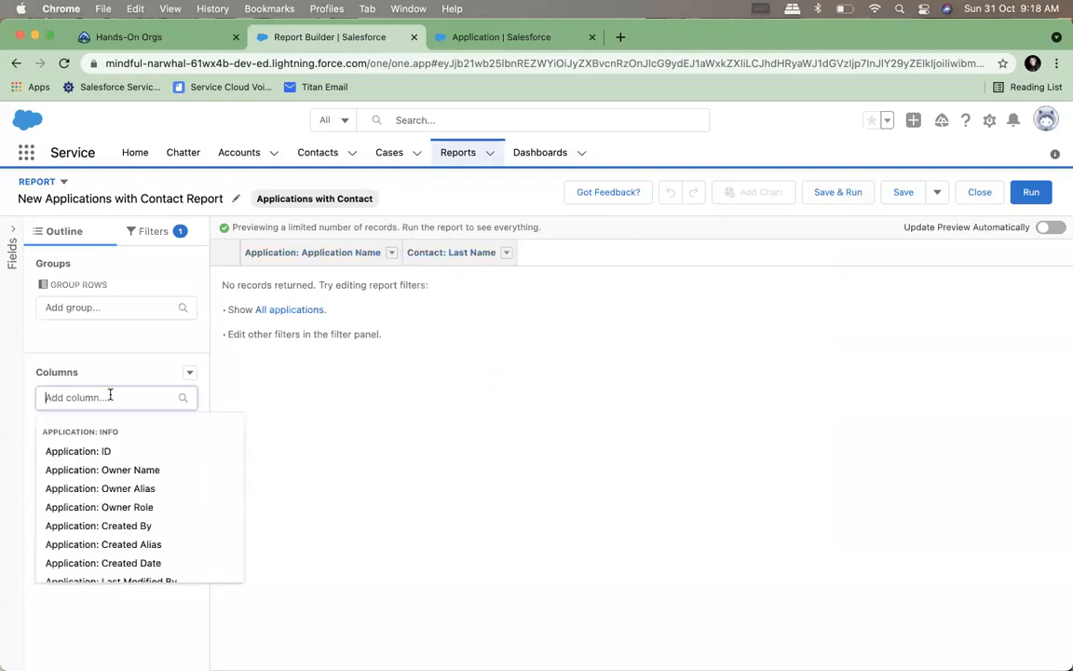
scroll(124, 477, "down", 5)
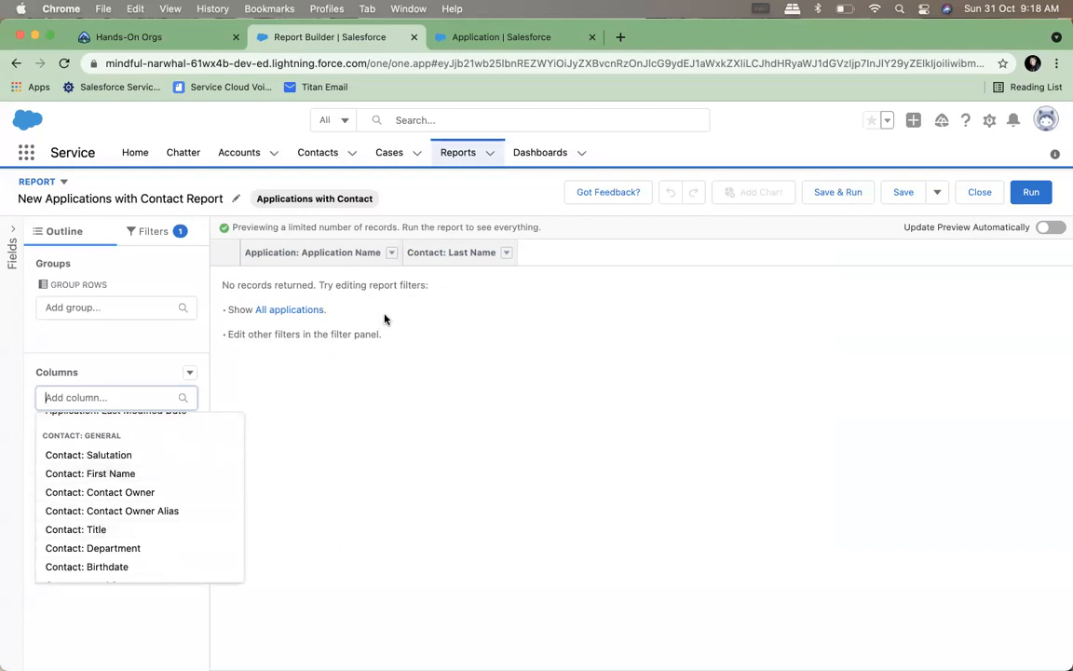
left_click(89, 473)
mouse_move(117, 467)
left_mouse_down()
mouse_move(119, 450)
mouse_move(108, 479)
mouse_move(118, 469)
mouse_move(118, 486)
left_mouse_up()
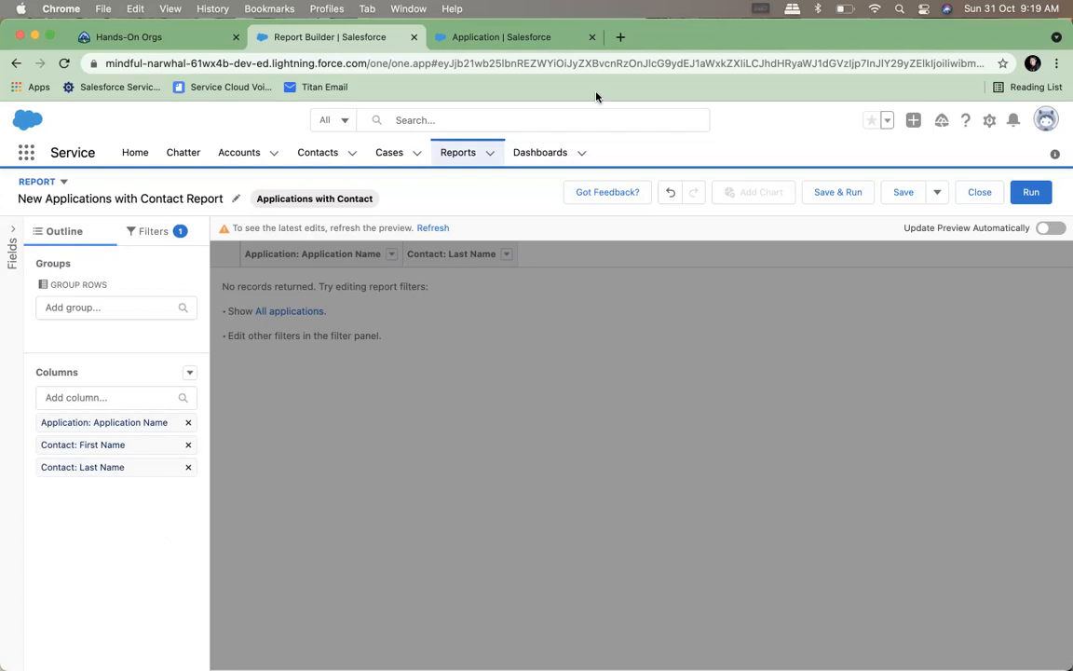
View the object list in Object Manager and close the Applications with Contact report without saving it
left_click(502, 42)
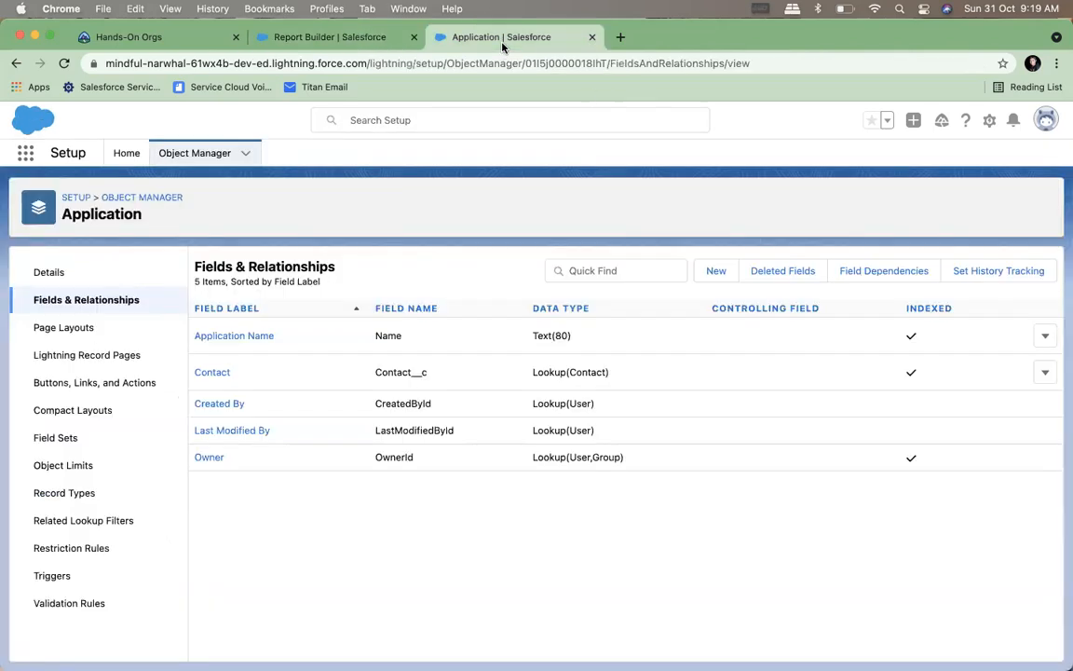
left_click(205, 165)
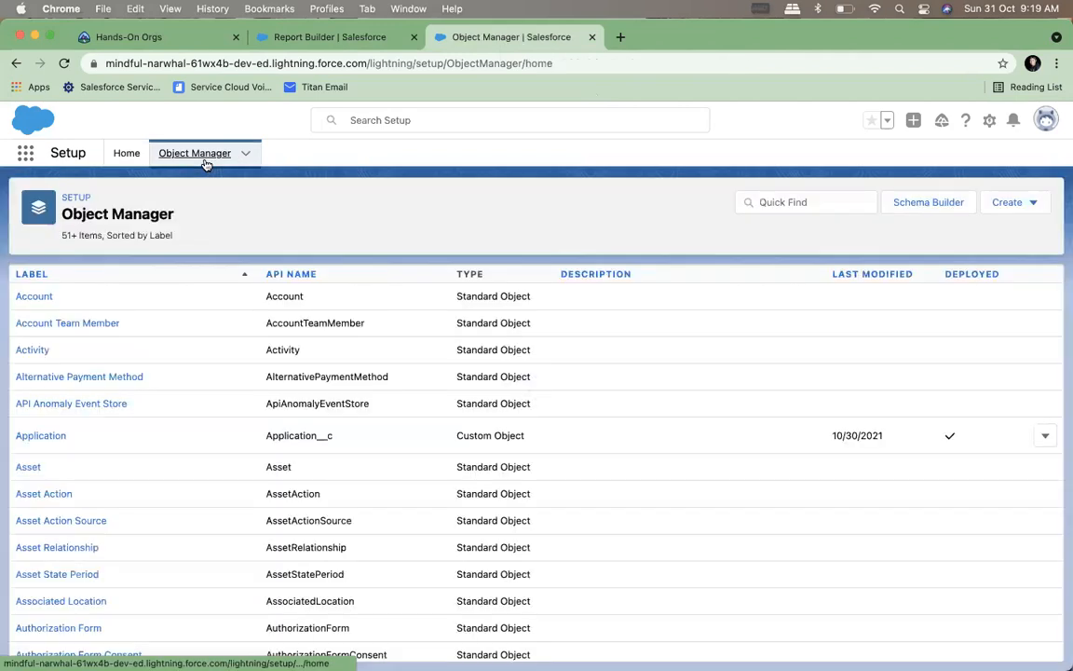
left_click(318, 45)
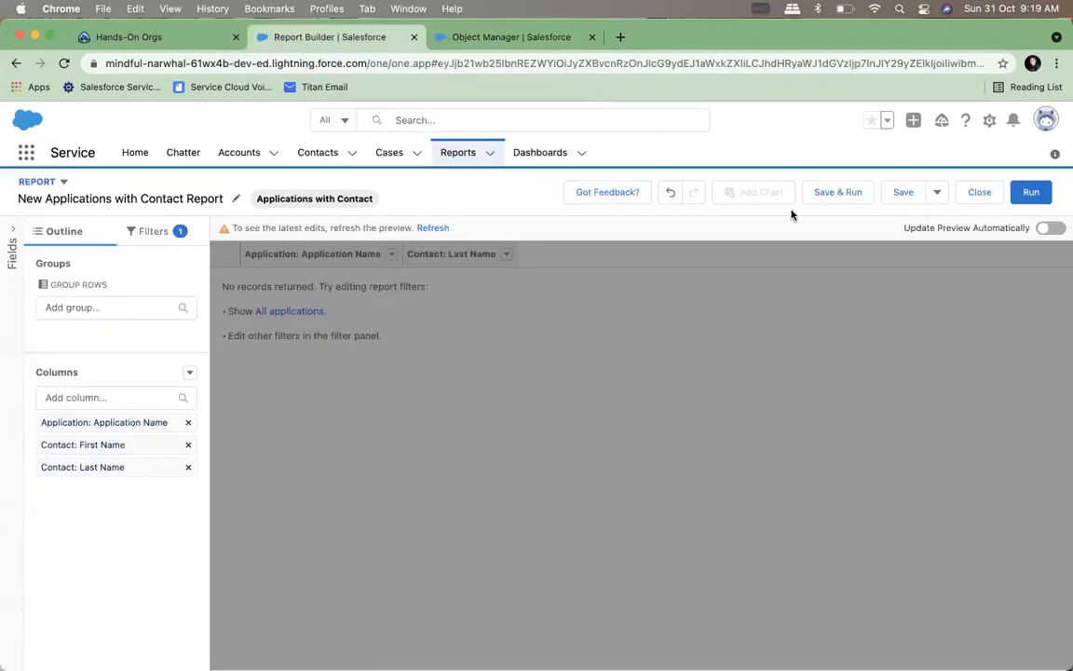
left_click(979, 192)
left_click(798, 474)
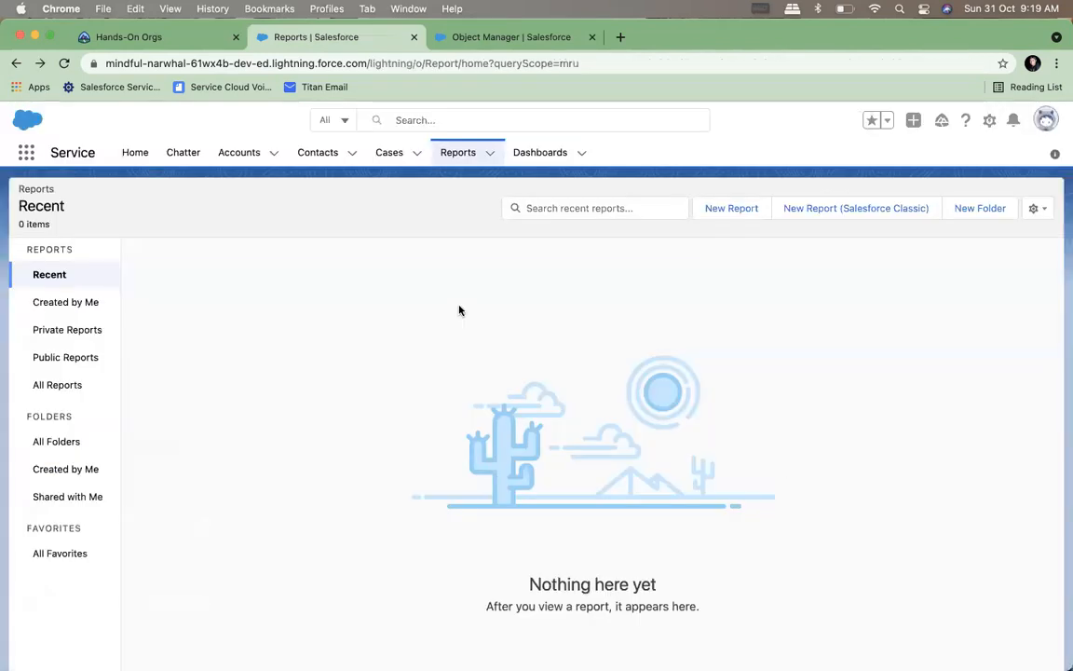
Start a new report using the Opportunities report type, searching the report types for "opp"
left_click(590, 208)
left_click(710, 217)
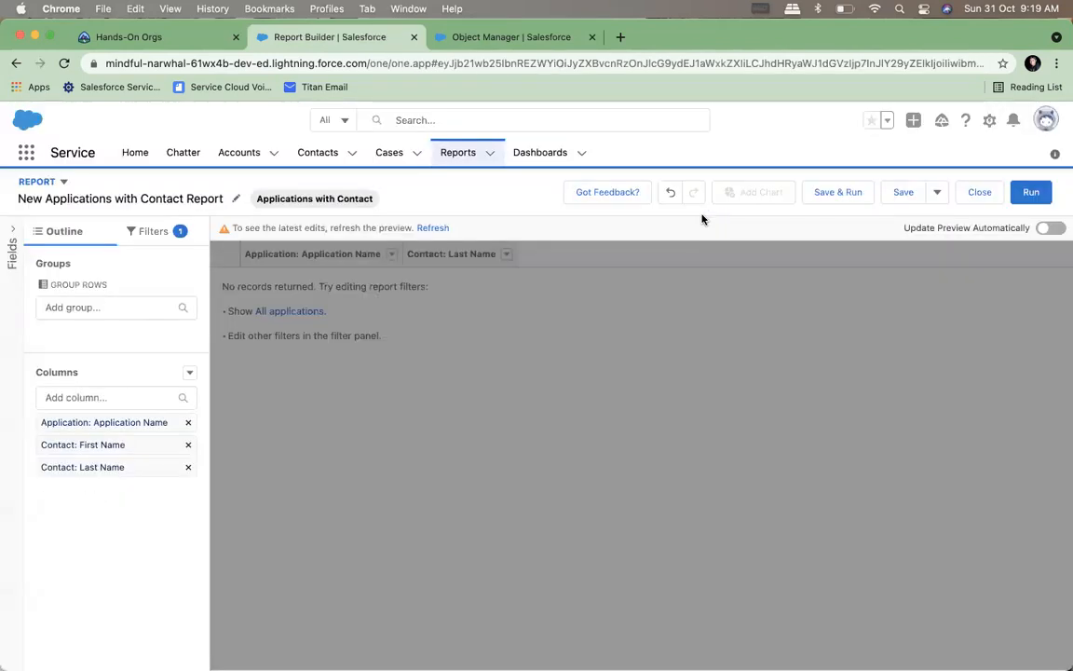
type("opp")
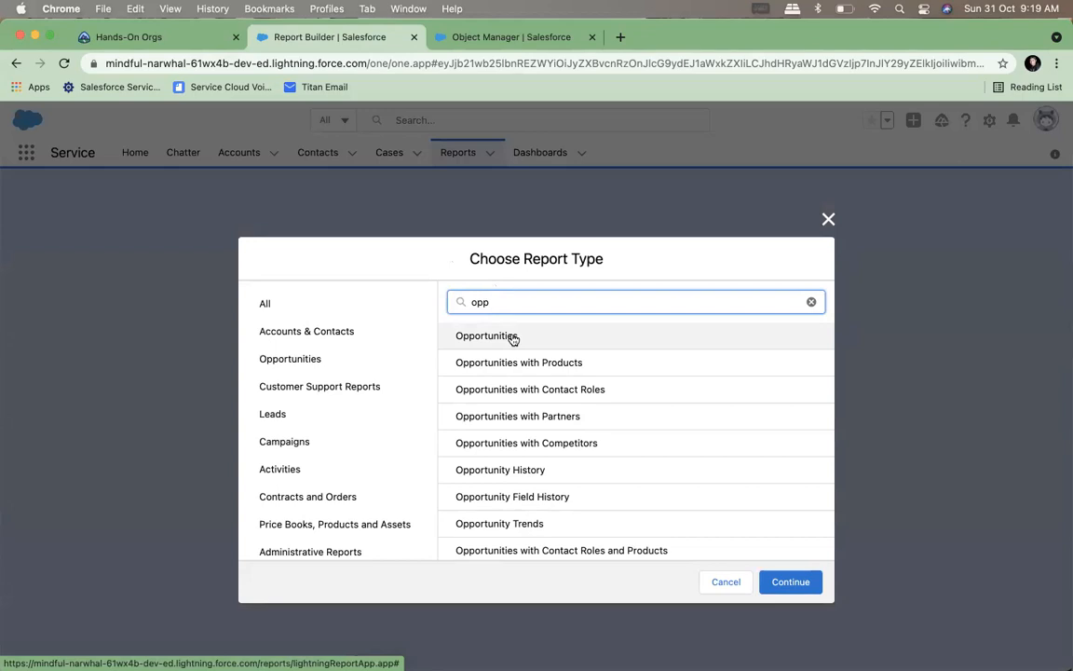
scroll(513, 340, "down", 3)
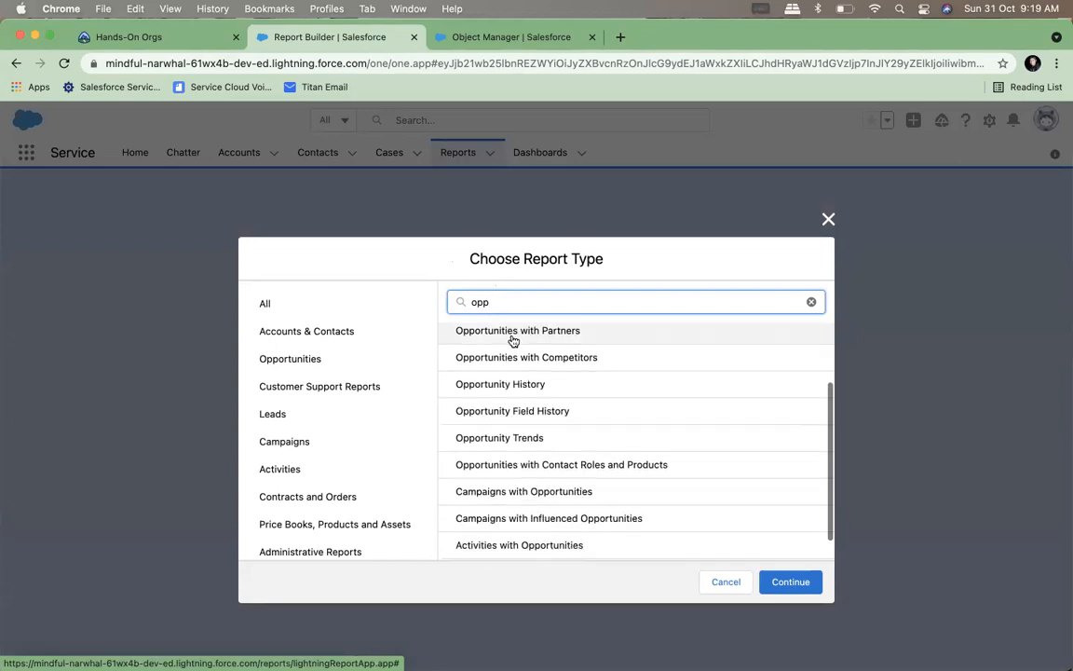
scroll(512, 343, "up", 3)
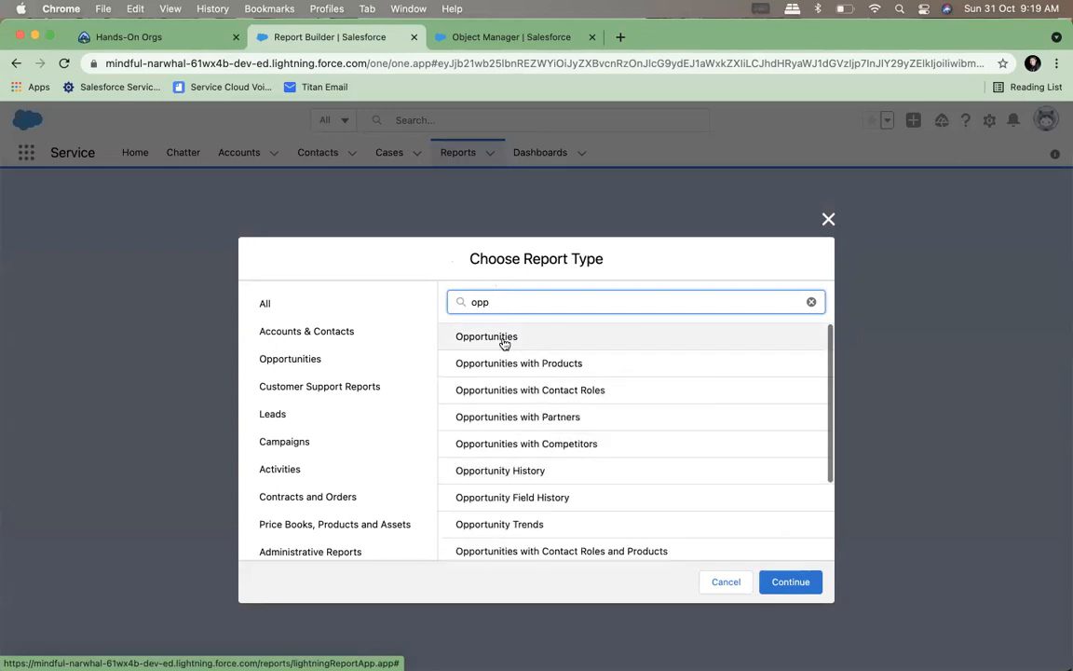
left_click(791, 583)
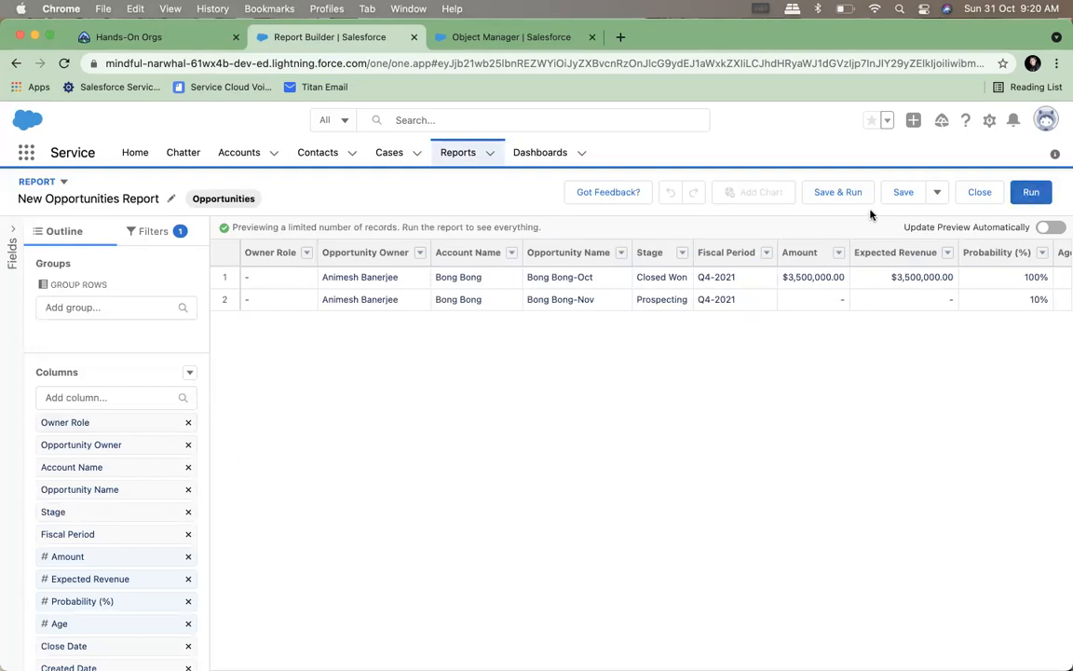
Begin saving and running the report with the name My Opportunities and its automatically generated unique name
left_click(836, 195)
type("My Opp")
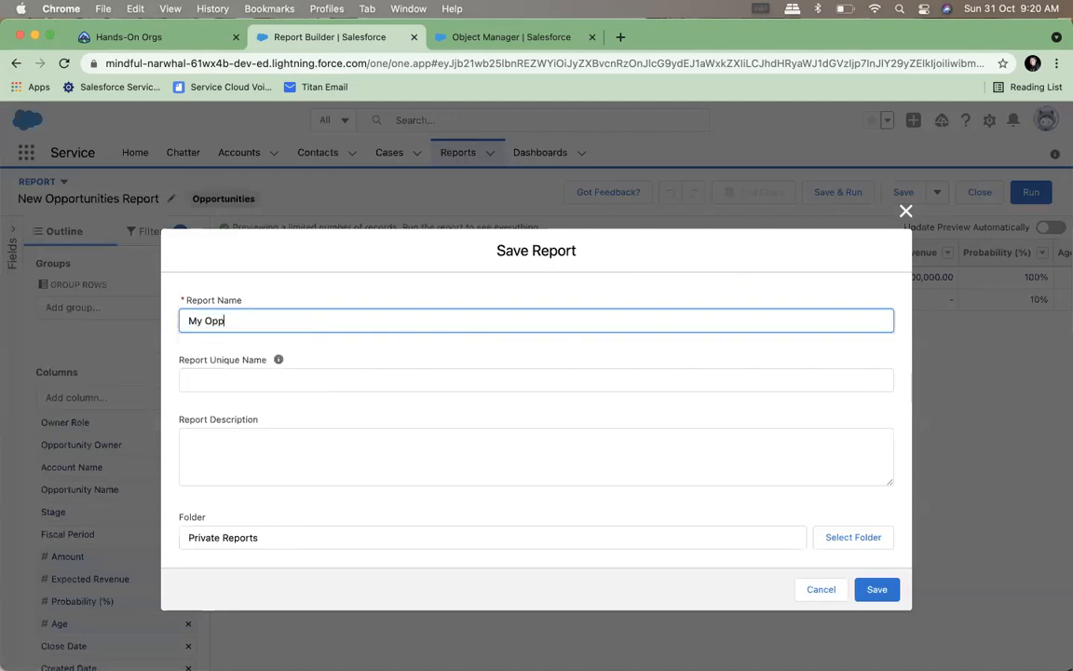
type("ortunities")
left_click(561, 376)
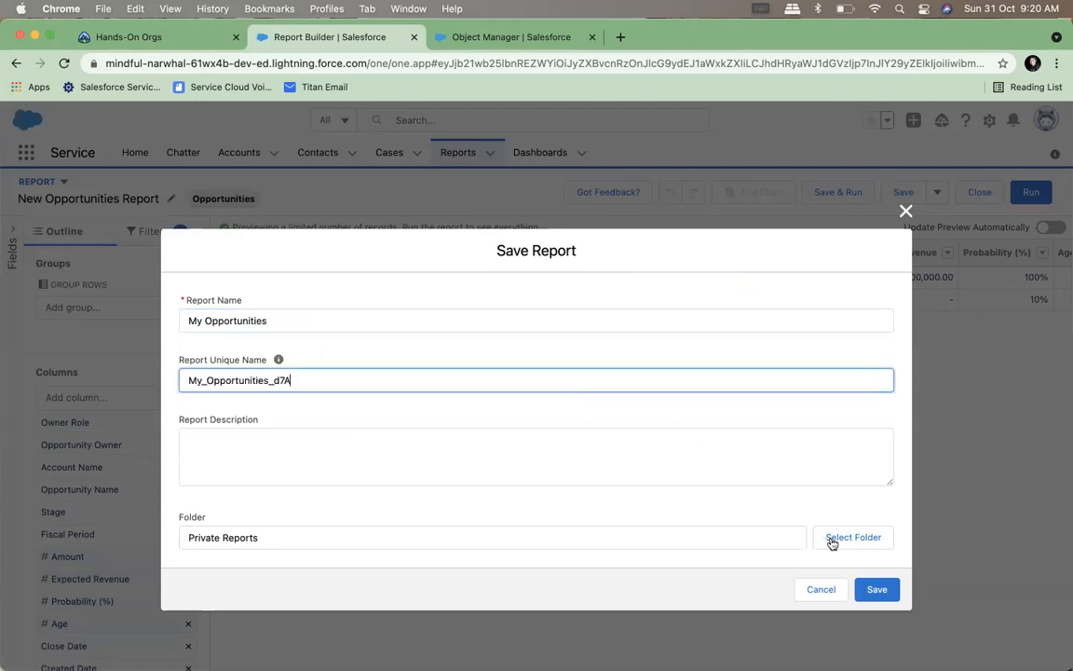
Choose Public Reports as the report's folder, save the report, and dismiss the save notification
left_click(727, 546)
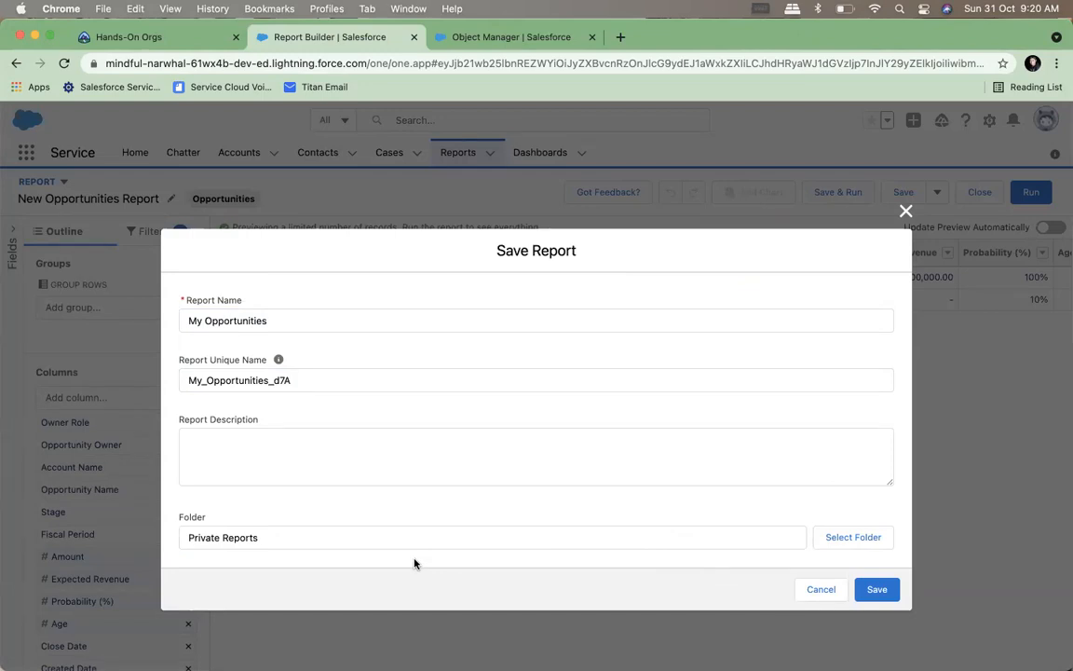
left_click(847, 544)
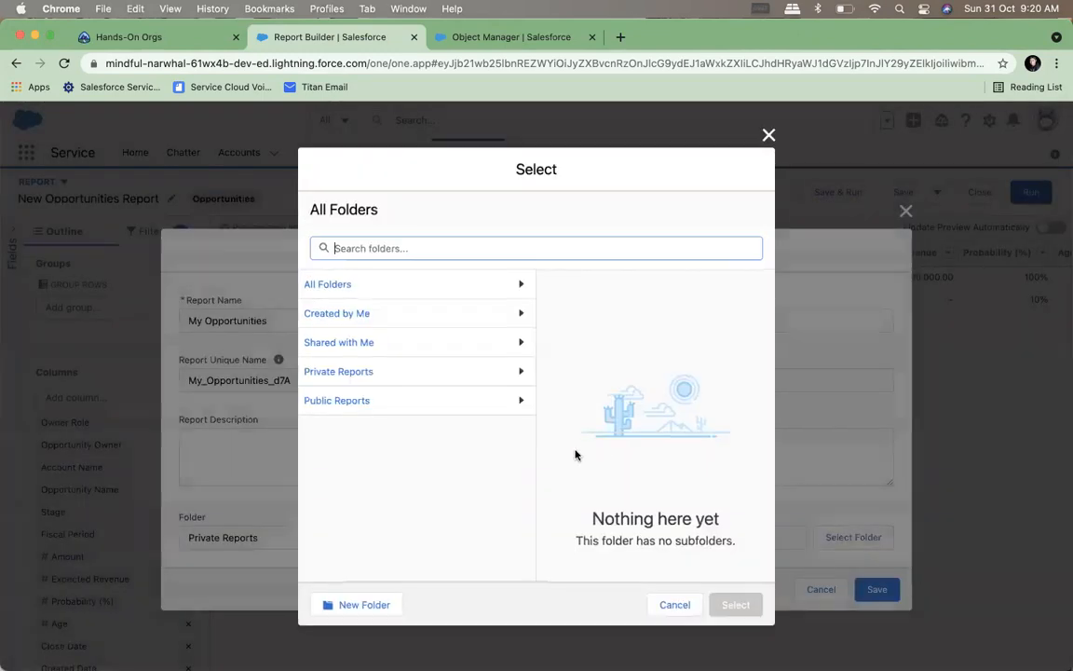
left_click(408, 406)
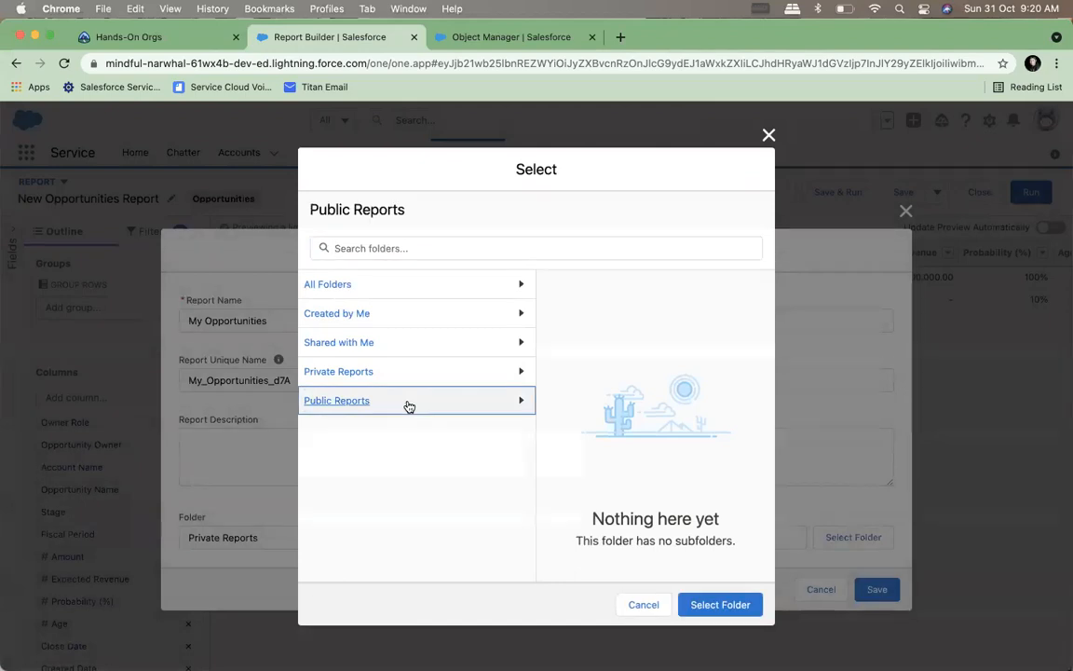
left_click(720, 604)
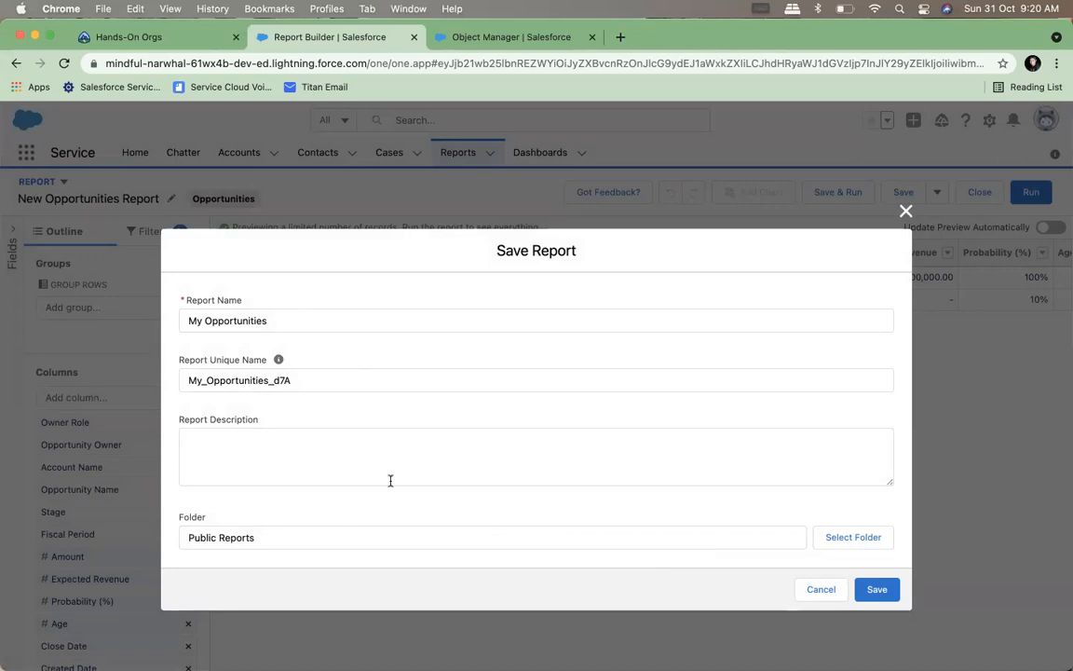
left_click(877, 588)
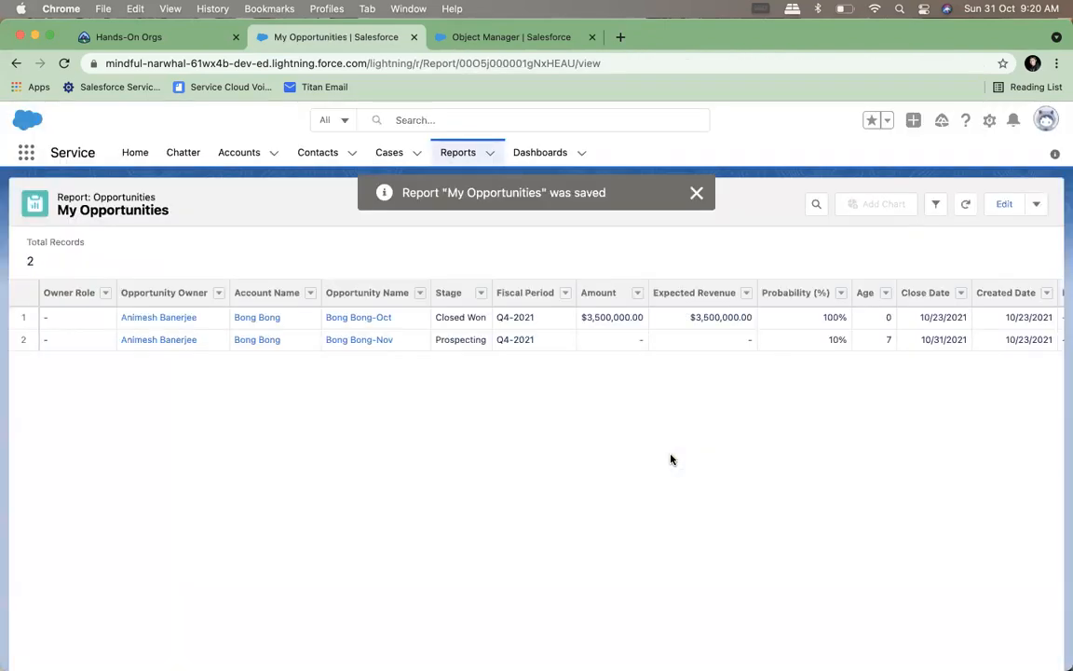
left_click(694, 191)
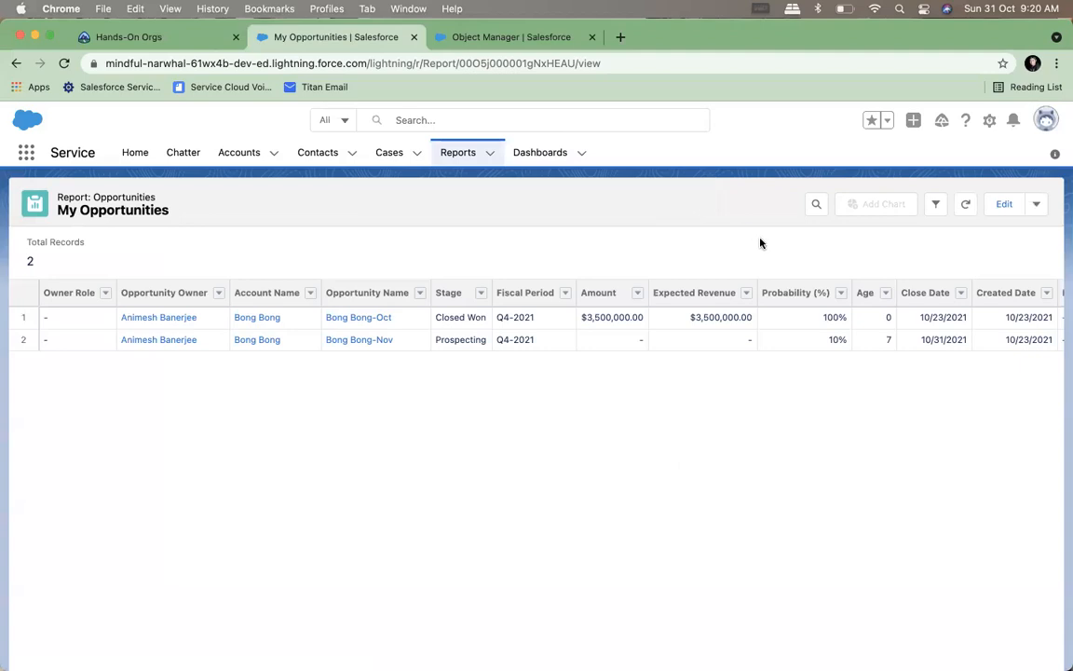
Remove the Owner Role column from the My Opportunities report, and remove the Opportunity Owner column in the report builder
left_click(105, 295)
left_click(155, 417)
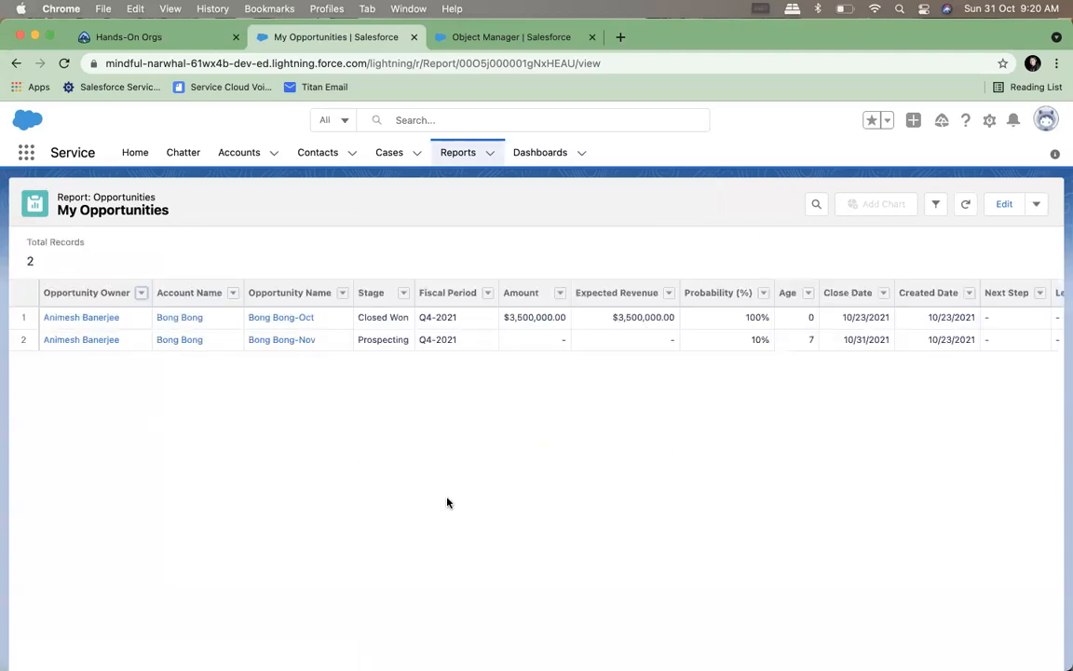
left_click(1003, 204)
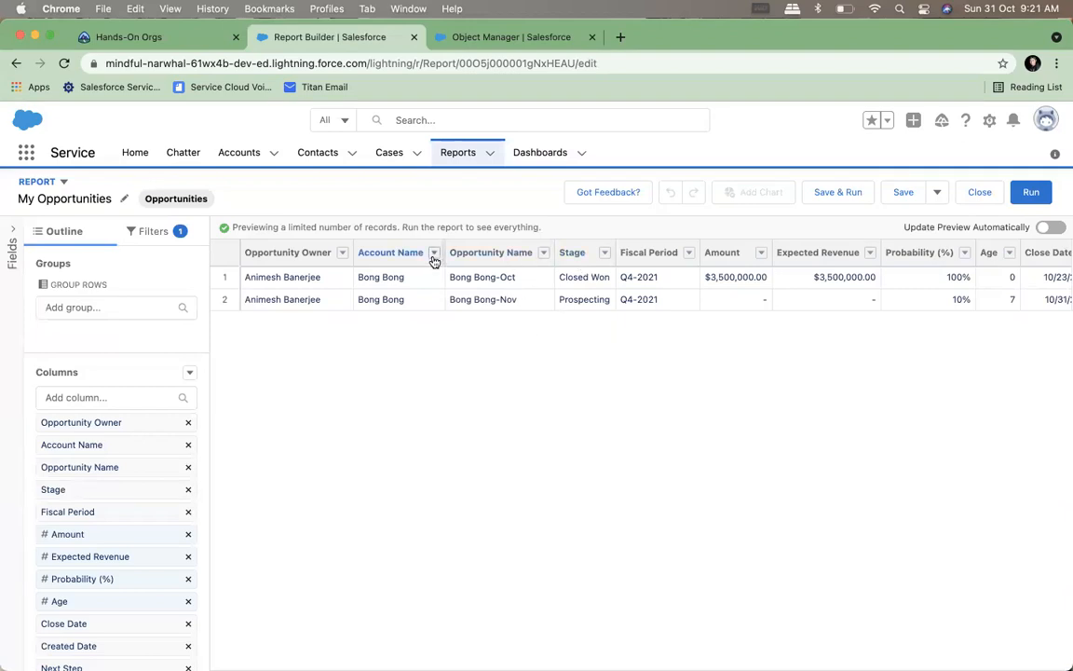
left_click(342, 252)
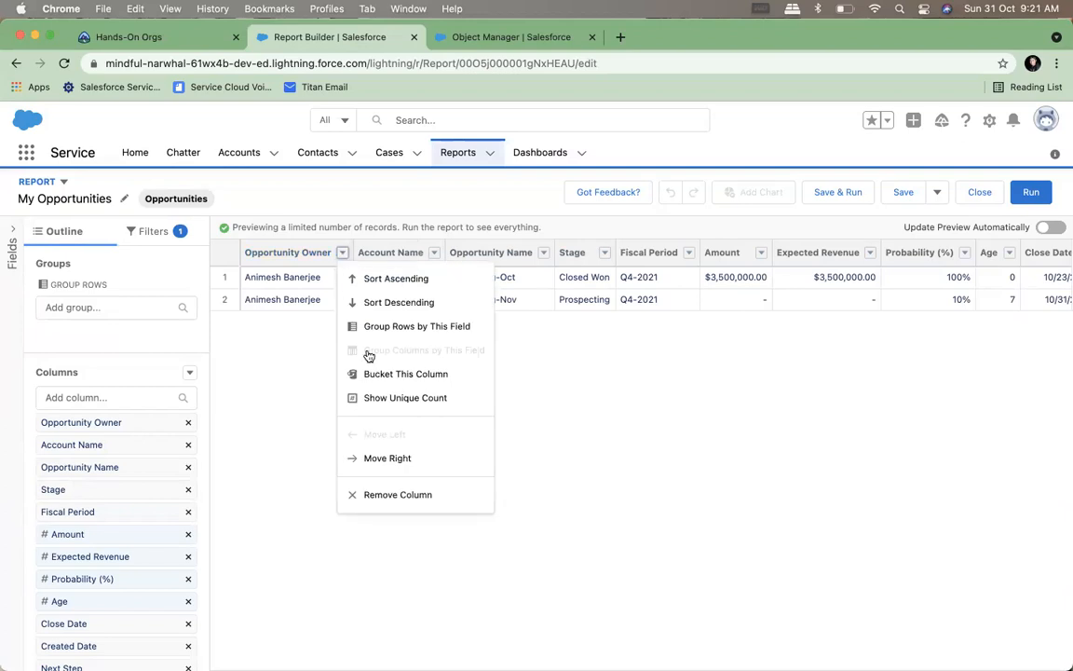
left_click(378, 495)
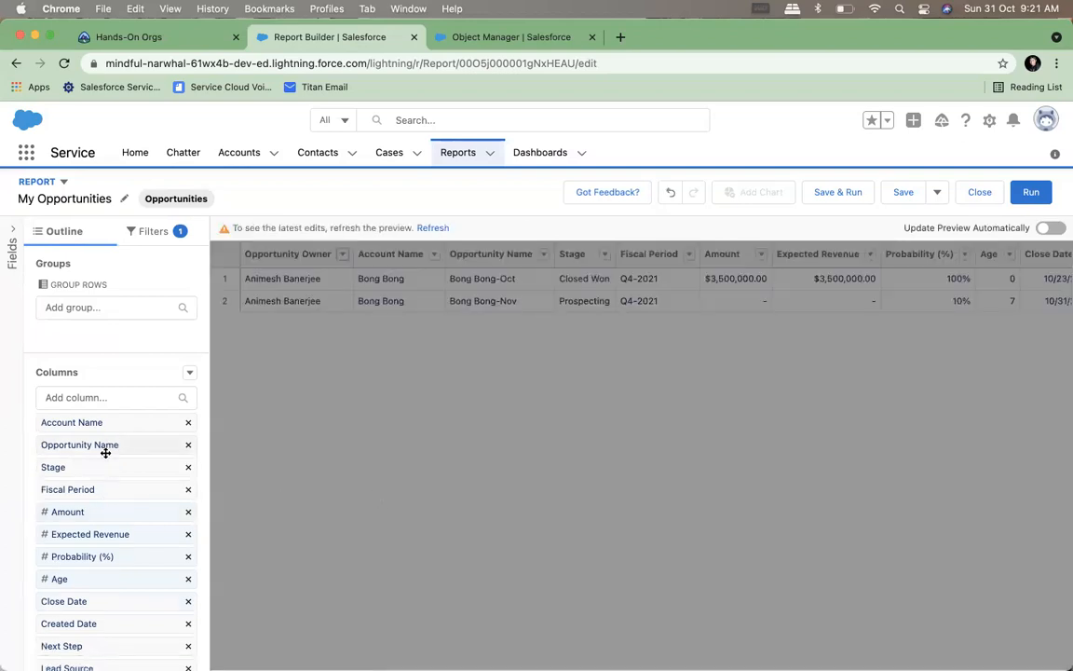
Remove the Fiscal Period, Close Date, Created Date and Next Step columns, and save and run the report
left_click(188, 490)
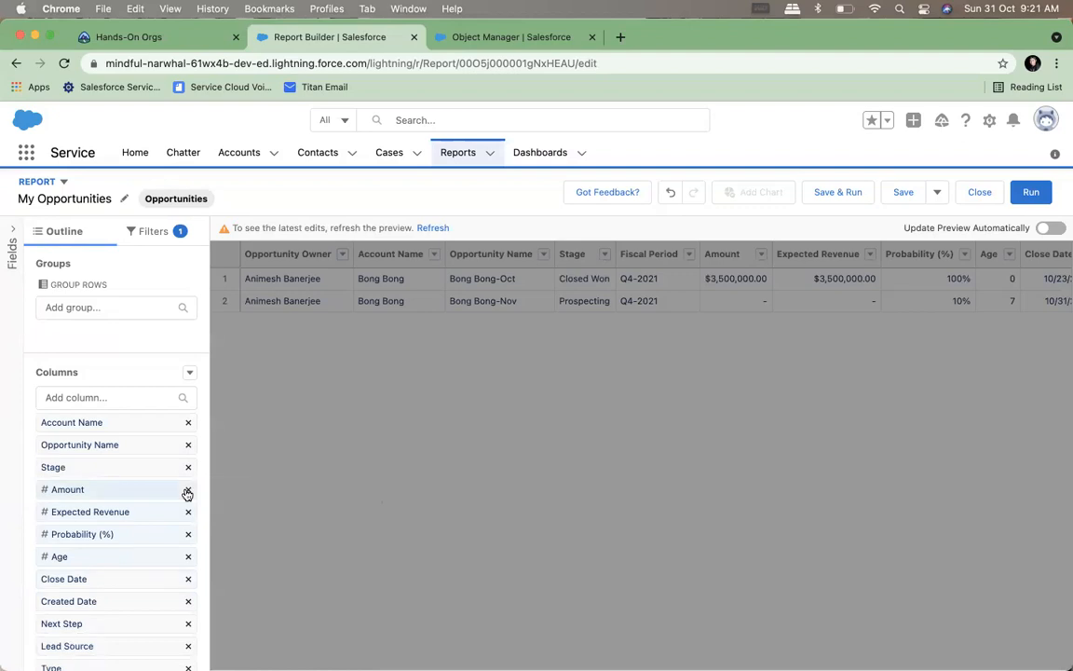
left_click(187, 580)
left_click(187, 580)
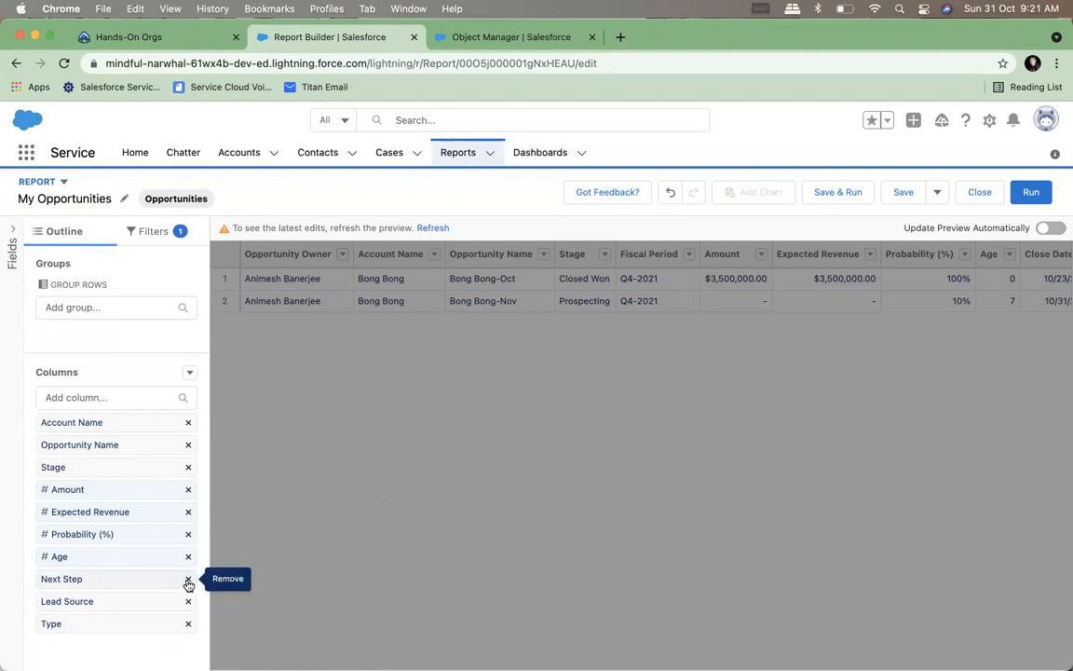
left_click(188, 580)
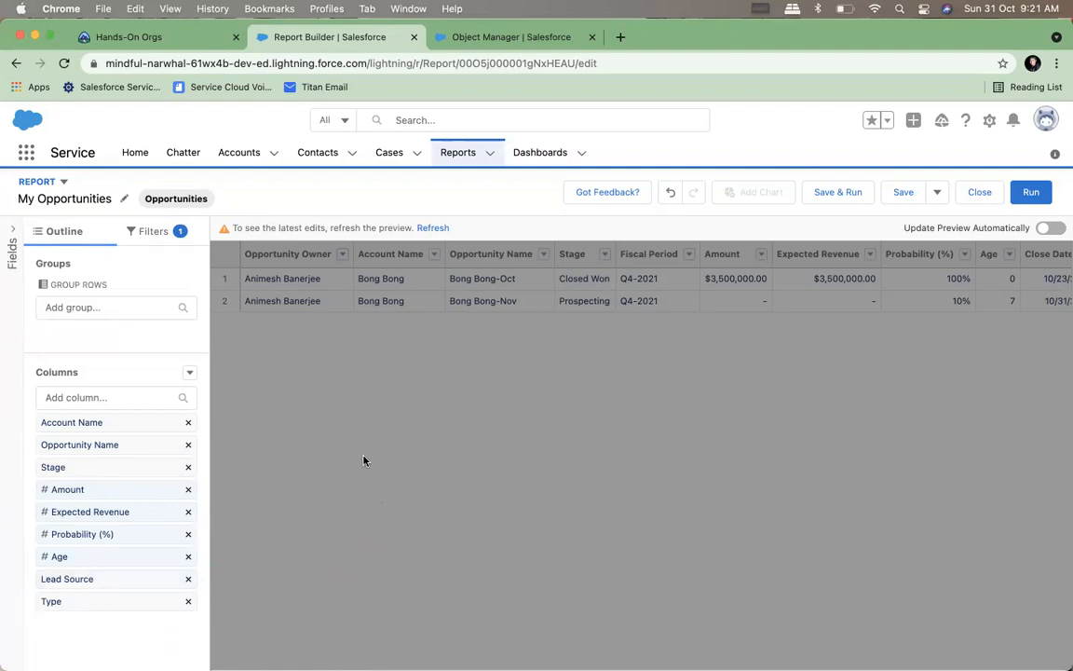
left_click(846, 197)
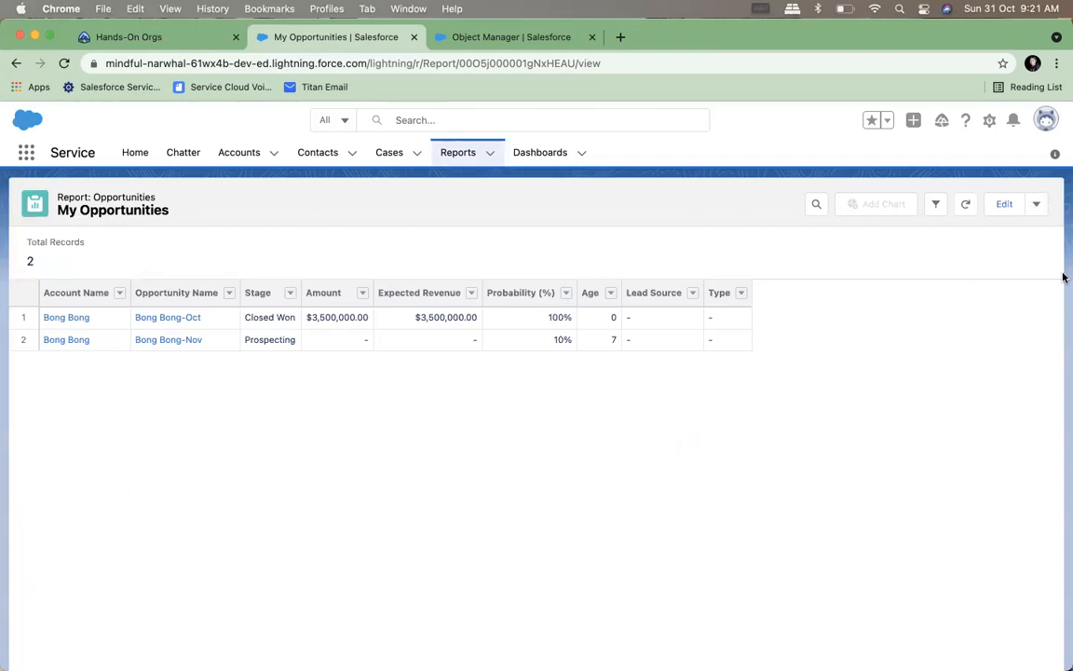
Leave the report builder for the reports list and reopen My Opportunities from All Reports
left_click(1003, 205)
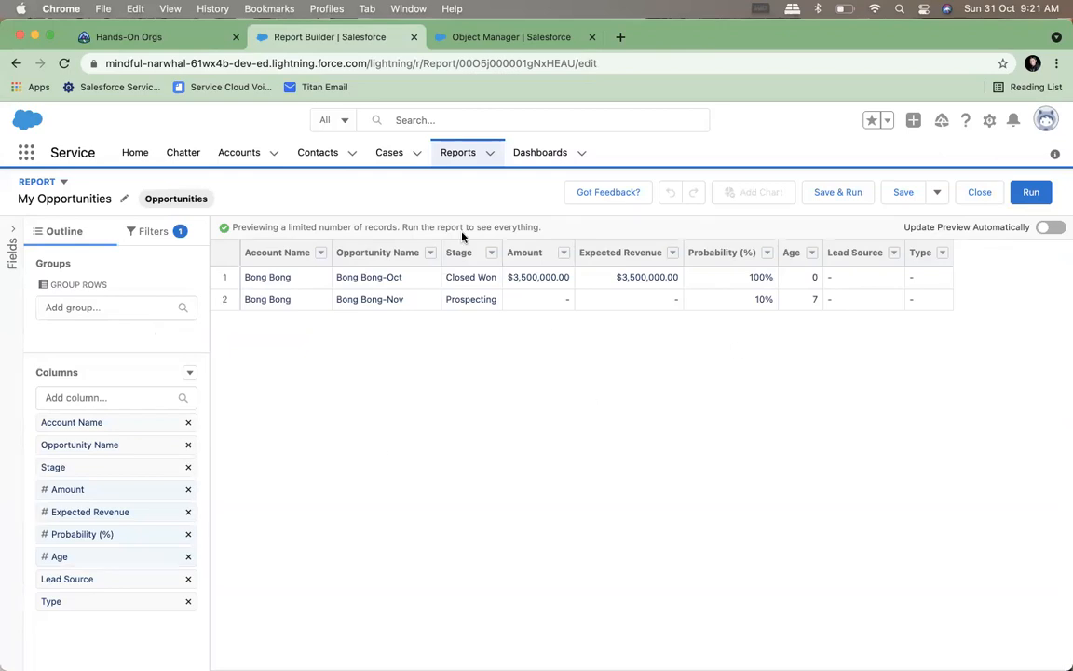
left_click(457, 153)
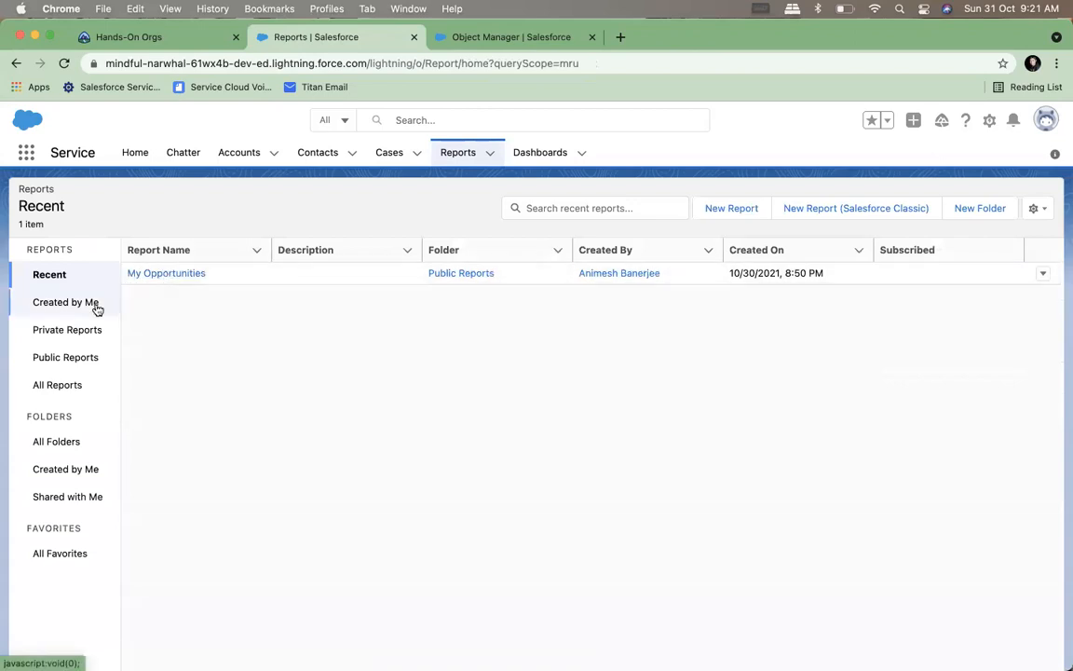
left_click(57, 385)
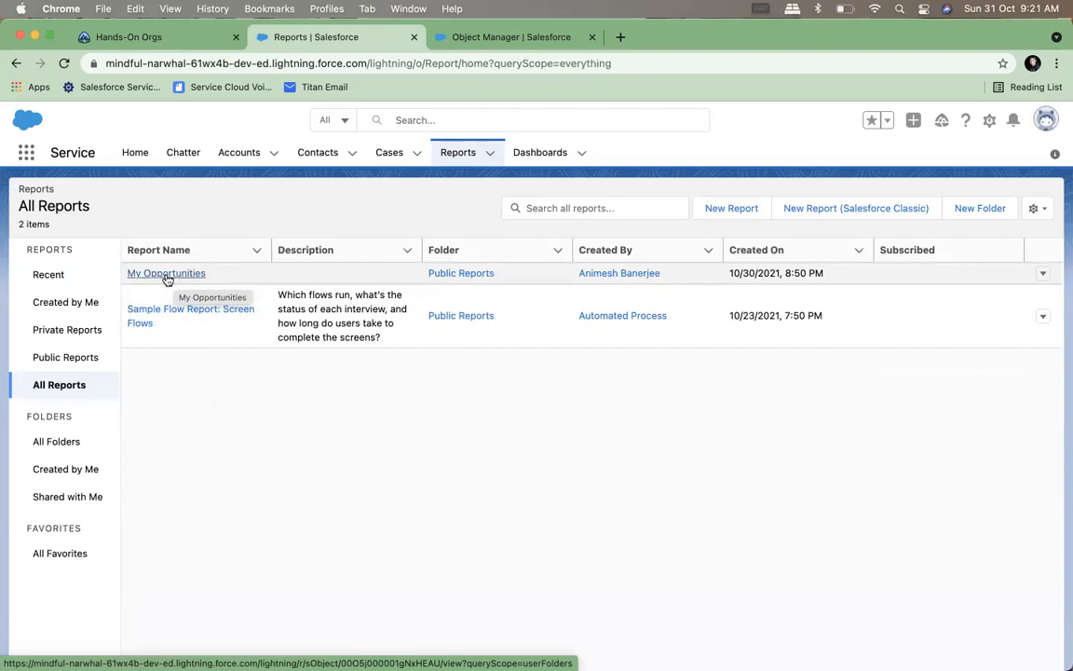
left_click(167, 275)
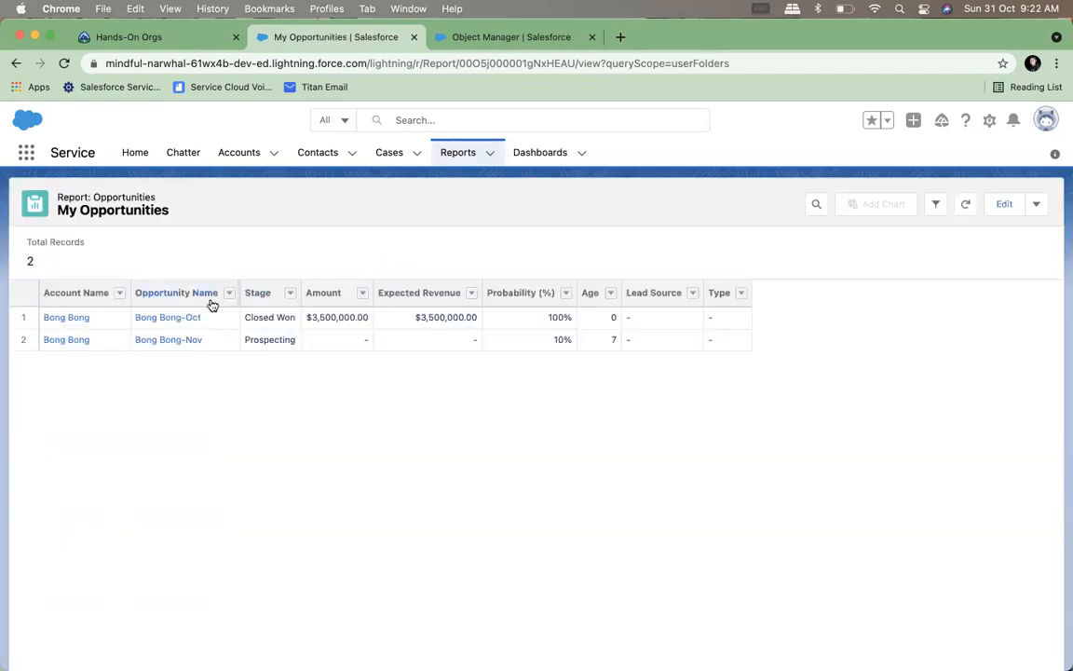
Set the report's Close Date filter range to All Time, and save and run the report
left_click(1002, 206)
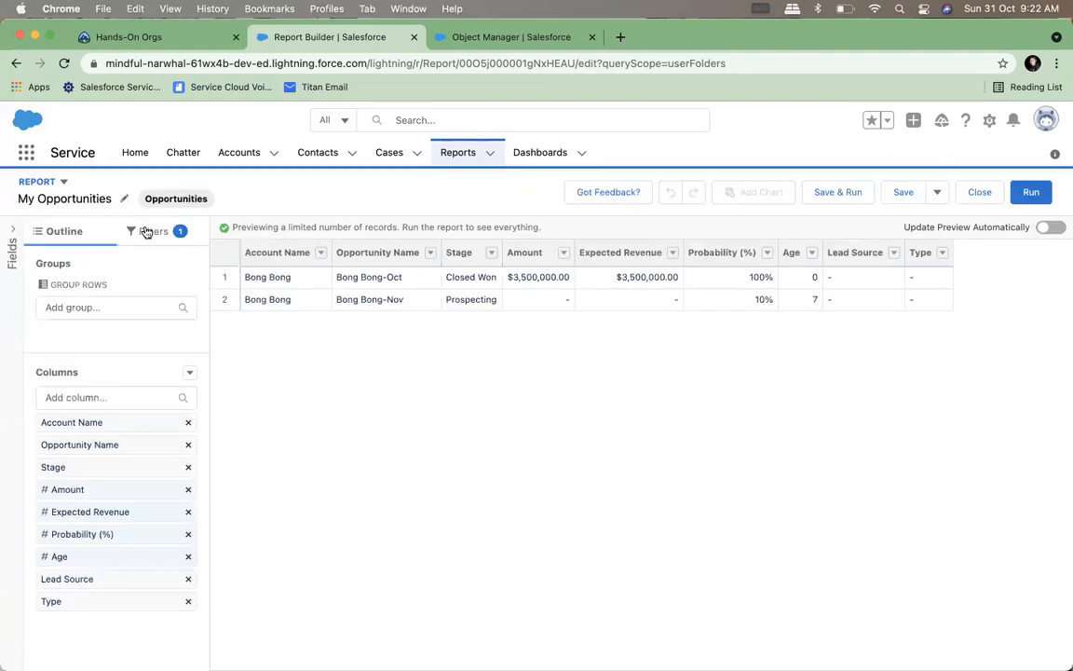
left_click(147, 231)
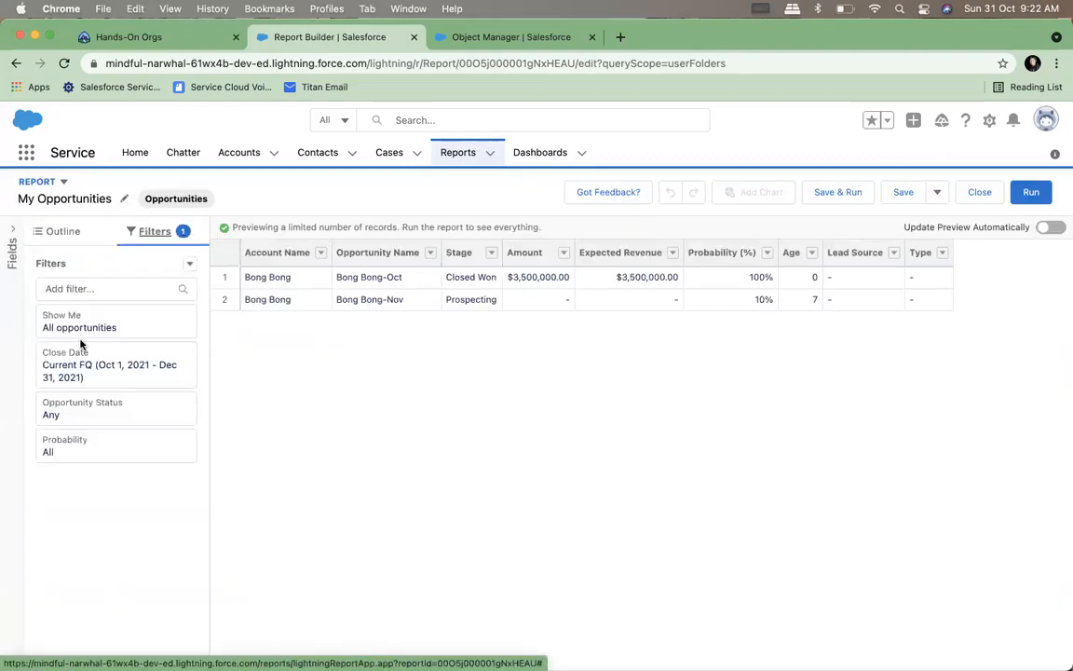
left_click(159, 379)
left_click(282, 395)
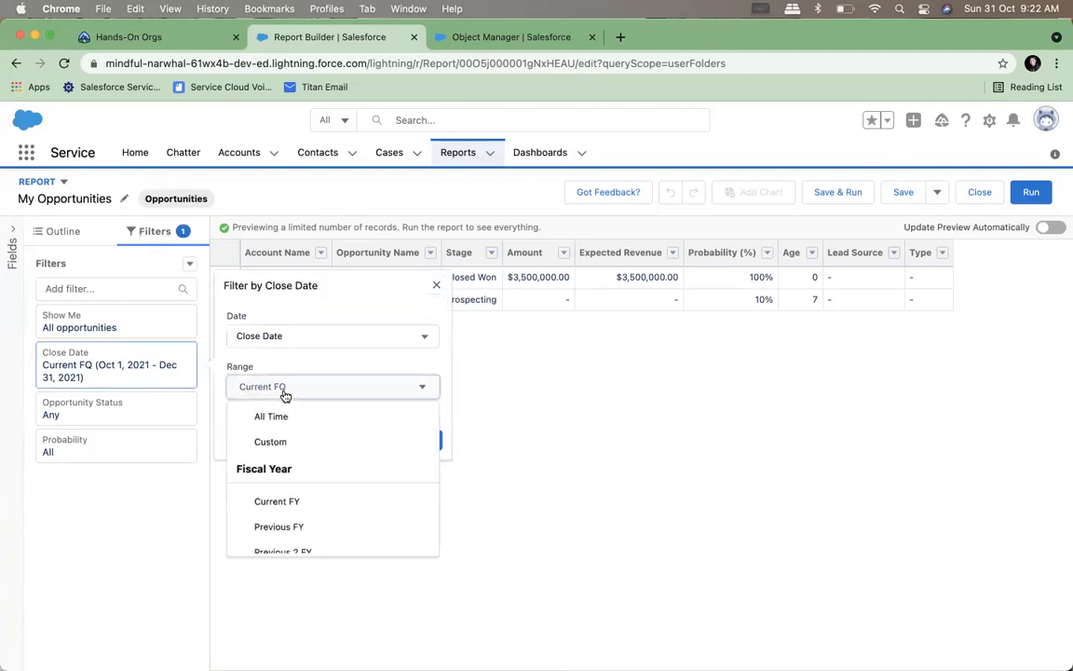
left_click(279, 419)
left_click(425, 441)
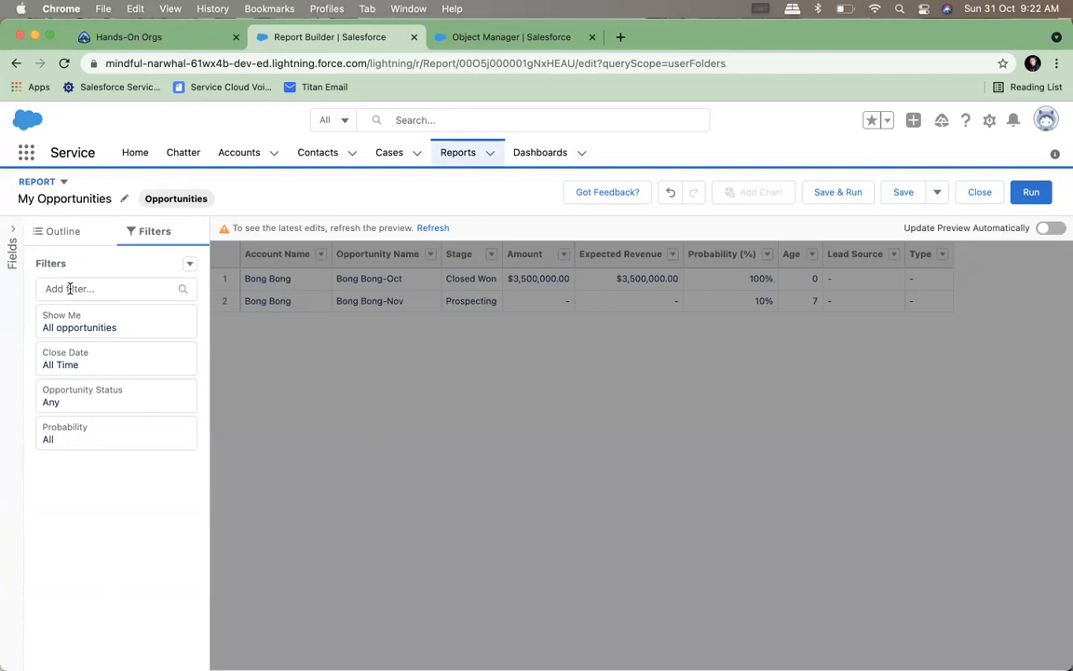
left_click(844, 197)
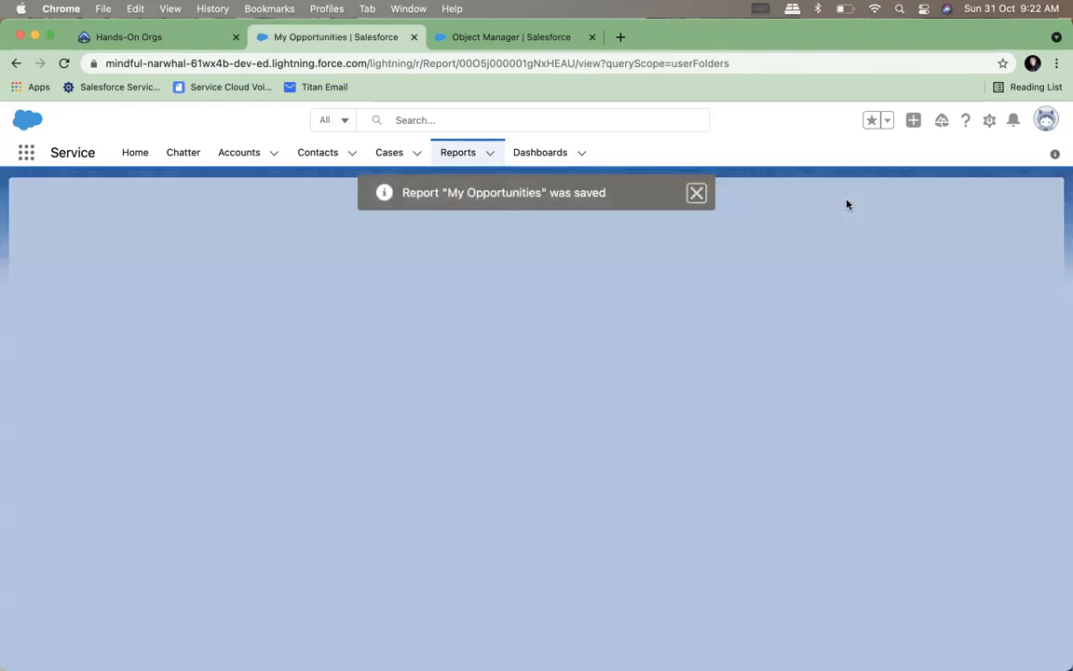
Look through the report's opportunity rows, examining their accounts, stages and amounts
scroll(680, 382, "down", 5)
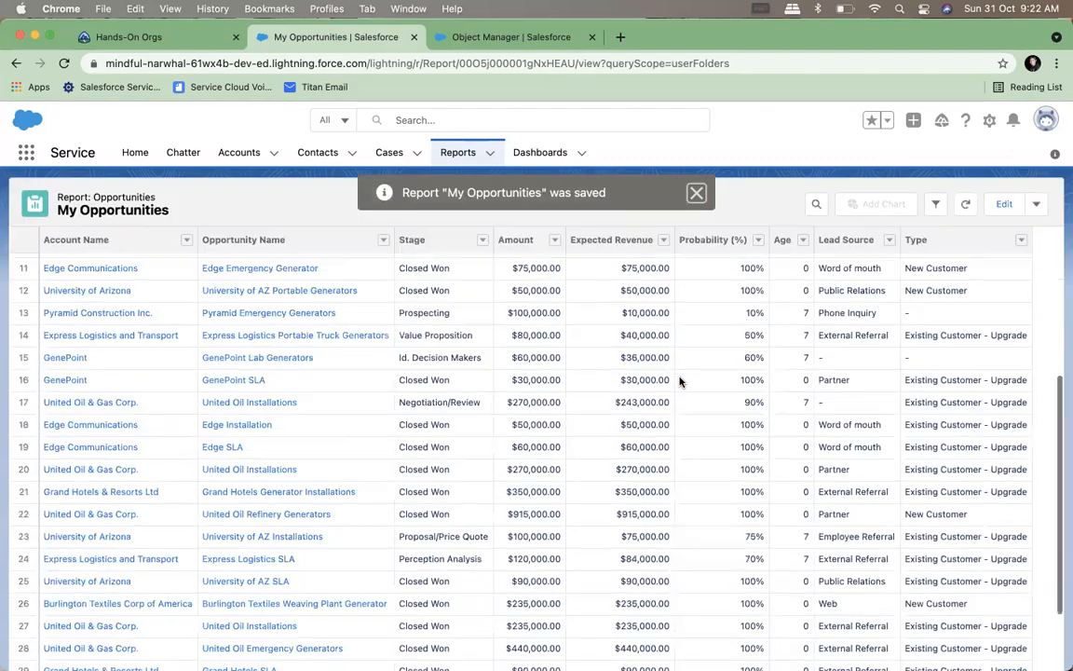
scroll(679, 382, "up", 5)
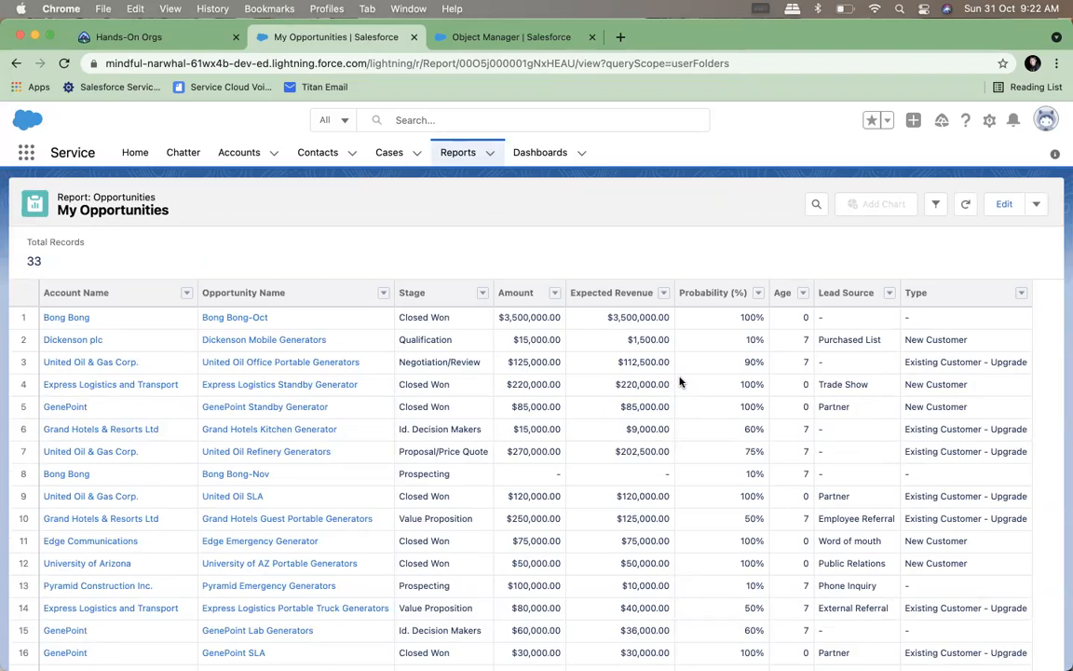
scroll(672, 443, "down", 1)
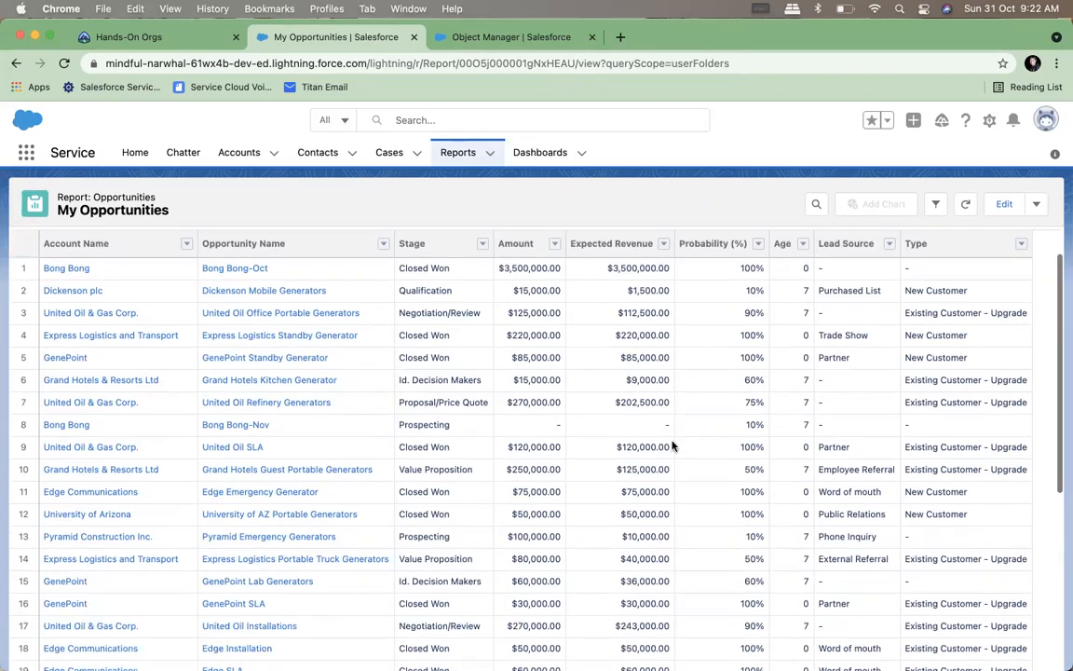
scroll(672, 446, "up", 1)
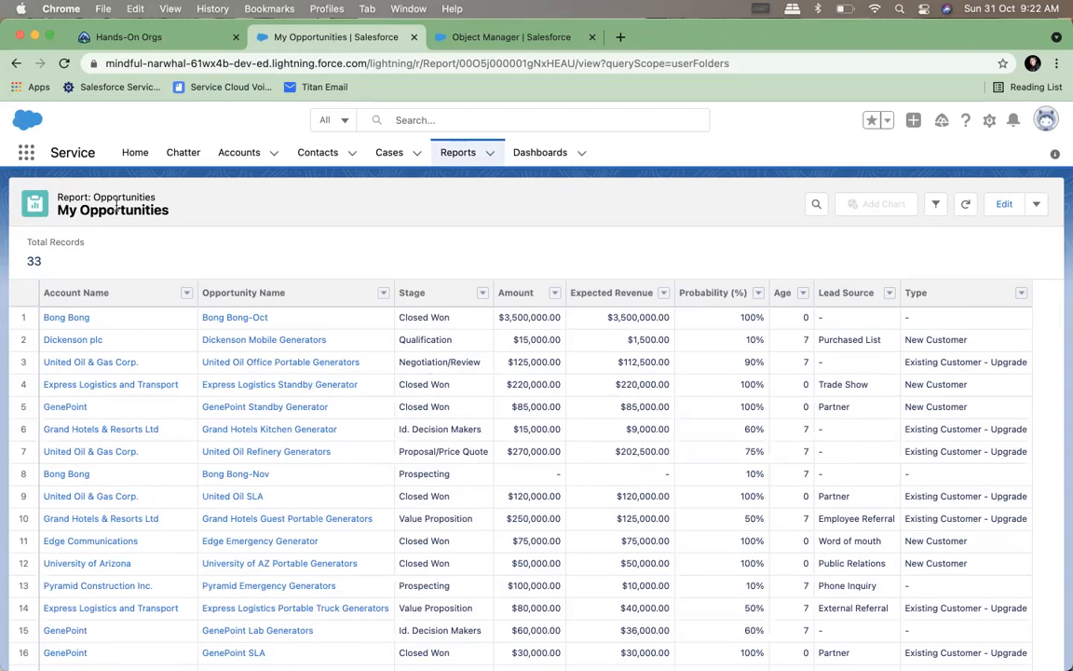
scroll(419, 437, "down", 5)
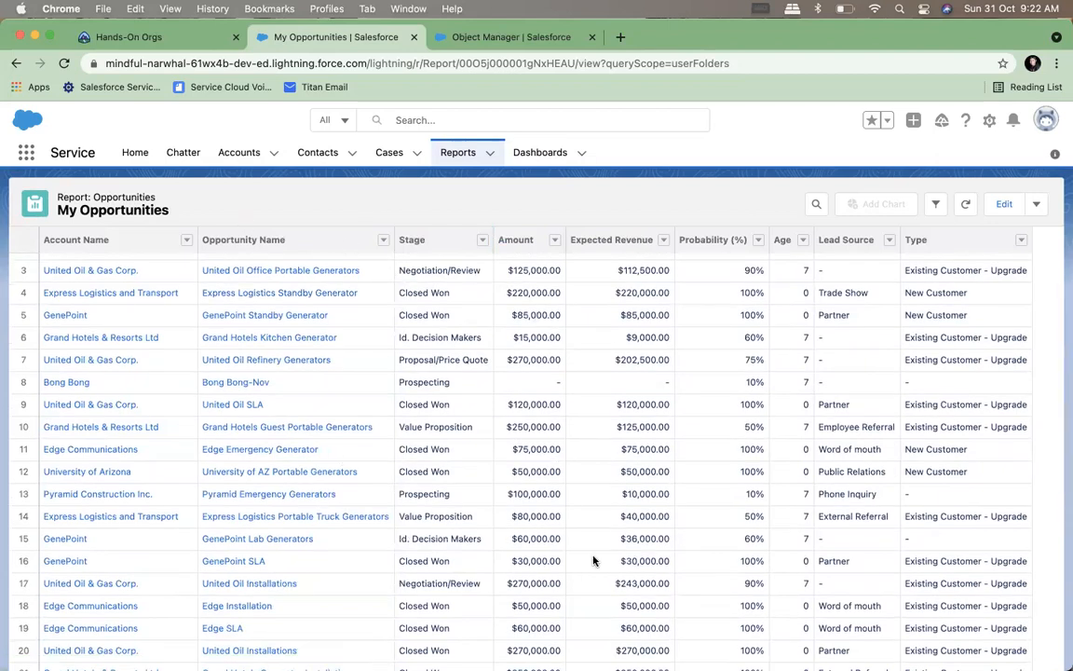
scroll(593, 560, "up", 5)
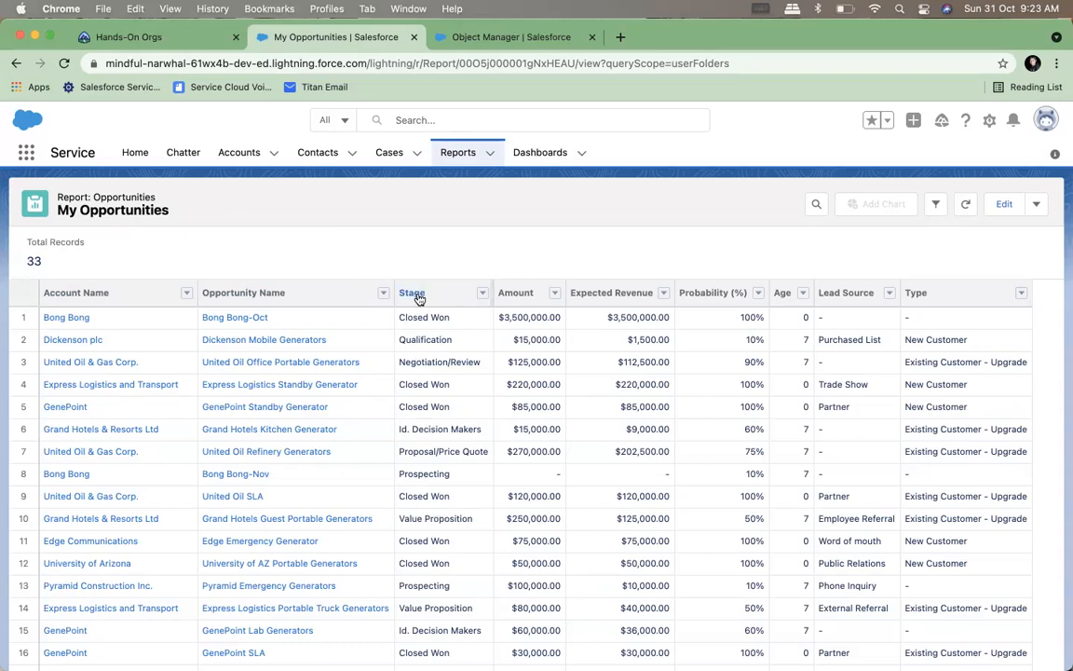
Group the My Opportunities report rows by Stage, and save and run the report
left_click(1004, 204)
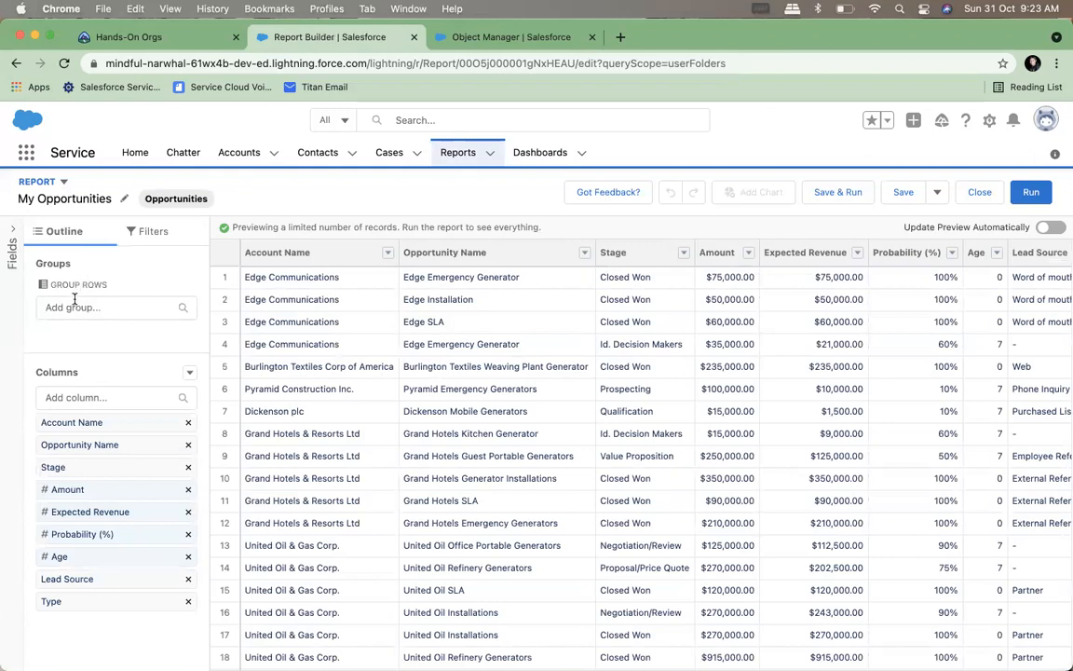
left_click(75, 305)
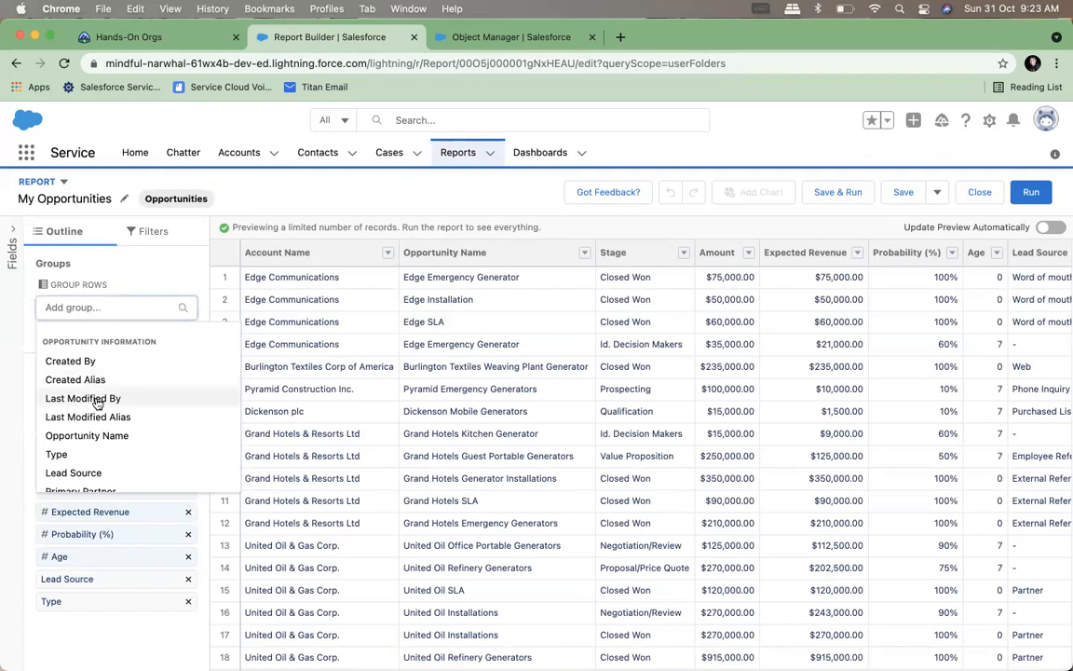
scroll(97, 402, "down", 5)
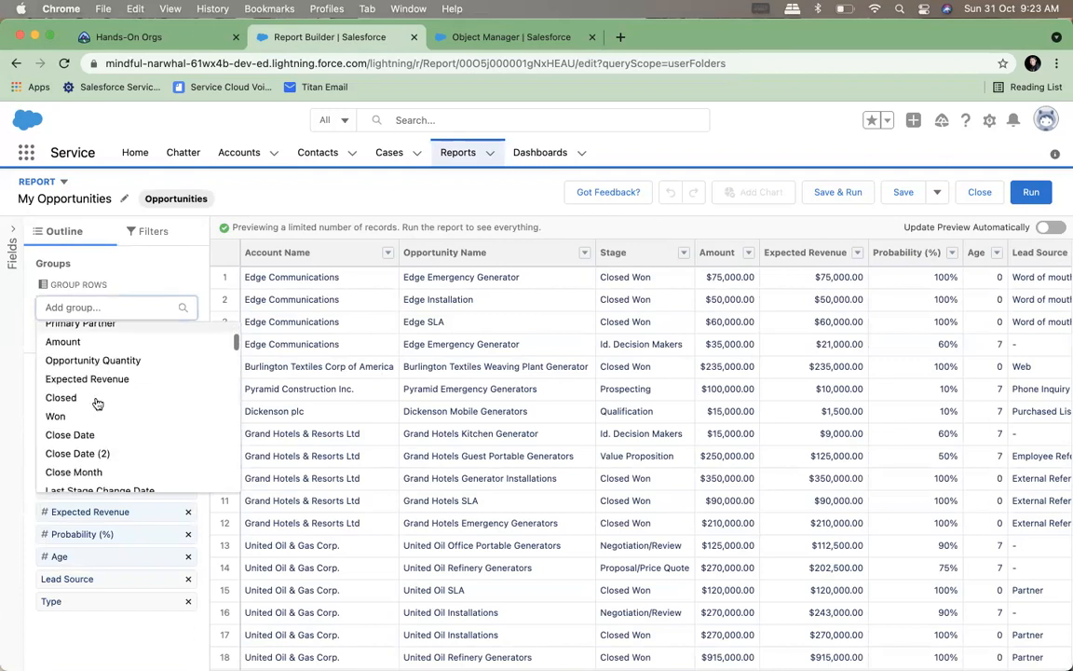
scroll(93, 401, "down", 3)
left_click(78, 436)
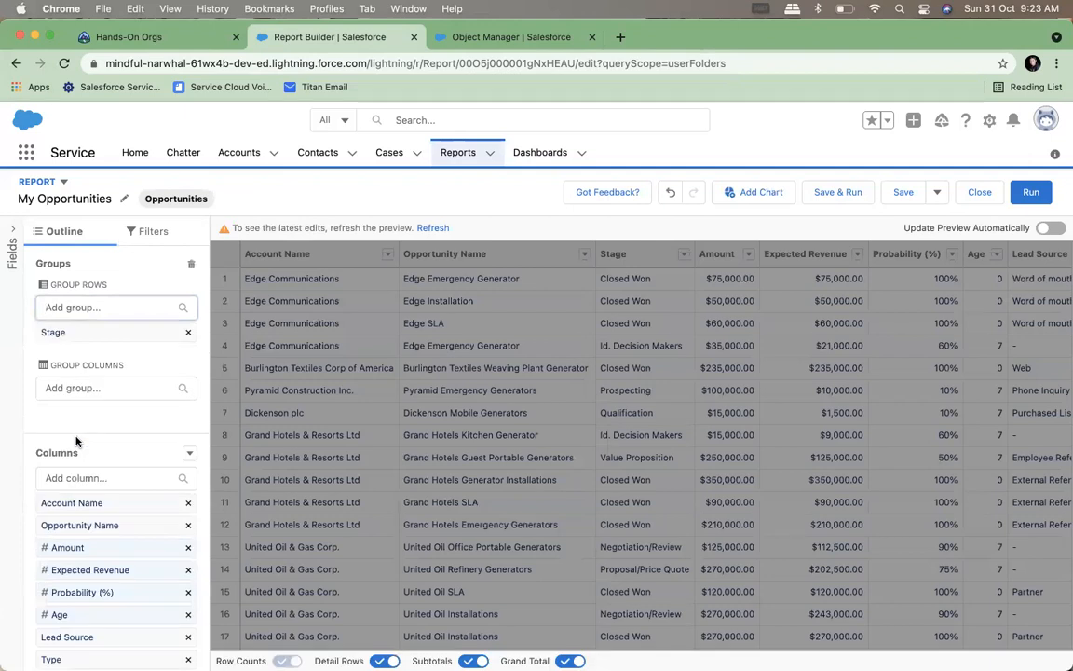
left_click(137, 547)
left_click(220, 534)
left_click(413, 609)
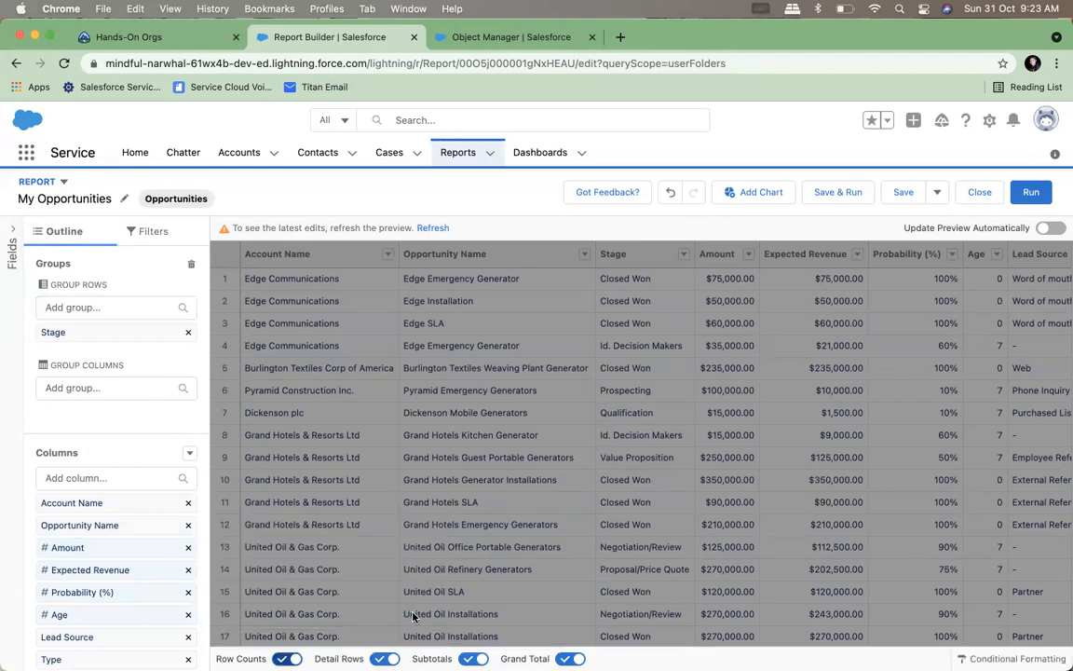
left_click(841, 198)
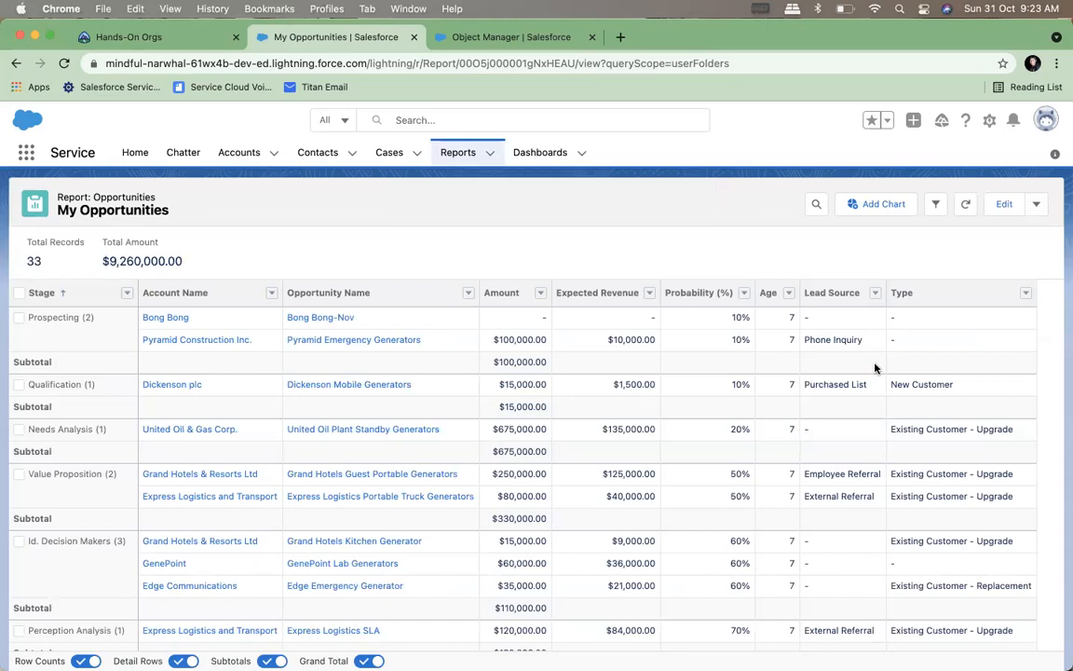
Look over the grouped rows and hide the detail rows to leave a summary by stage
scroll(874, 367, "down", 10)
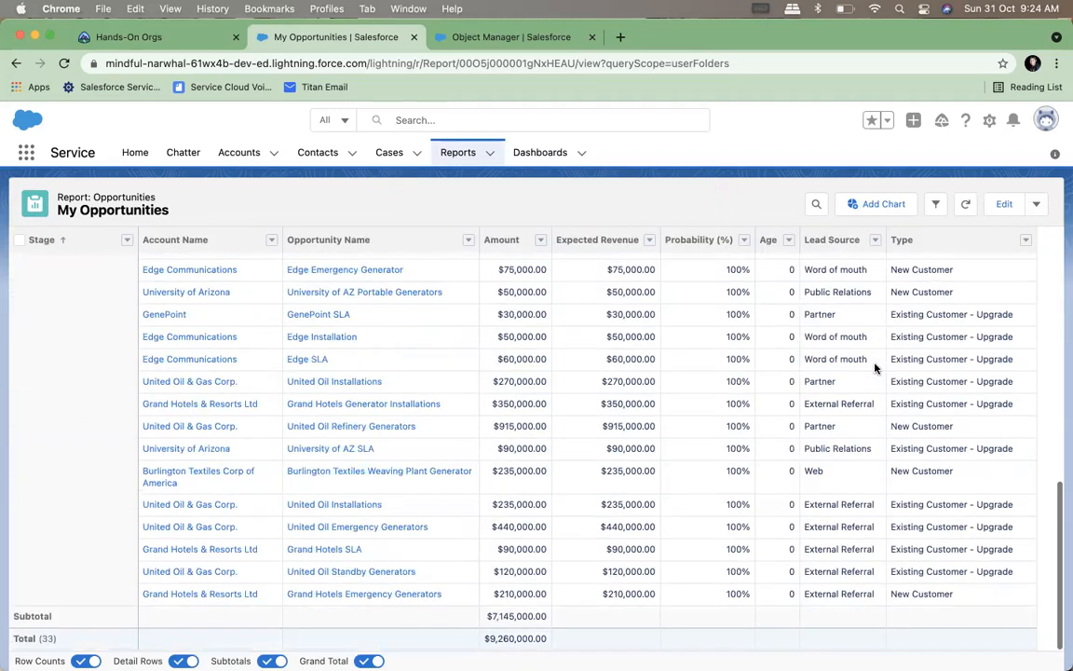
scroll(874, 367, "up", 10)
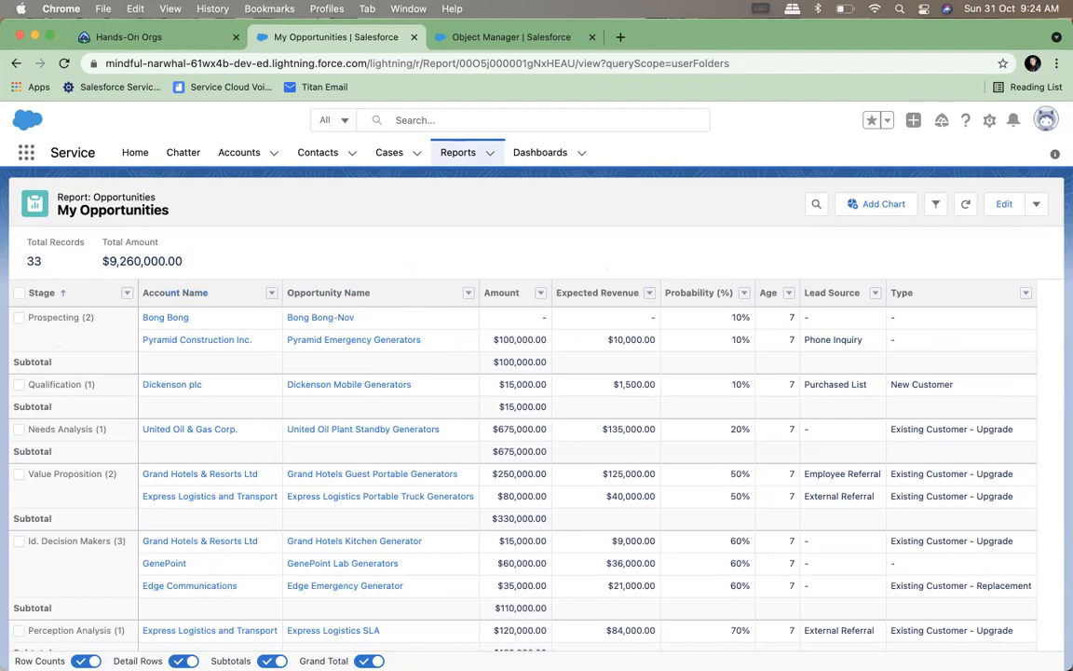
left_click(183, 660)
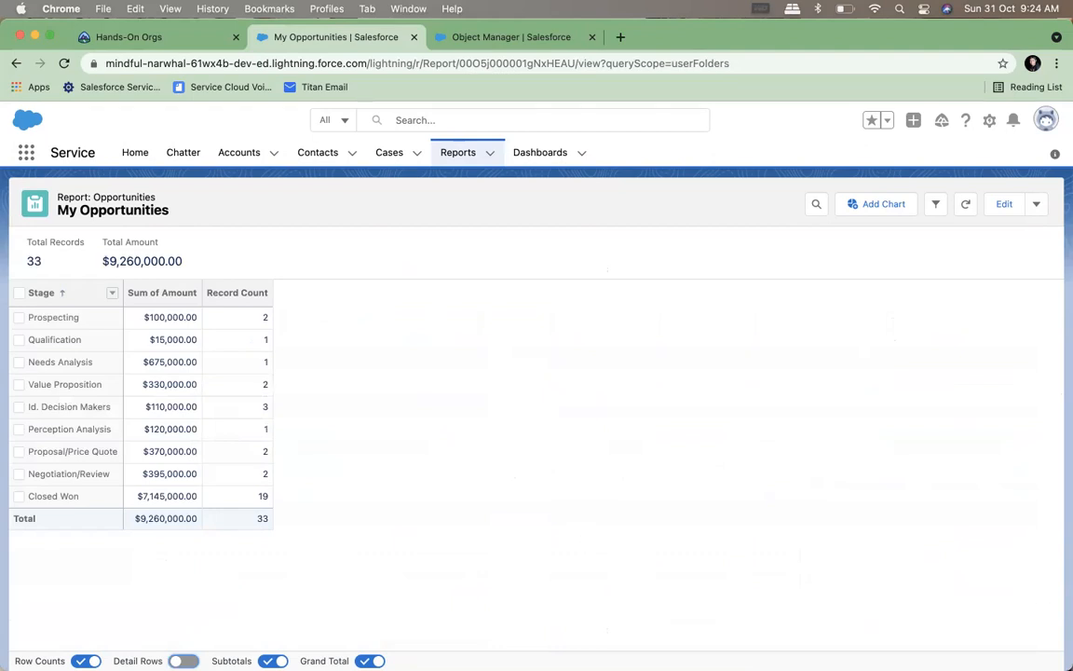
mouse_move(84, 666)
Examine the record counts for Prospecting and Closed Won, and the summed amount for Closed Won
left_click(265, 319)
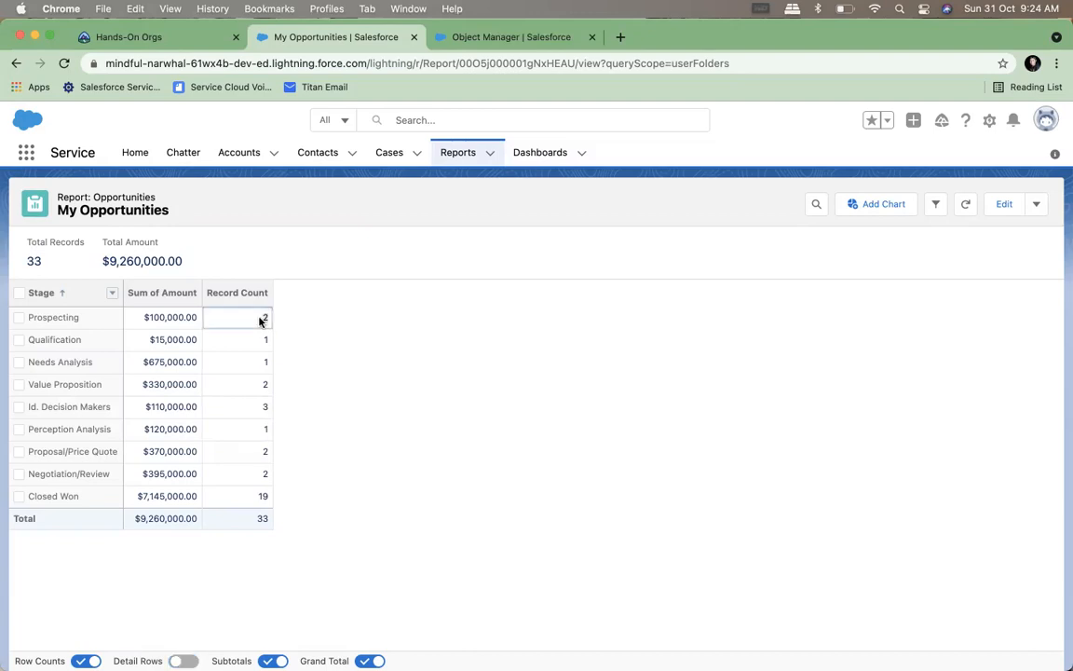
left_click(261, 498)
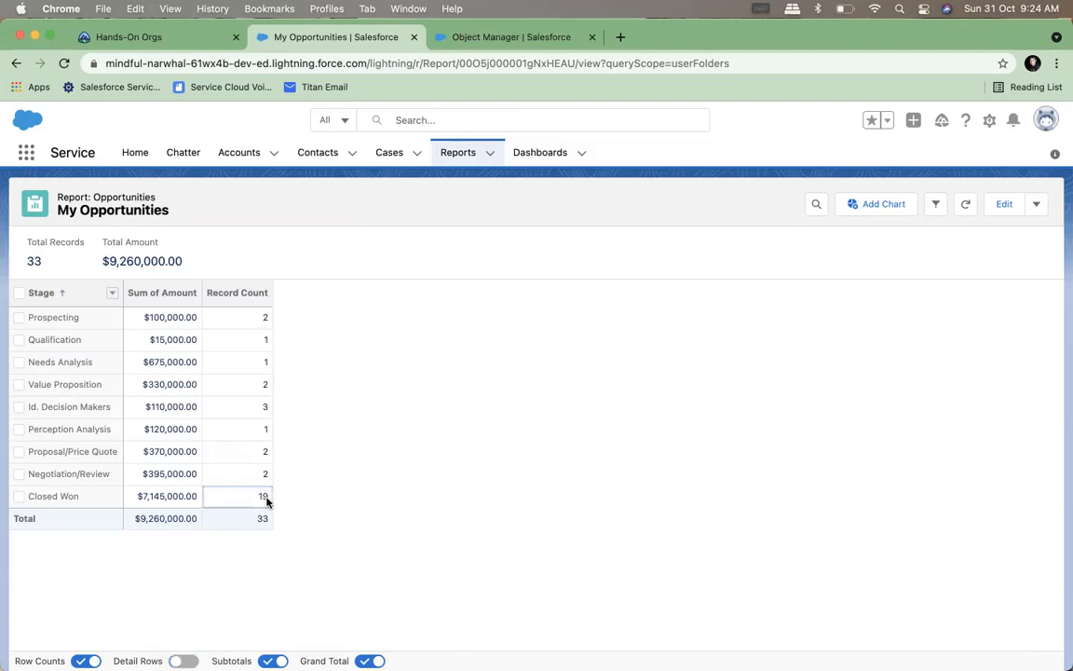
left_click_drag(129, 498, 207, 502)
left_click(385, 550)
left_click_drag(198, 495, 130, 494)
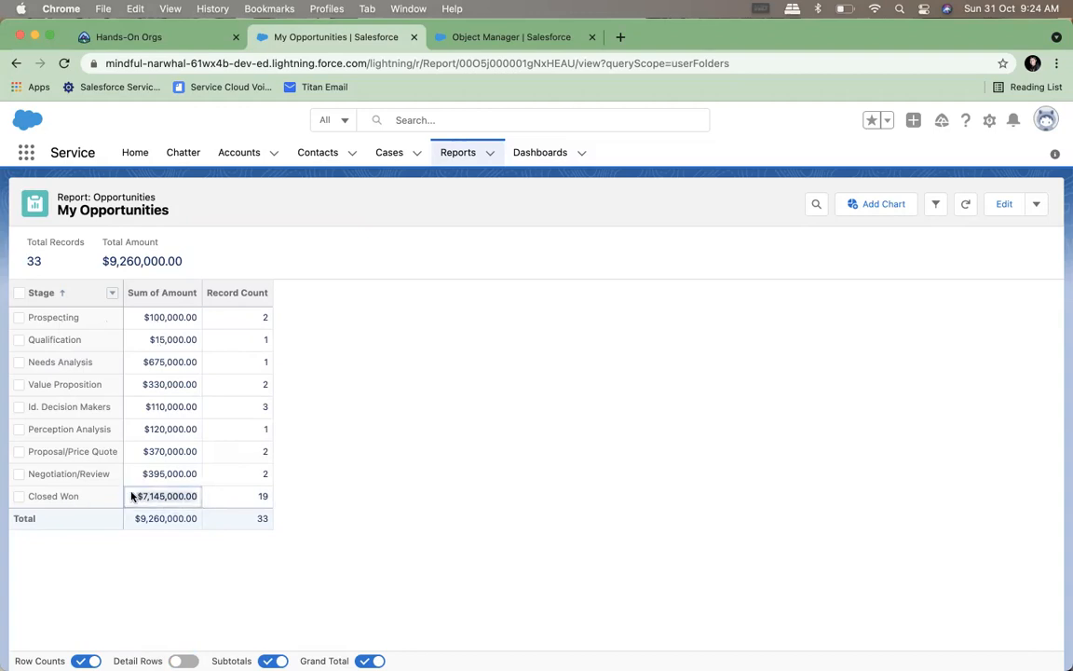
left_click(494, 510)
Add a bar chart of Sum of Amount by Stage to the report, and switch its display off and on again
left_click(870, 207)
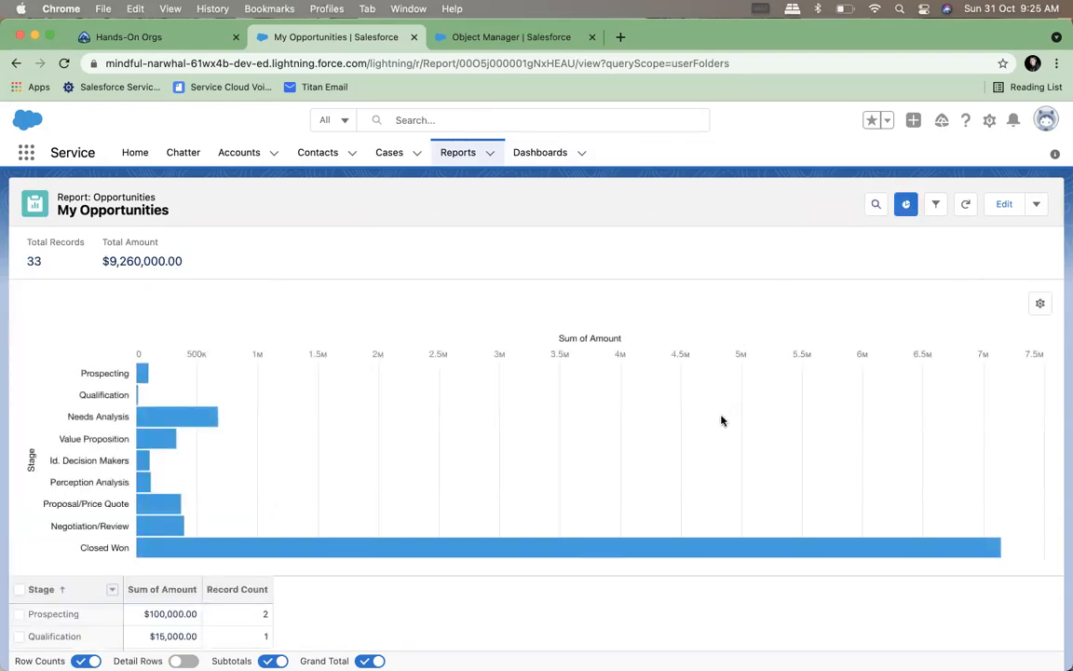
scroll(721, 421, "down", 2)
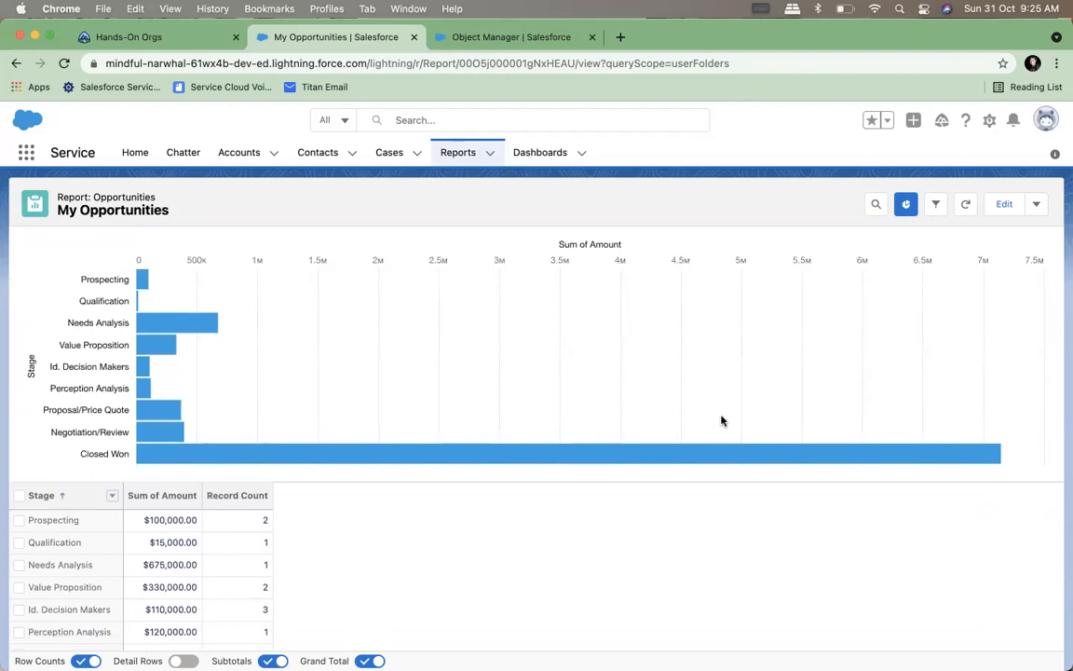
left_click(907, 207)
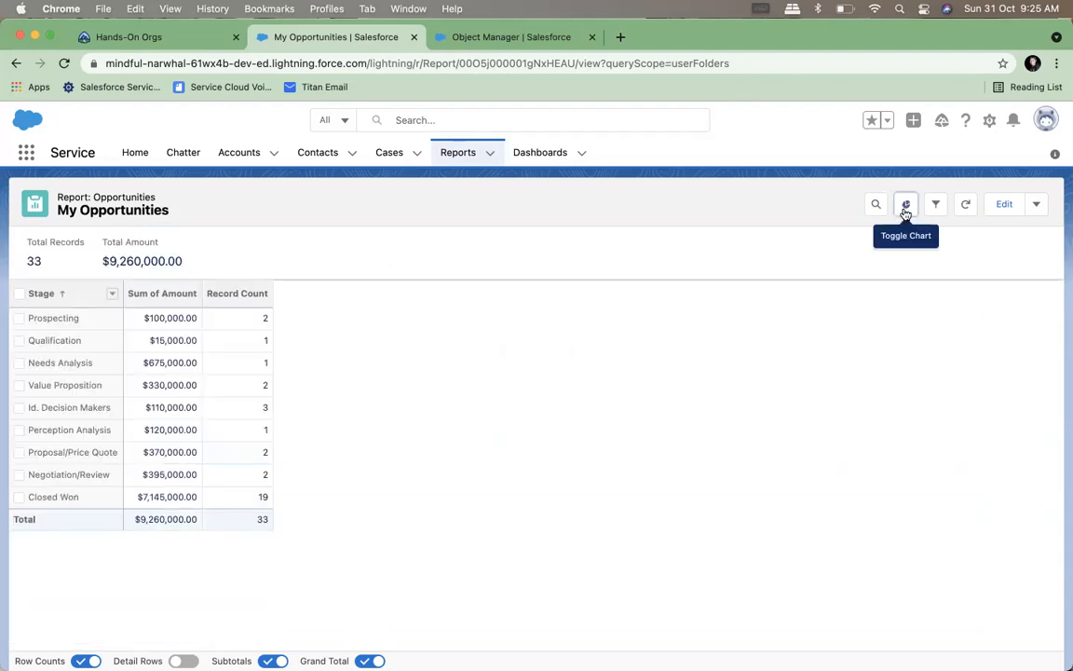
left_click(909, 208)
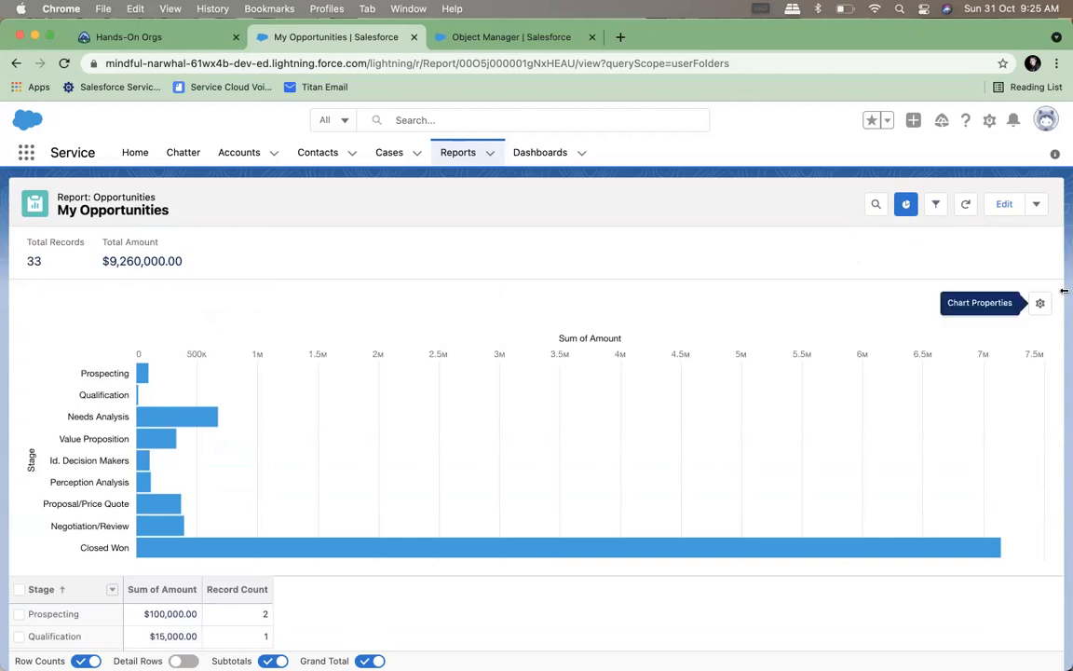
Change the report chart to a Donut and check its stage legend
left_click(1039, 307)
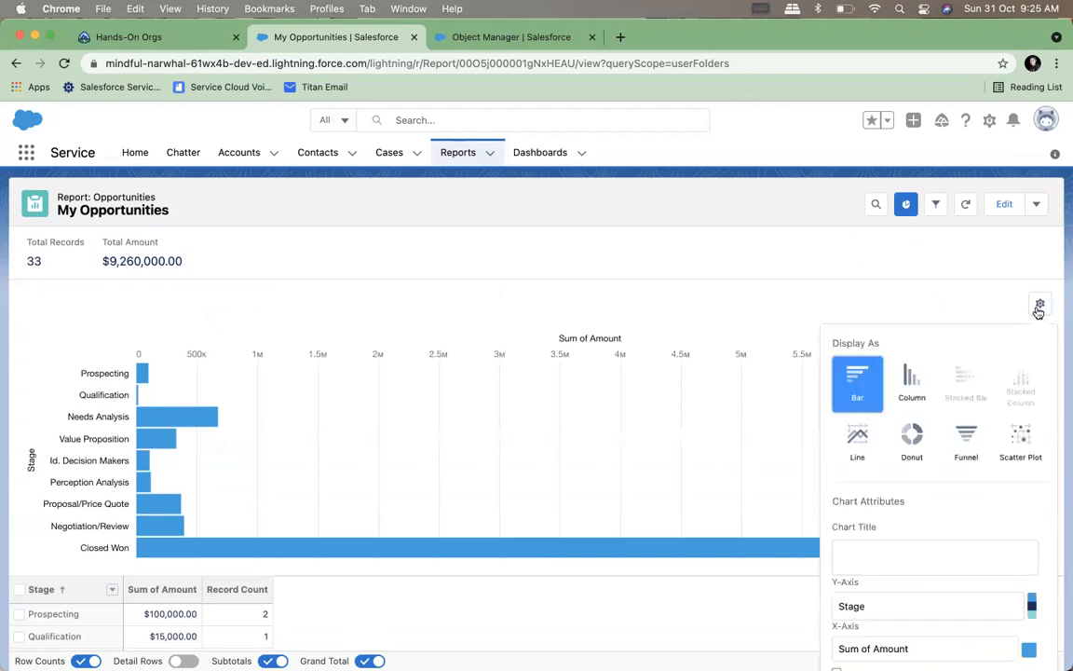
left_click(910, 442)
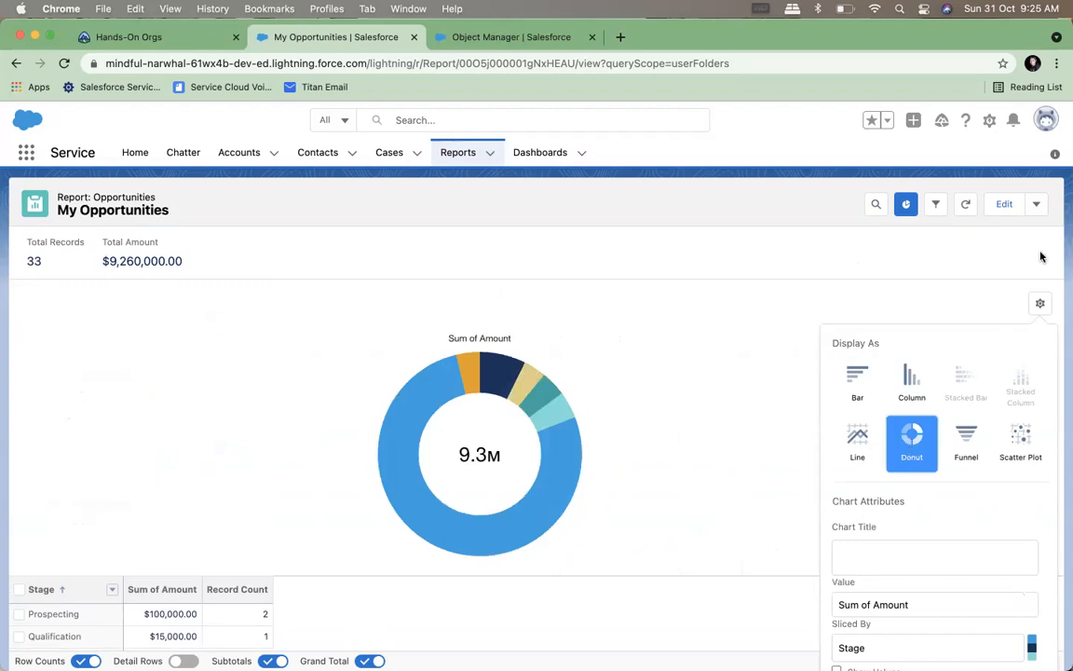
left_click(996, 268)
scroll(899, 445, "down", 2)
scroll(899, 445, "up", 1)
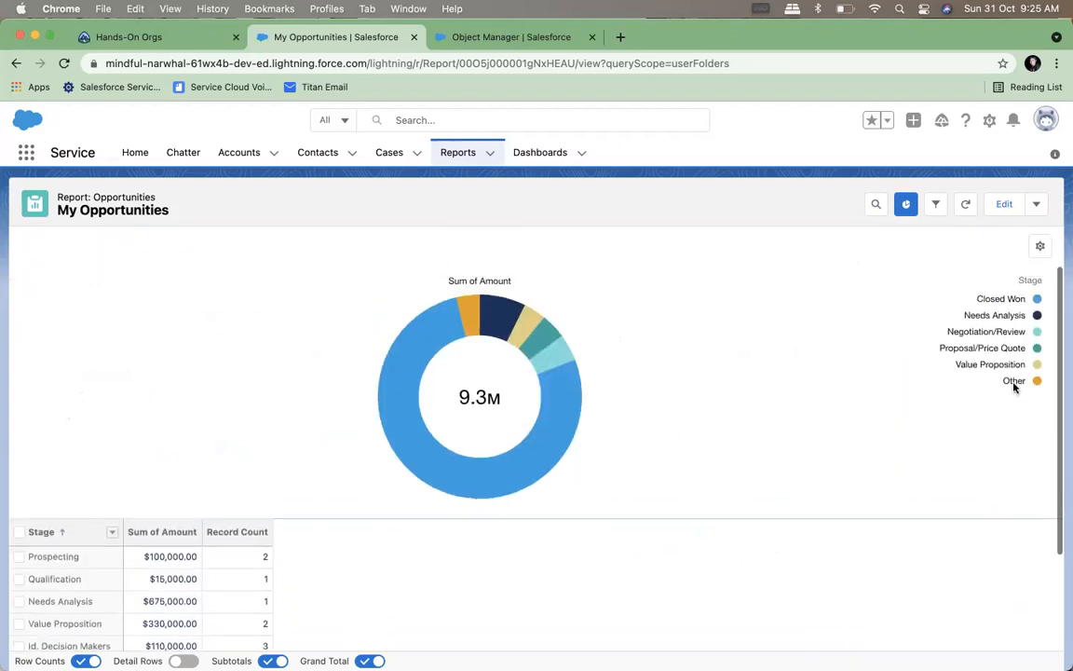
mouse_move(550, 424)
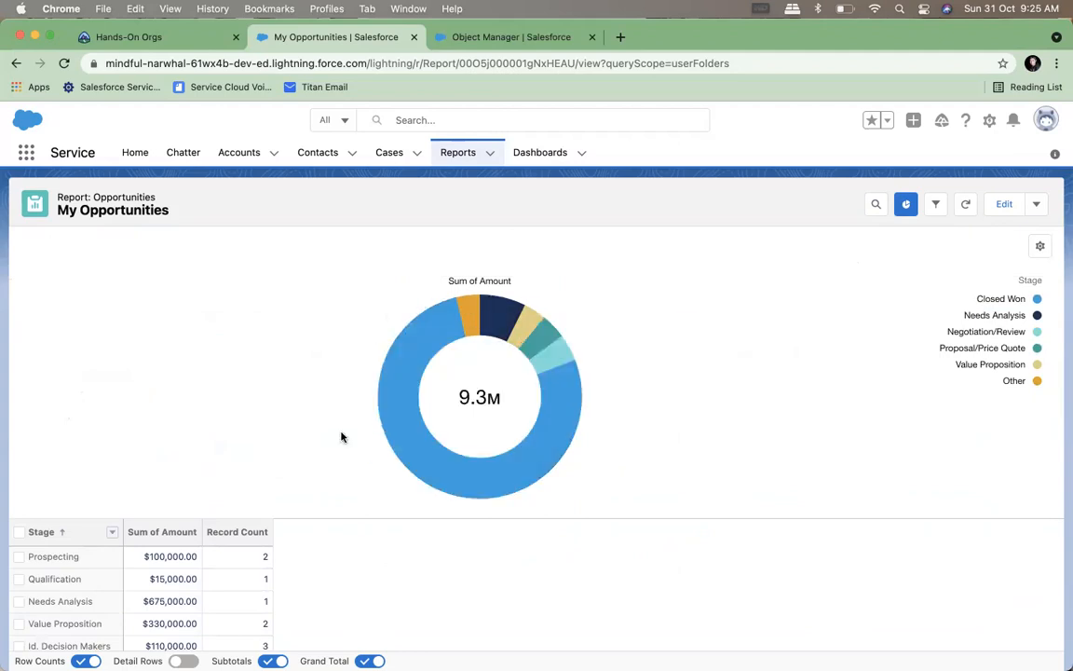
Preview the Sum of Amount chart as a Funnel, Line and Column, and set it back to Donut
scroll(307, 380, "down", 3)
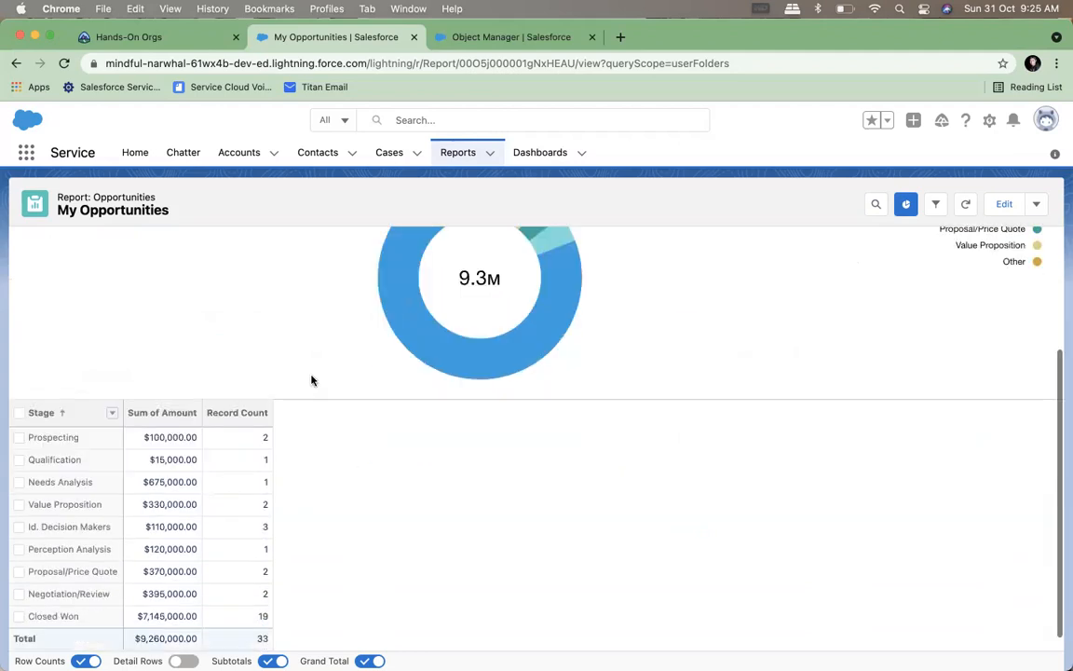
scroll(312, 380, "up", 4)
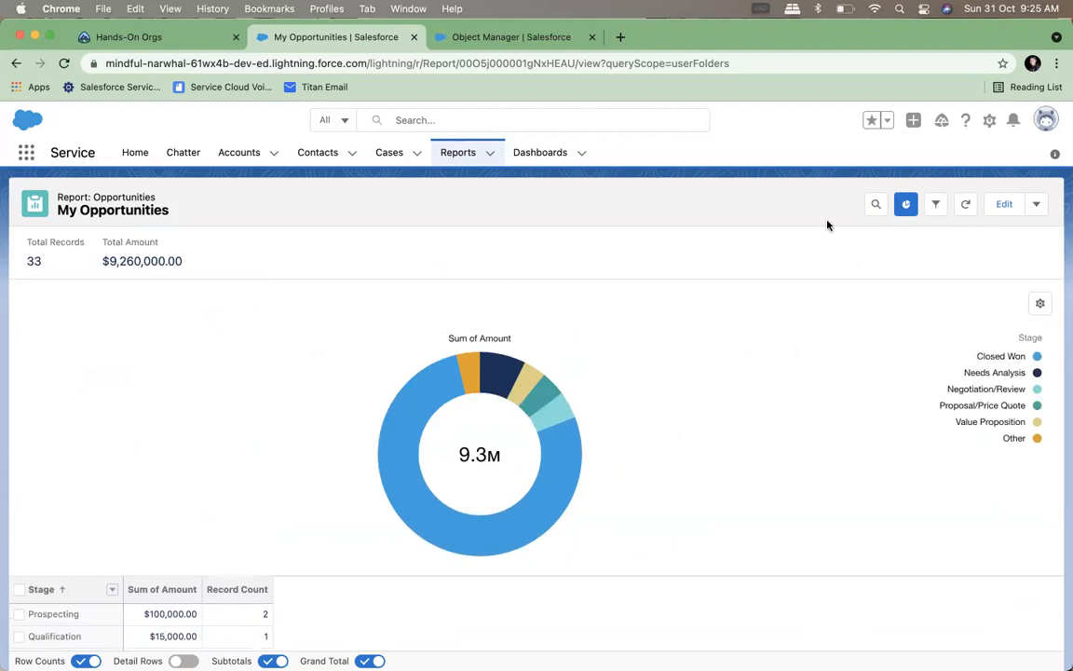
left_click(1041, 305)
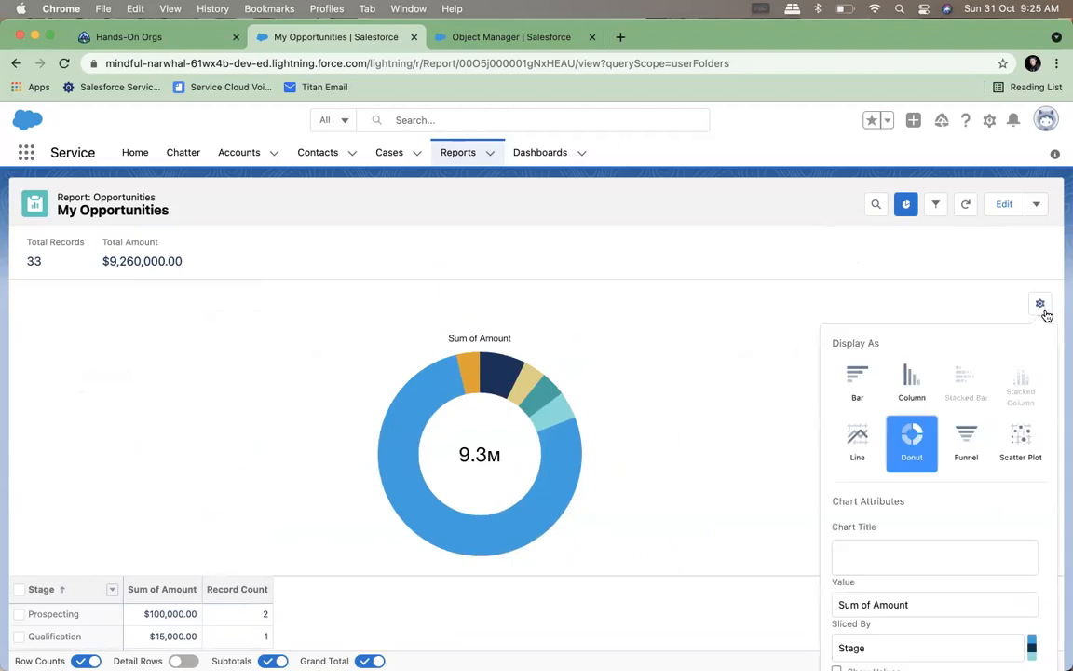
left_click(969, 437)
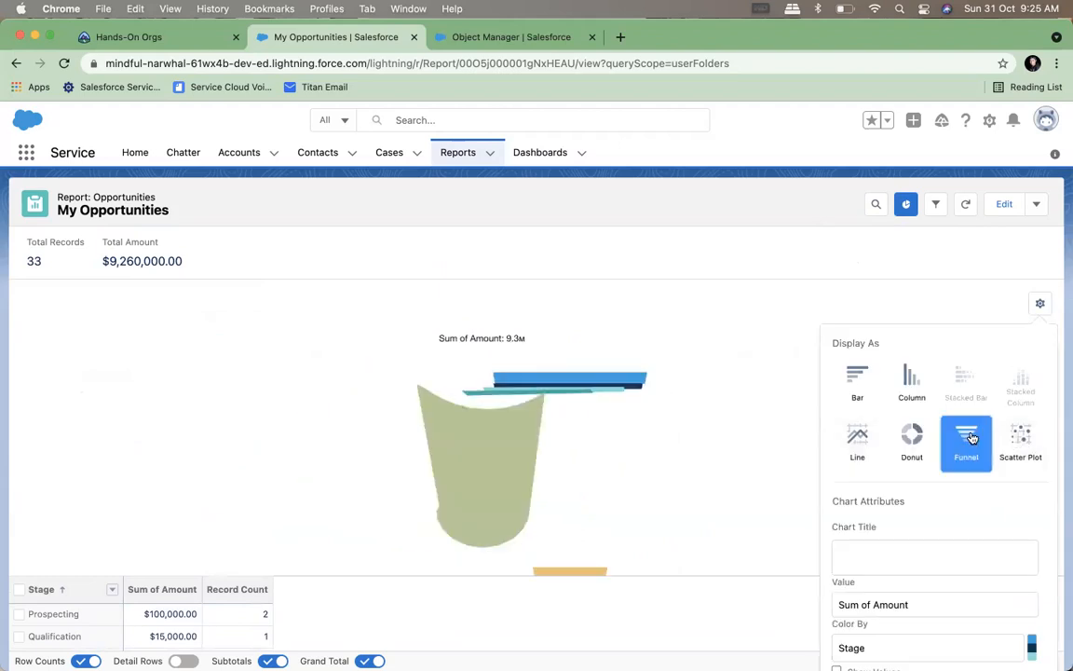
left_click(876, 430)
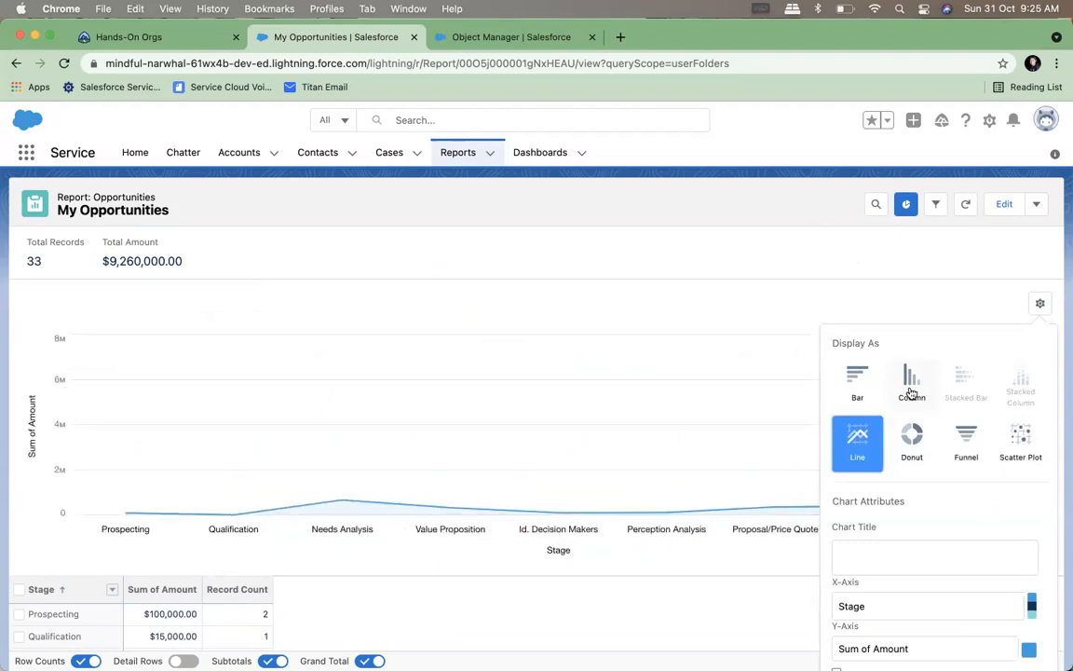
left_click(912, 391)
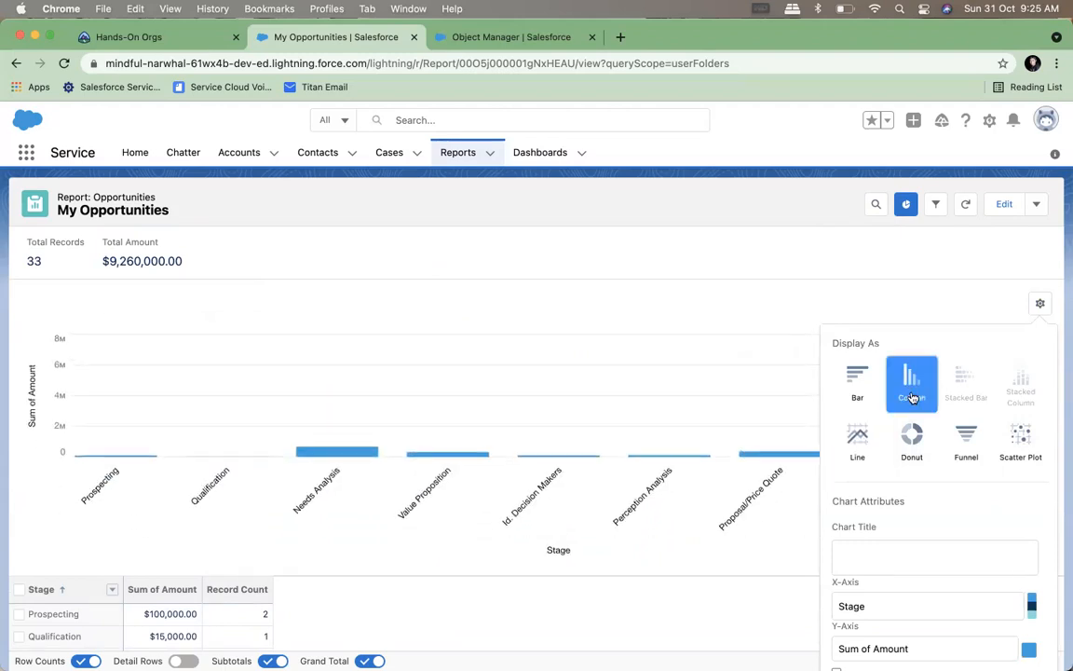
left_click(912, 445)
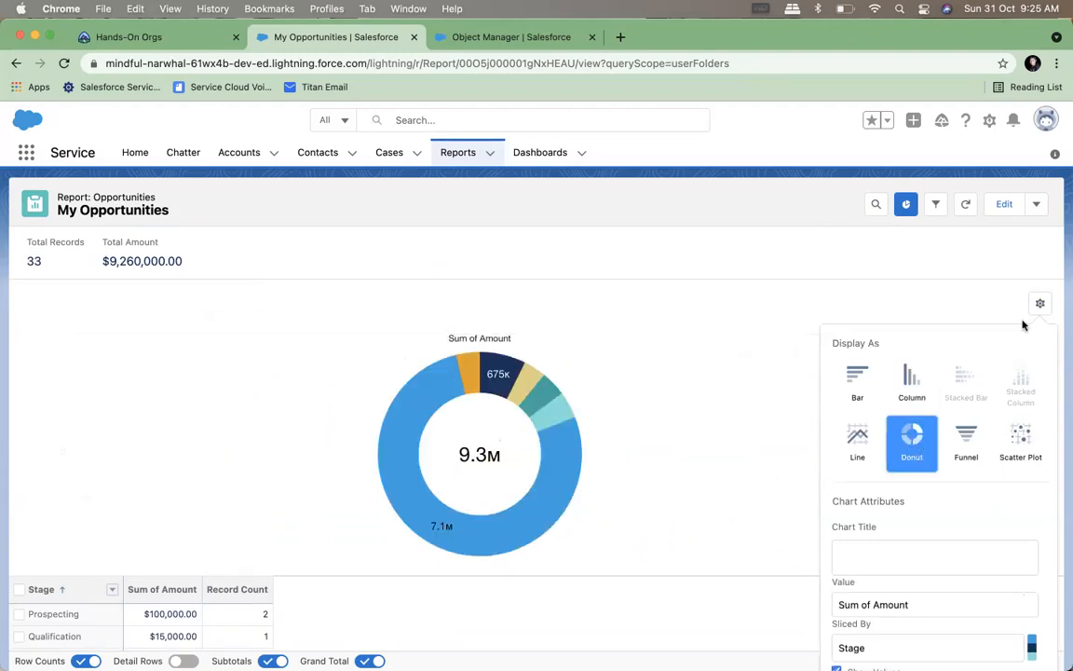
left_click(991, 267)
Examine the donut chart alongside the summary table of amounts and record counts by stage
scroll(850, 481, "down", 3)
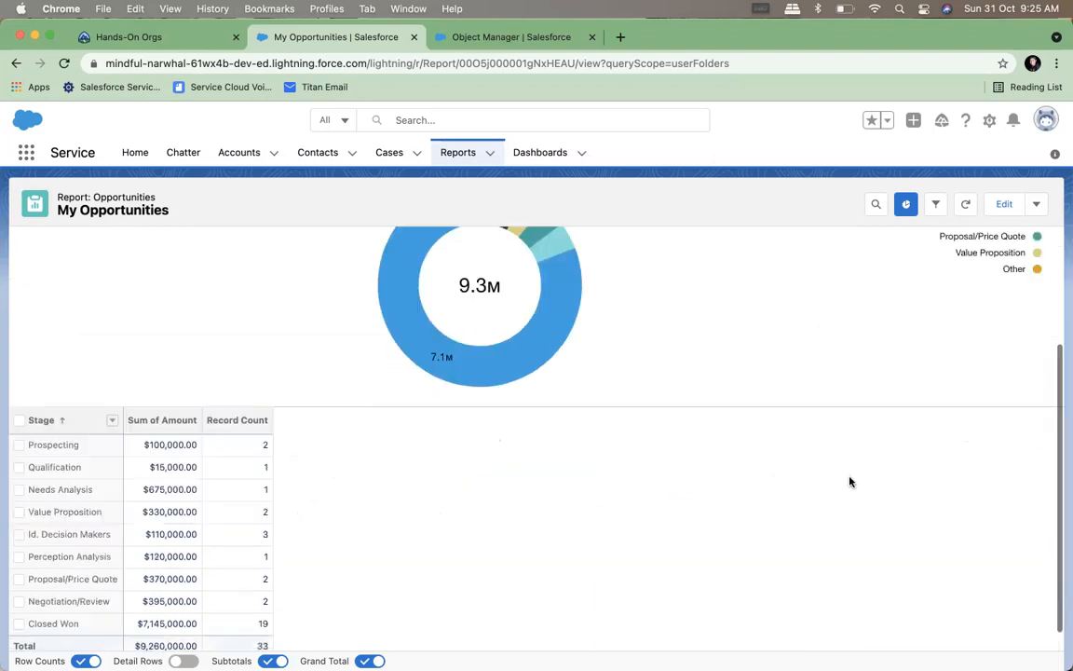
scroll(849, 481, "up", 3)
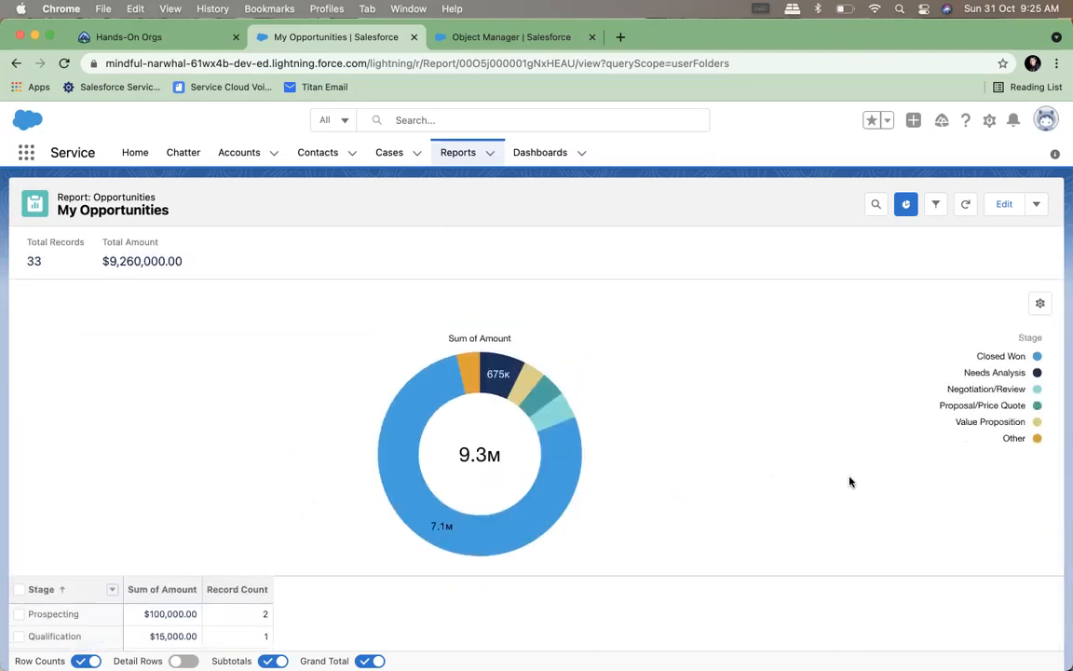
scroll(849, 481, "down", 2)
scroll(849, 480, "down", 2)
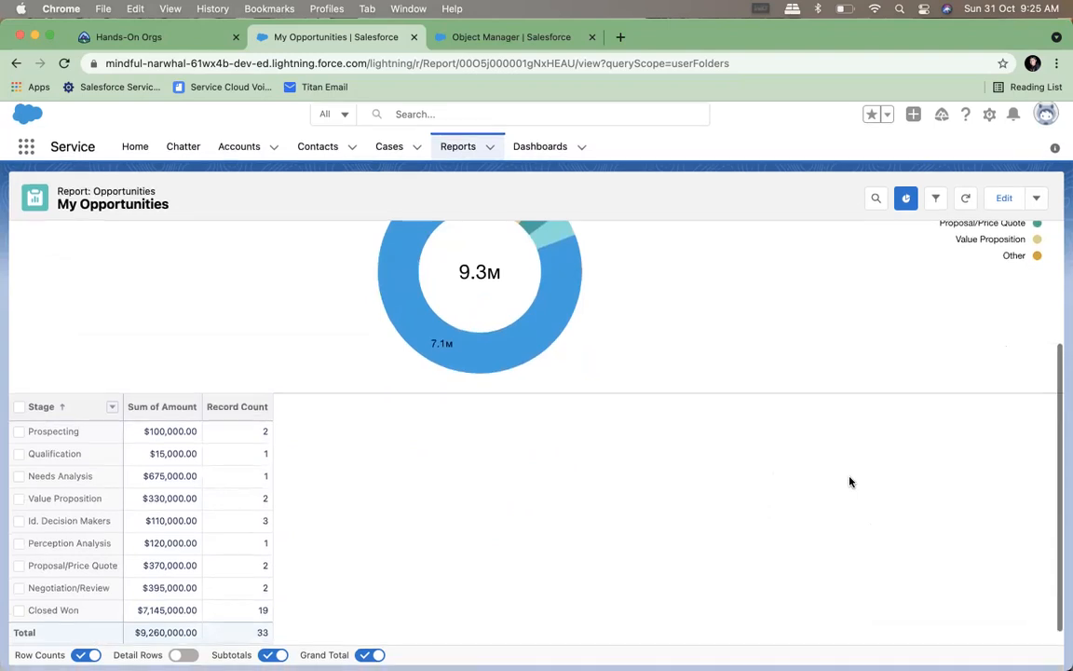
scroll(850, 481, "up", 3)
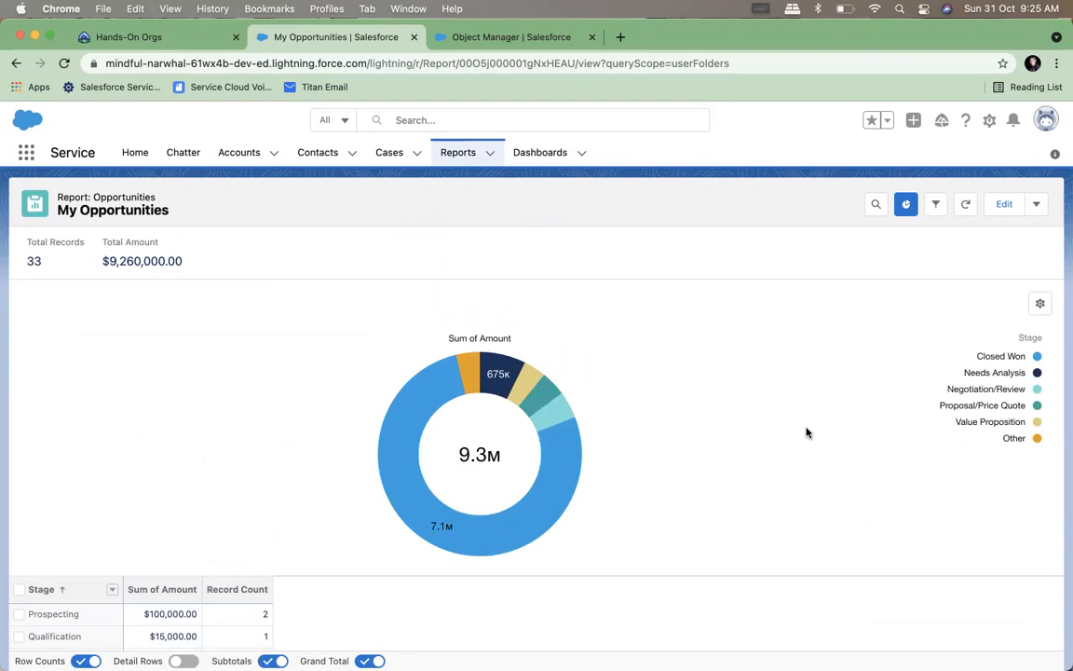
scroll(806, 432, "down", 2)
scroll(806, 432, "down", 5)
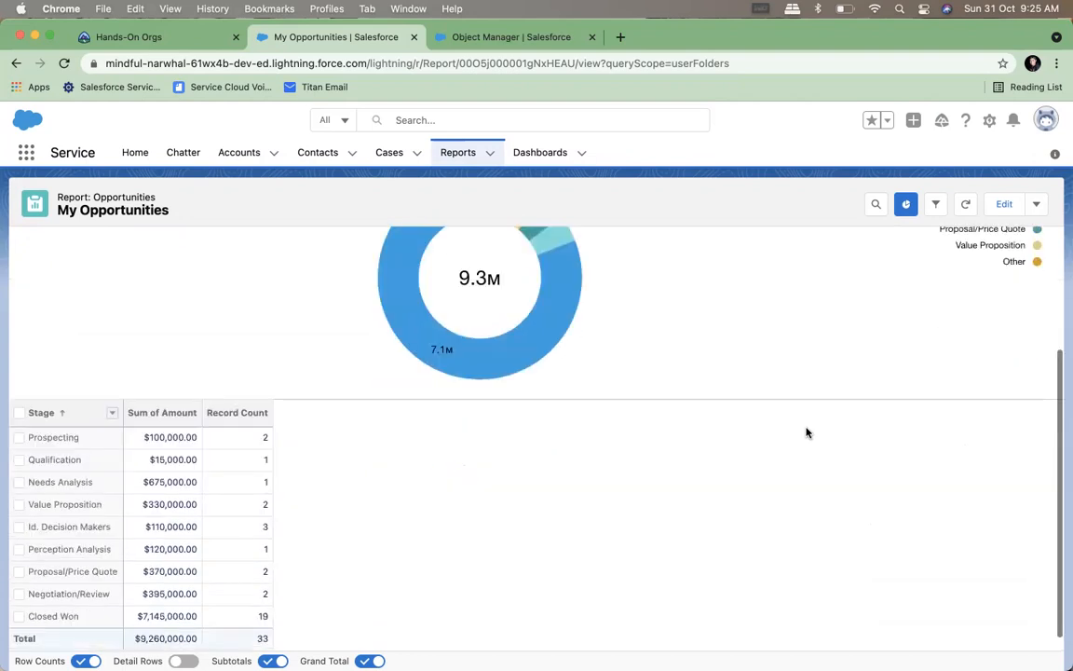
scroll(807, 432, "up", 7)
scroll(806, 432, "down", 4)
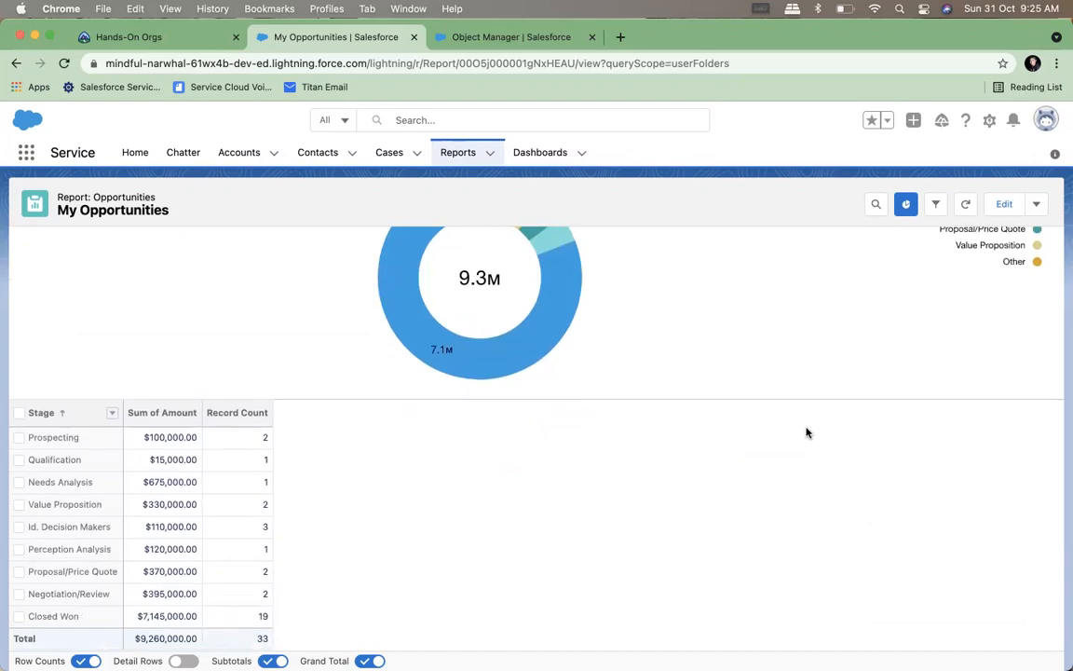
scroll(806, 432, "up", 4)
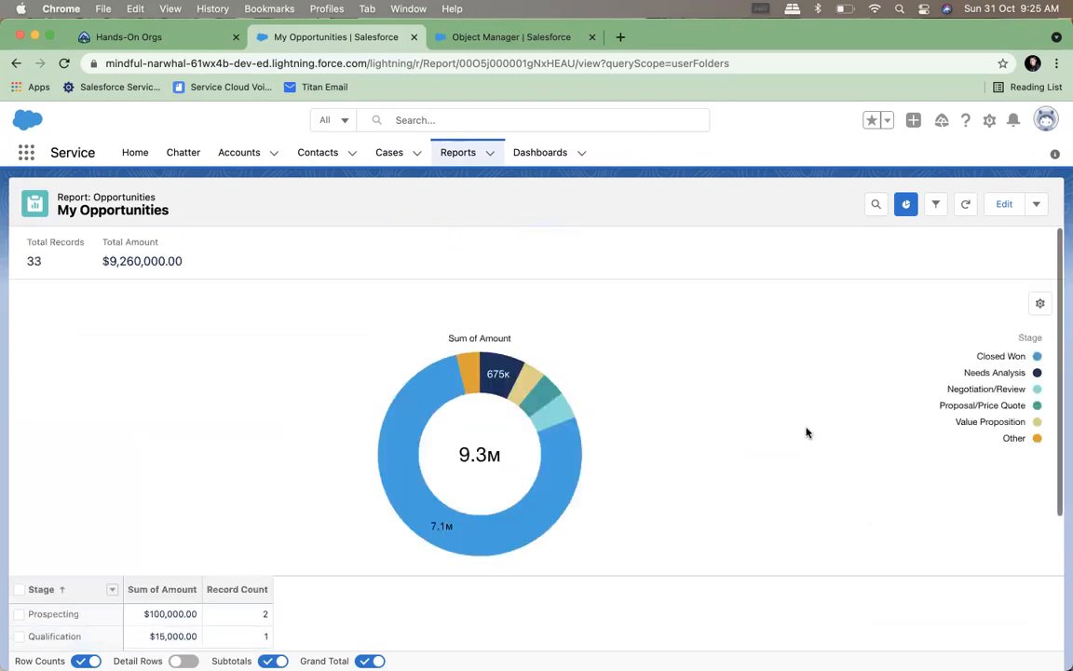
scroll(806, 432, "down", 4)
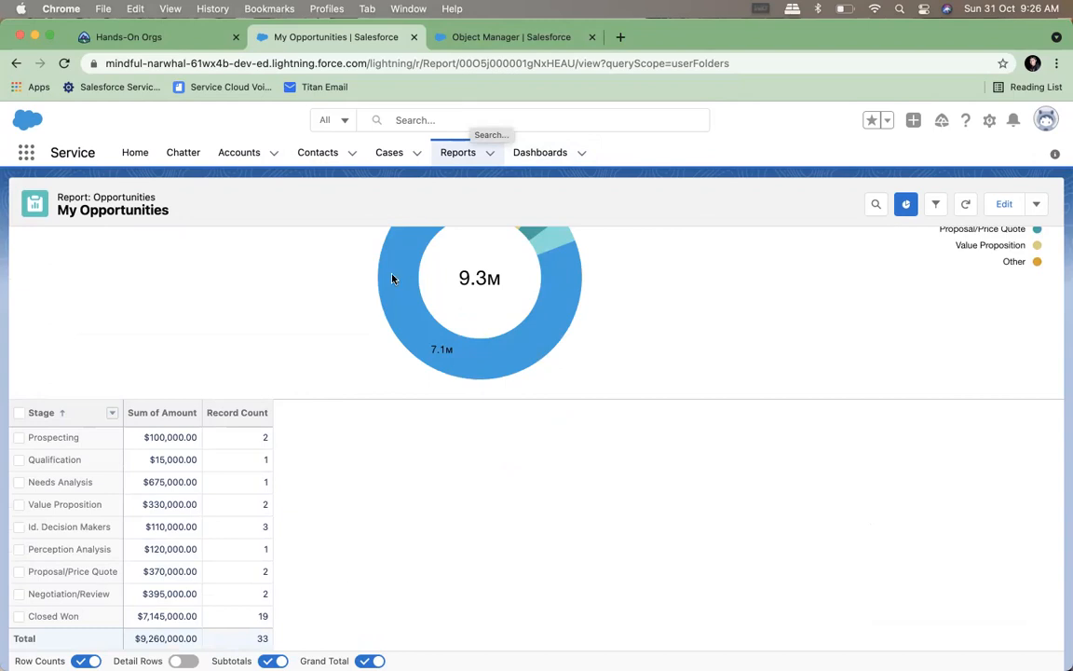
Edit the report to turn its detail rows back on, and save and run it
left_click(1002, 205)
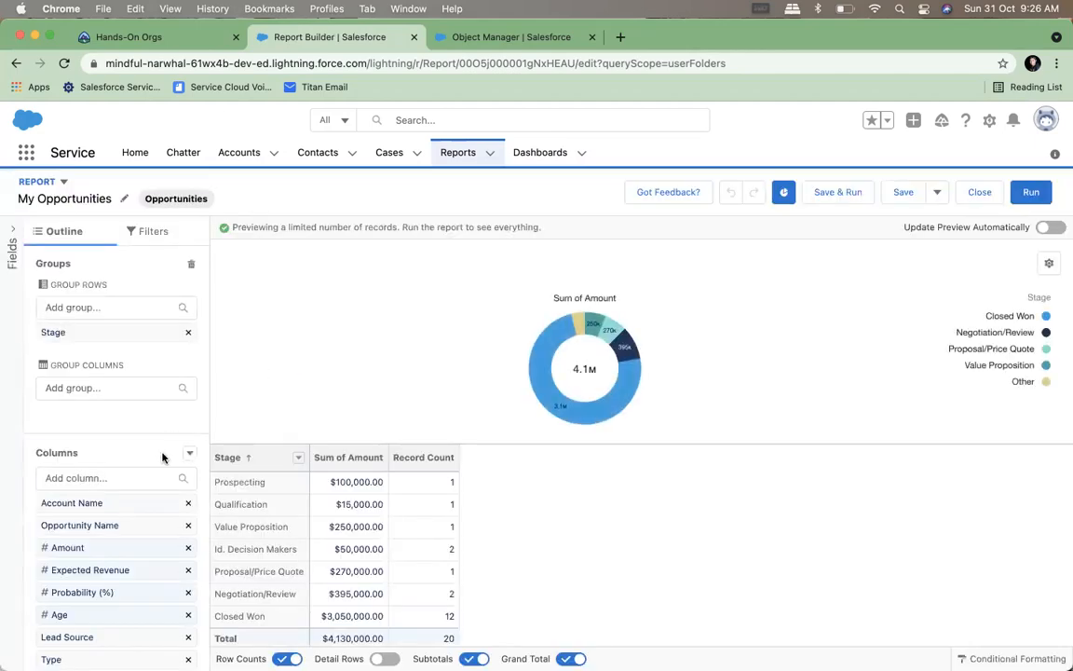
scroll(162, 457, "down", 1)
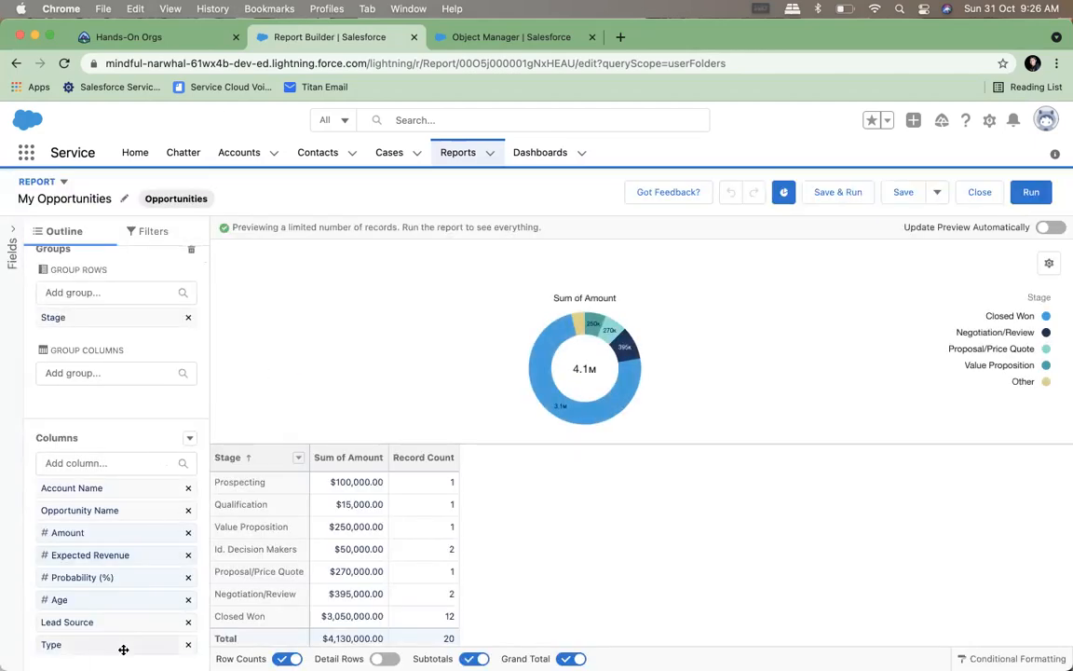
left_click_drag(110, 644, 285, 568)
left_click(385, 659)
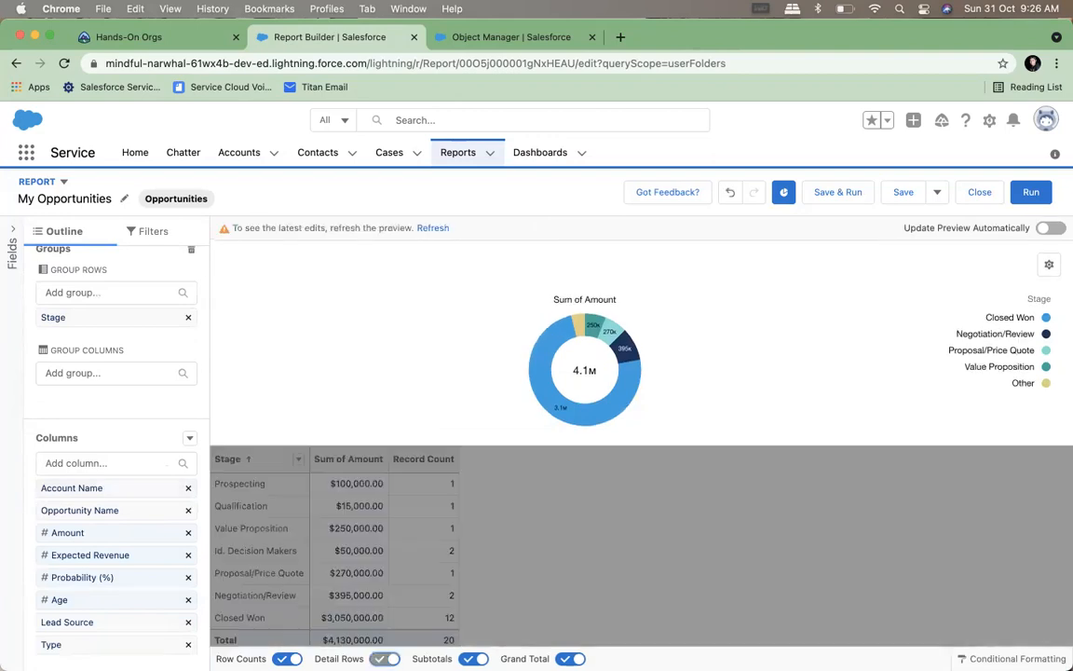
left_click(846, 199)
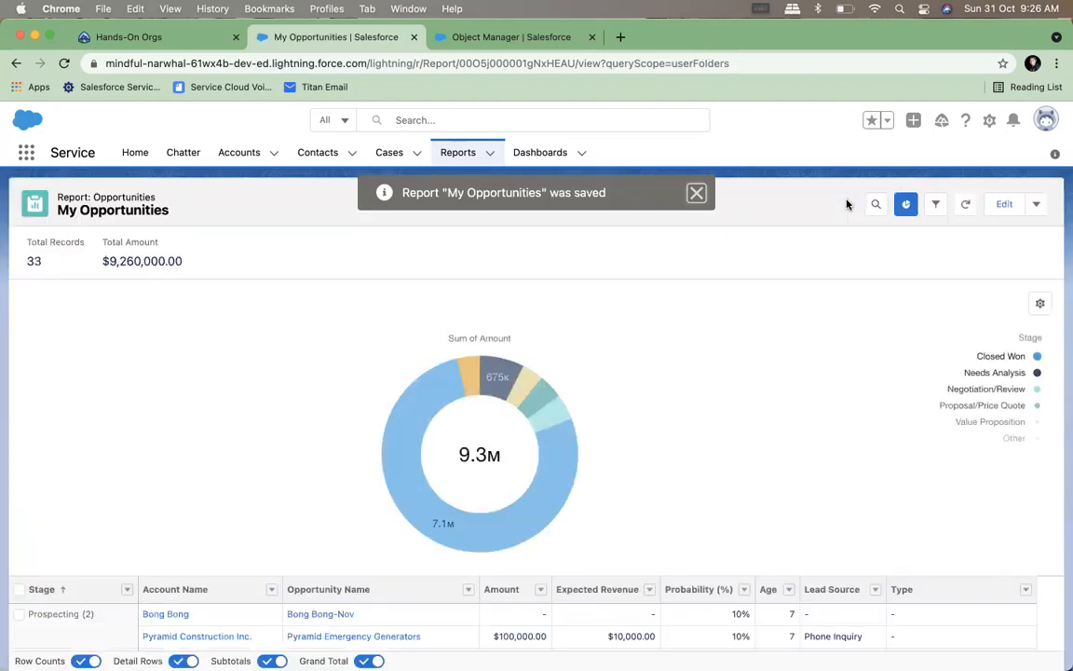
Review the detailed rows, add Type as a column group in the report, and save and run it
scroll(655, 406, "down", 3)
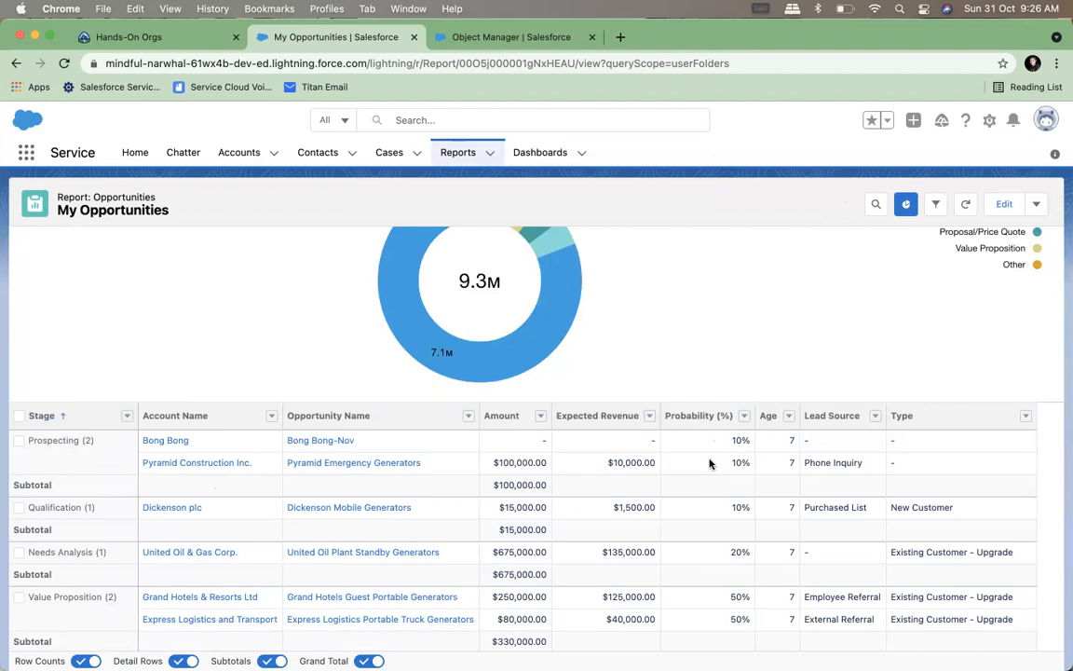
left_click(875, 417)
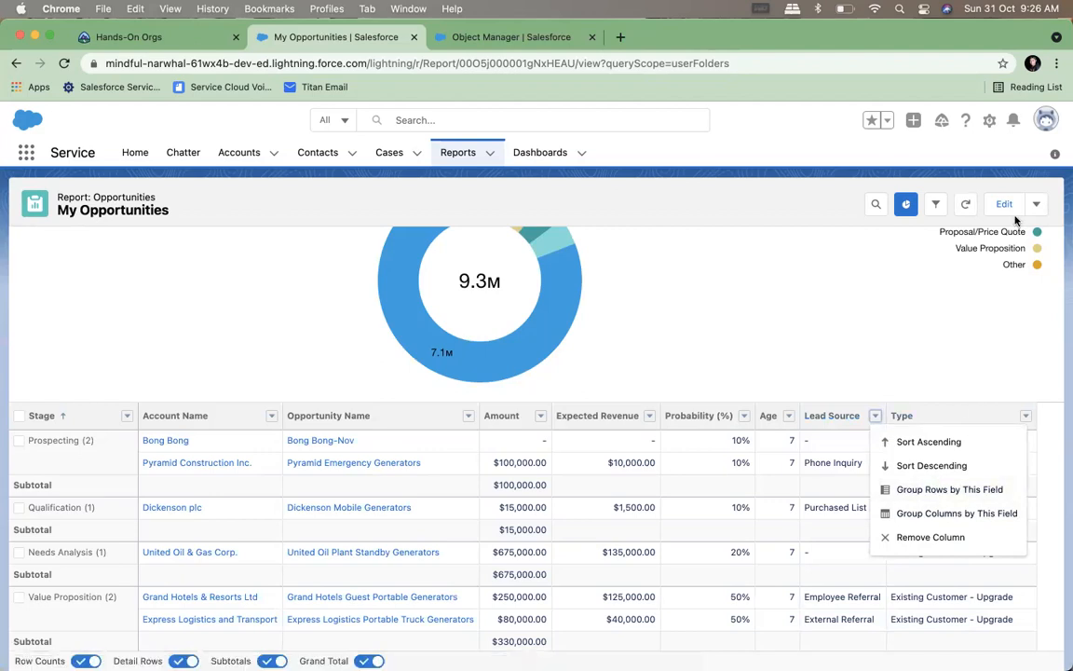
left_click(1006, 205)
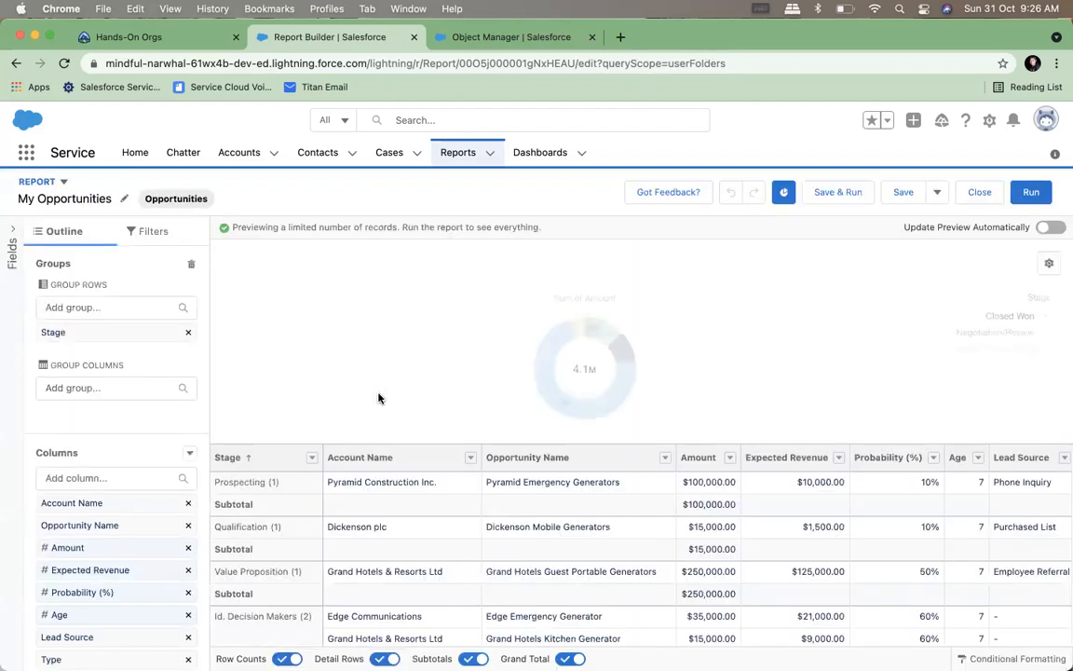
left_click(77, 388)
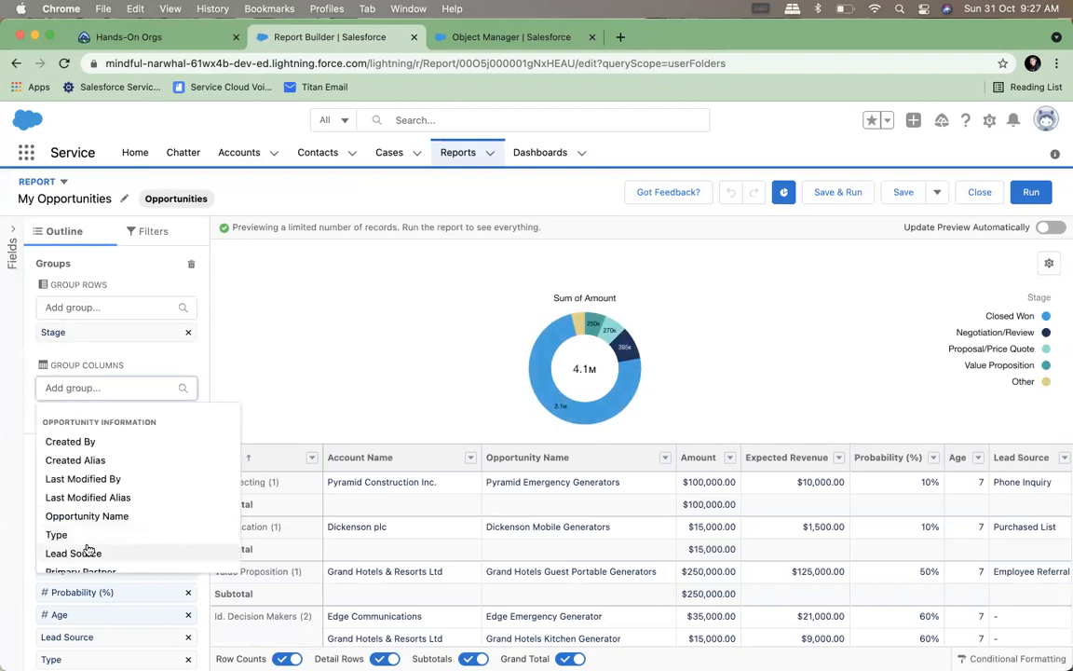
scroll(88, 549, "down", 2)
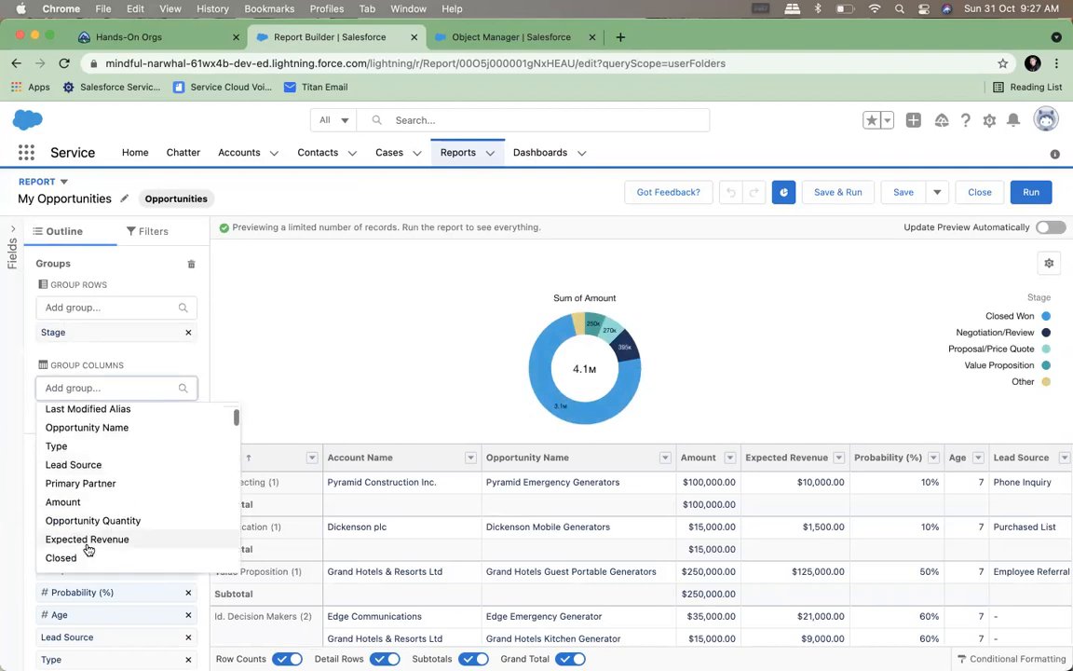
left_click(75, 446)
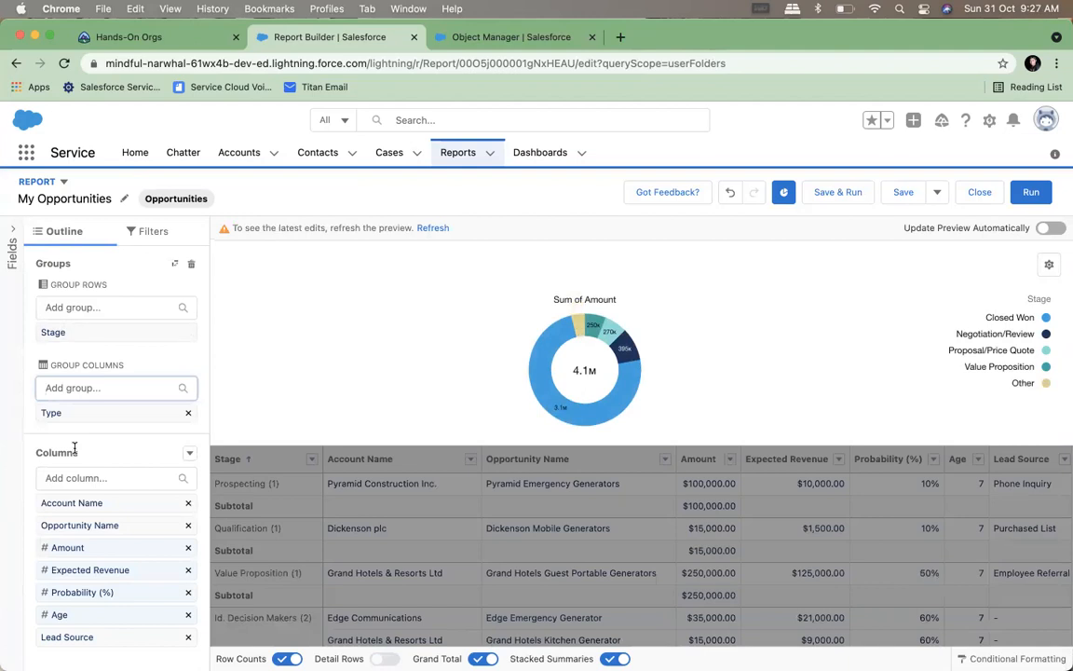
left_click(839, 192)
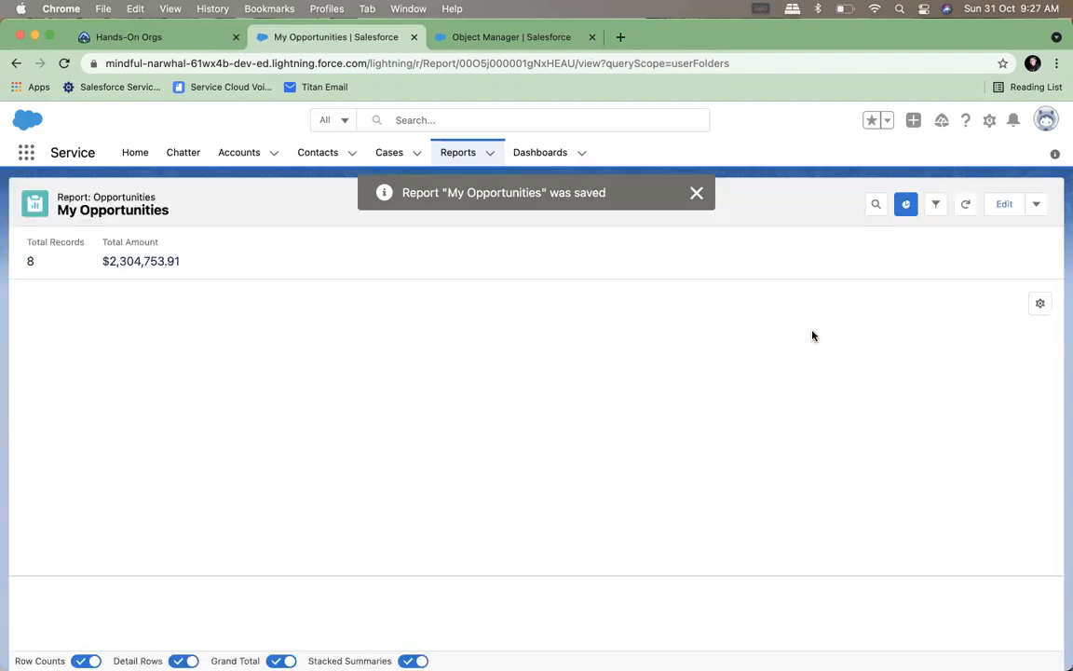
Look over the matrix of Stage by Type and hide the detail rows to leave only the summary
scroll(813, 336, "down", 5)
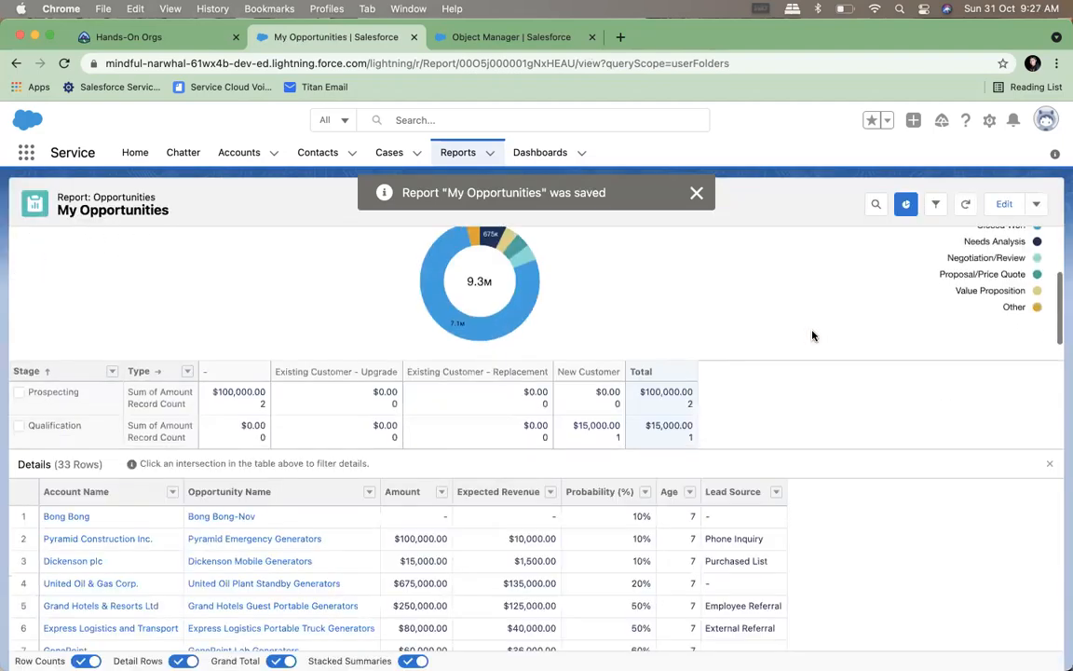
scroll(812, 335, "down", 3)
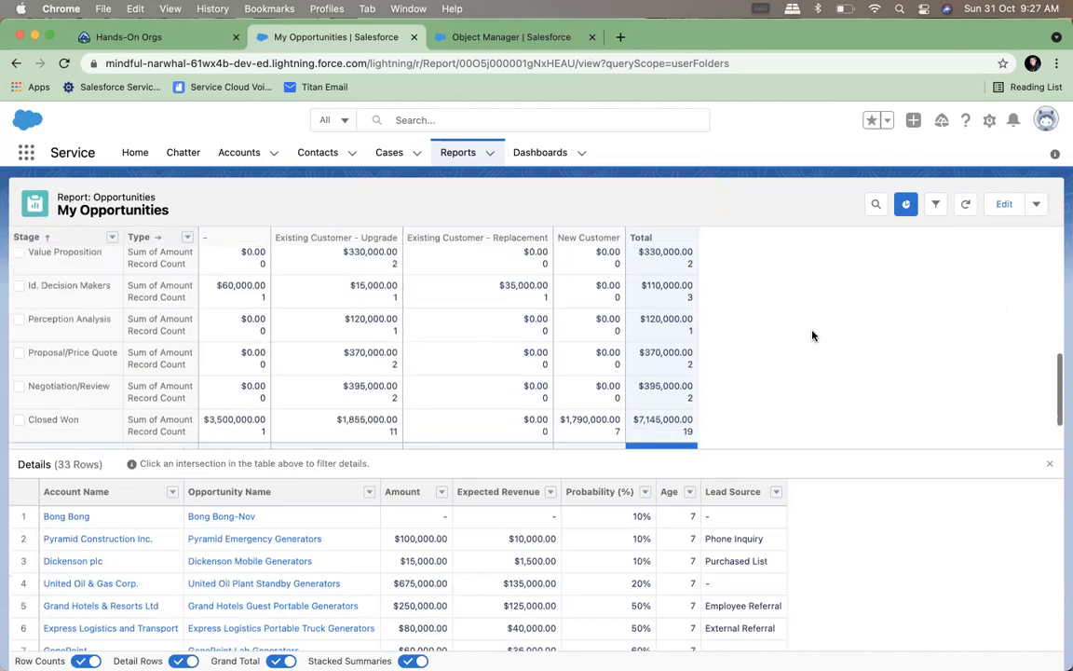
scroll(812, 335, "down", 2)
mouse_move(191, 650)
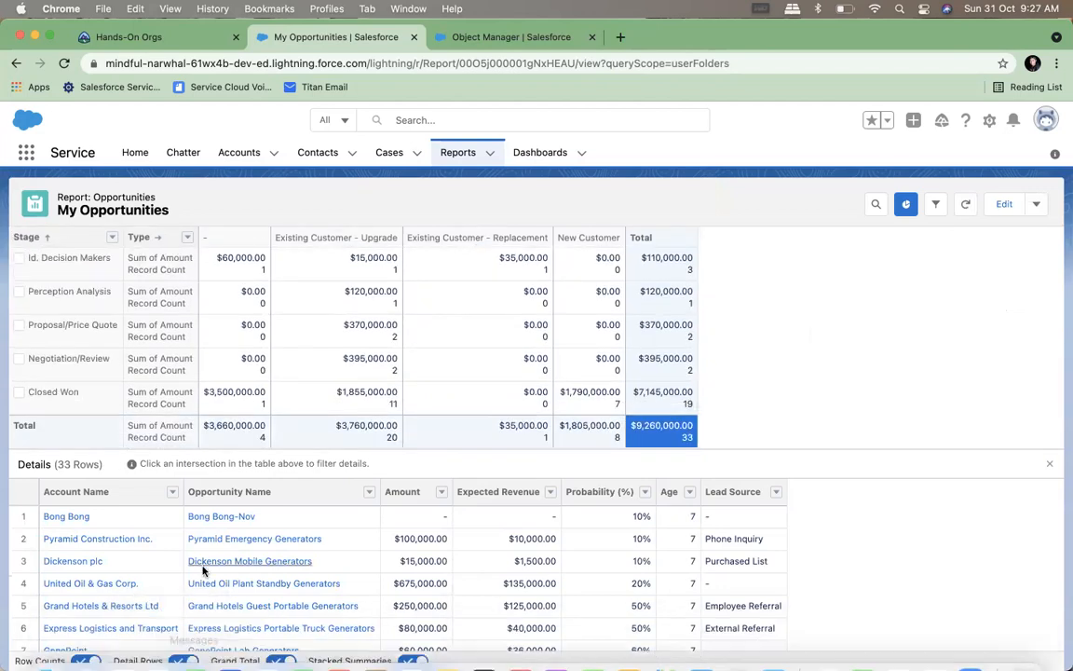
left_click(184, 660)
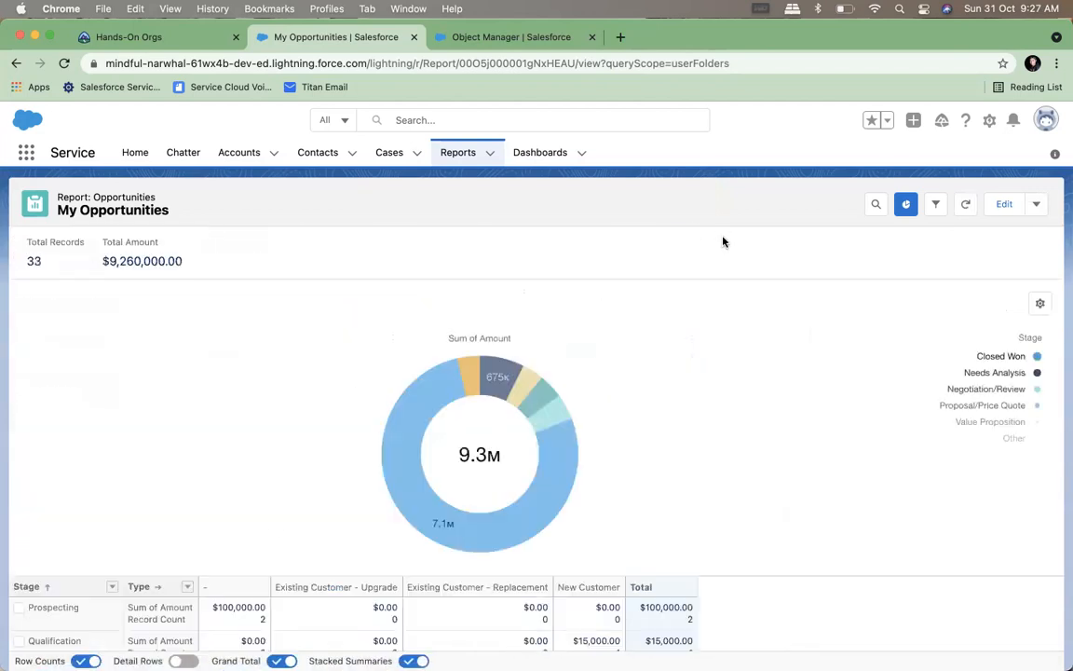
scroll(692, 309, "down", 3)
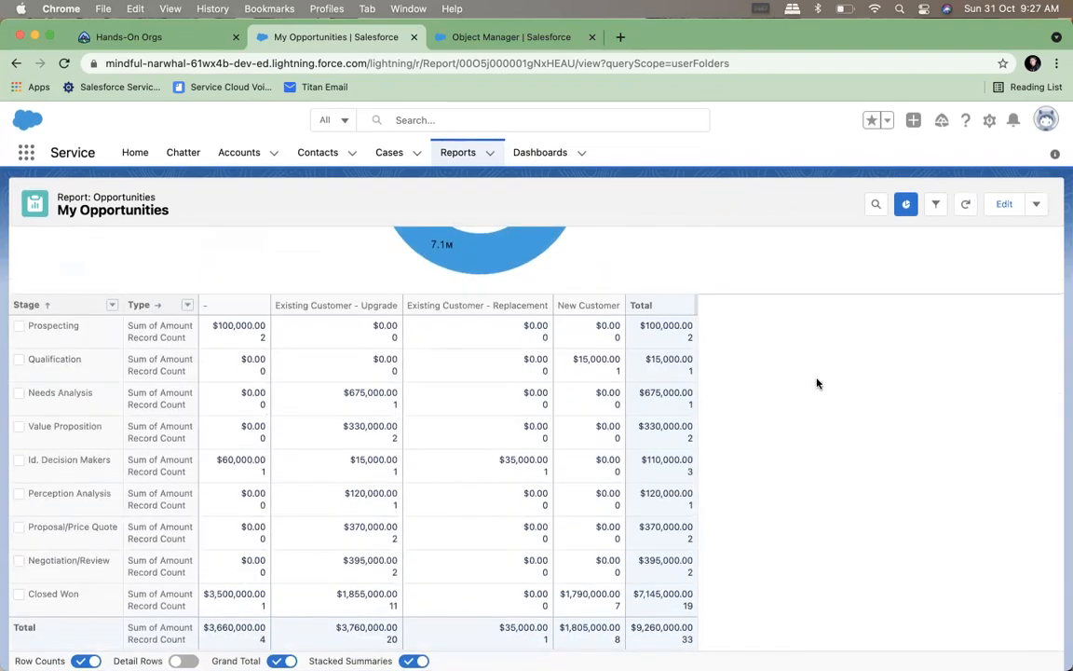
Hide the matrix row counts and show the details for Prospecting with type Existing Customer - Upgrade
left_click(679, 337)
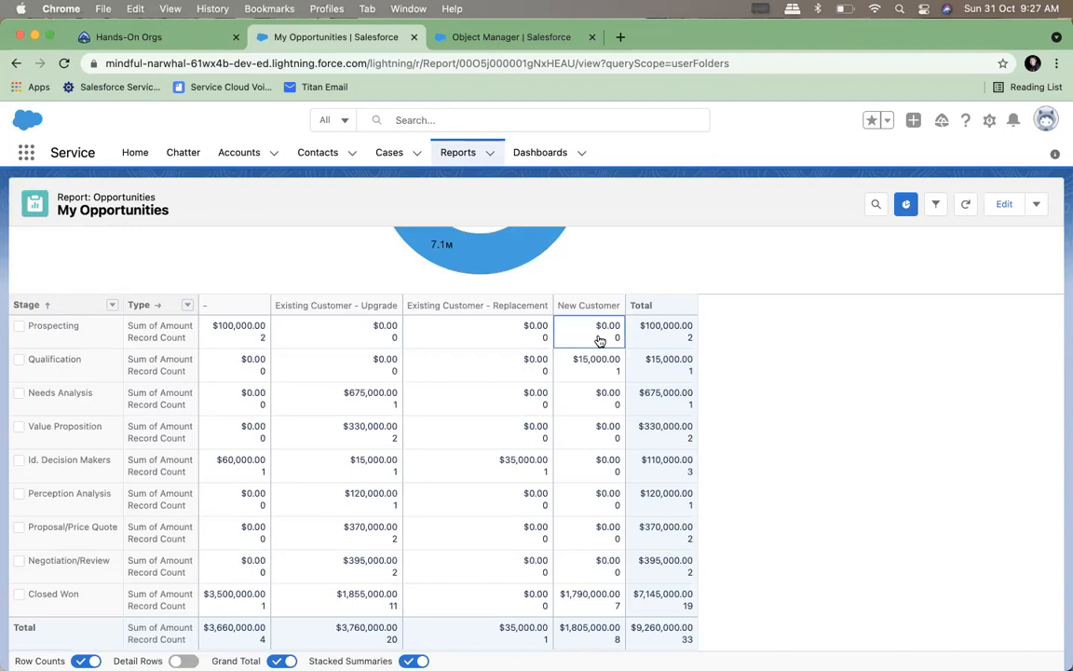
mouse_move(80, 649)
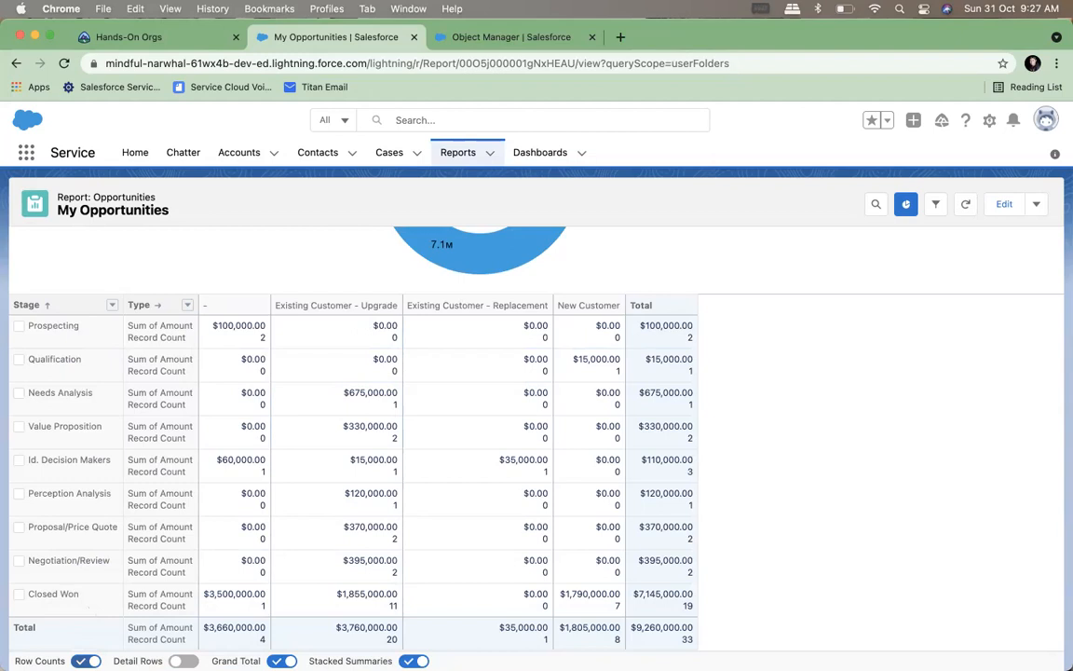
left_click(86, 661)
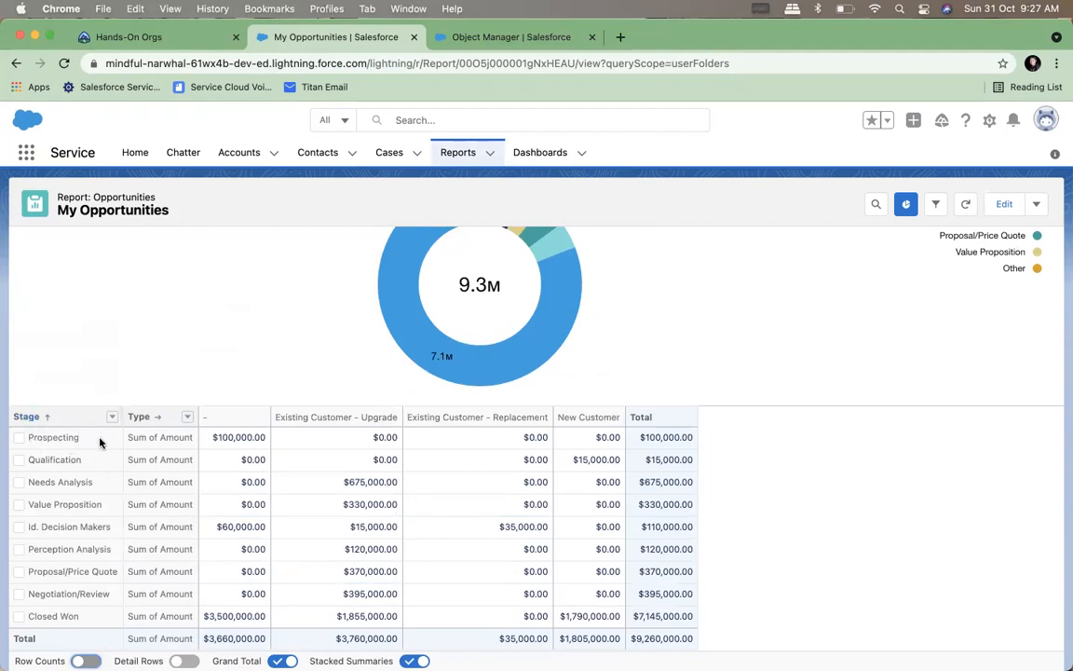
left_click(355, 446)
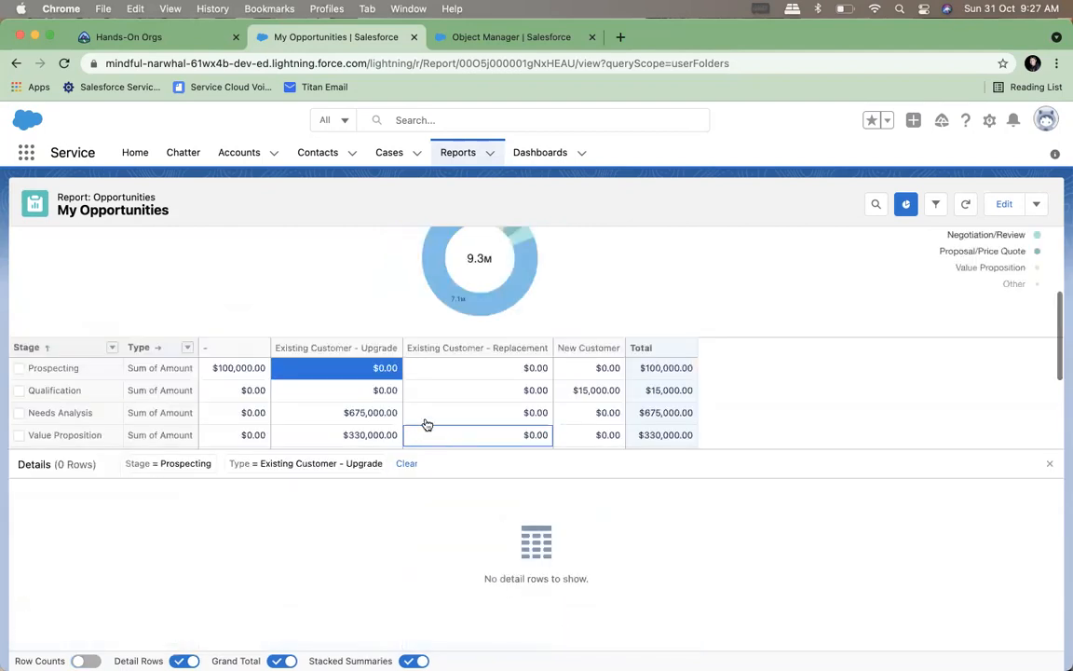
Show the detail rows for Prospecting by replacement and new customer, Needs Analysis by upgrade, and Qualification by new customer
left_click(434, 369)
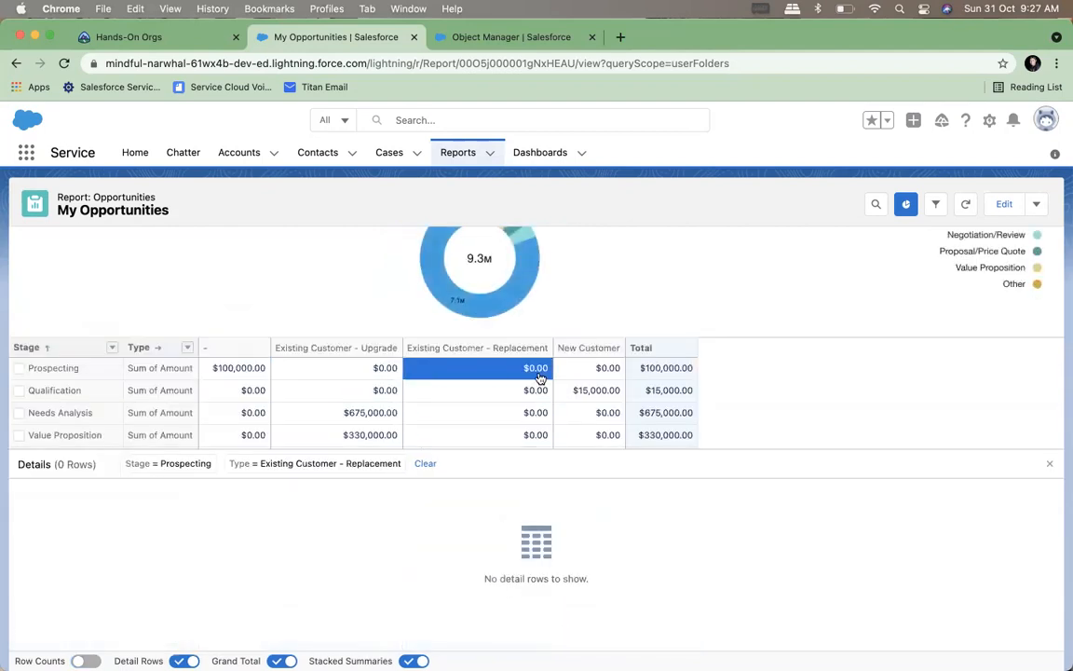
left_click(588, 373)
left_click(327, 415)
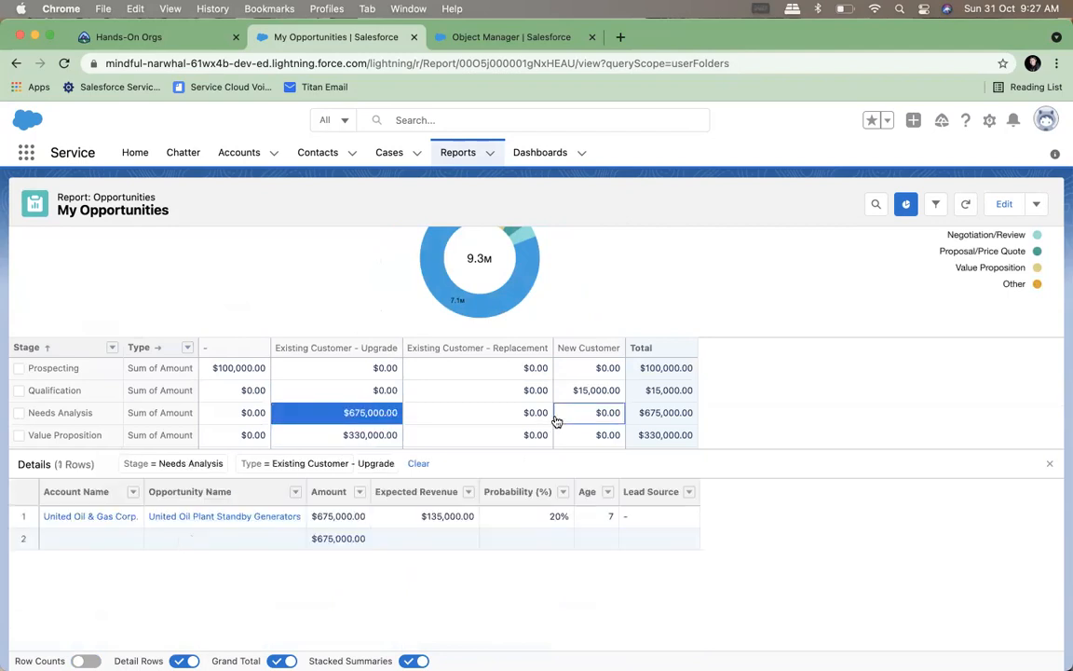
left_click(589, 390)
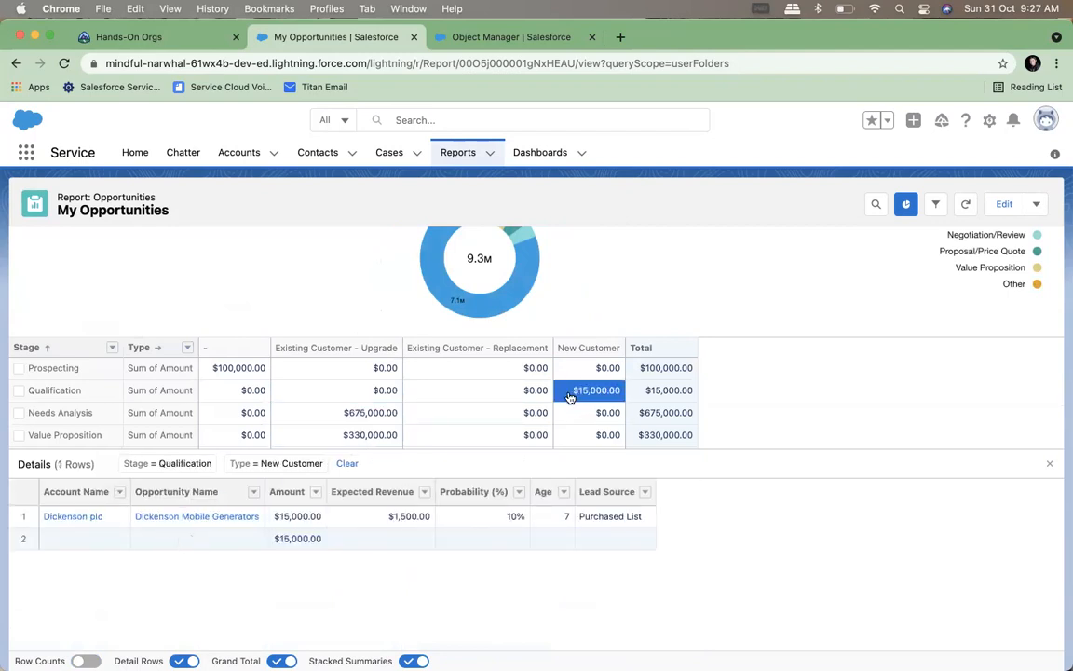
Show the detail rows for Value Proposition with type Existing Customer - Upgrade and for the stage's total
scroll(451, 425, "down", 2)
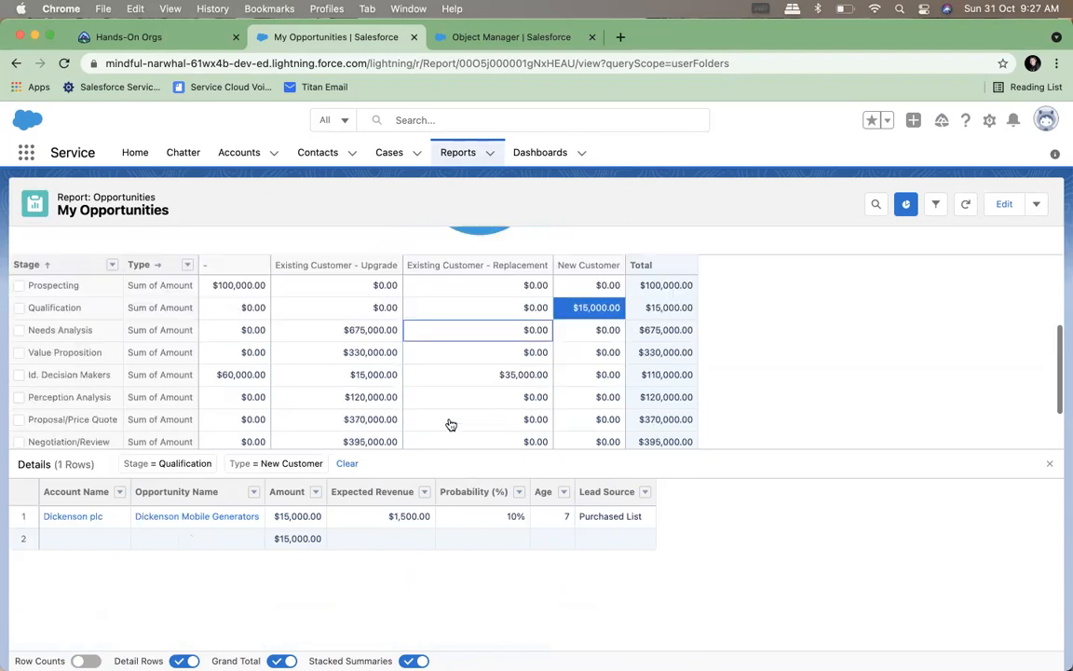
left_click(311, 348)
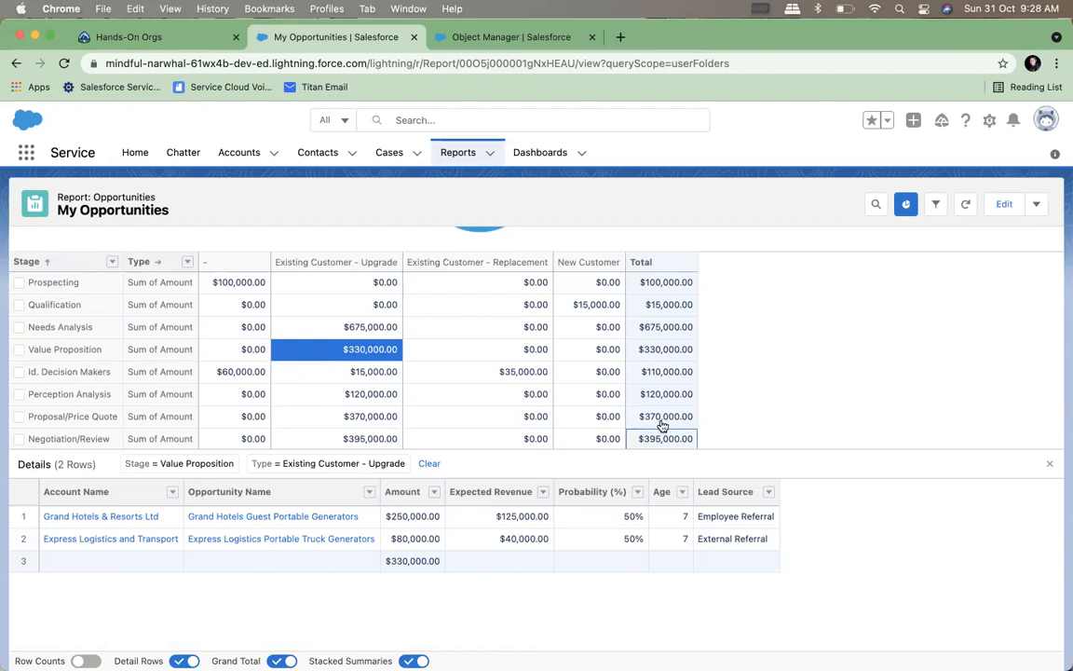
left_click(655, 349)
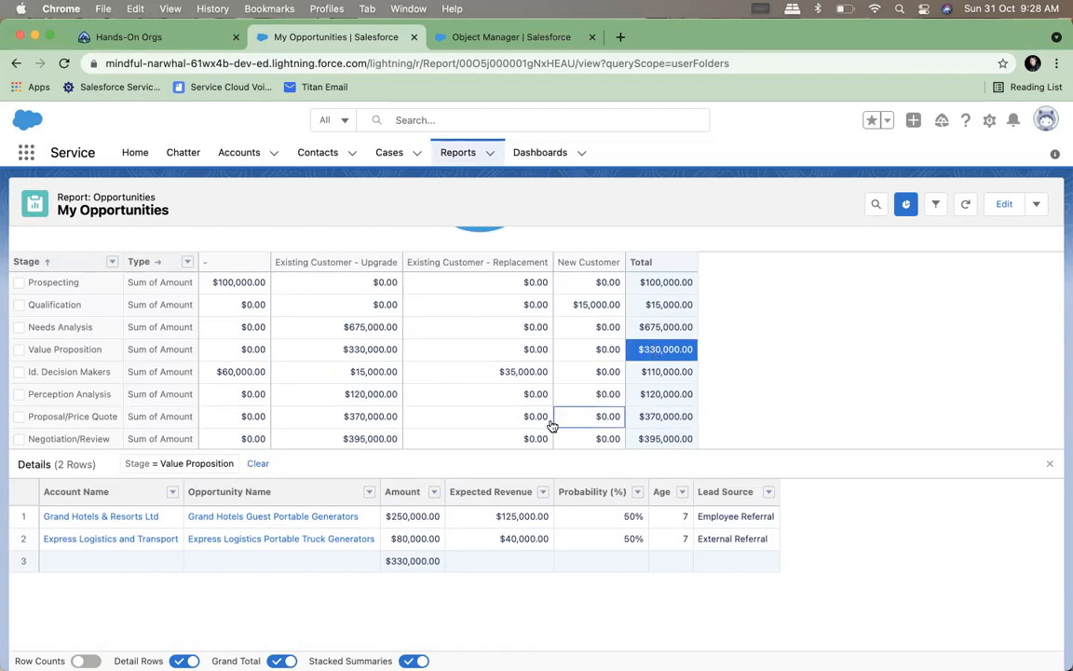
Show the Id. Decision Makers details for Existing Customer - Replacement and Existing Customer - Upgrade, and look over the whole report
left_click(666, 375)
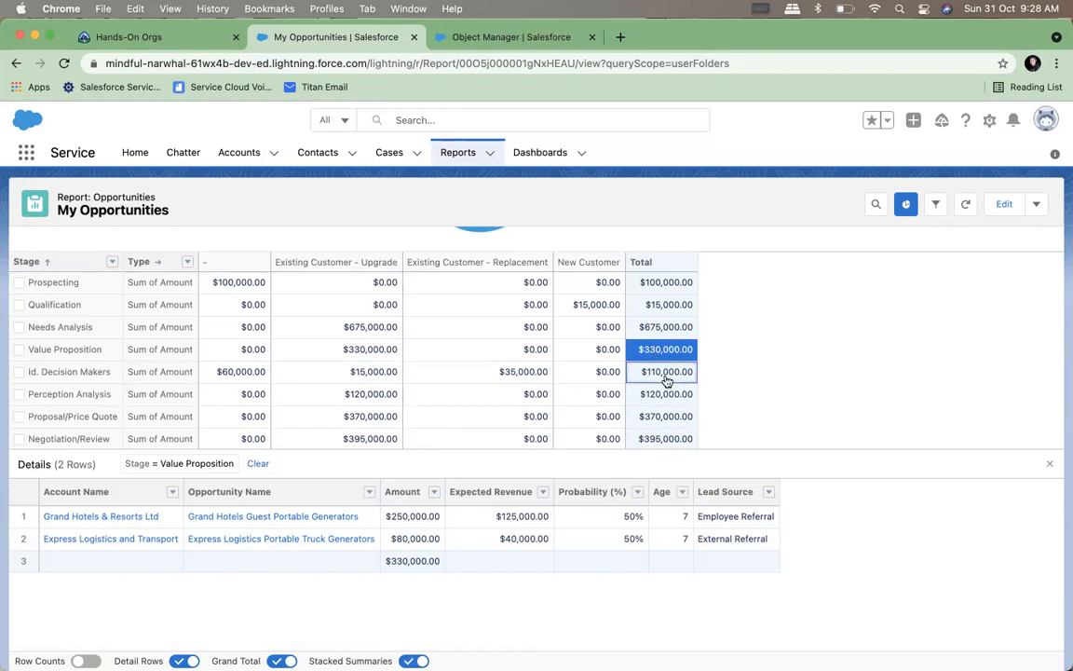
left_click(493, 372)
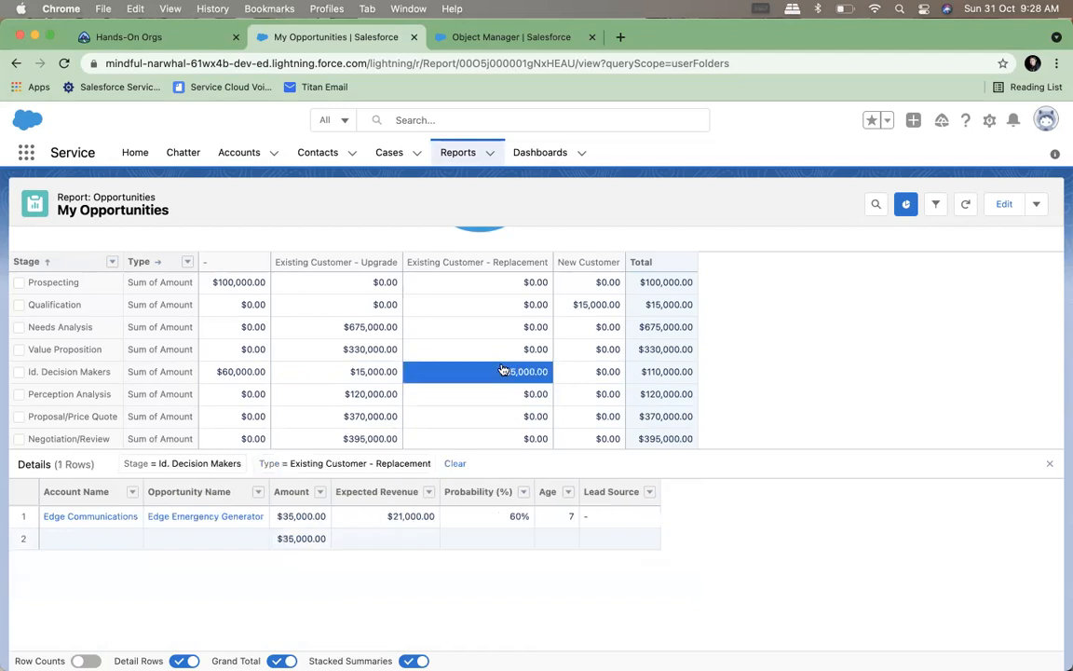
left_click(390, 372)
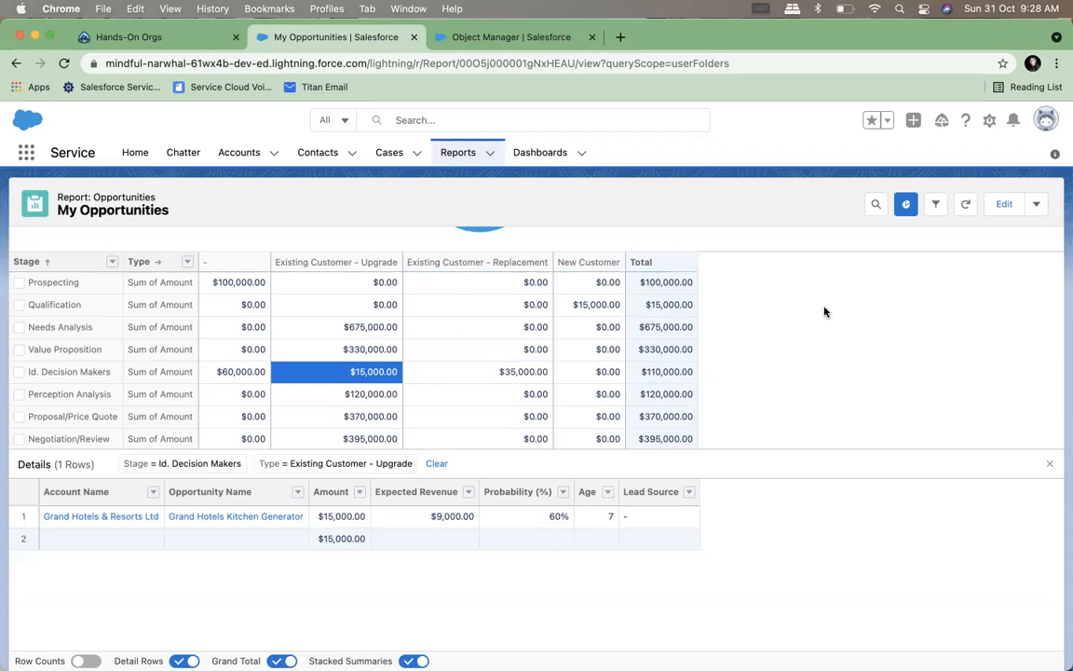
scroll(825, 312, "down", 2)
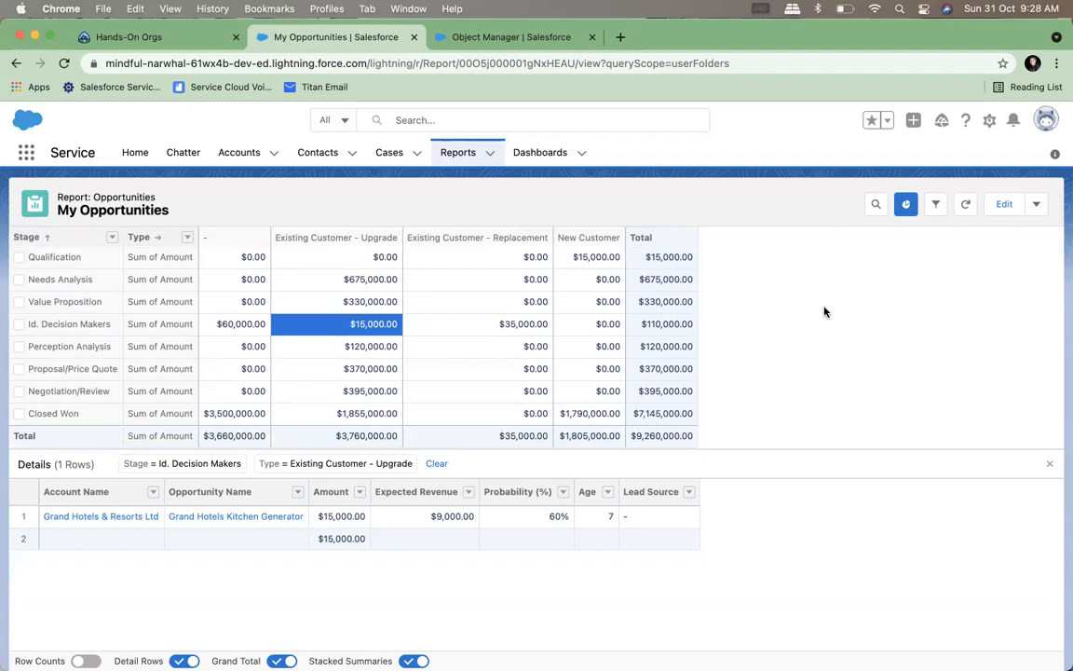
scroll(824, 312, "up", 5)
scroll(825, 312, "down", 5)
scroll(886, 365, "up", 5)
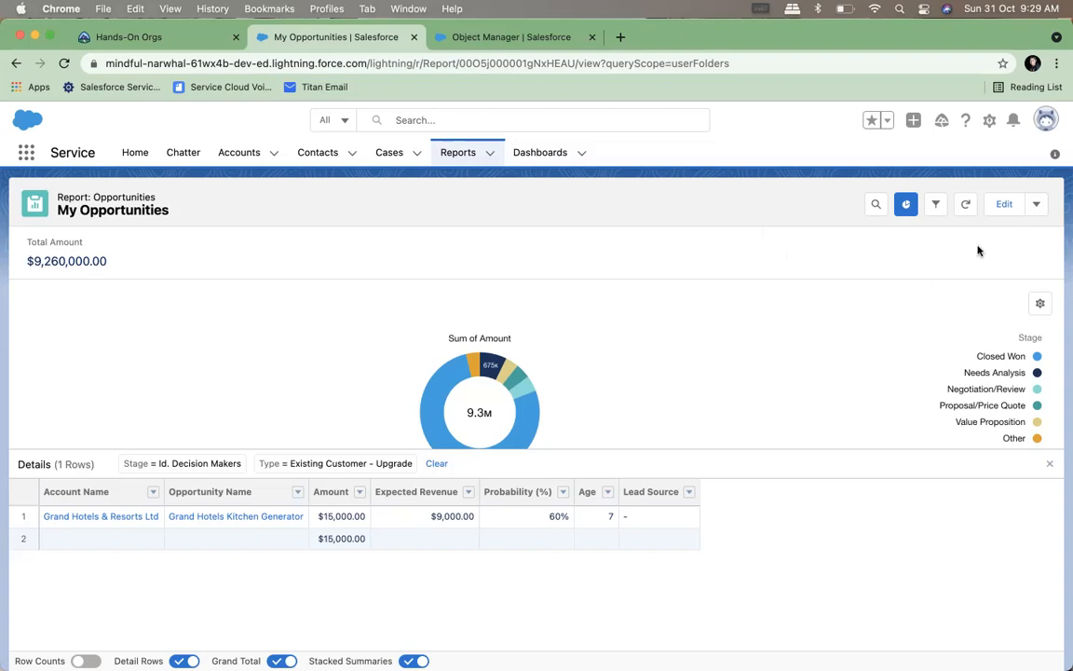
Open the report's subscription settings and set the frequency to Daily
left_click(1037, 204)
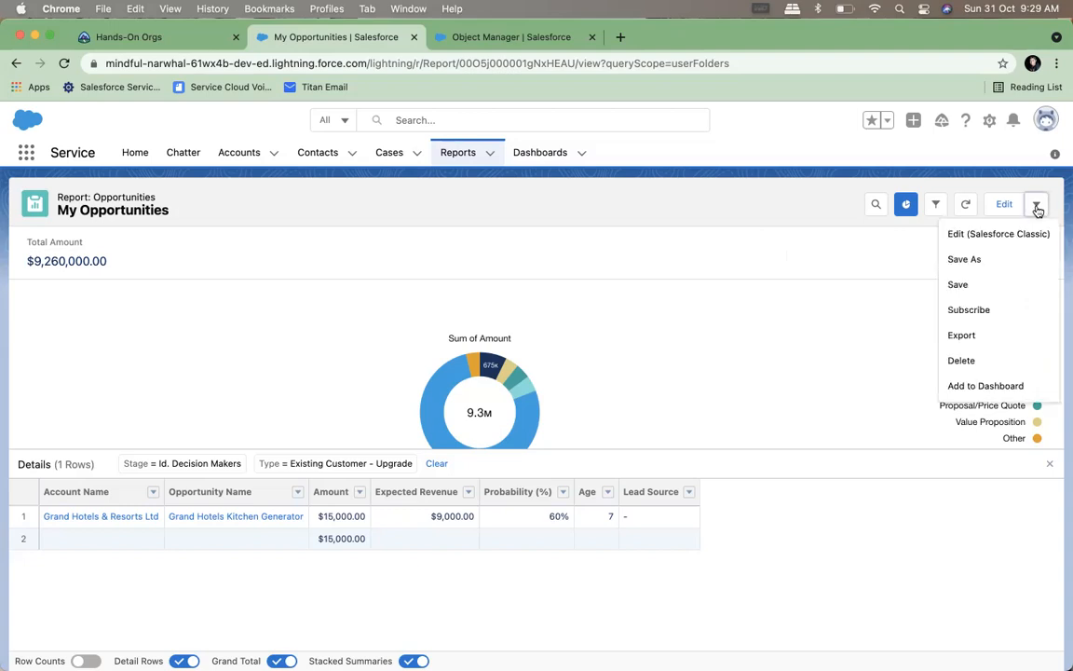
left_click(966, 310)
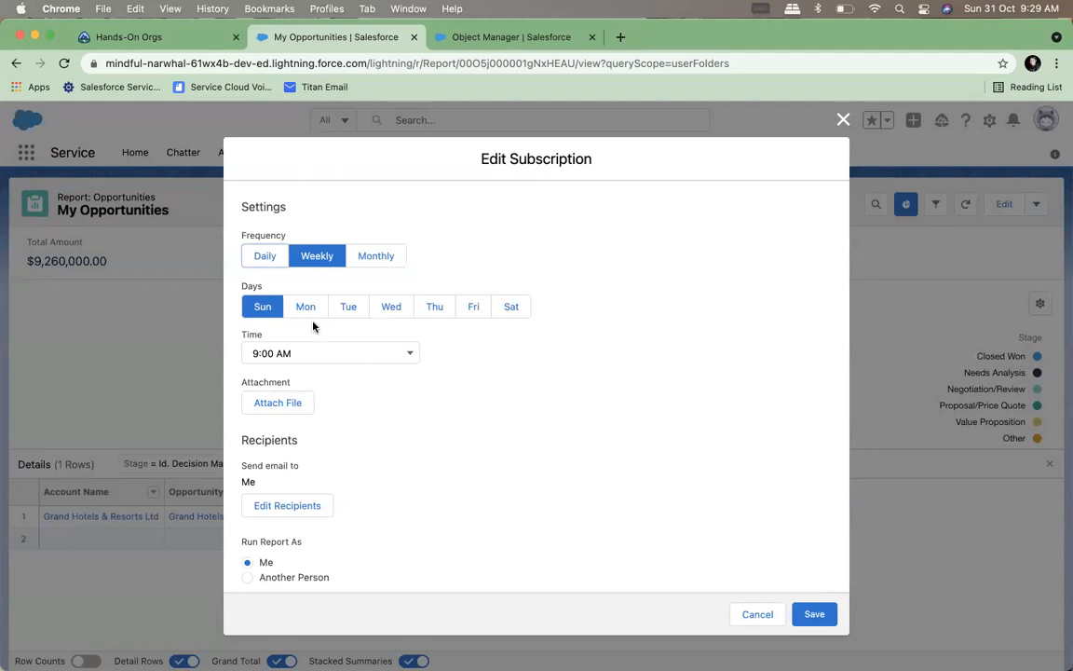
left_click(265, 255)
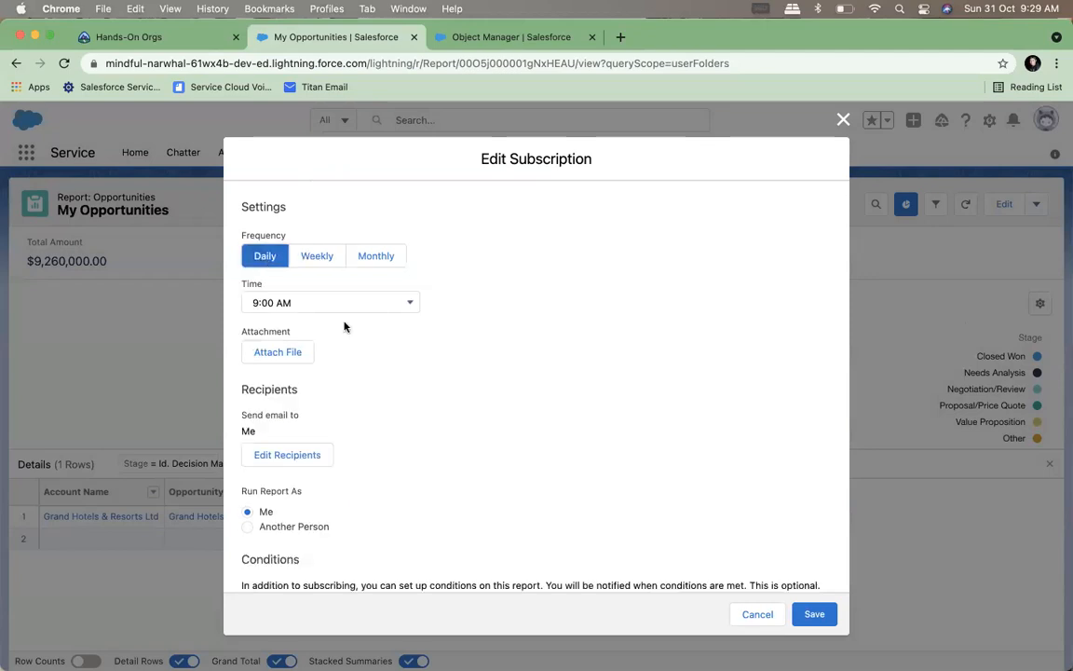
scroll(333, 439, "down", 2)
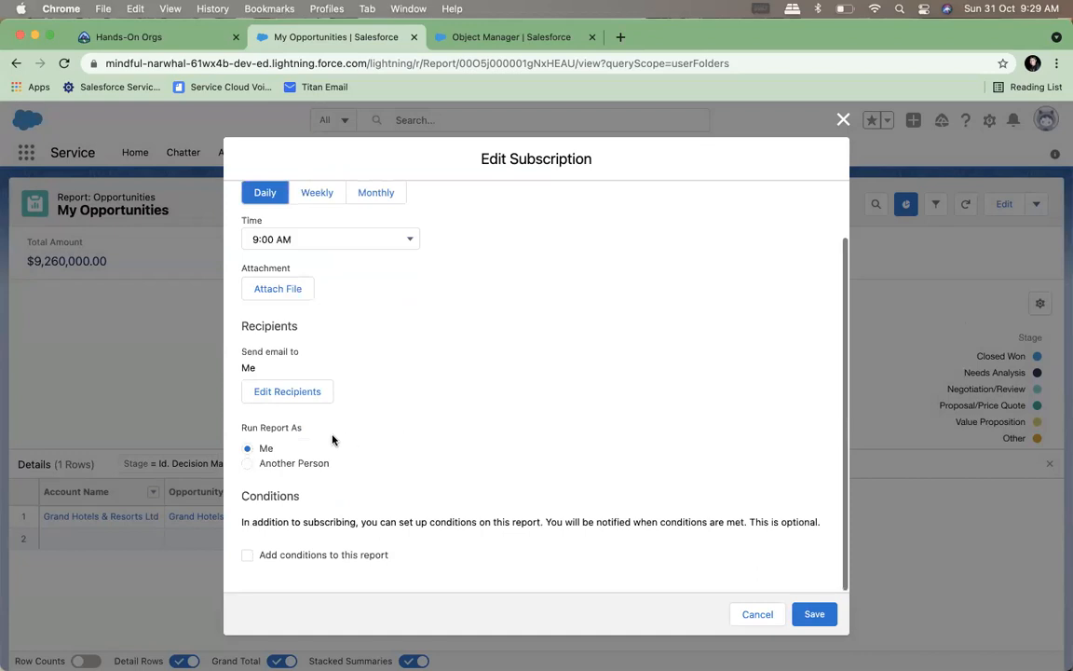
Examine the subscription's recipient settings, including the available entity types and the subscribers list, and close them without adding anyone
left_click(298, 398)
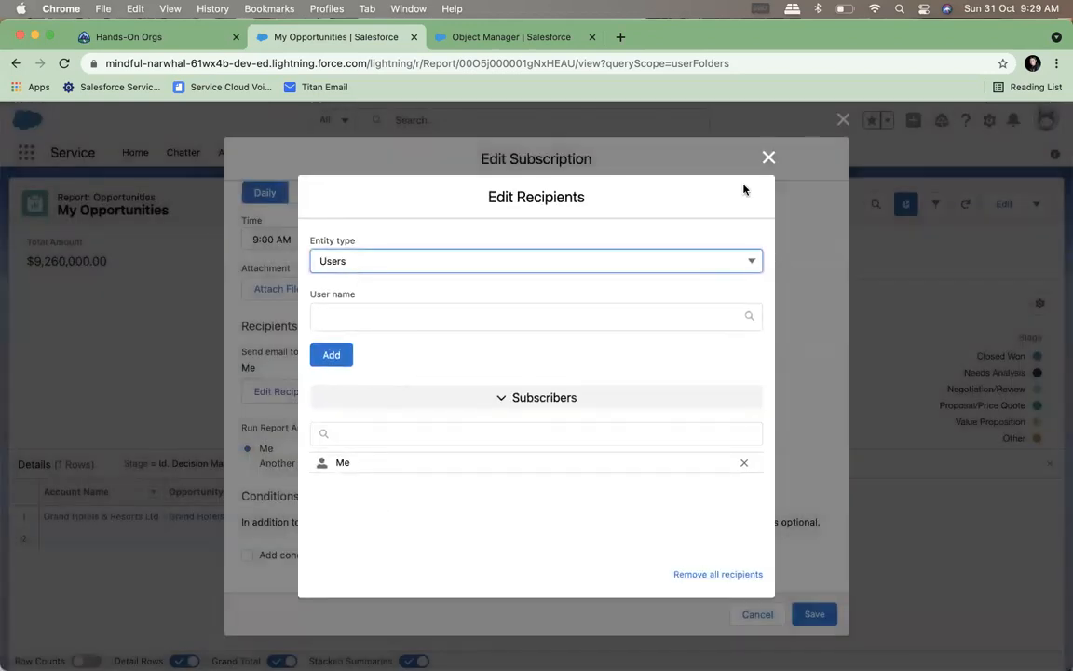
left_click(769, 158)
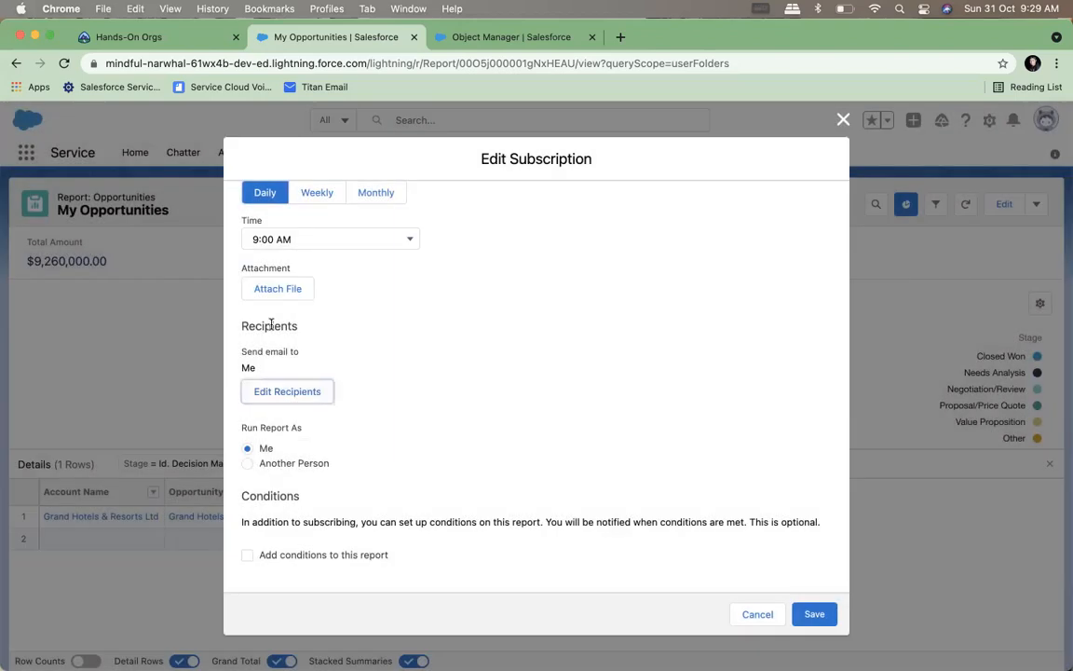
left_click(280, 392)
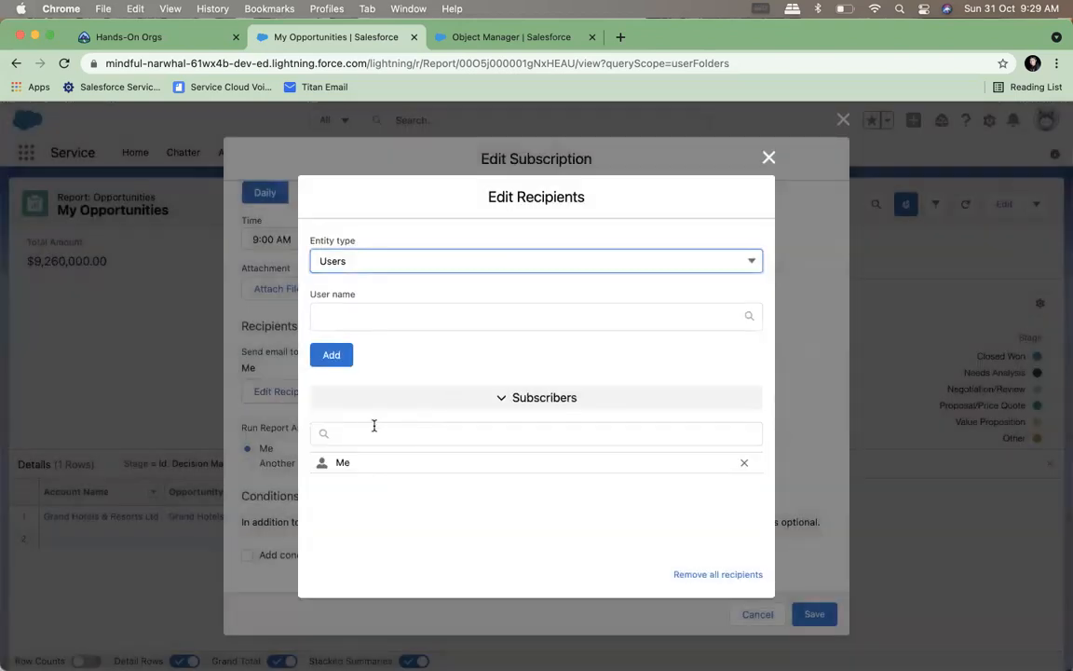
left_click(342, 262)
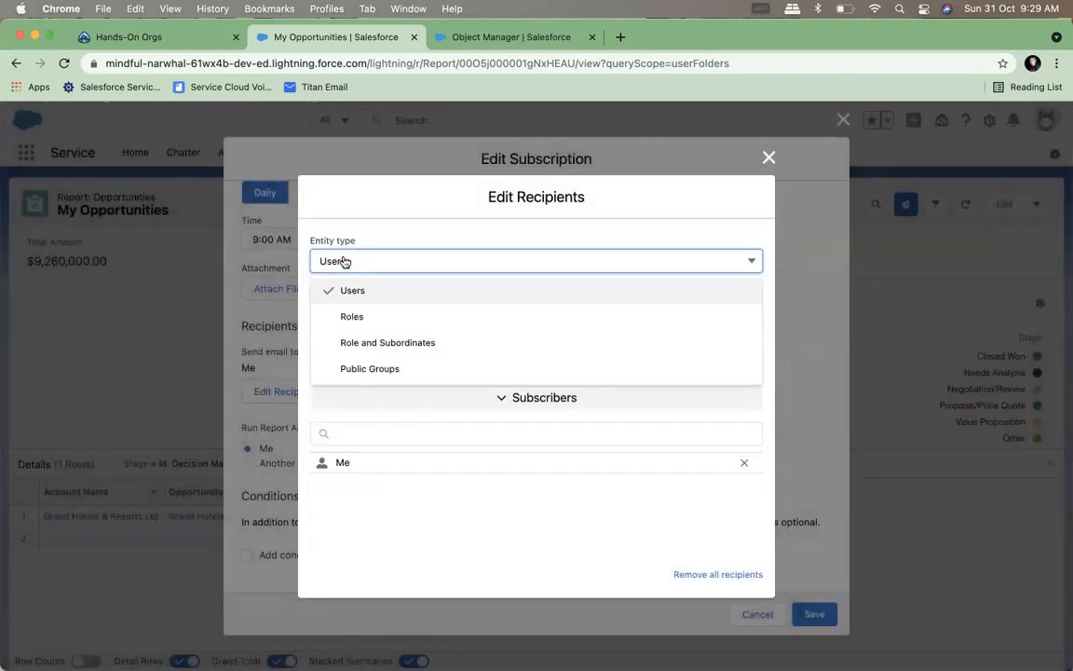
left_click(428, 210)
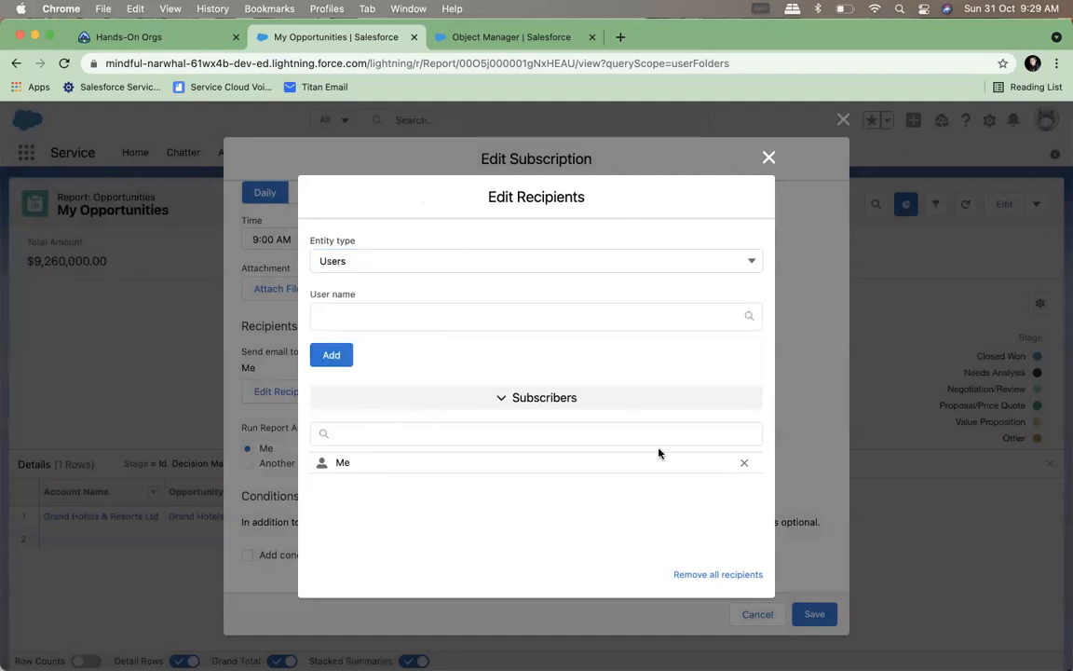
left_click(474, 434)
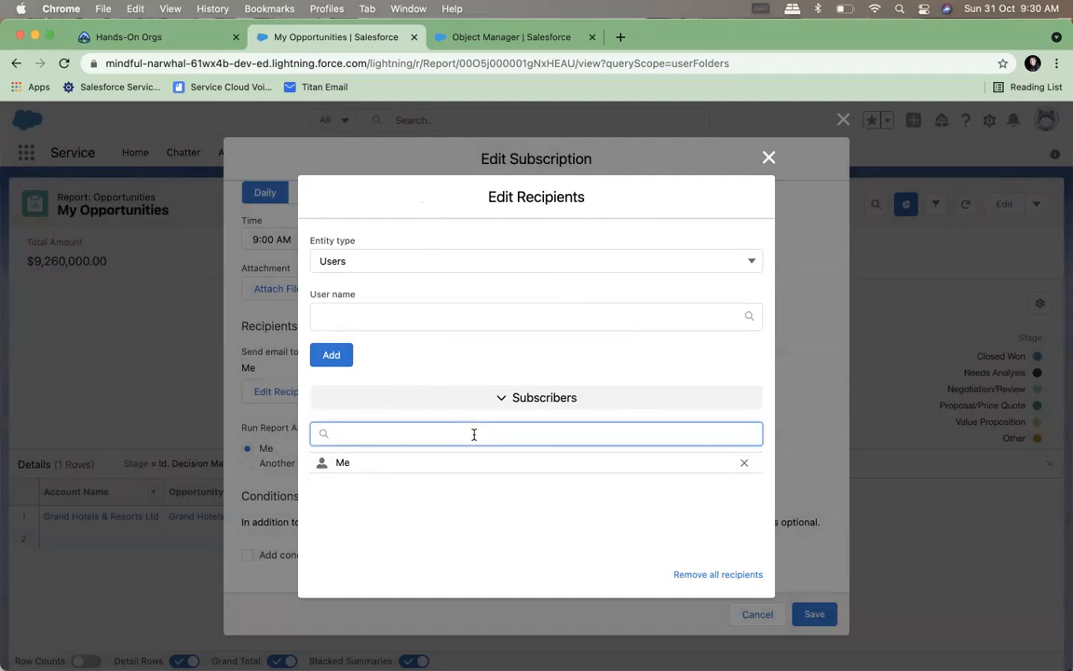
left_click(767, 160)
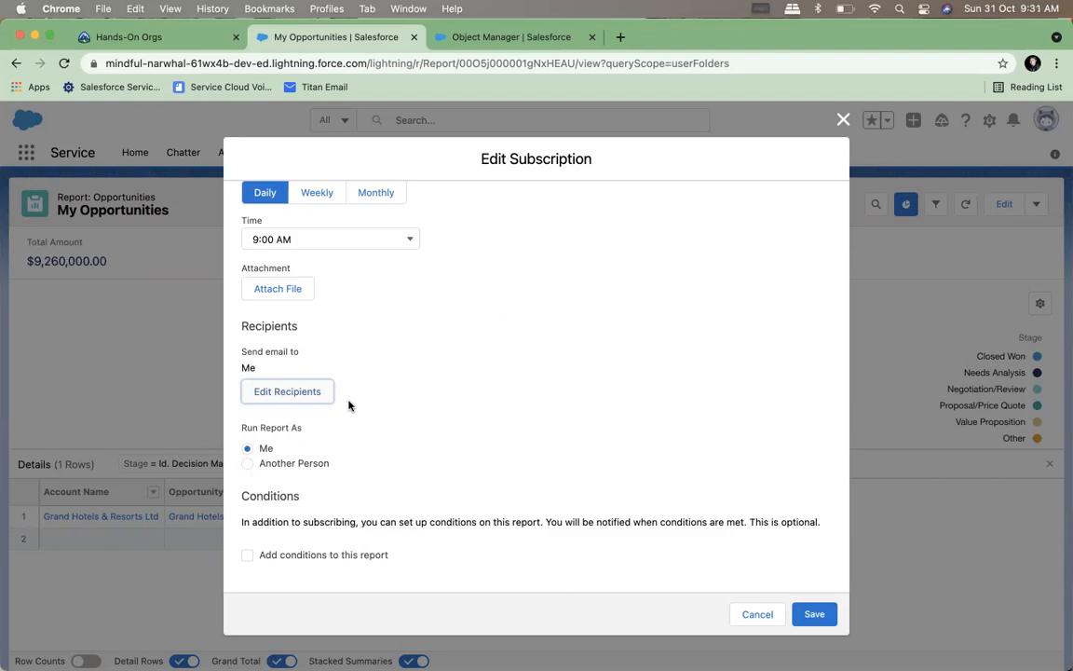
Set the subscription to run the report as another person and cancel the subscription changes
left_click(246, 464)
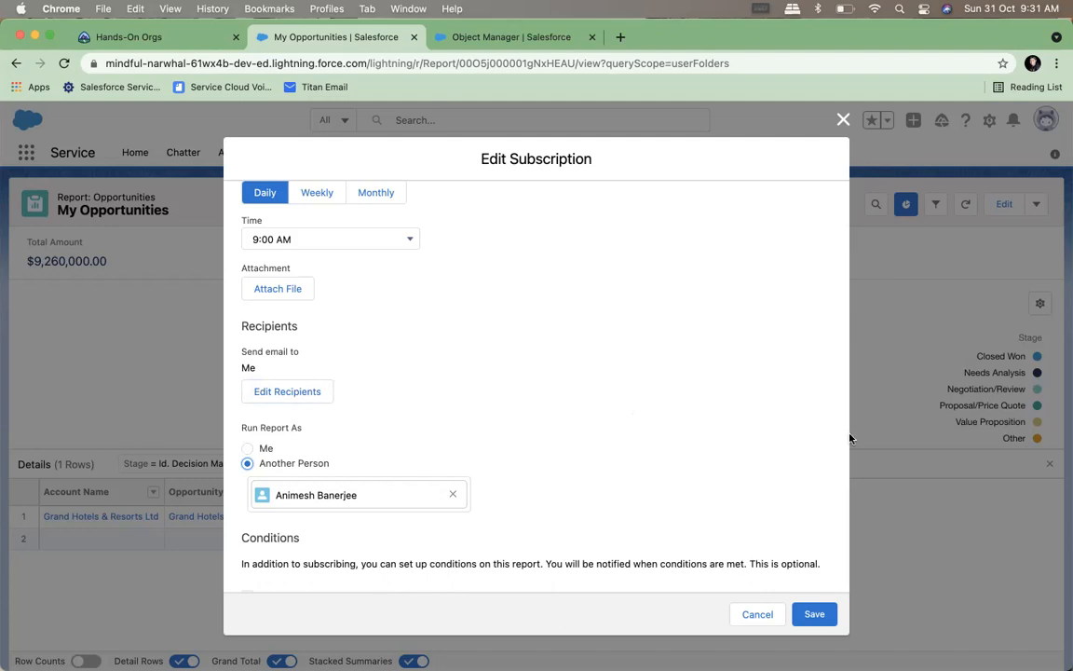
left_click(745, 619)
Look over the My Opportunities report once more and go to the Dashboards page
scroll(799, 361, "down", 3)
scroll(798, 361, "down", 2)
scroll(798, 362, "up", 5)
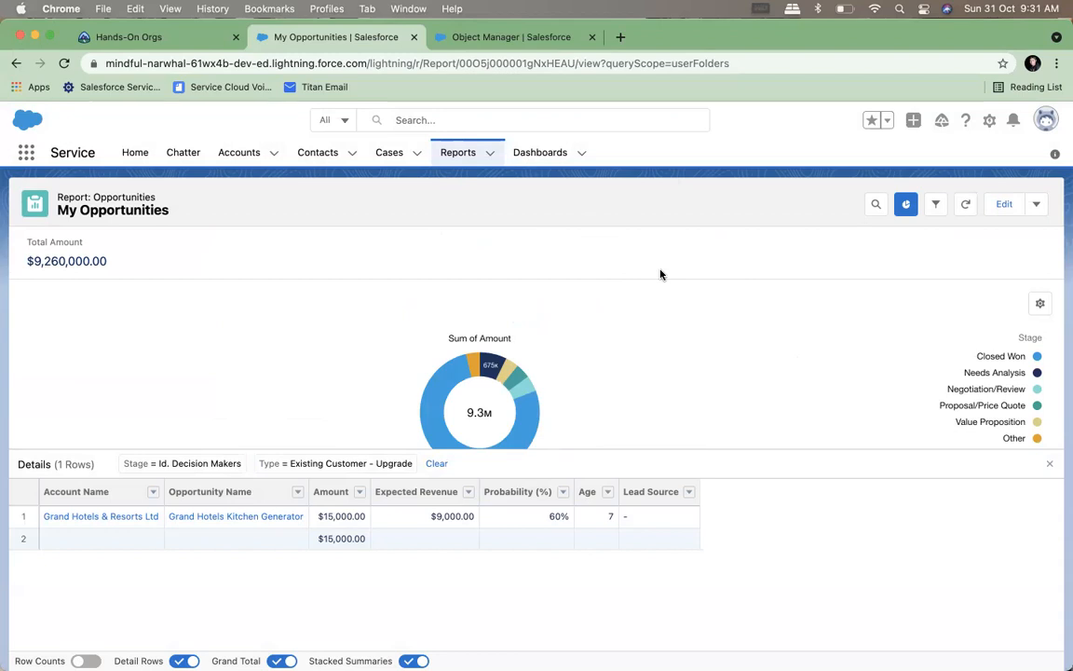
left_click(549, 154)
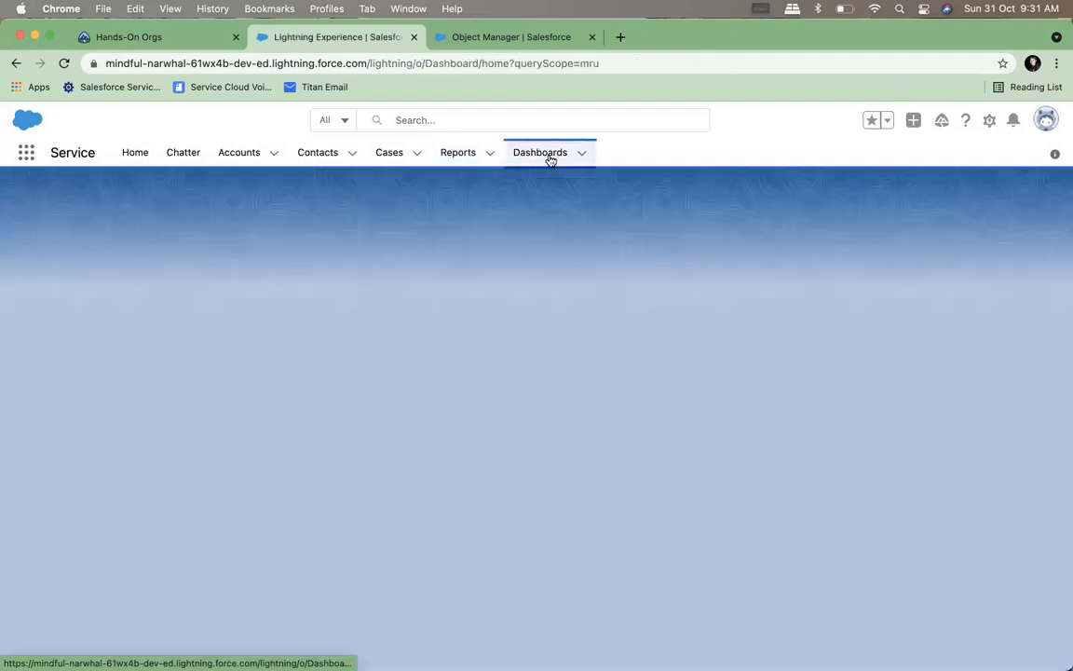
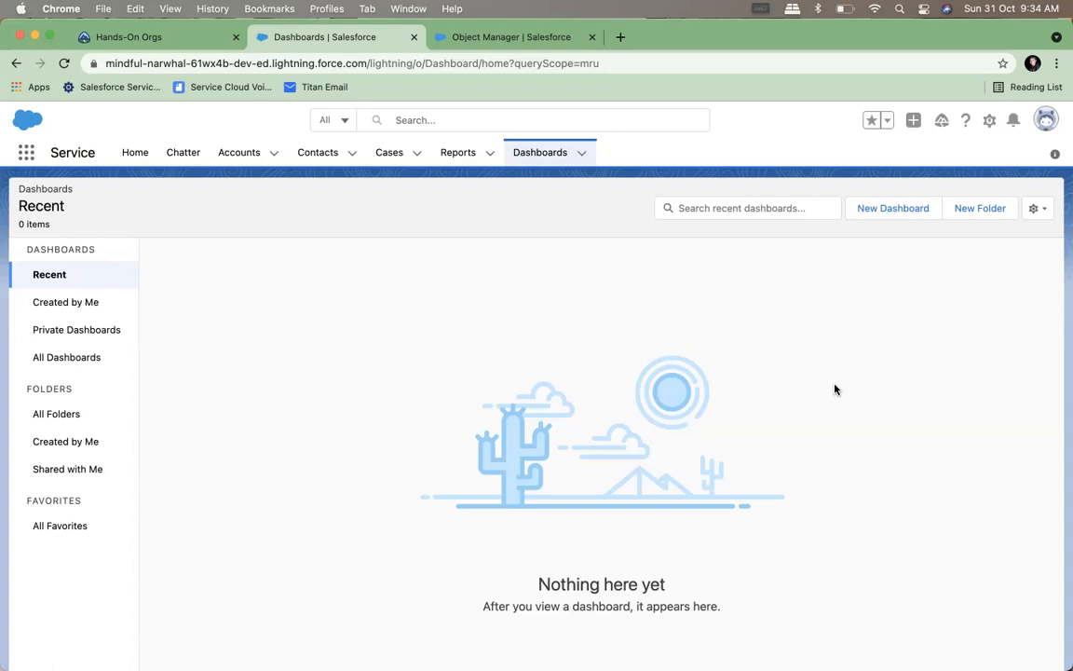
Start a new dashboard and name it MyDashboard, leaving its description empty
left_click(886, 215)
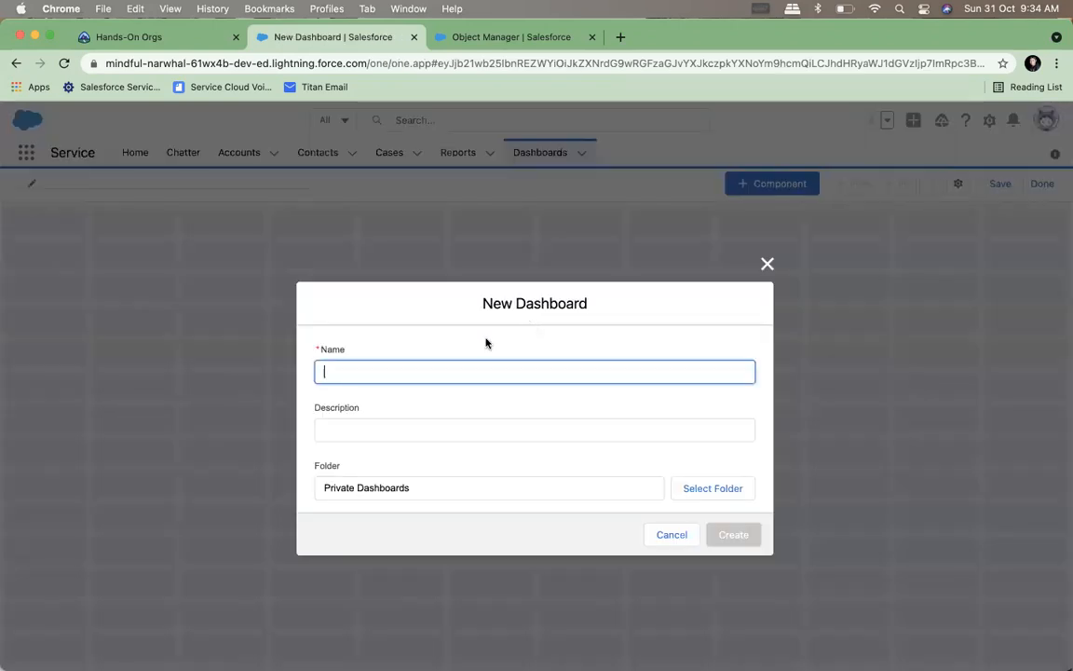
type("My")
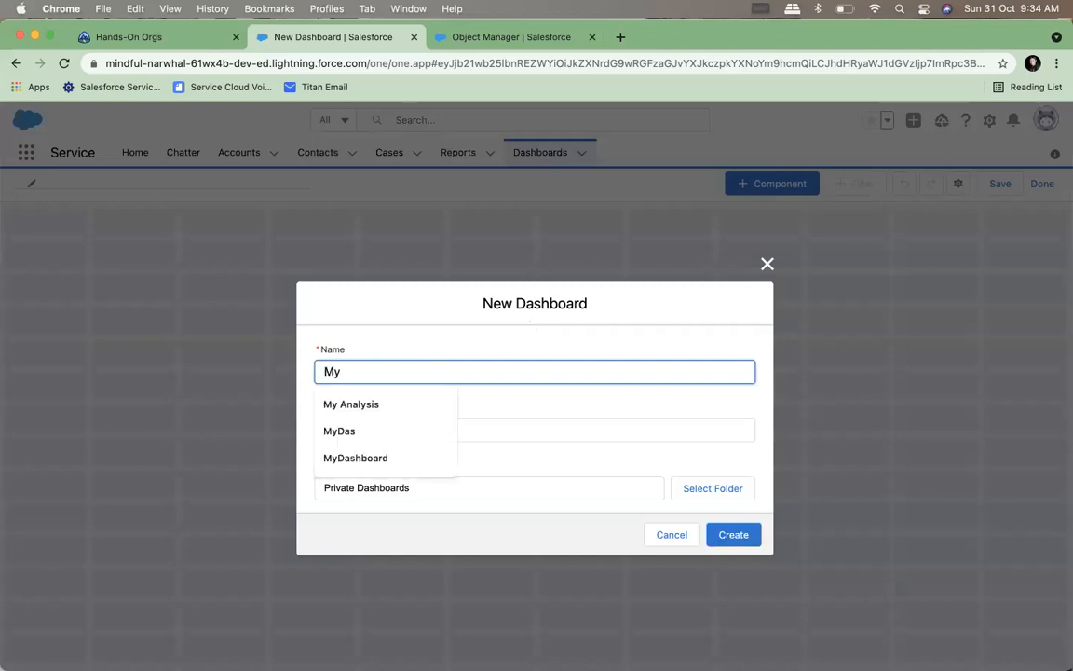
left_click(419, 462)
left_click(398, 430)
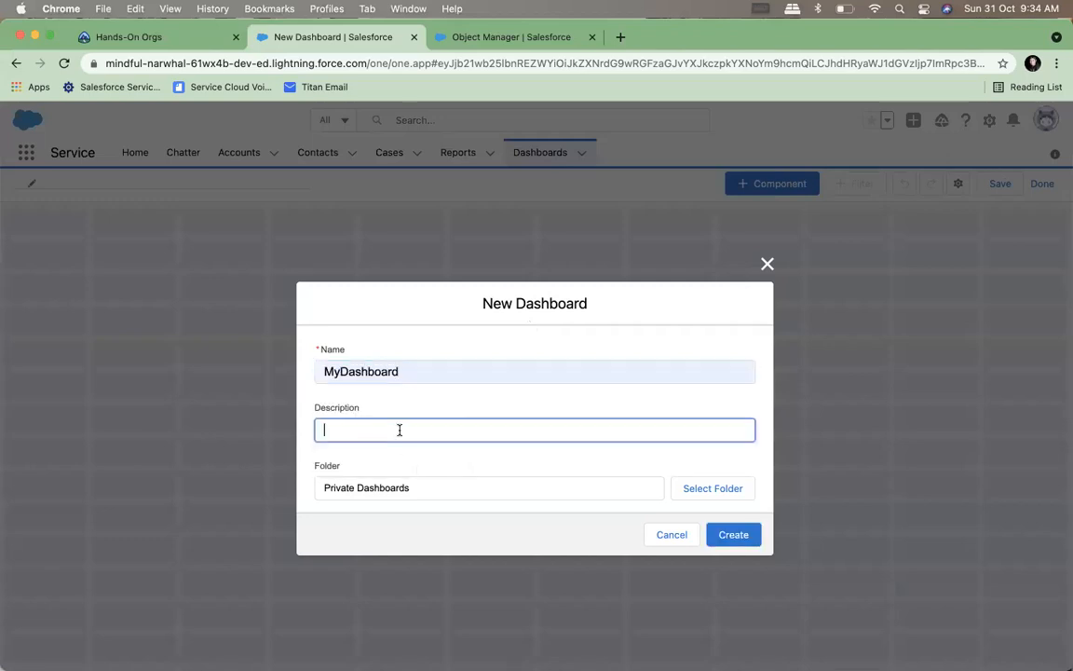
left_click(490, 486)
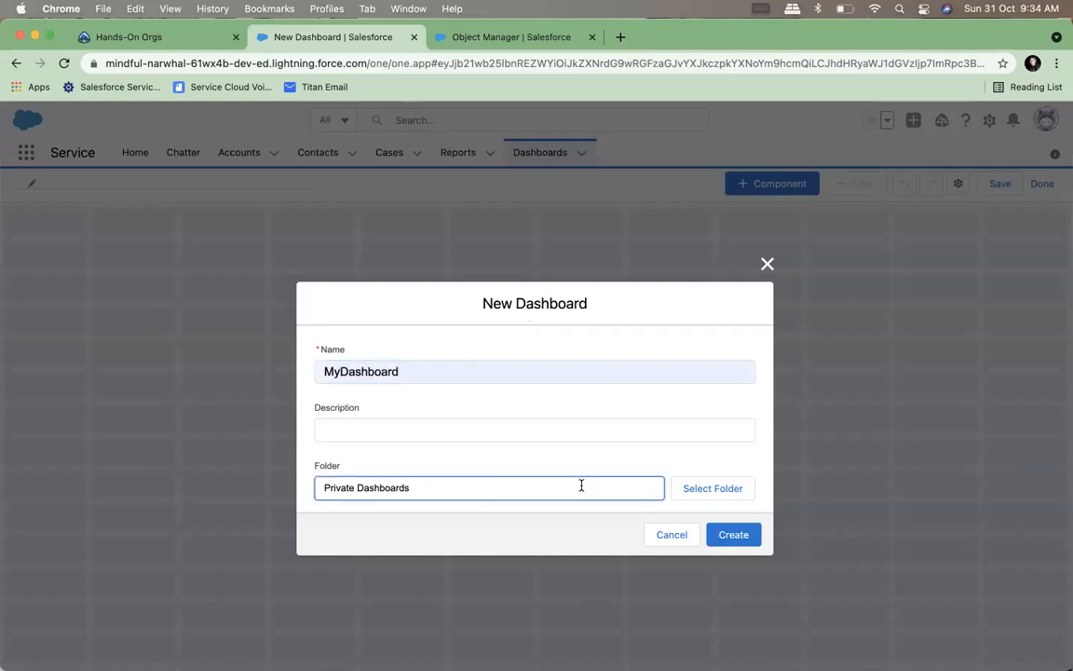
Create a folder labelled Public, choose it as the dashboard's folder, and create the dashboard
left_click(705, 490)
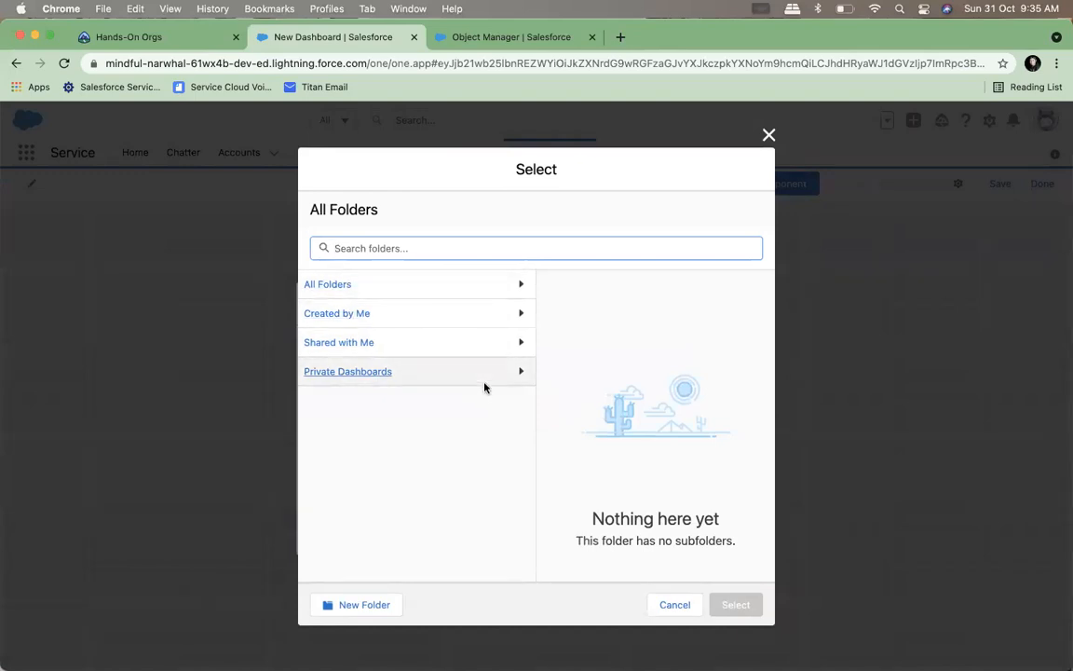
left_click(466, 289)
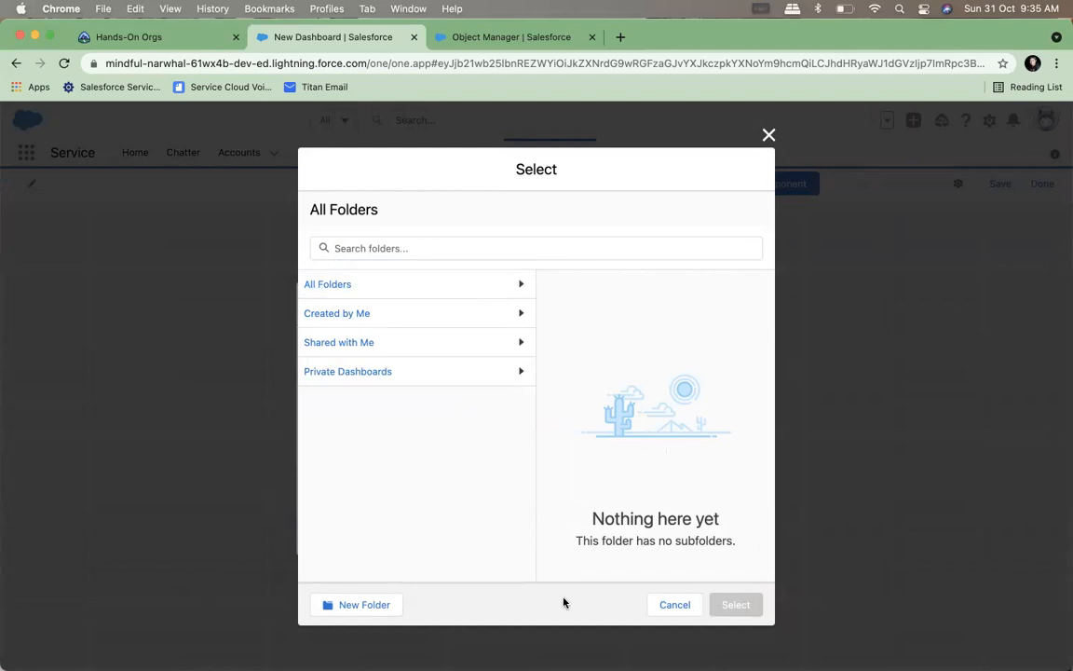
left_click(373, 607)
left_click(446, 372)
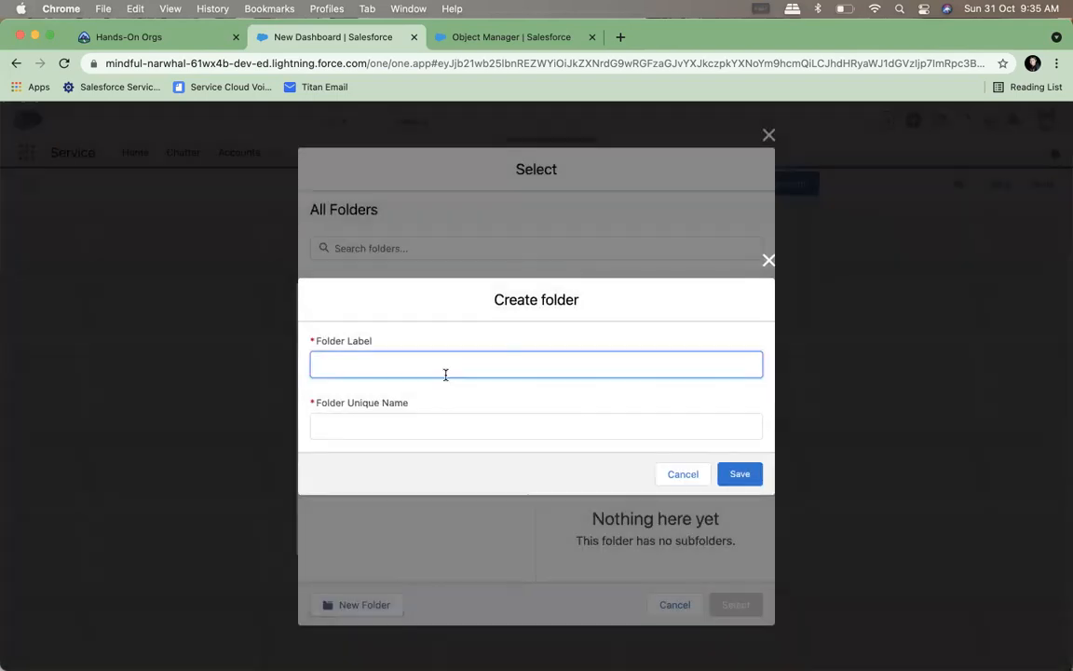
type("Public")
left_click(483, 421)
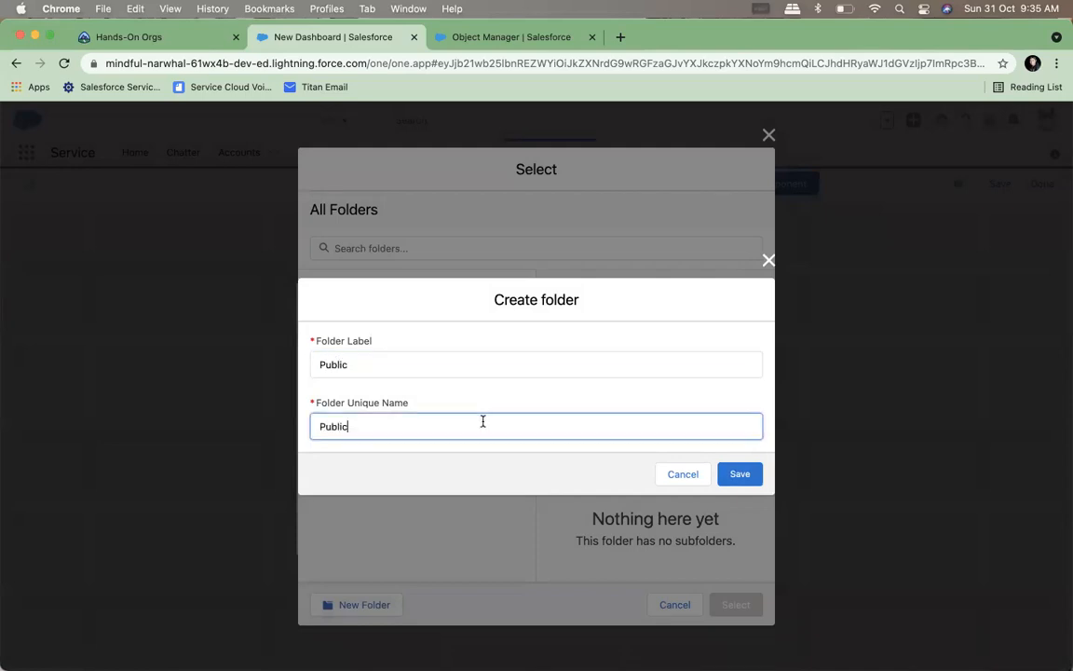
left_click(747, 474)
left_click(731, 613)
left_click(732, 540)
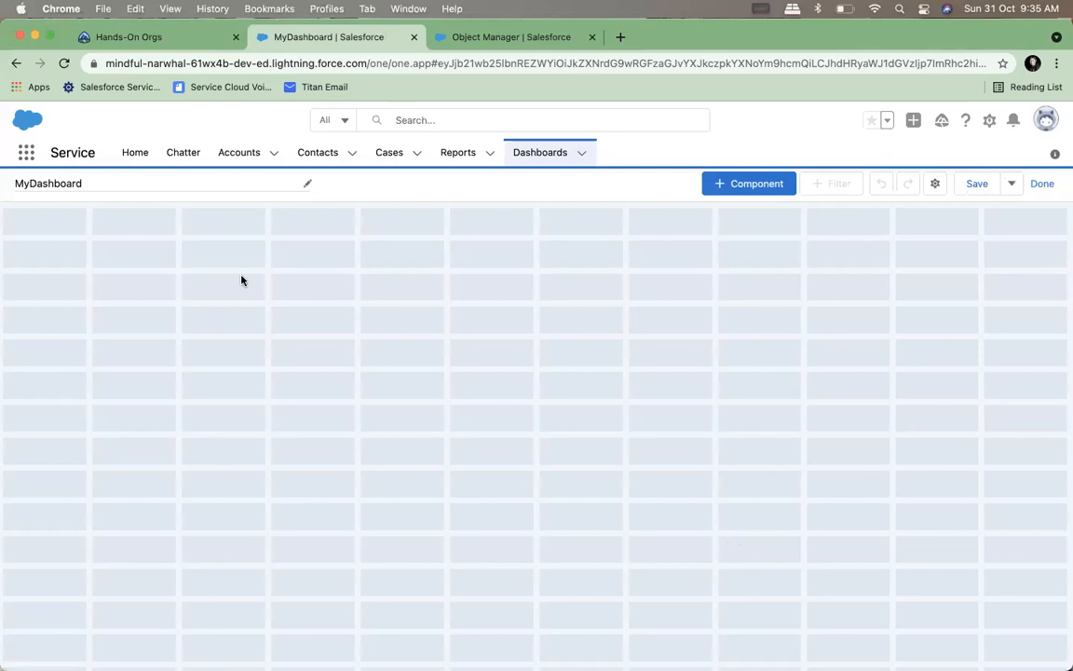
Add the My Opportunities report to the dashboard as a donut chart of Sum of Amount sliced by Stage
left_click(760, 183)
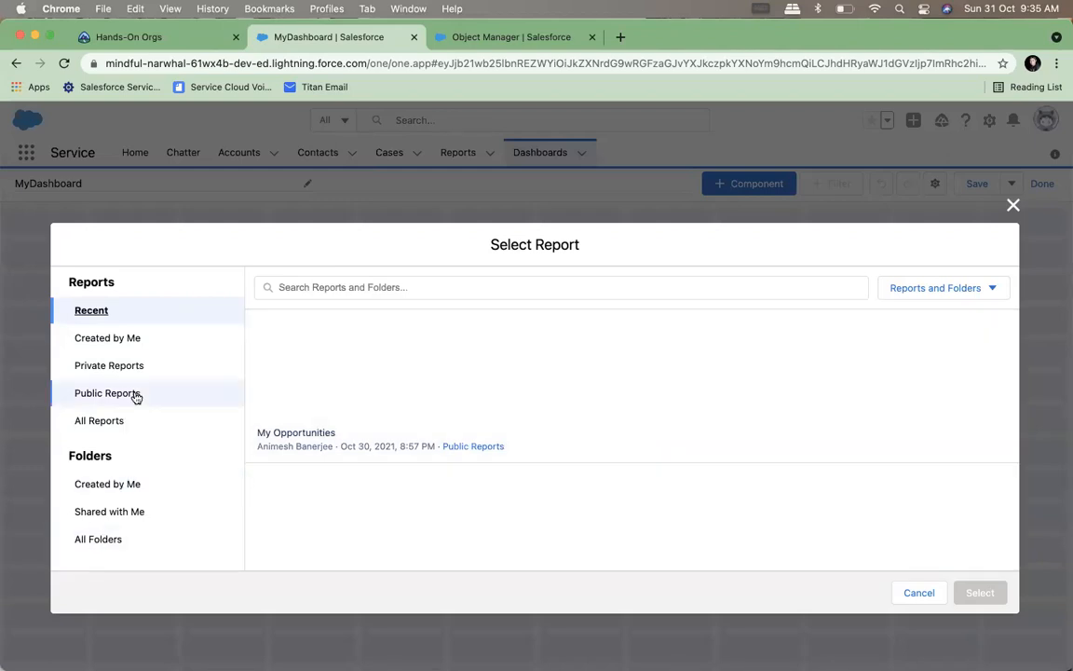
left_click(106, 421)
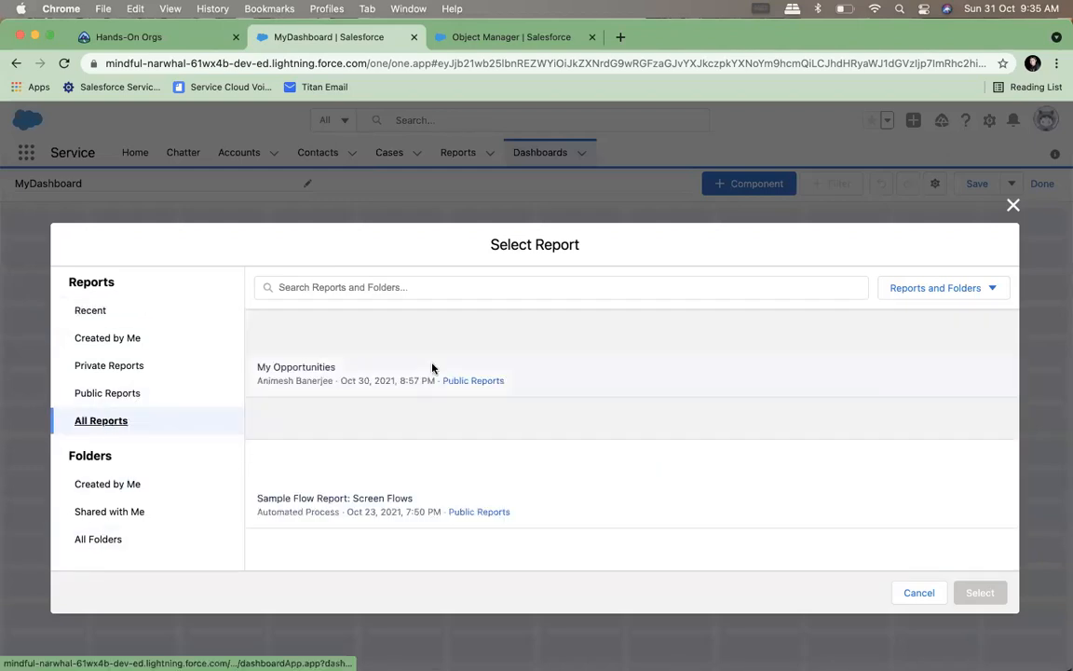
left_click(326, 357)
left_click(977, 592)
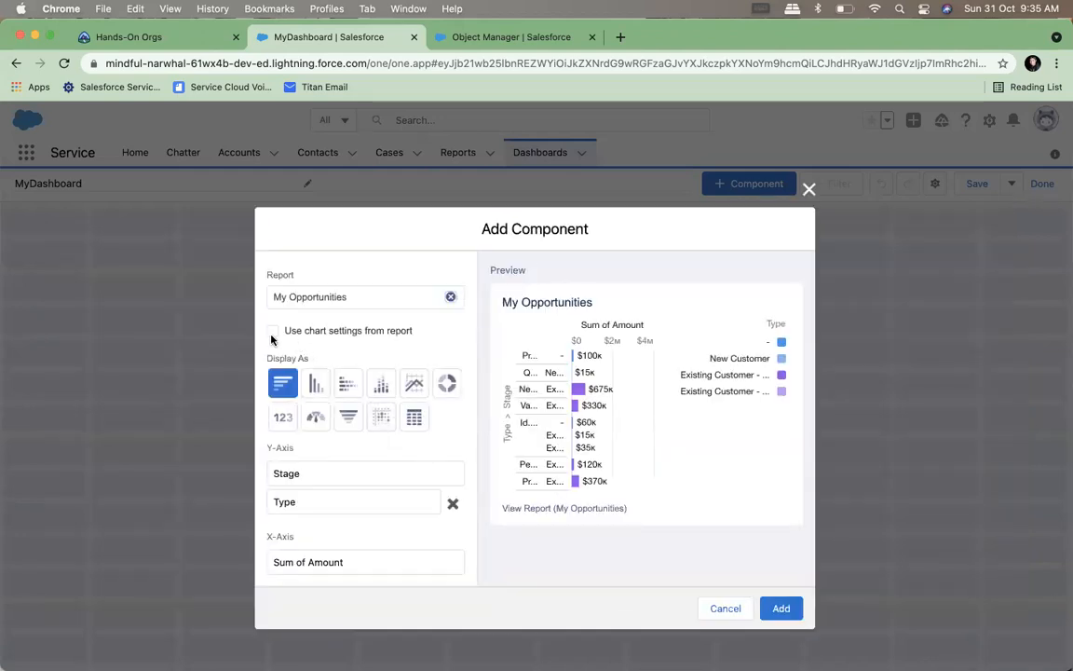
left_click(315, 416)
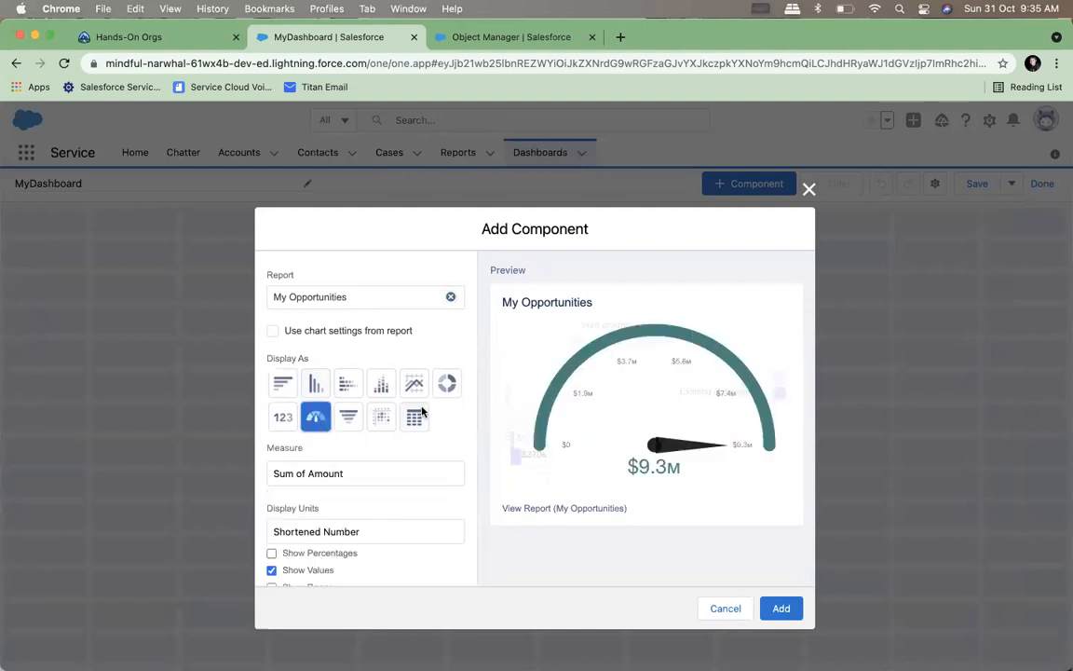
left_click(447, 385)
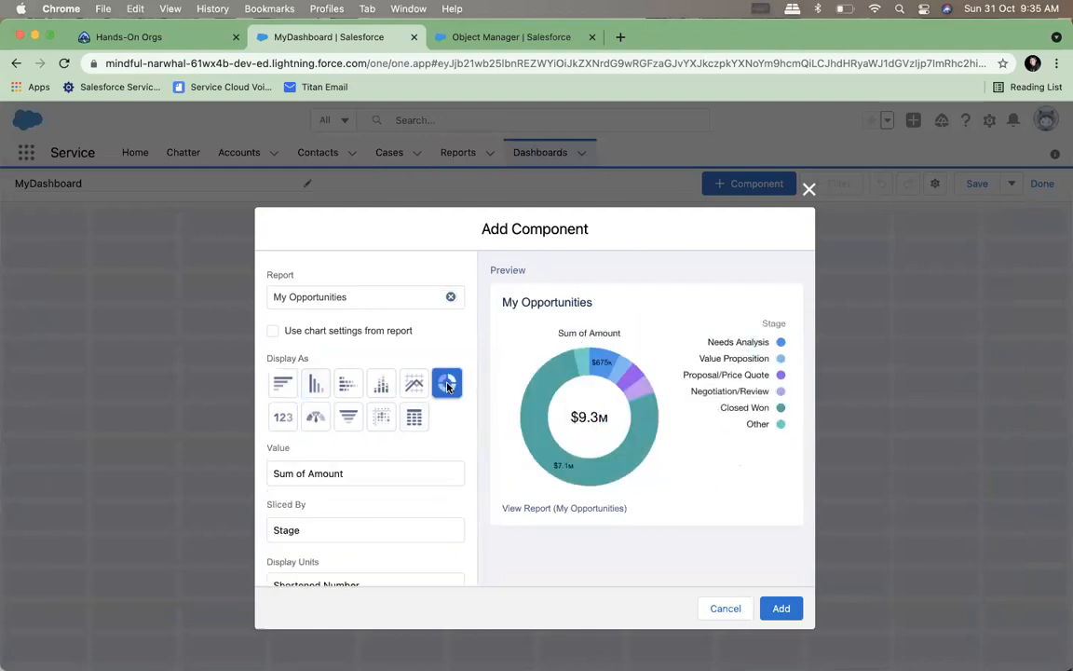
left_click(781, 608)
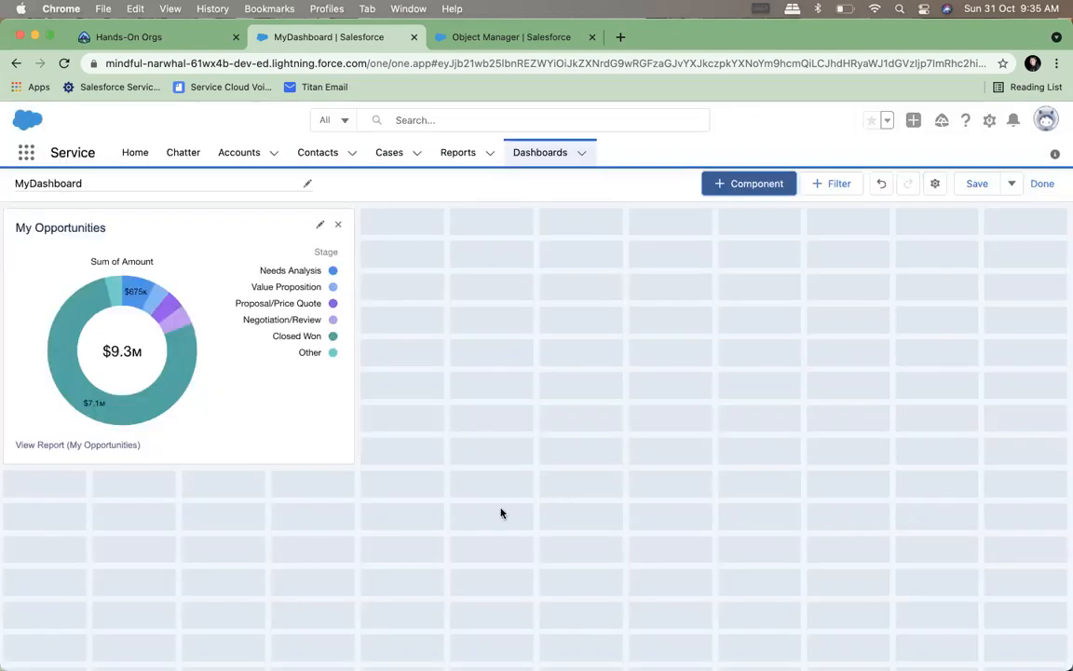
Add the Sample Flow Report: Screen Flows as a horizontal bar chart and place it directly right of the donut chart
left_click(754, 184)
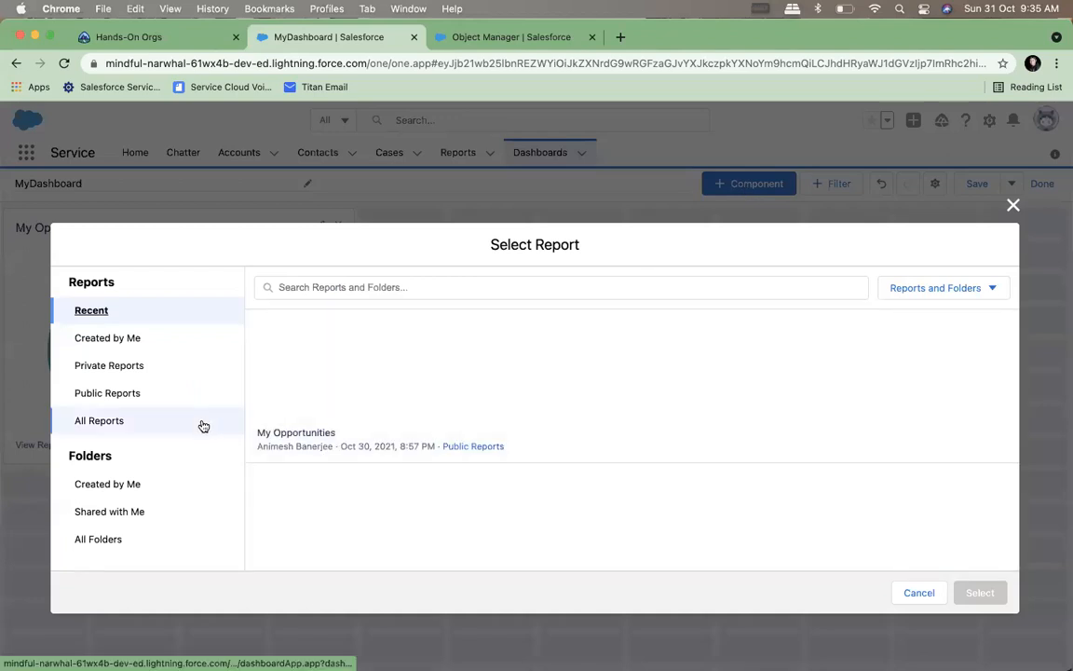
left_click(205, 422)
left_click(321, 488)
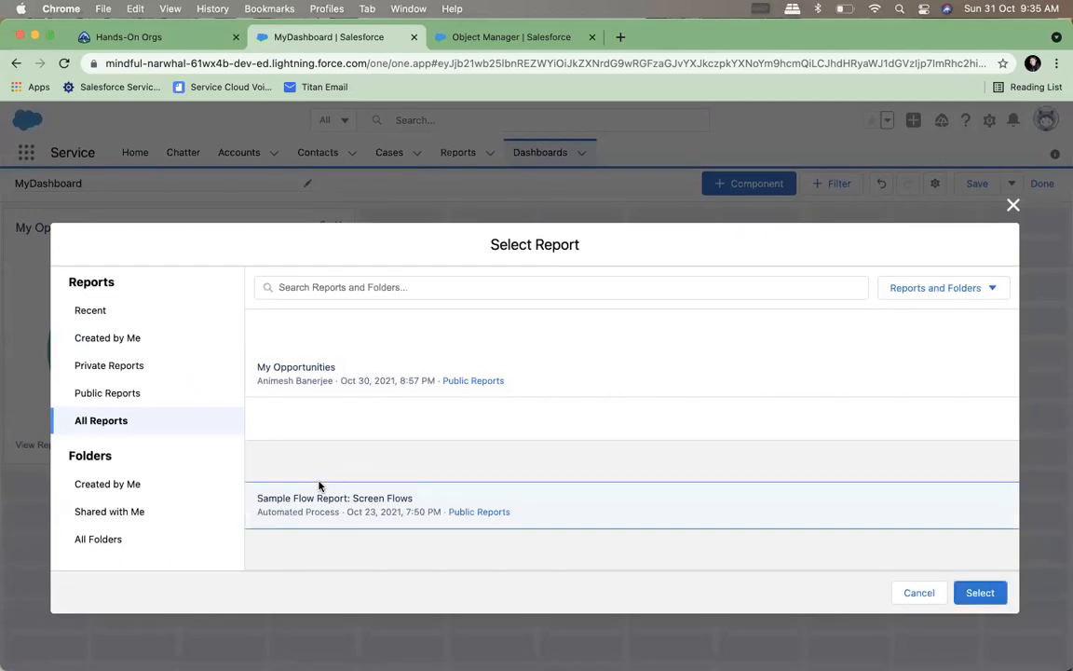
left_click(973, 594)
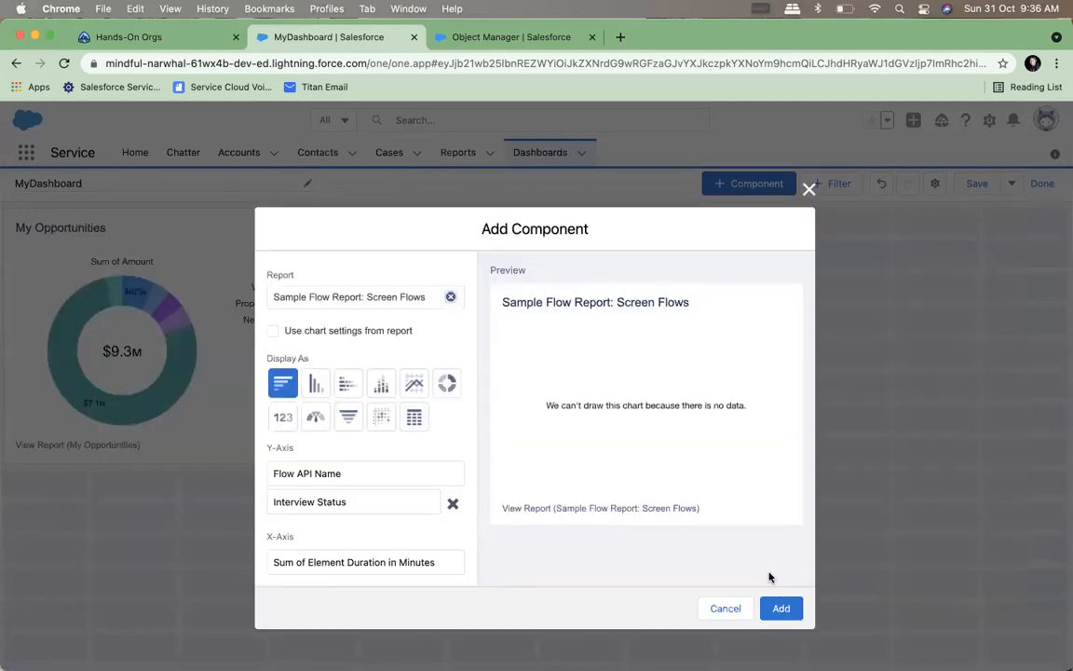
left_click(780, 609)
left_click_drag(172, 510, 559, 266)
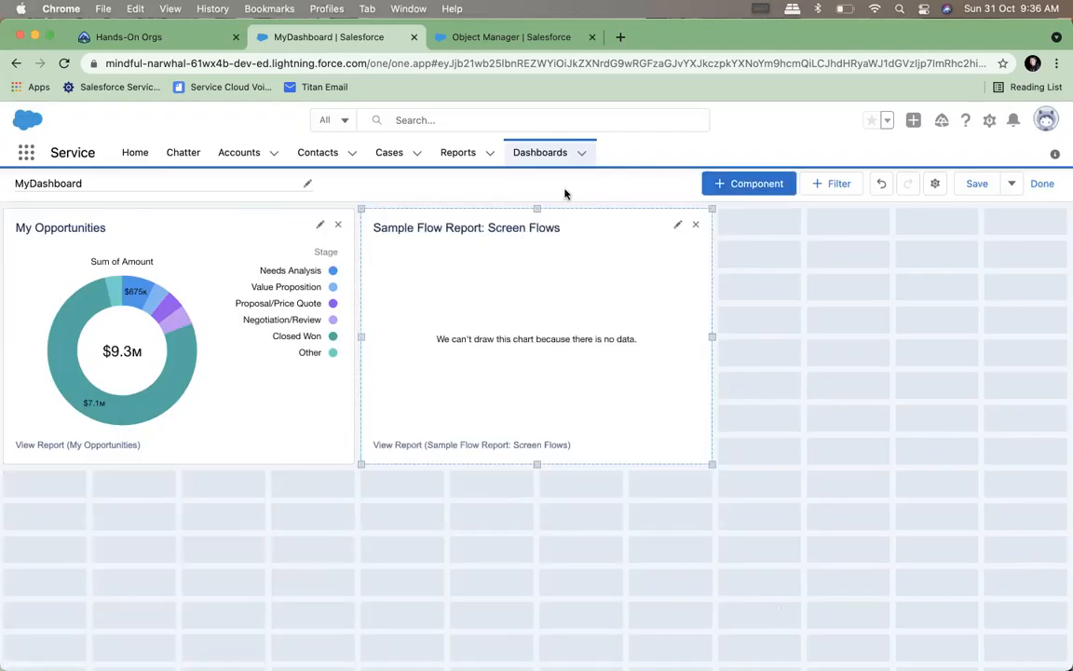
Add My Opportunities as a gauge showing Sum of Amount, place it right of the Sample Flow component, and save the dashboard
left_click(723, 183)
left_click(99, 423)
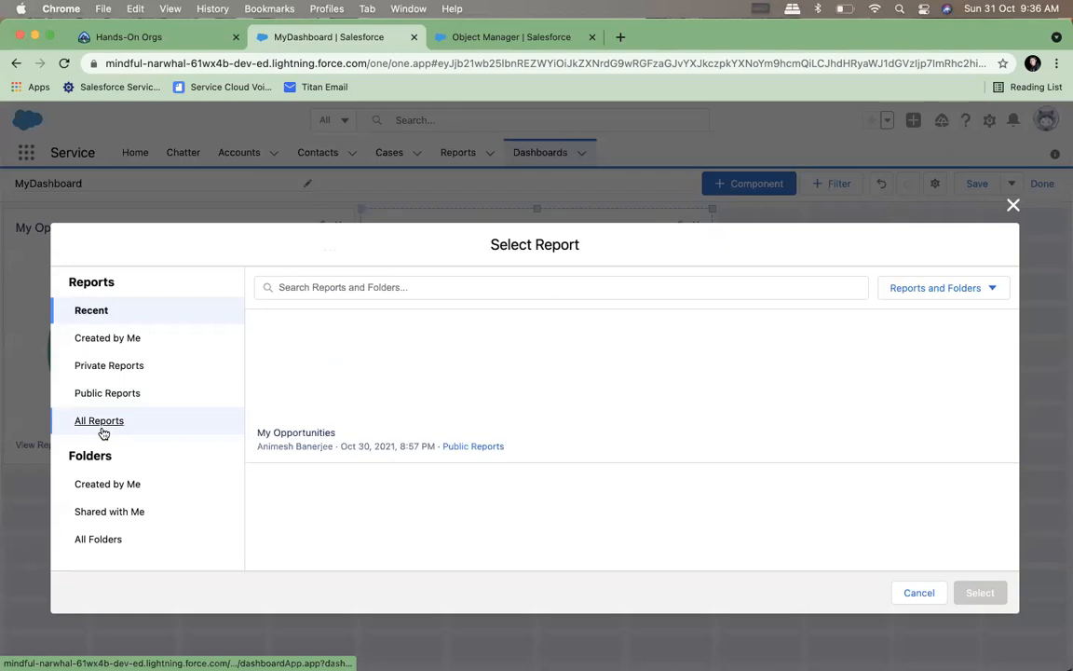
left_click(487, 366)
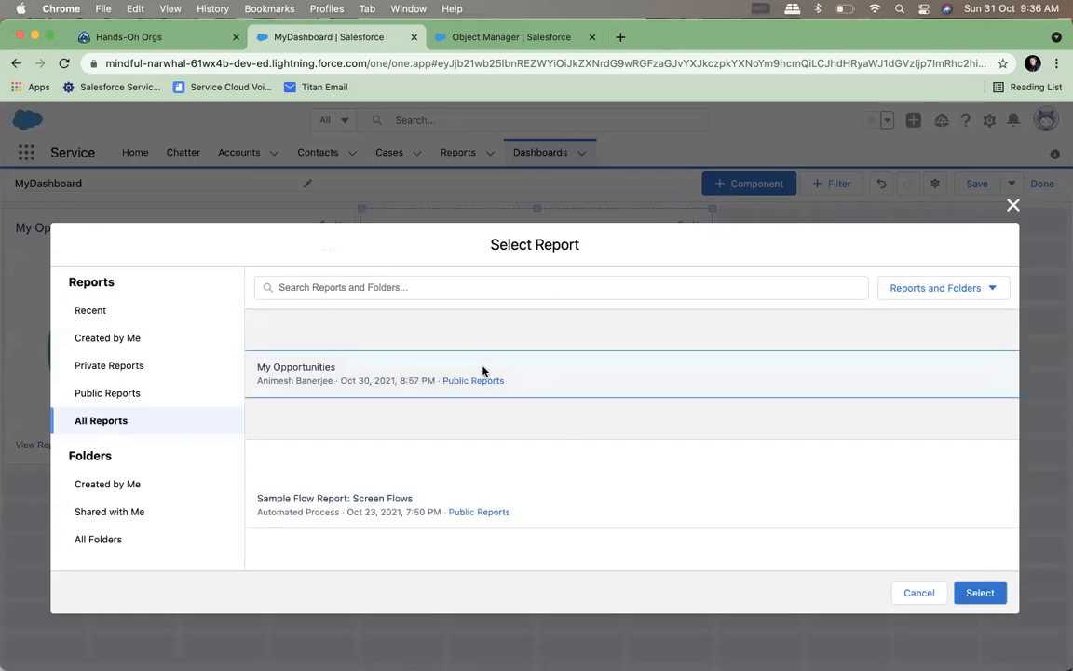
left_click(978, 592)
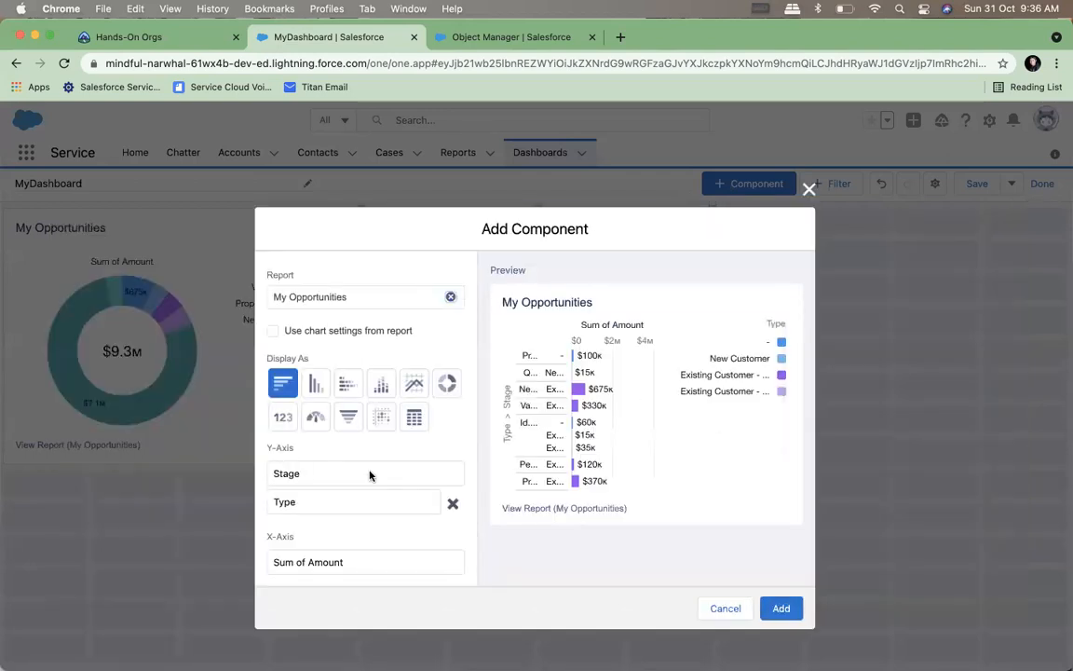
left_click(316, 417)
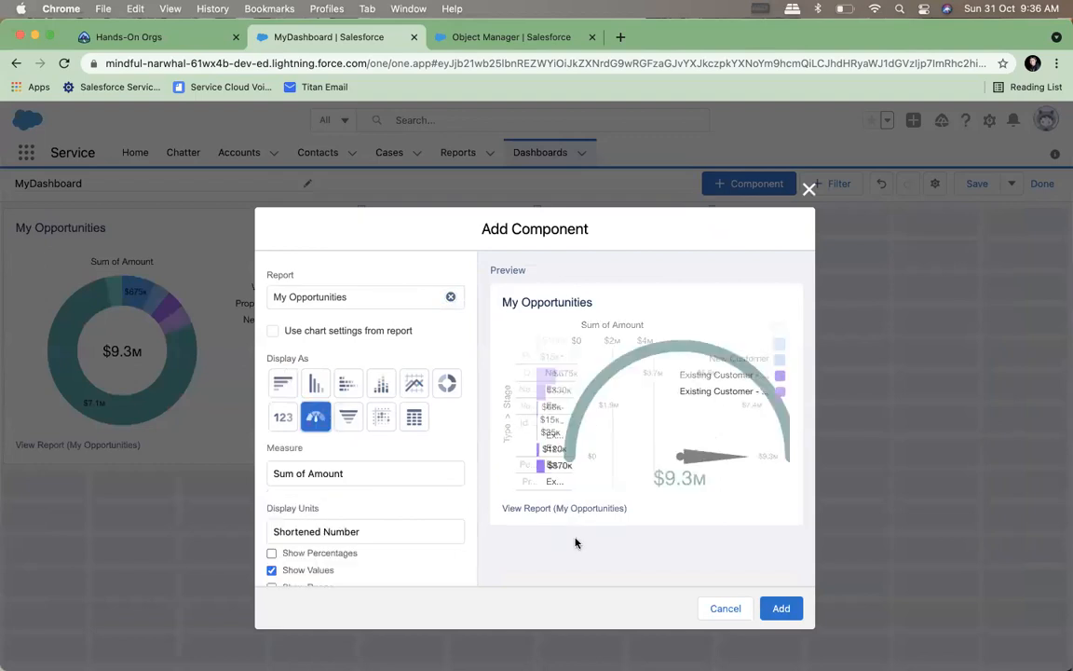
left_click(782, 608)
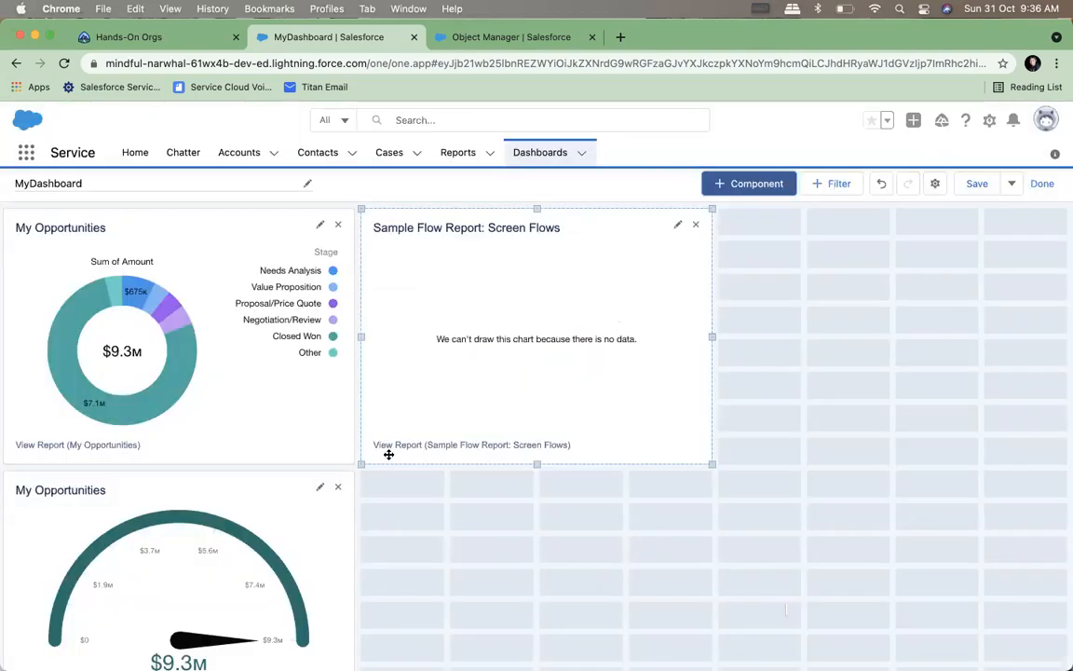
left_click_drag(214, 513, 965, 359)
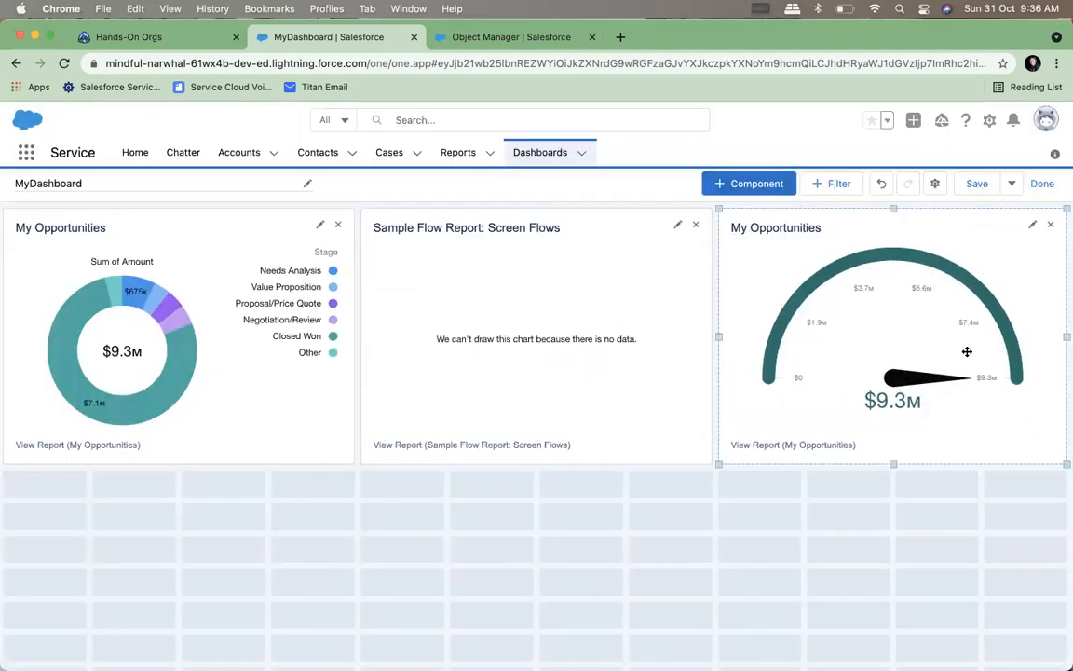
left_click(976, 184)
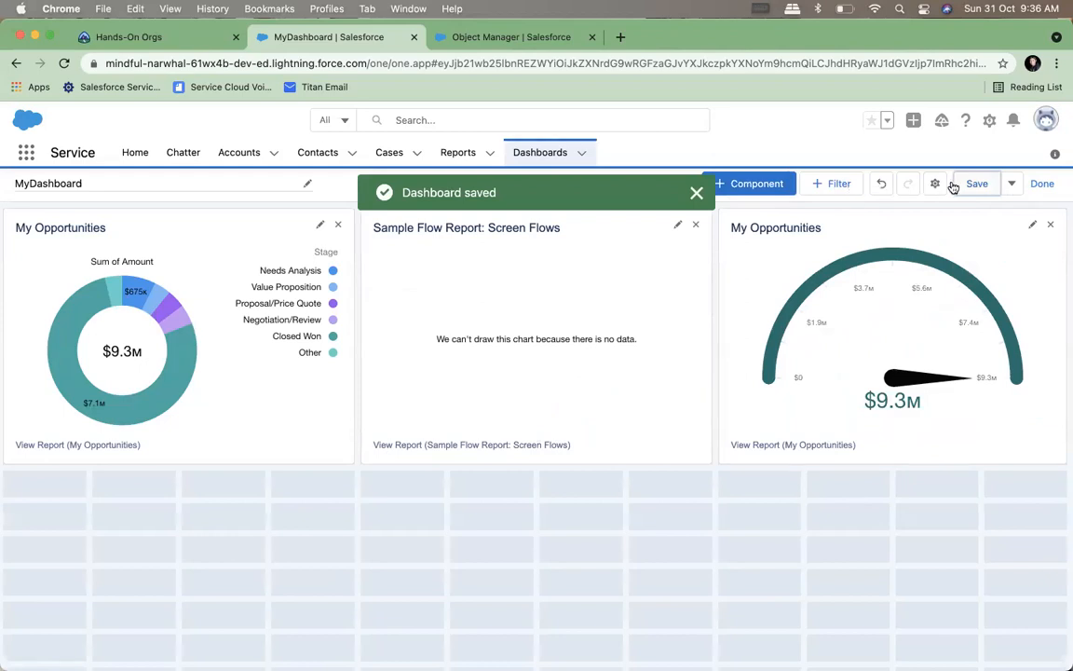
Look over the dashboard's properties without changing them, and open the saved MyDashboard from the dashboards list
left_click(935, 185)
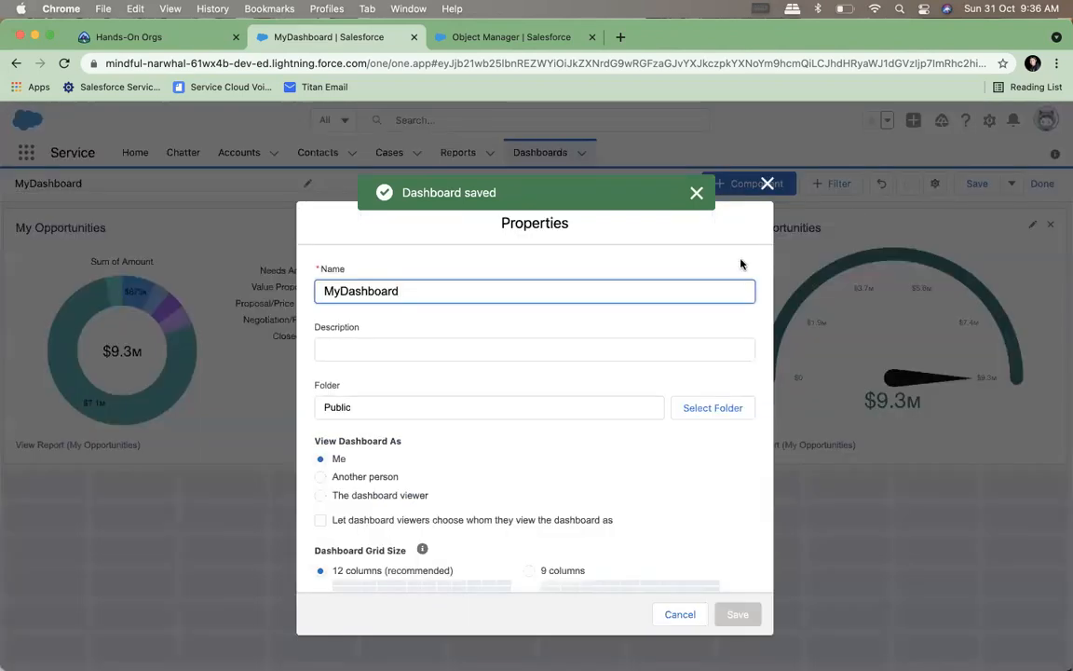
left_click(764, 184)
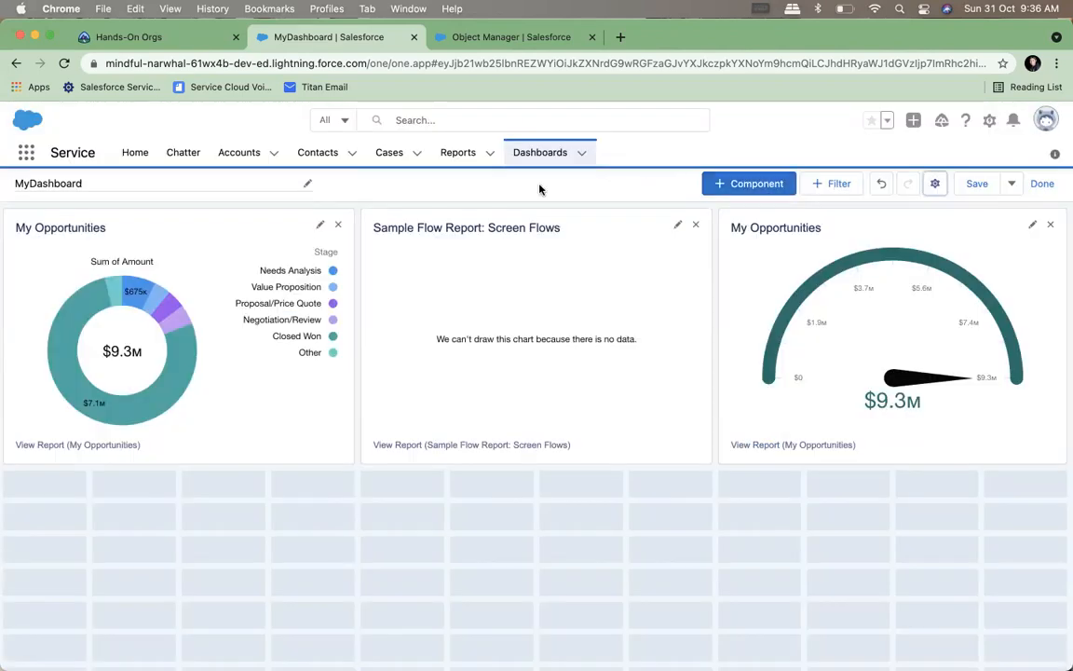
left_click(529, 160)
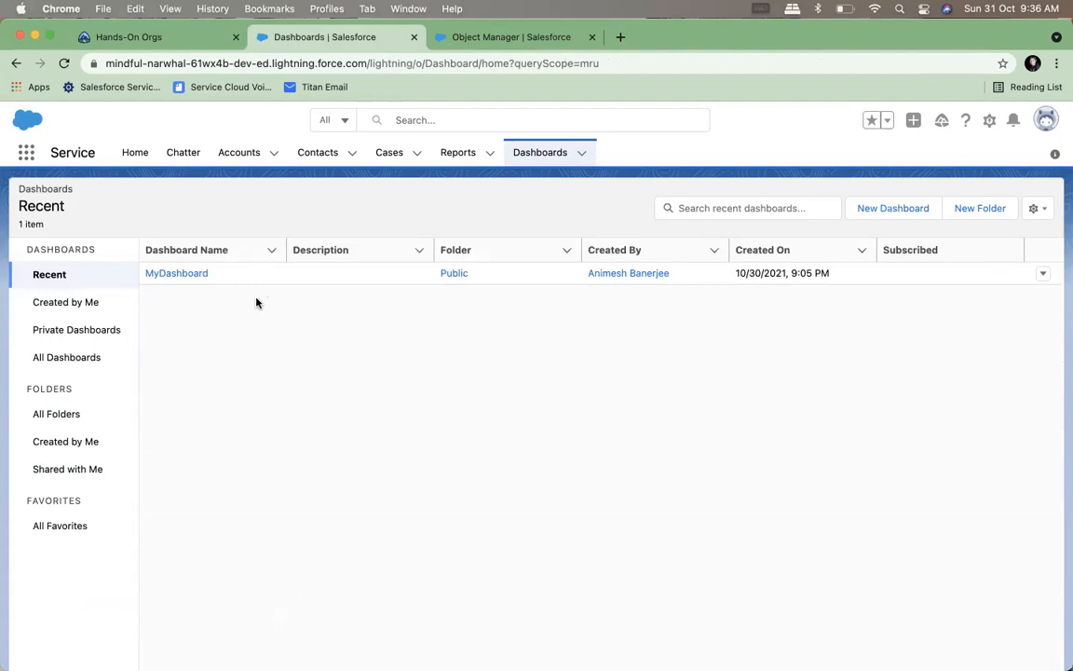
left_click(200, 276)
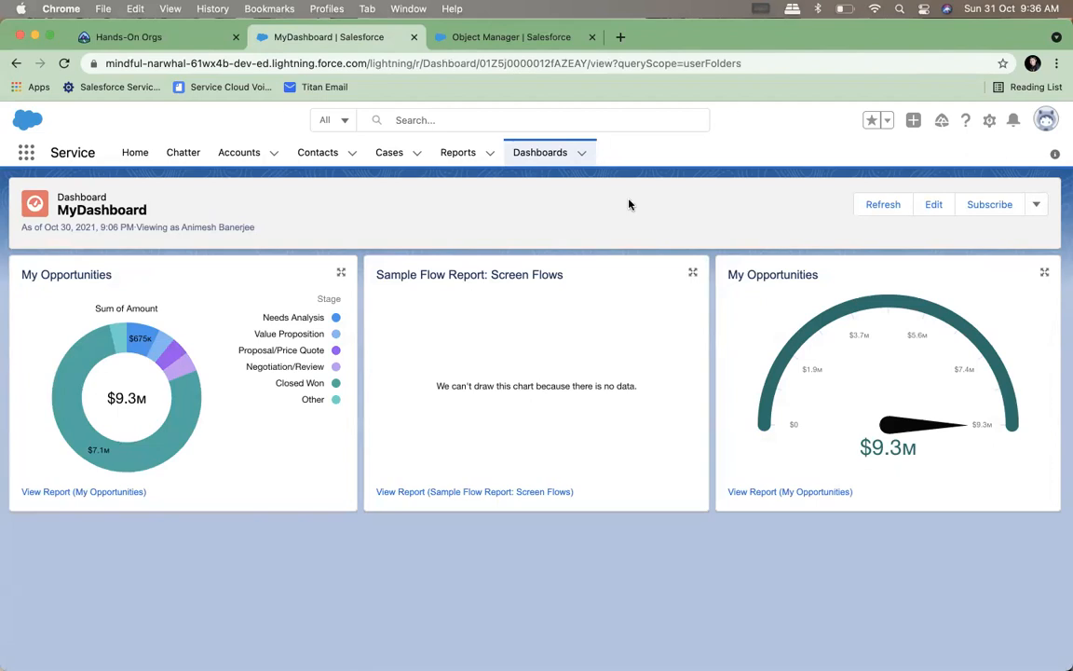
Refresh MyDashboard, open it for editing, and review the View Dashboard As options in its properties without changing them
mouse_move(556, 663)
left_click(881, 212)
left_click(935, 205)
left_click(935, 183)
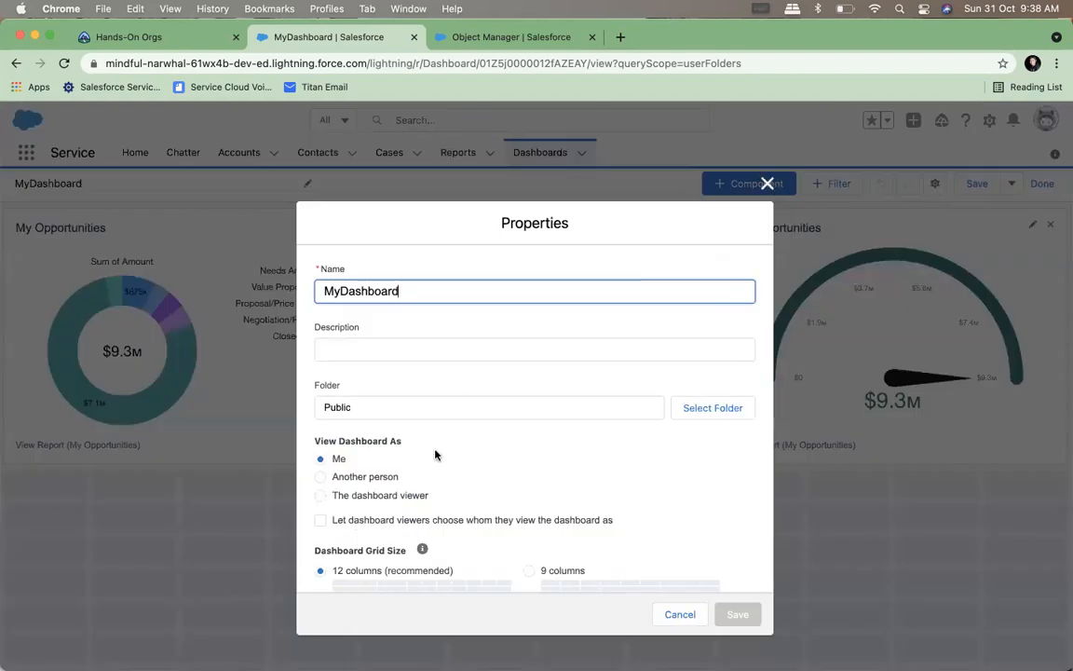
left_click(766, 184)
Reopen MyDashboard from the dashboards list and examine whose view the dashboard is running as
left_click(540, 154)
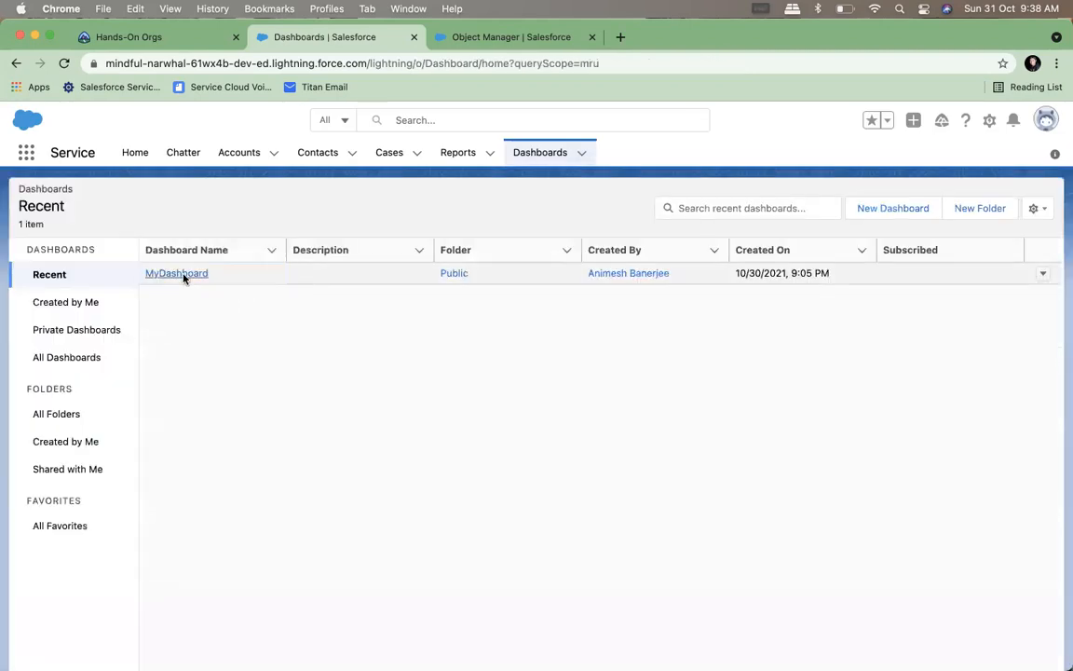
left_click(184, 276)
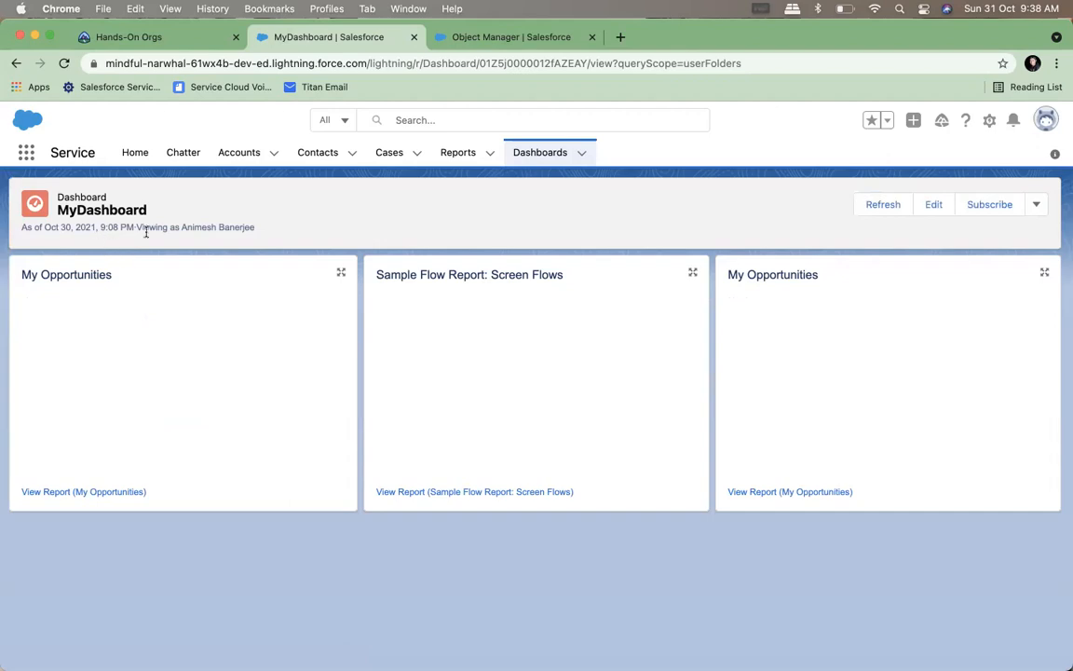
left_click_drag(137, 229, 288, 232)
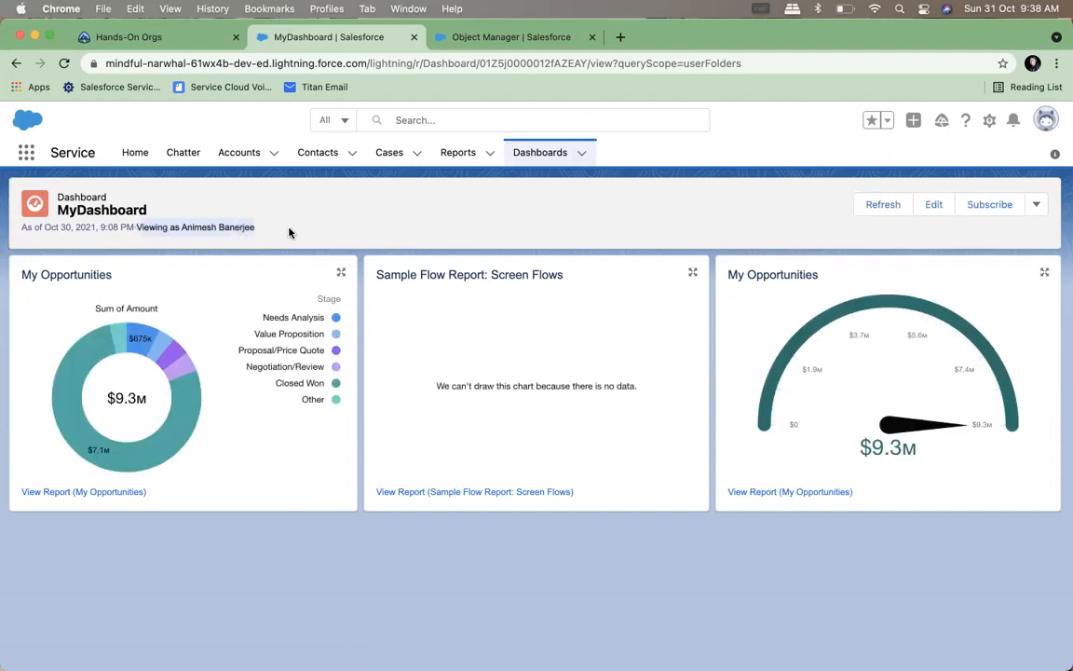
left_click(315, 203)
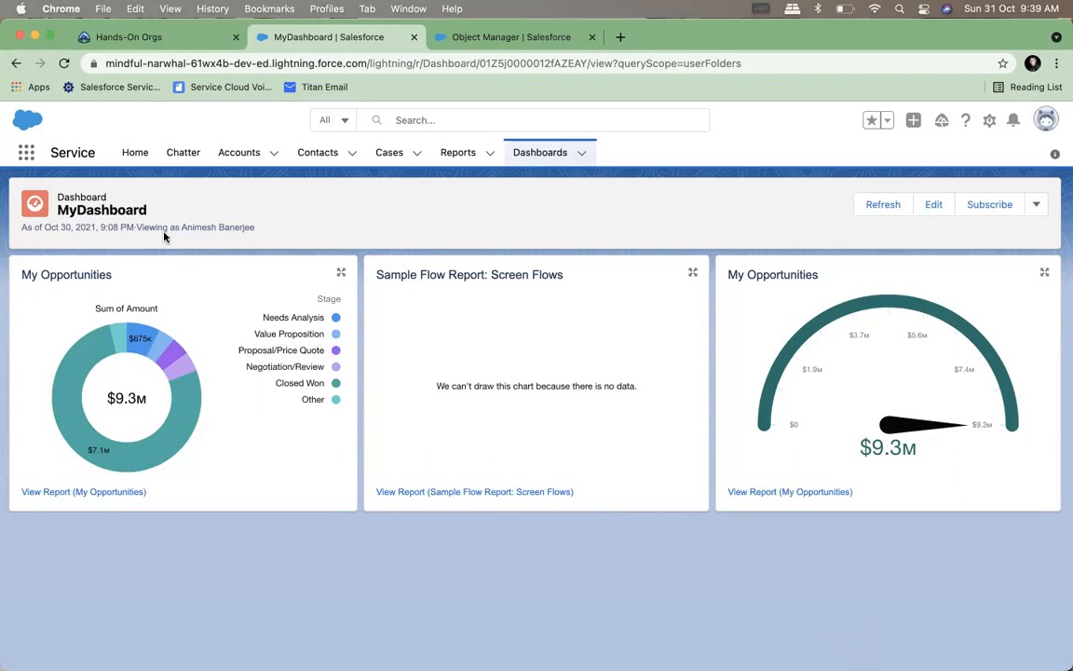
Set MyDashboard to be viewed as the dashboard viewer, let viewers choose whom they view it as, and save the dashboard
left_click_drag(182, 229, 319, 234)
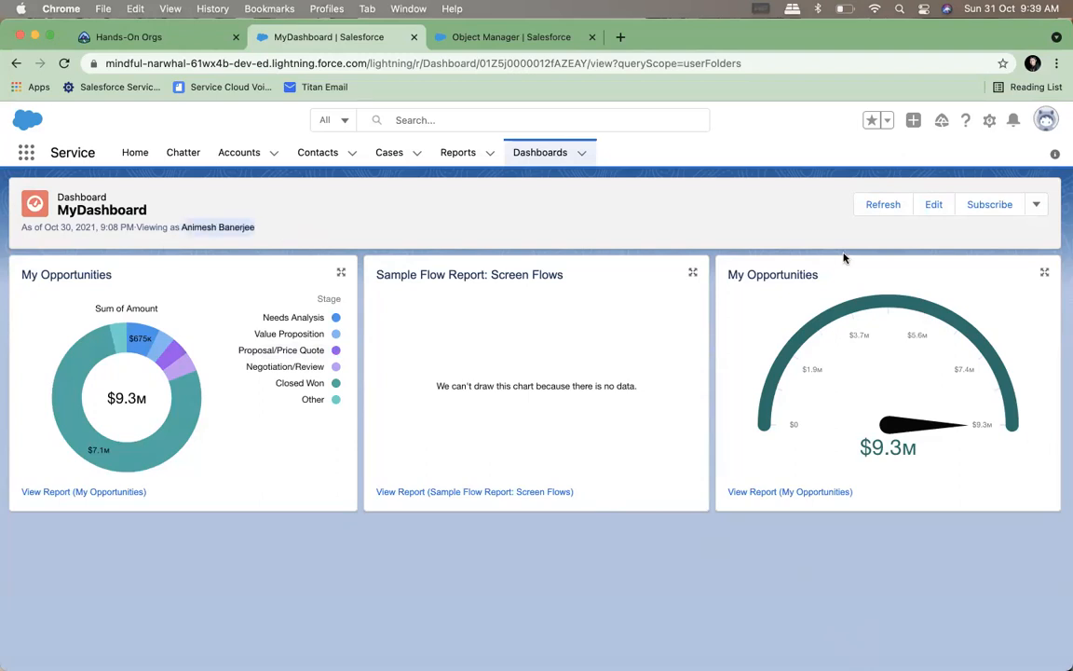
left_click(932, 205)
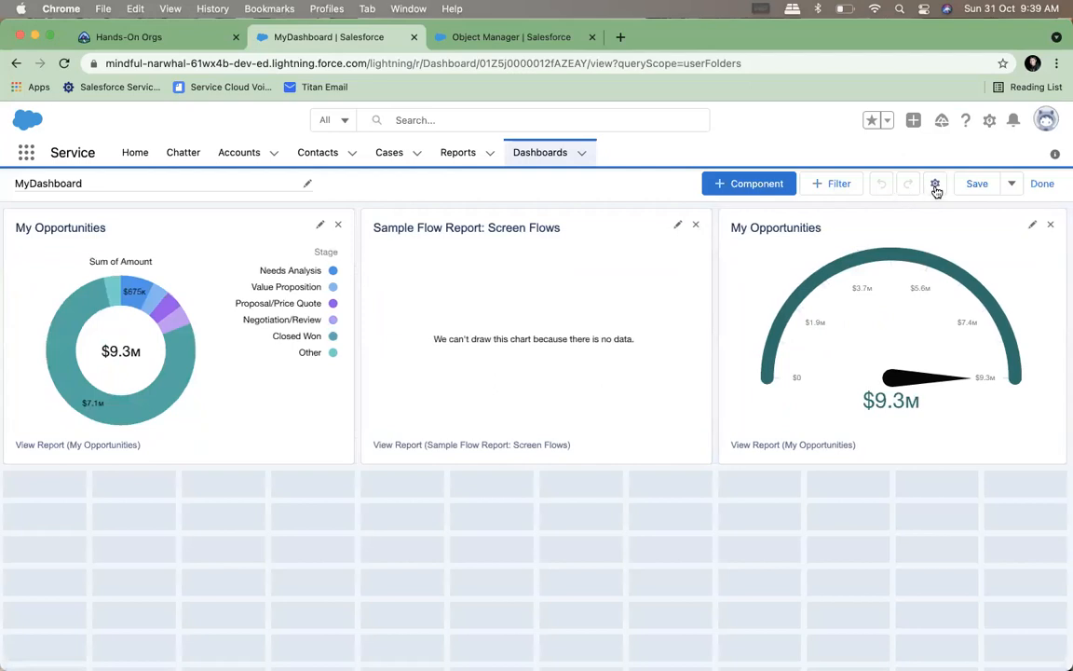
left_click(934, 183)
scroll(559, 431, "down", 2)
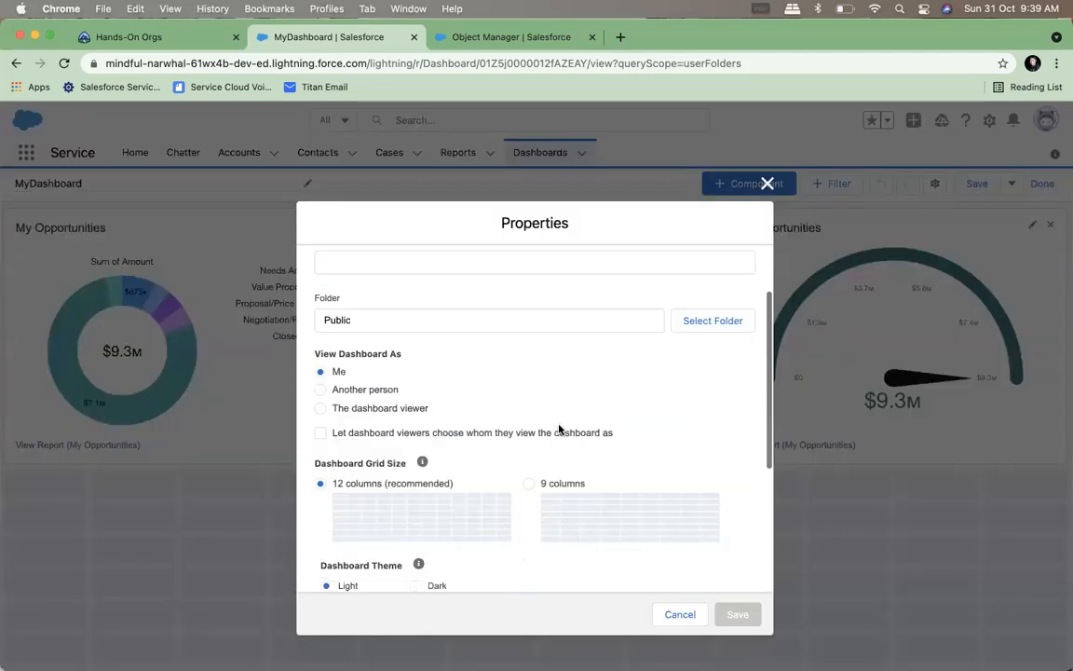
left_click(353, 389)
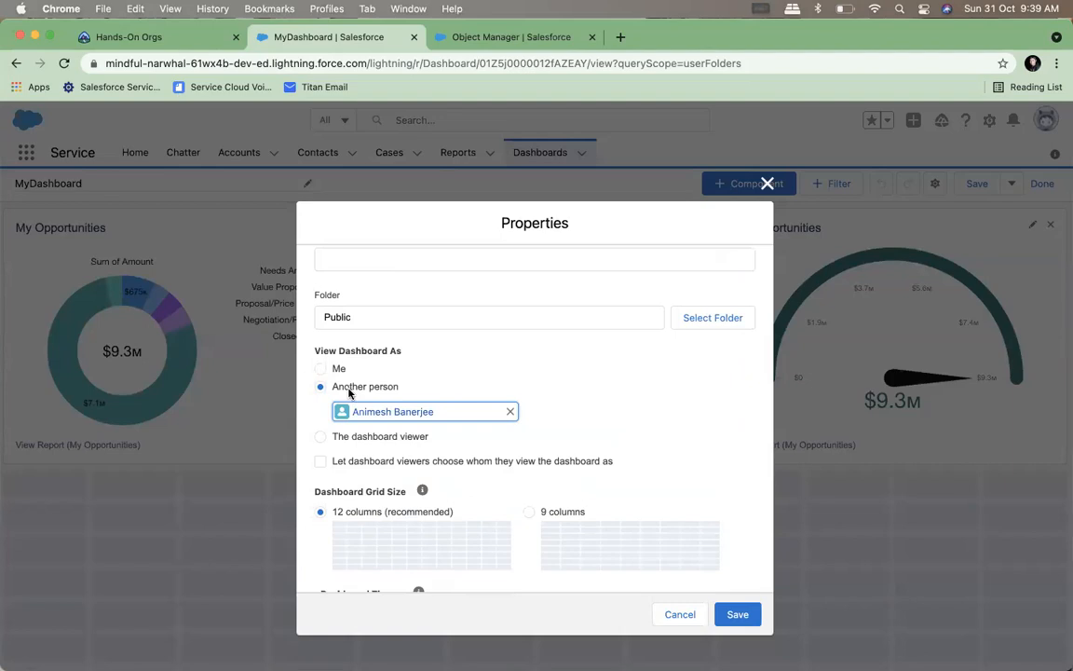
left_click(375, 437)
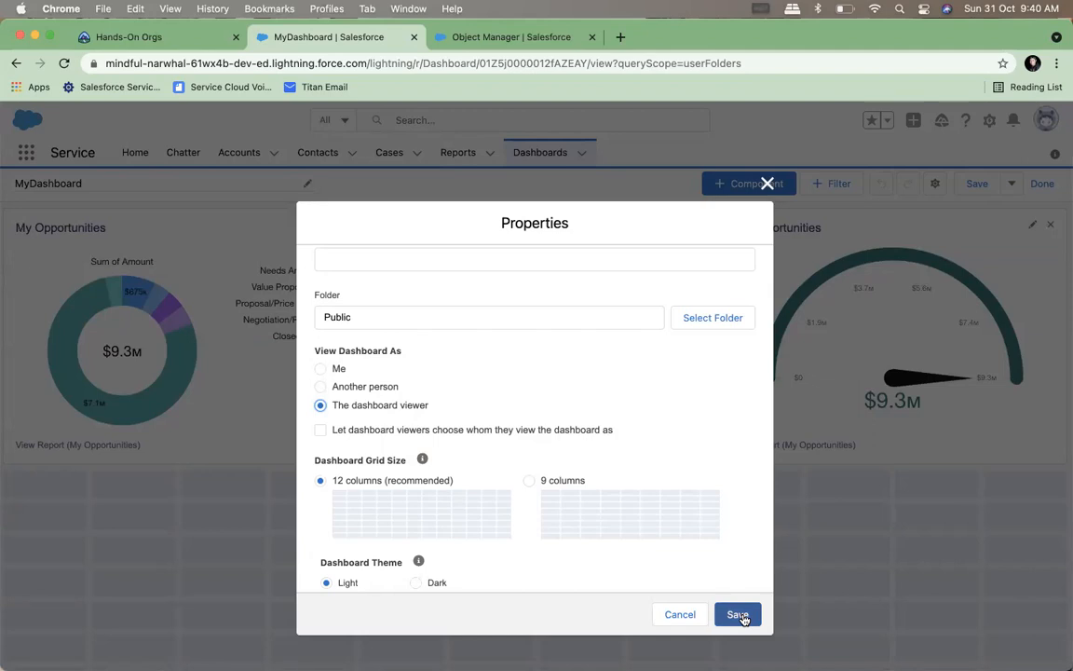
left_click(320, 432)
left_click(738, 615)
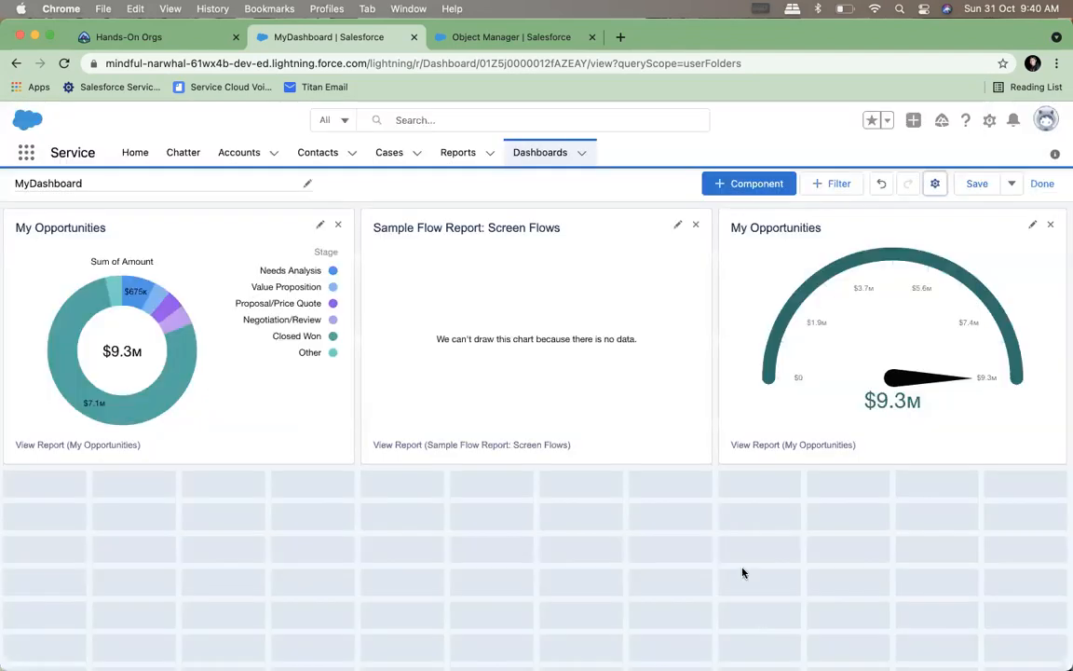
left_click(978, 184)
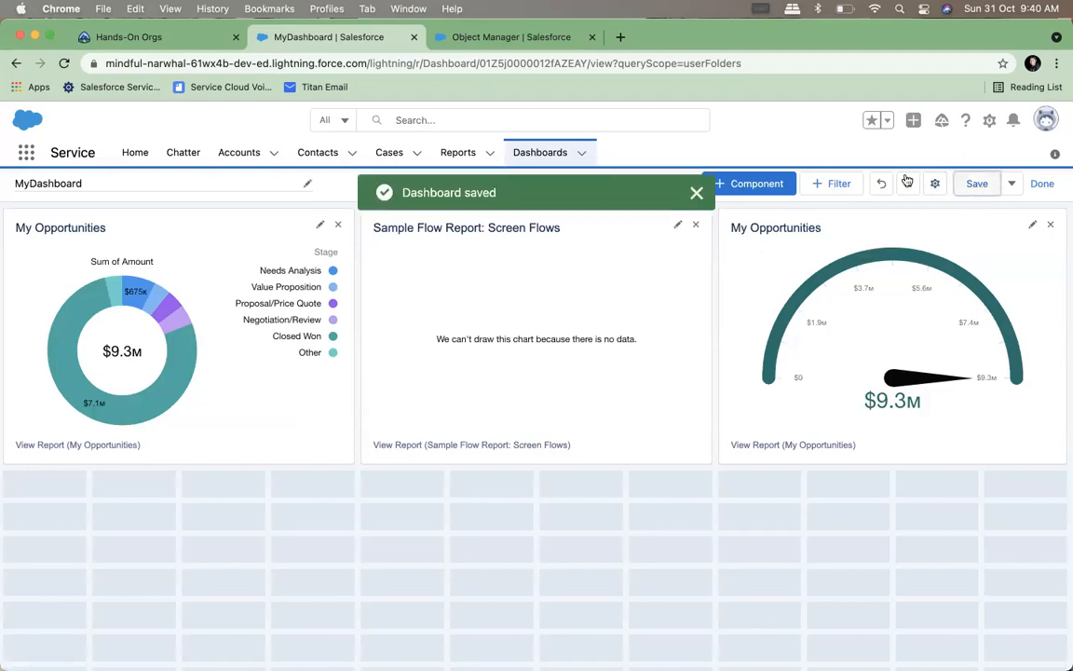
Reopen MyDashboard from the dashboards list and change its viewing user to Integration User
left_click(544, 157)
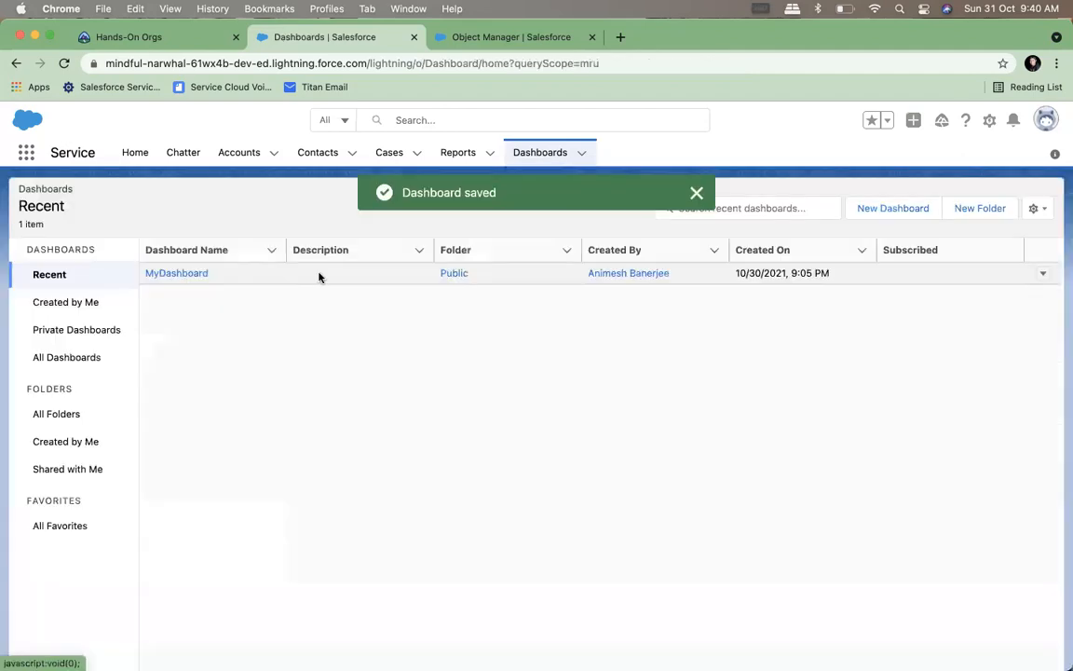
left_click(178, 273)
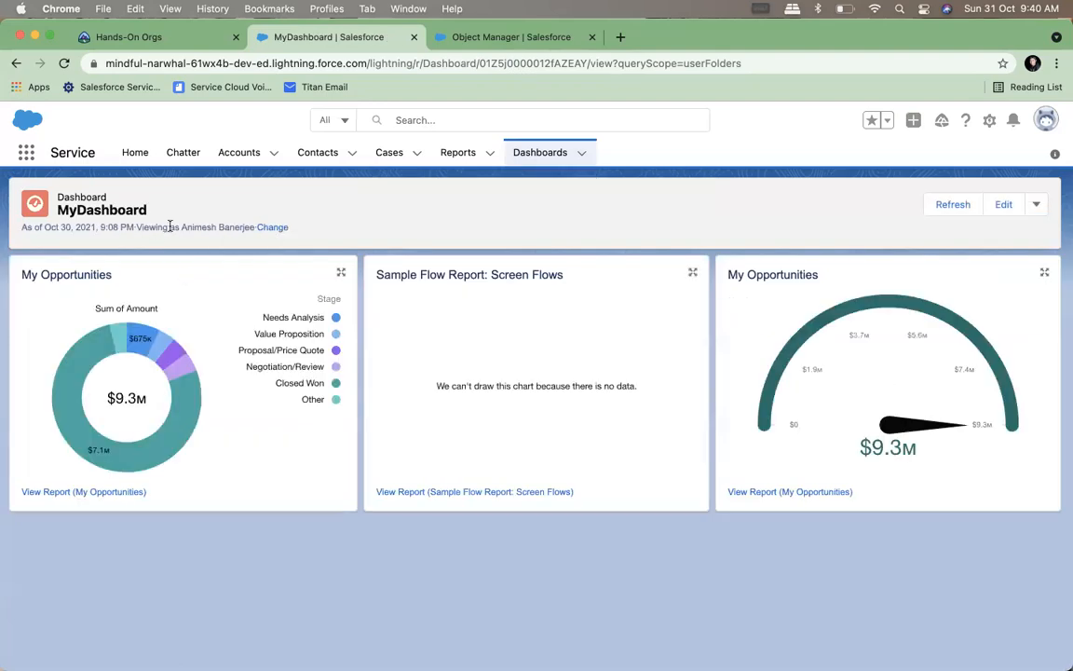
left_click(272, 228)
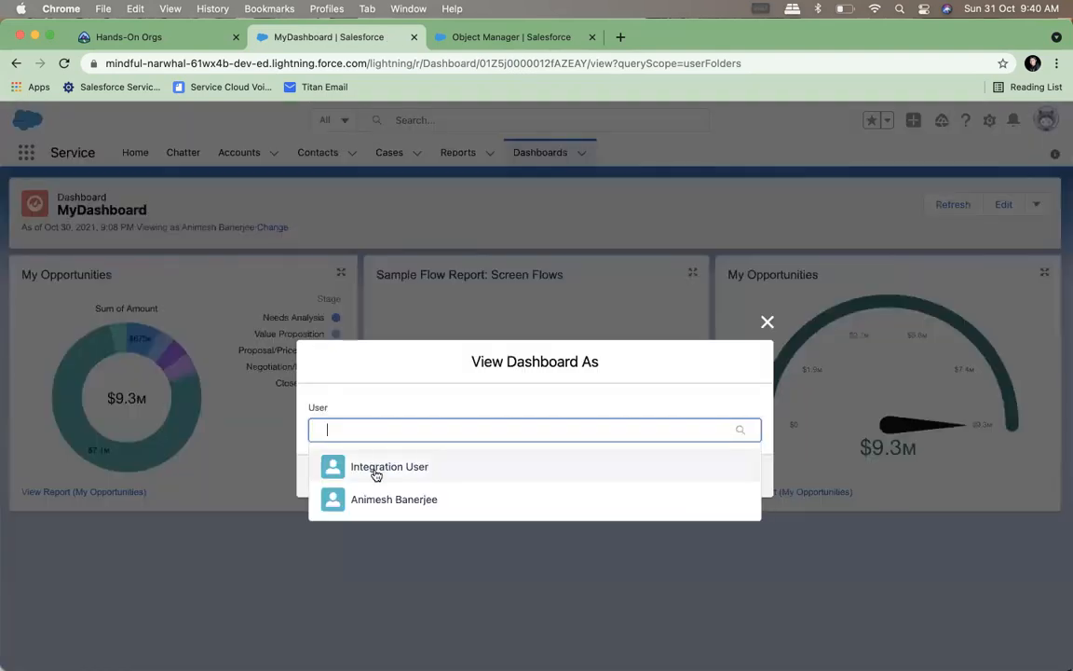
left_click(376, 475)
left_click(736, 471)
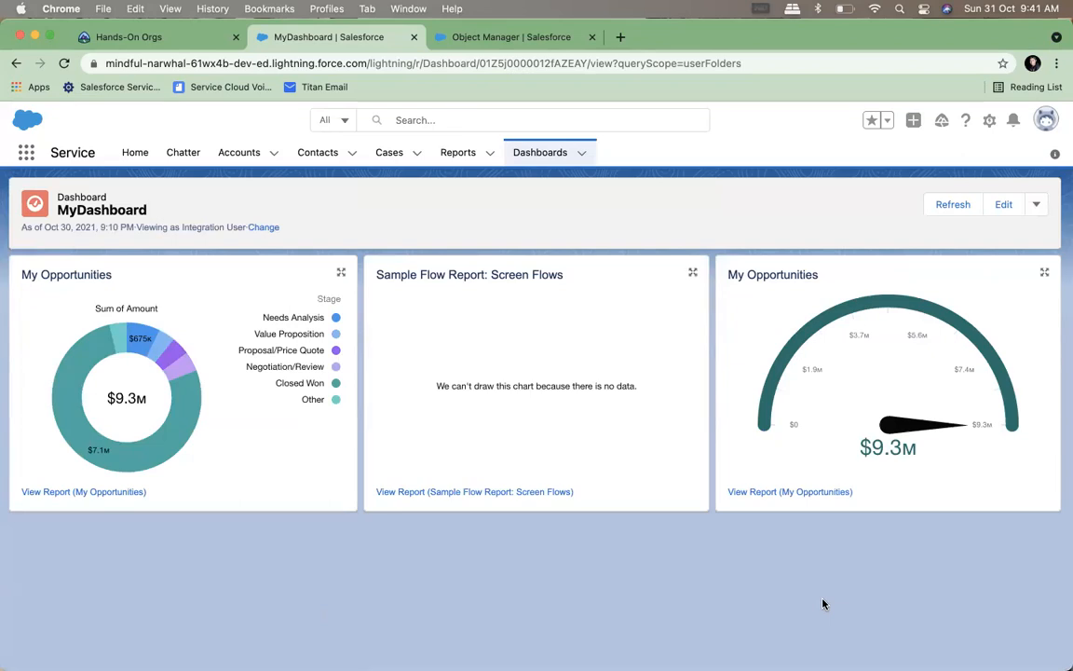
Edit MyDashboard's properties to set View Dashboard As to Me, and save the dashboard
left_click(1042, 213)
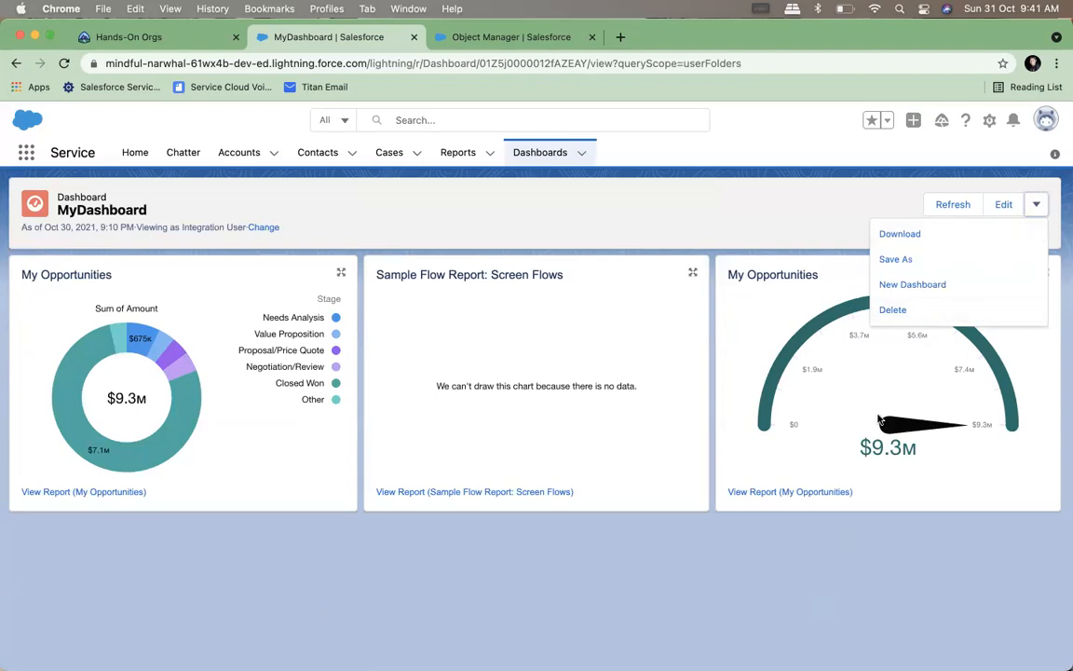
left_click(1004, 208)
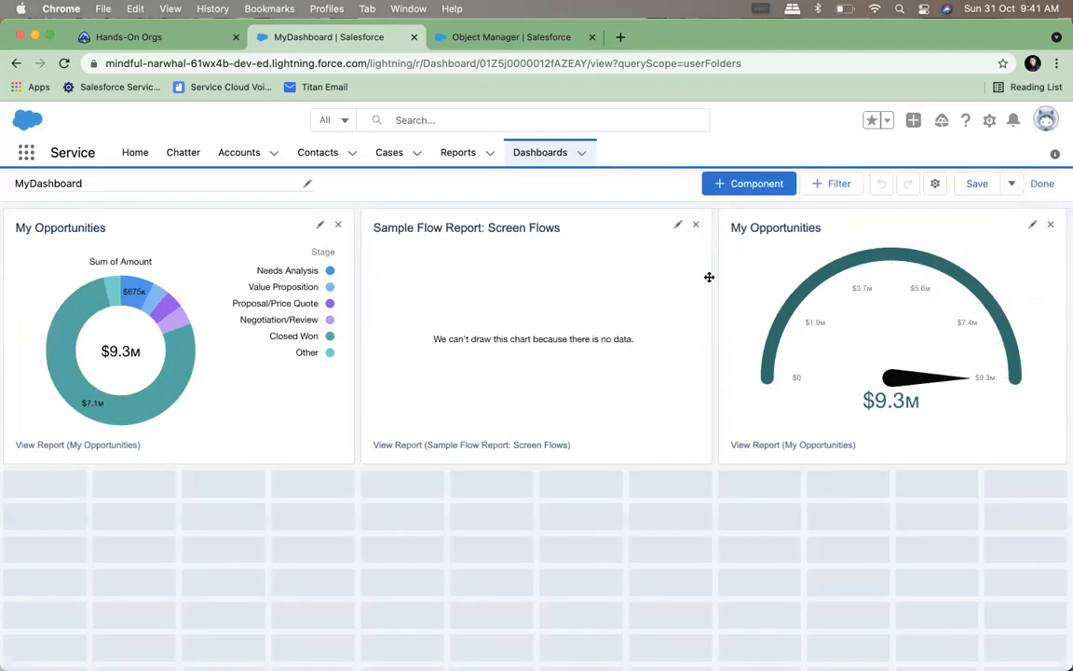
left_click(934, 184)
scroll(550, 491, "down", 1)
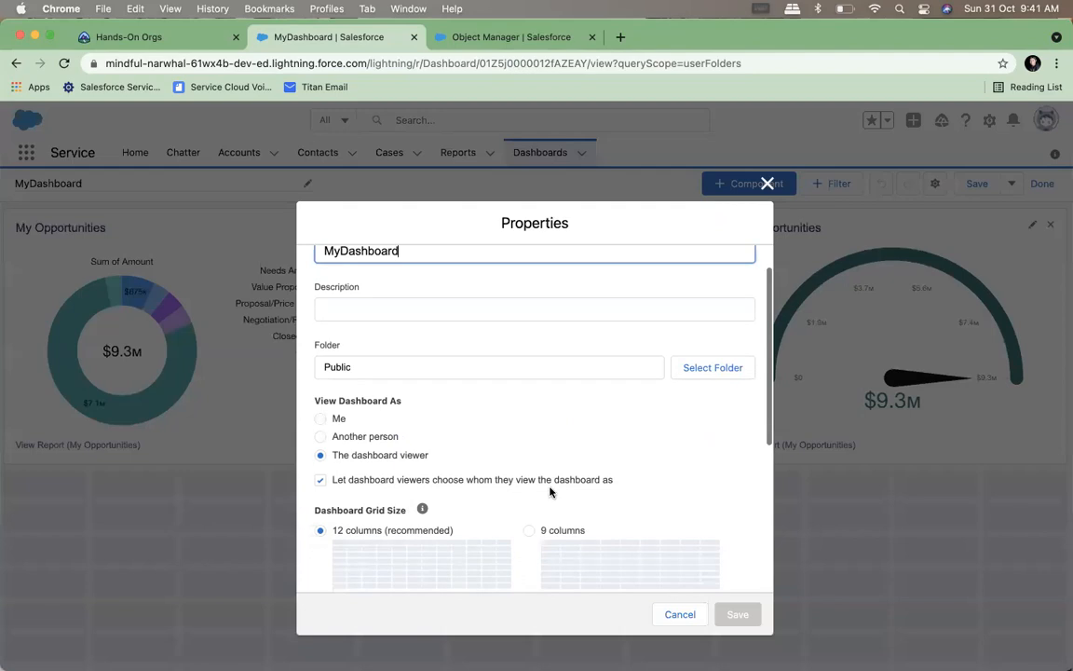
left_click(319, 419)
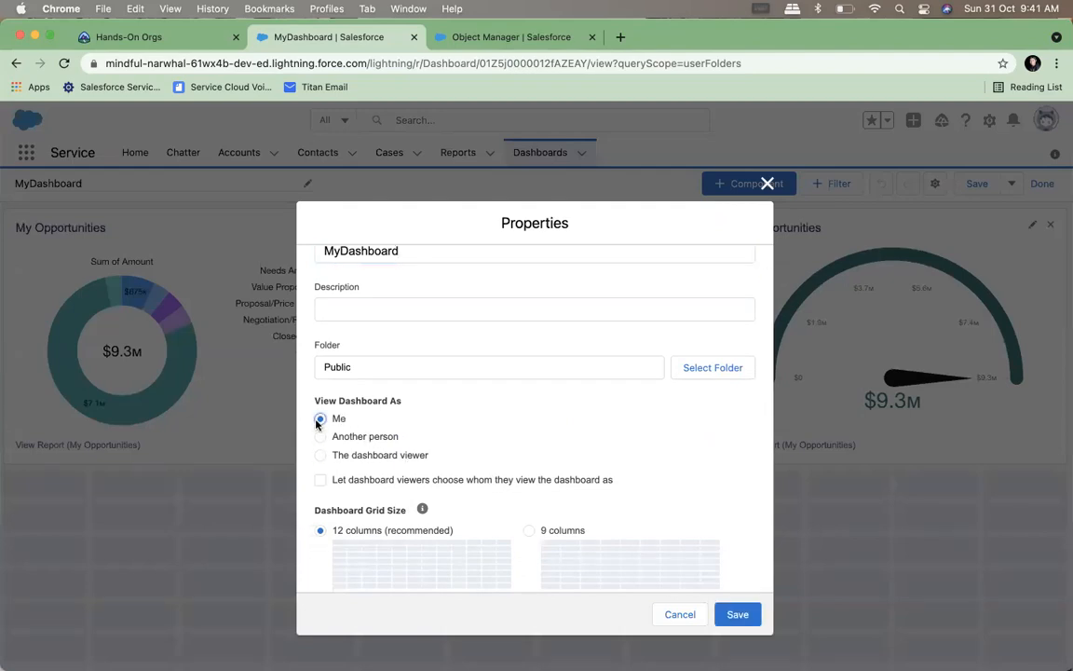
left_click(732, 616)
scroll(878, 407, "down", 1)
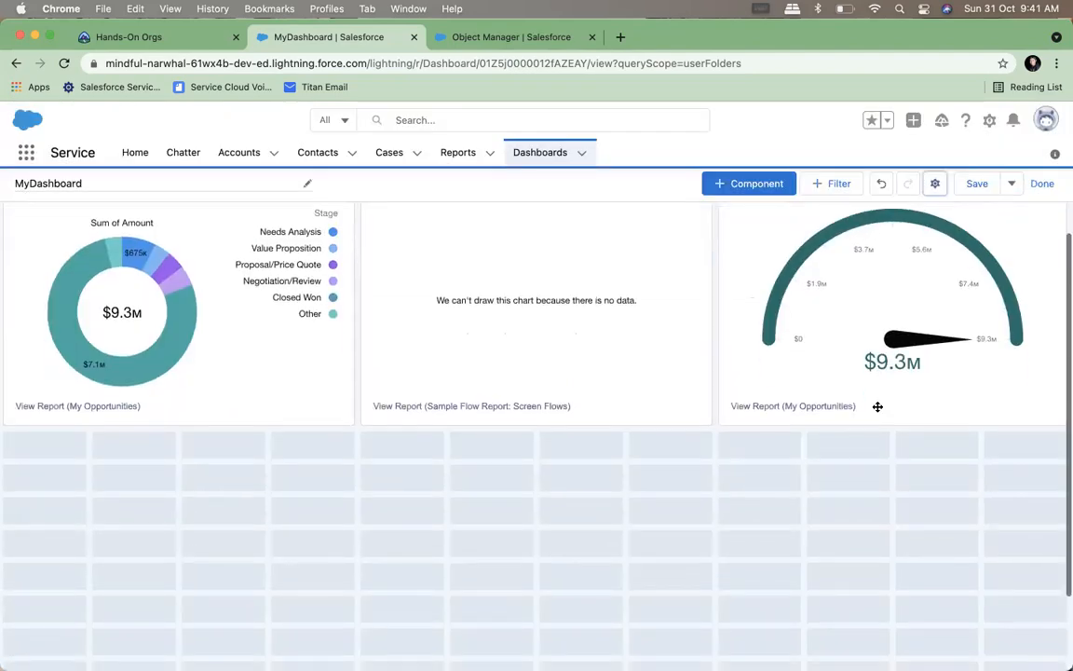
left_click(976, 185)
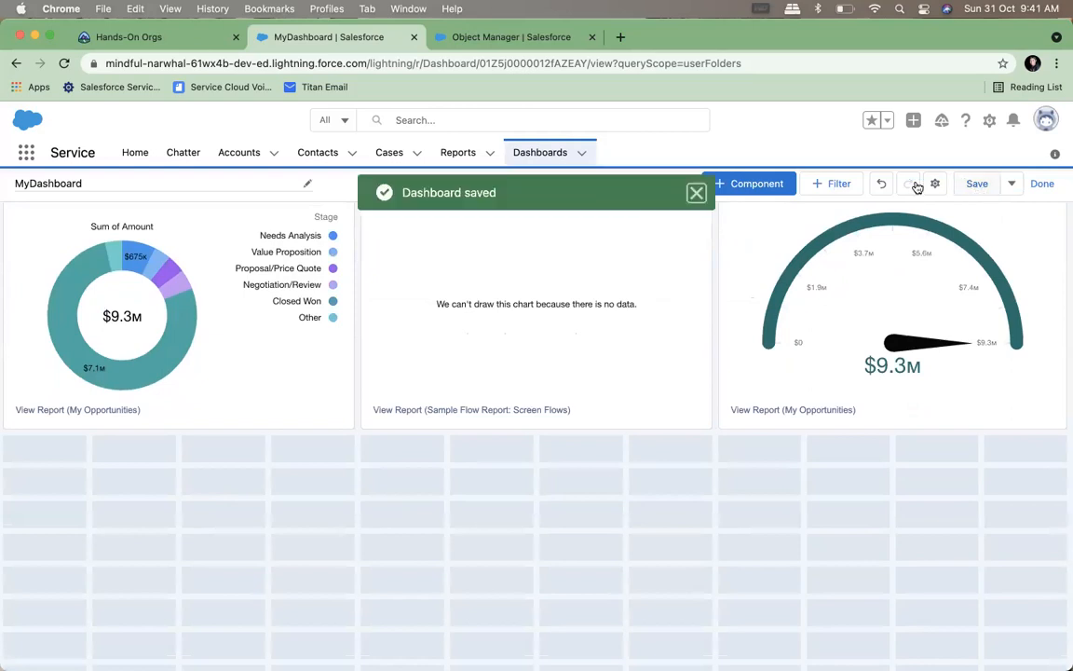
Reopen MyDashboard from the dashboards list and review its additional actions and subscription settings without changing them
left_click(547, 153)
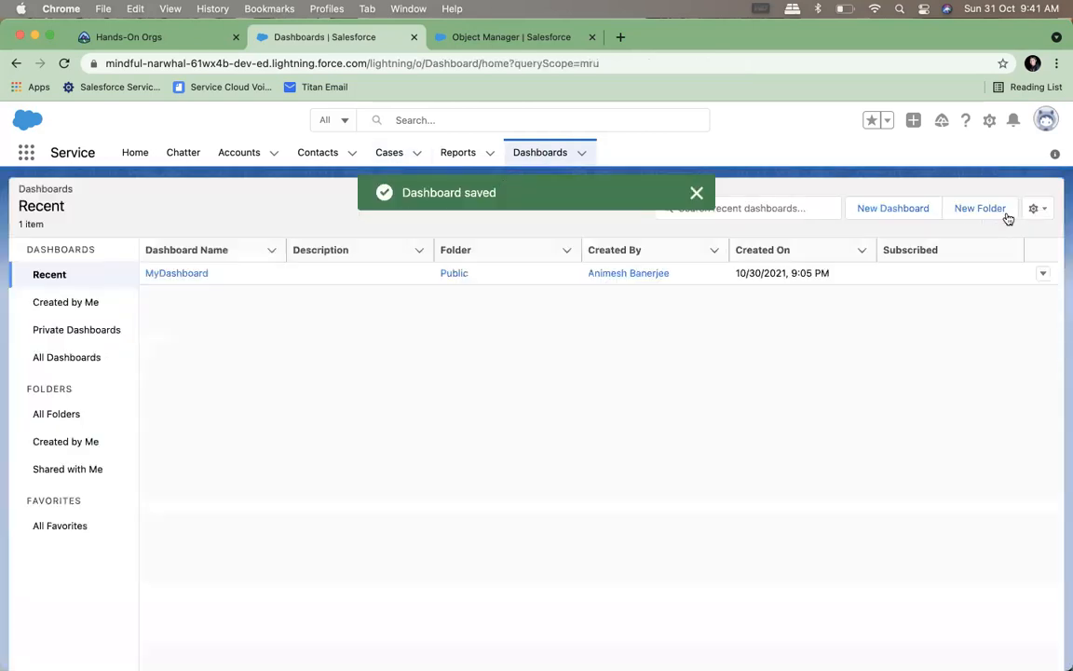
left_click(170, 272)
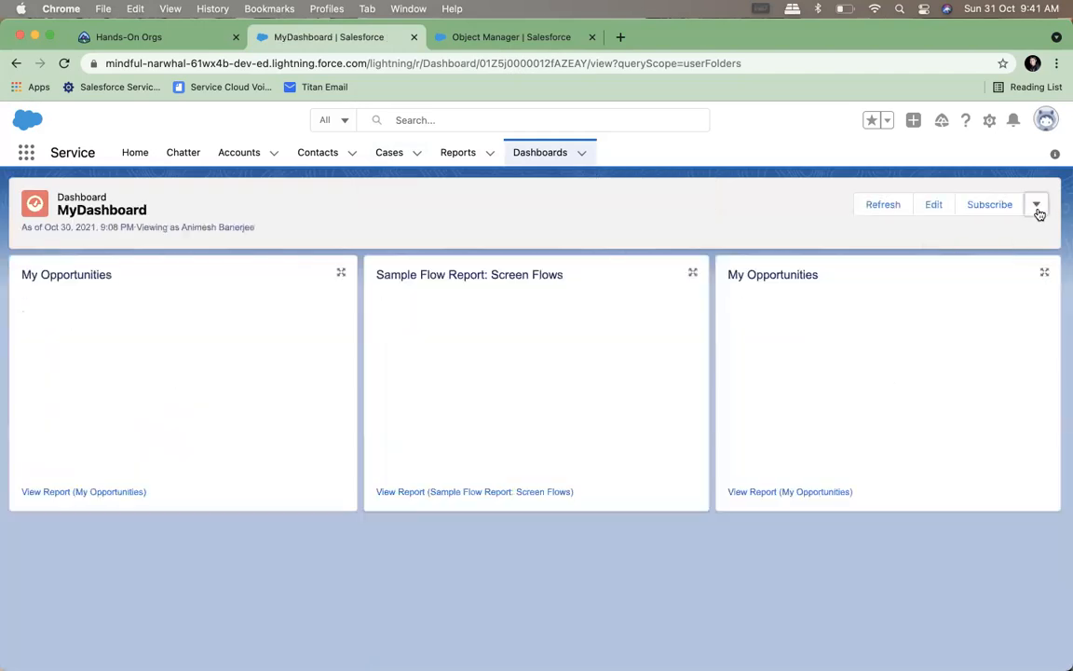
left_click(1035, 206)
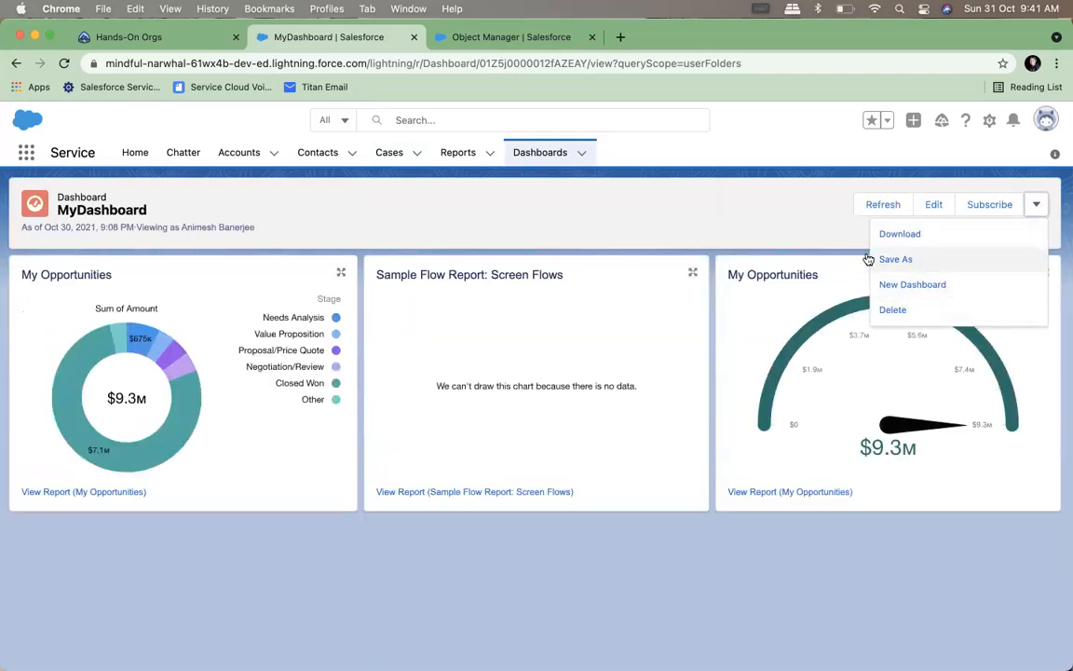
left_click(769, 227)
left_click(989, 205)
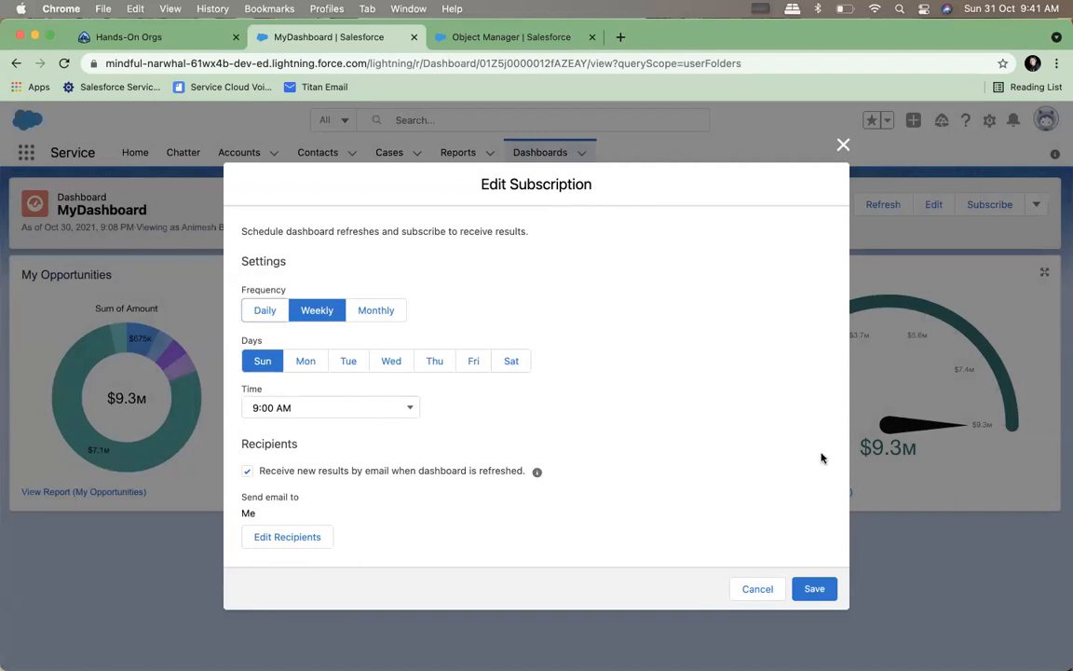
left_click(843, 144)
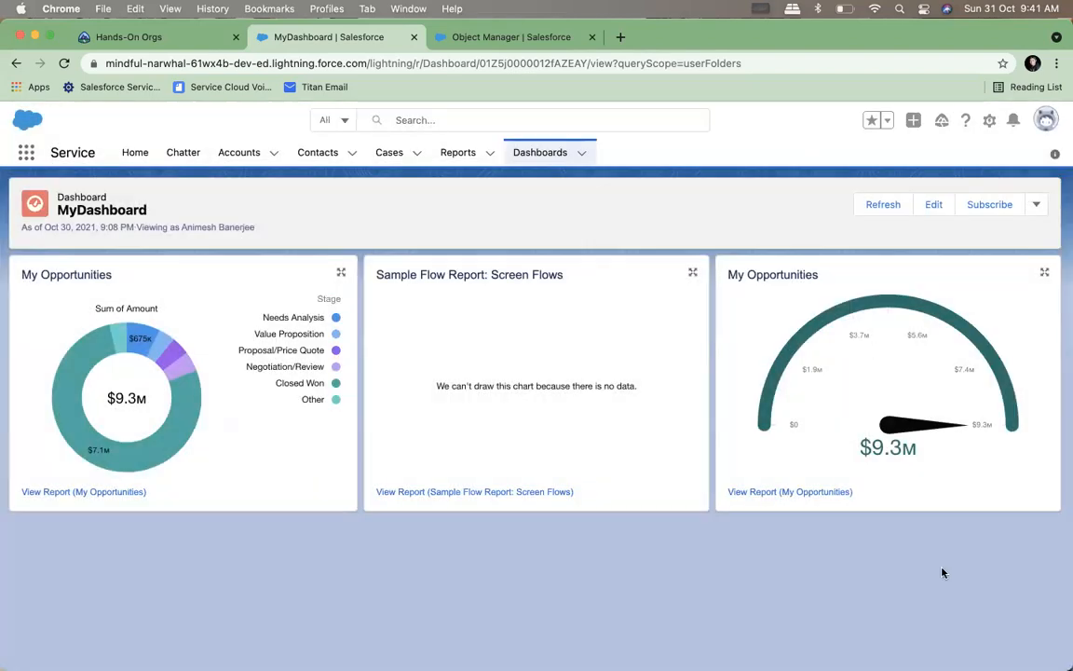
Open the Home page for editing and add a Dashboard component showing MyDashboard above Quarterly Performance
left_click(128, 155)
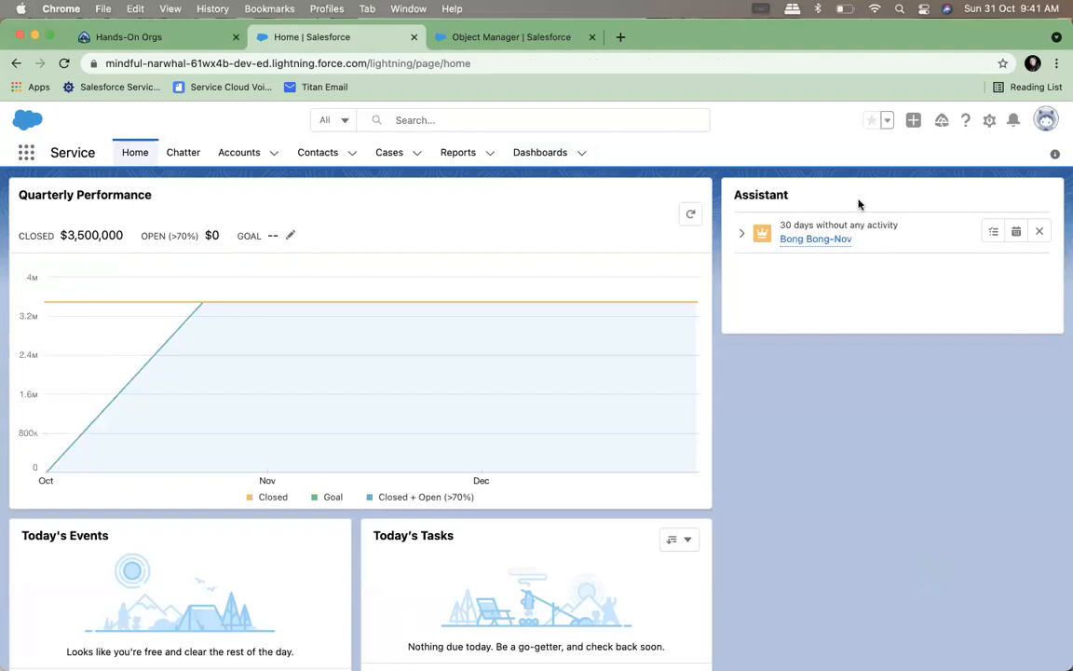
left_click(990, 121)
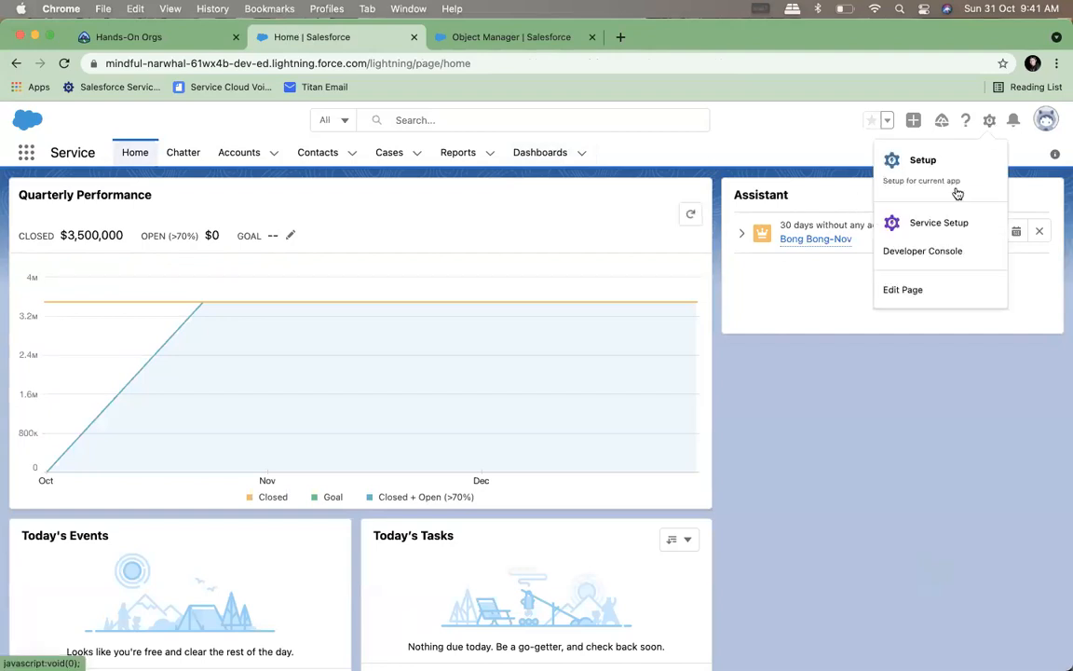
left_click(902, 292)
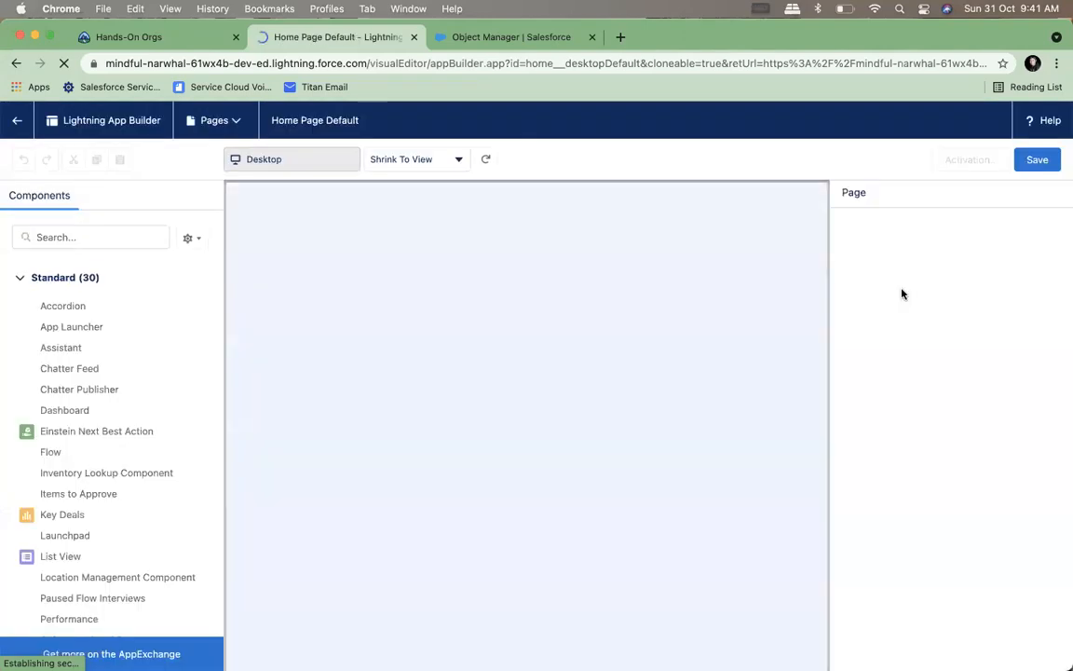
scroll(112, 472, "down", 2)
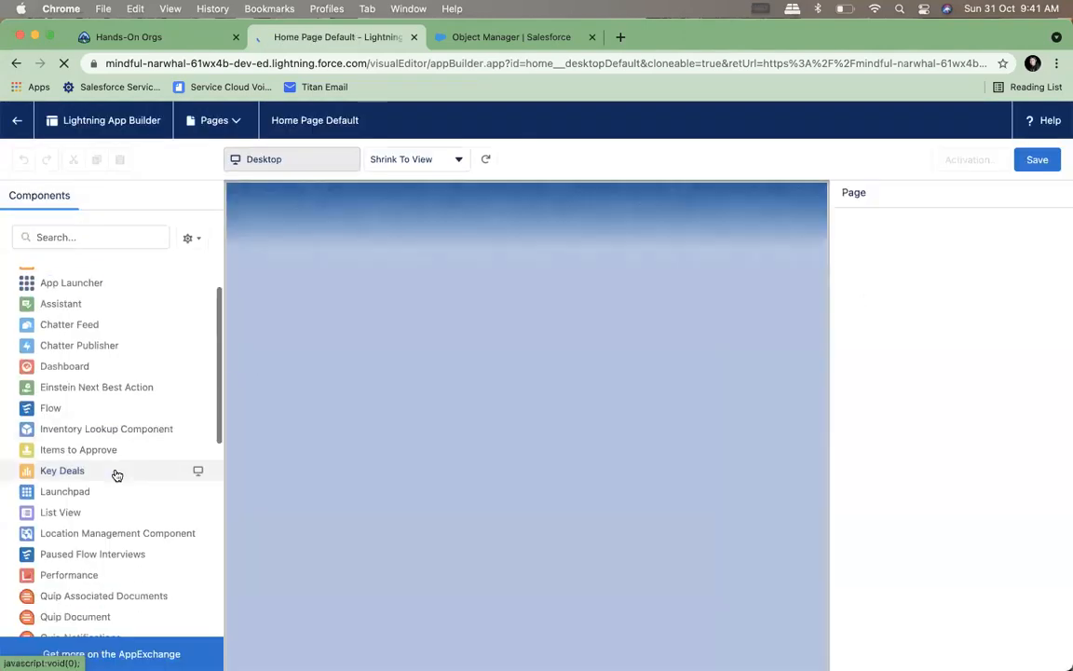
scroll(117, 475, "down", 10)
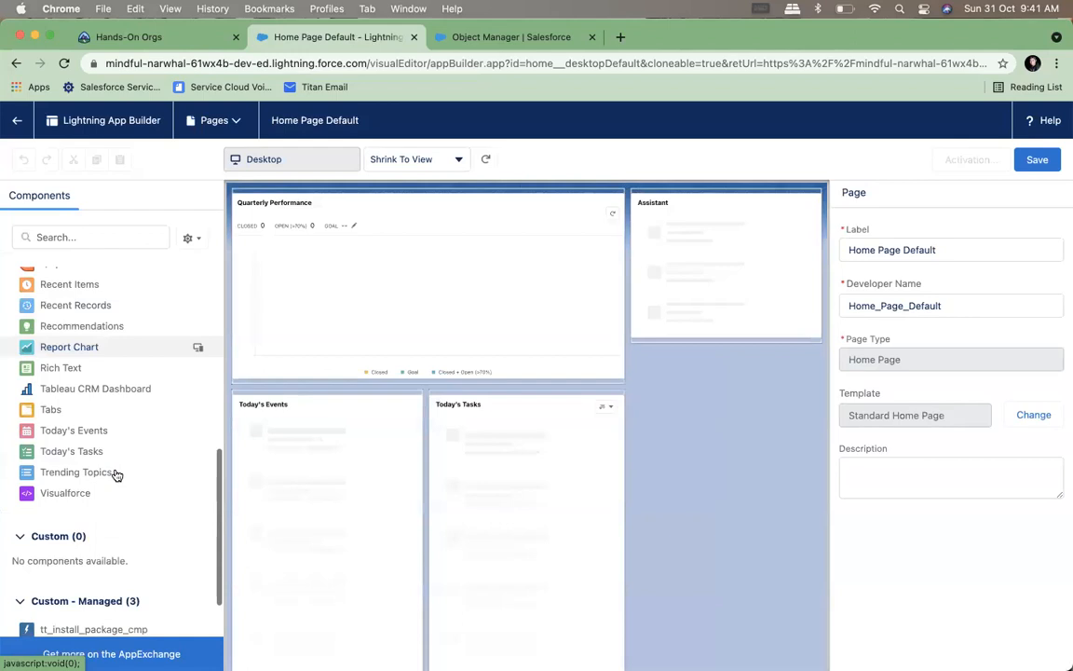
scroll(117, 474, "up", 10)
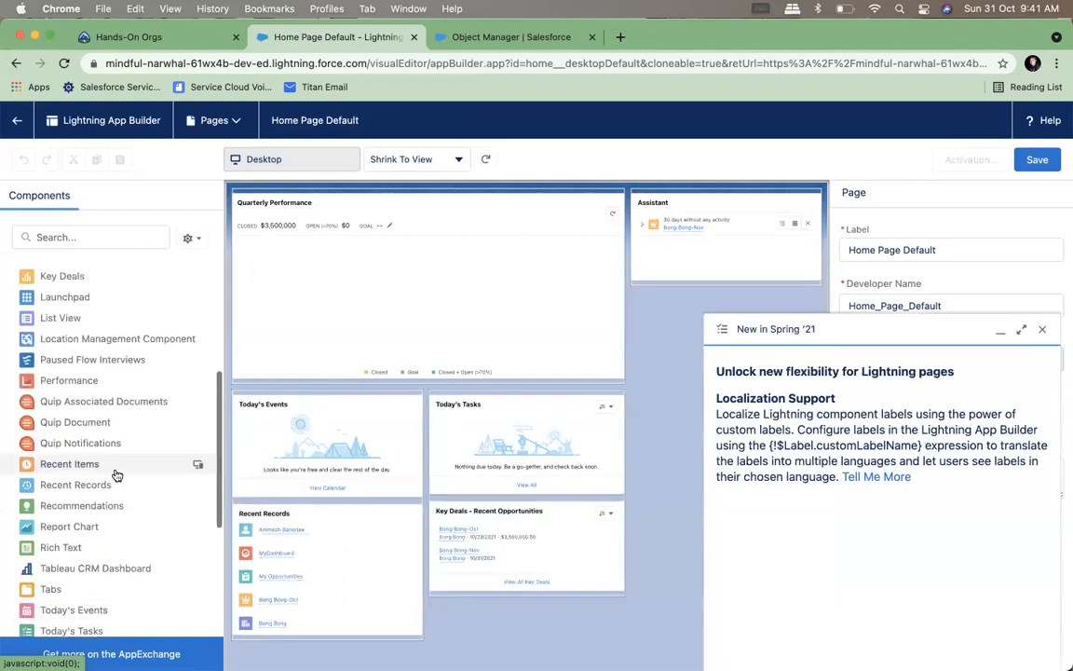
left_click_drag(51, 298, 285, 214)
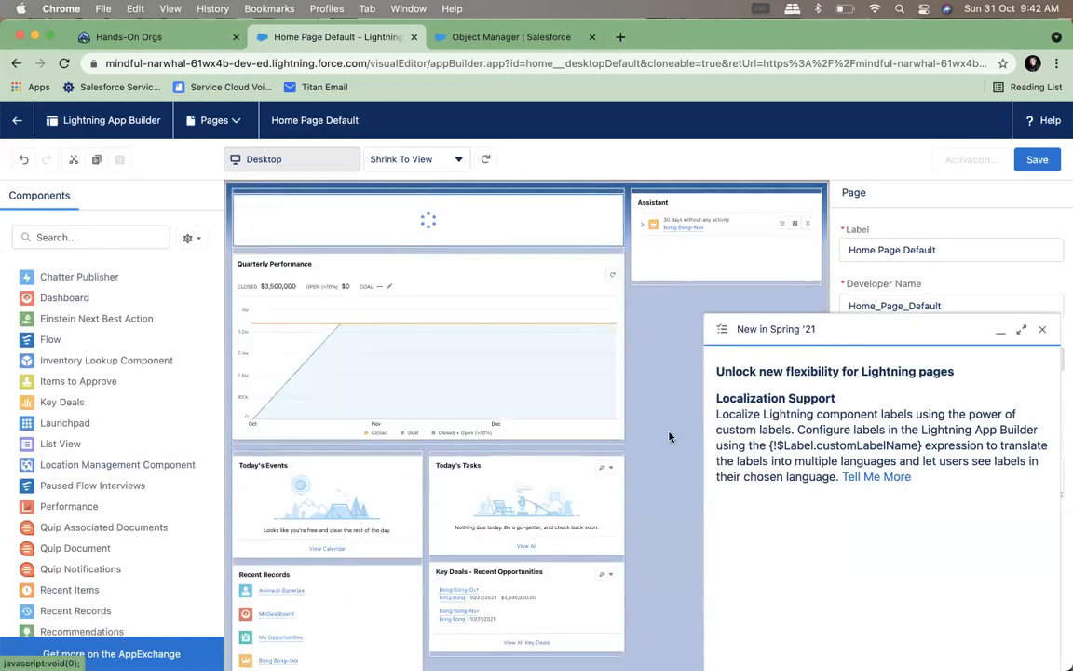
left_click(1043, 330)
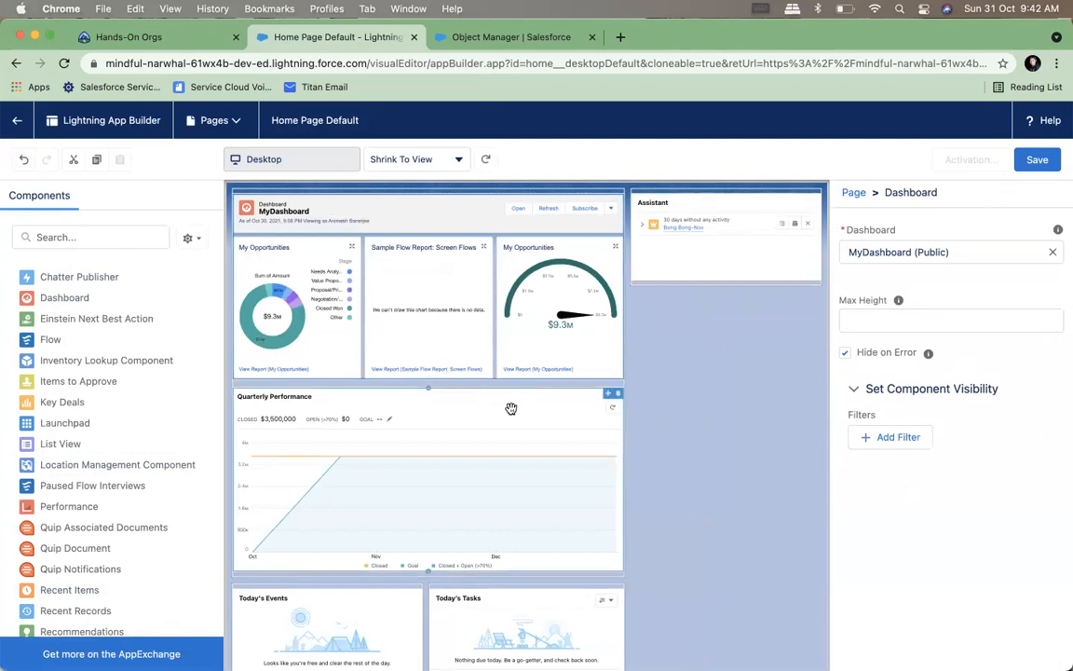
Move the Today's Tasks and Today's Events components into the side column below Assistant
left_click_drag(479, 605, 743, 282)
left_click_drag(261, 601, 713, 395)
left_click_drag(323, 604, 714, 382)
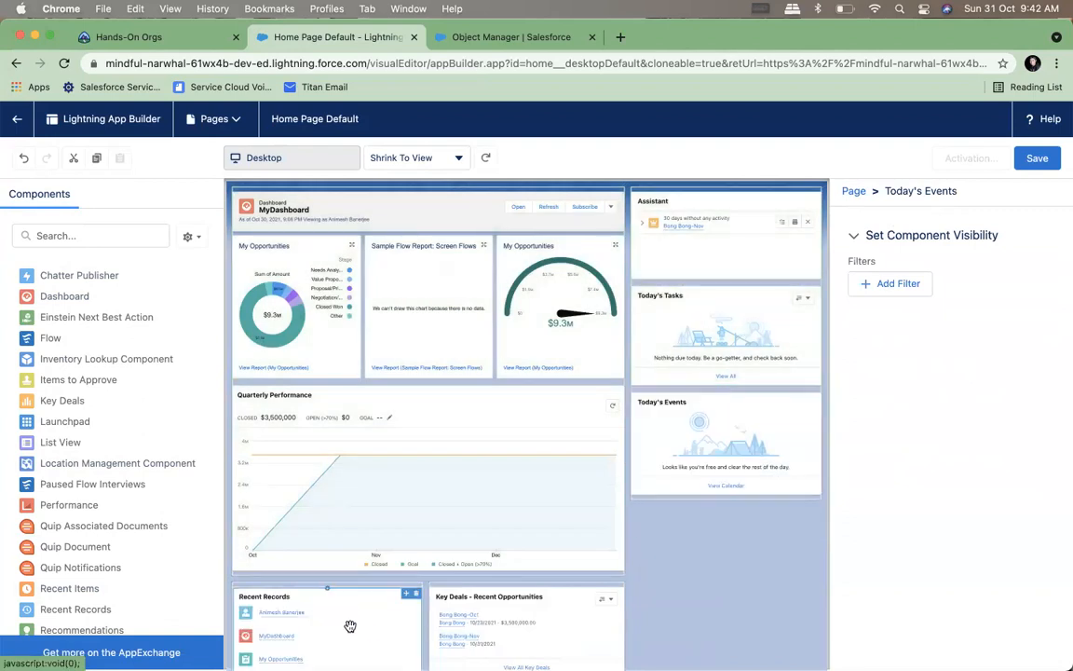
Save the Home Page Default page, activate it as the org default, and return to the Home page
left_click(1037, 158)
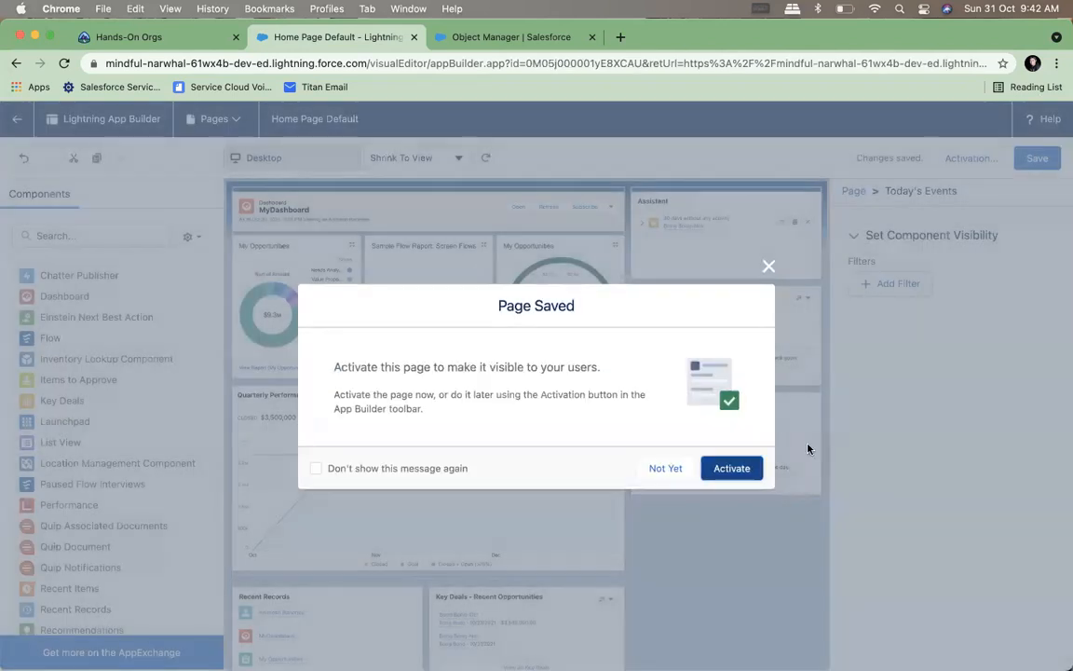
left_click(732, 469)
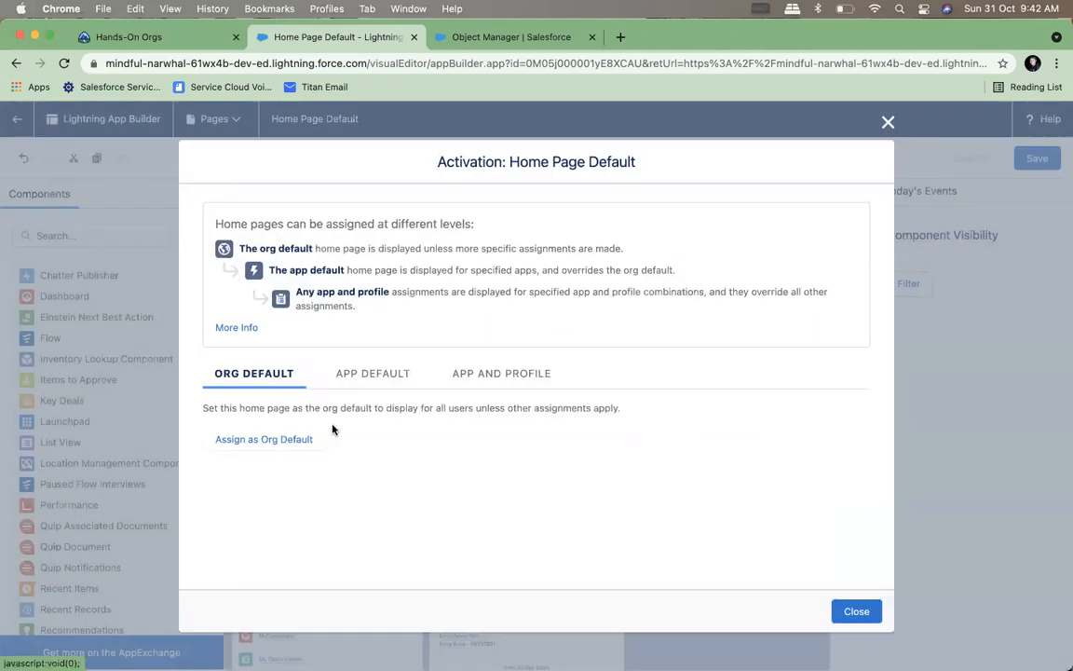
left_click(255, 440)
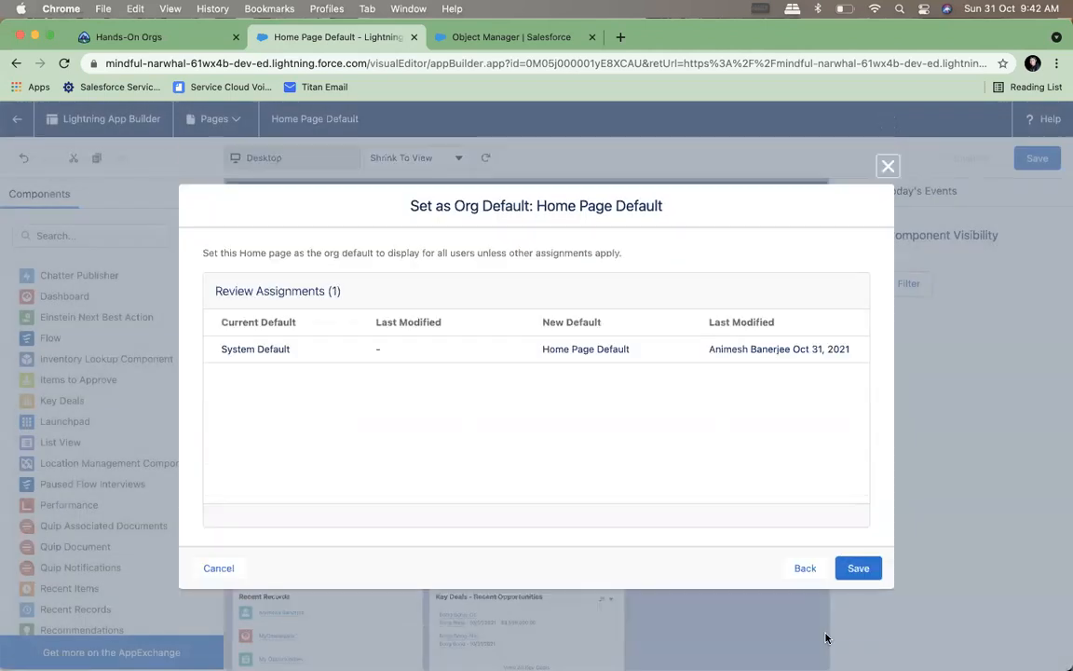
left_click(862, 565)
left_click(16, 120)
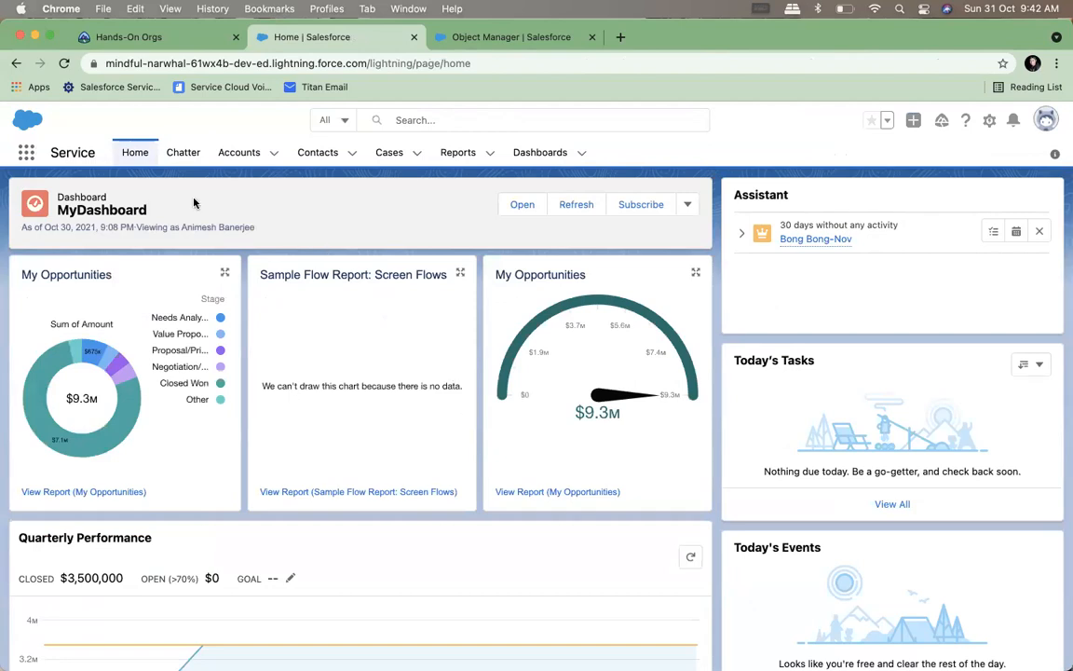
left_click(134, 155)
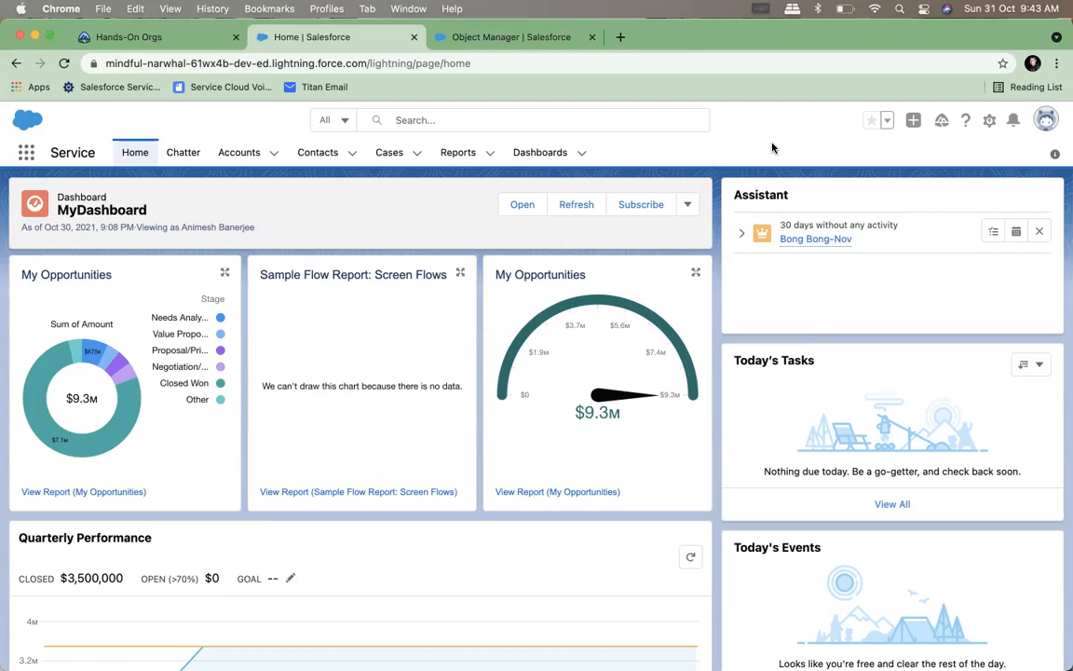
left_click(28, 157)
left_click(28, 157)
Switch to WhatsApp and open the Bong Bong Batch- 15 group chat
mouse_move(897, 652)
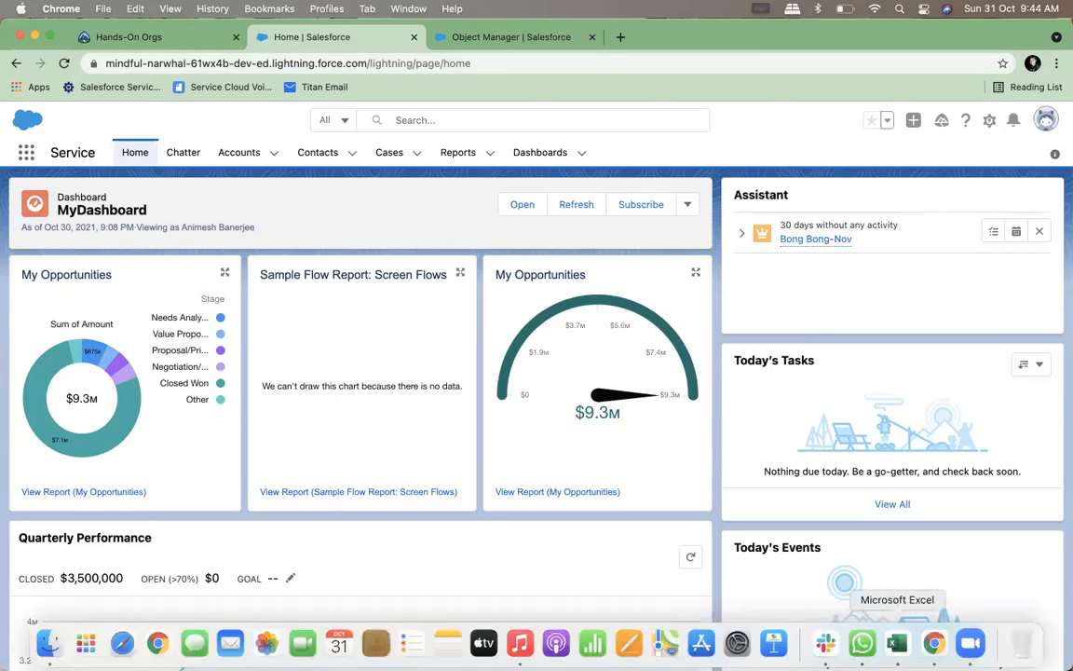
left_click(862, 642)
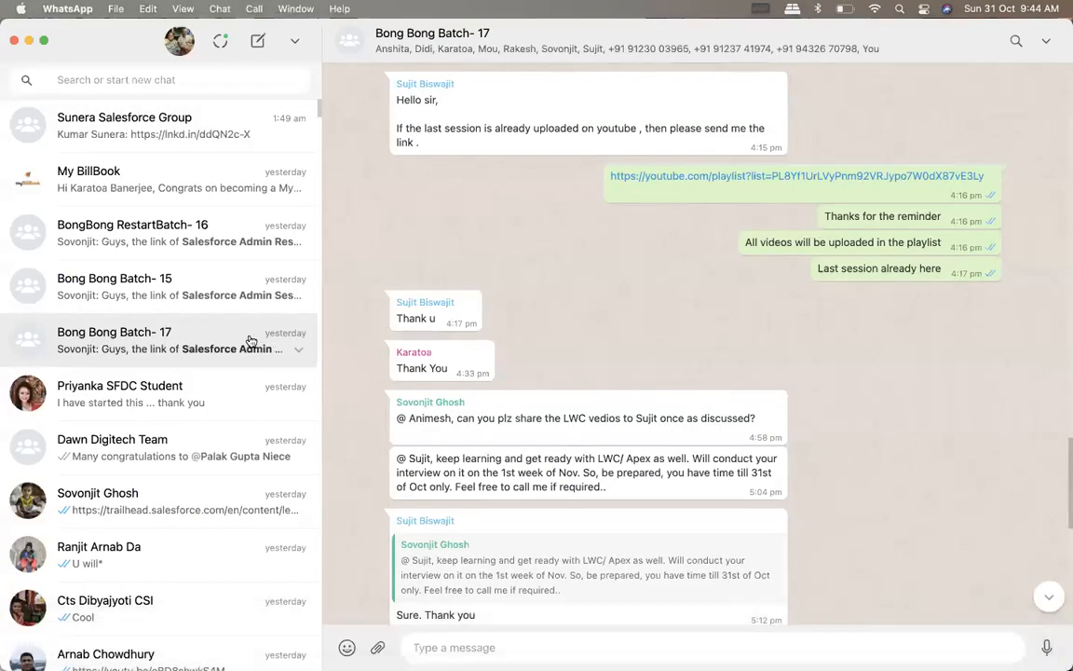
left_click(158, 284)
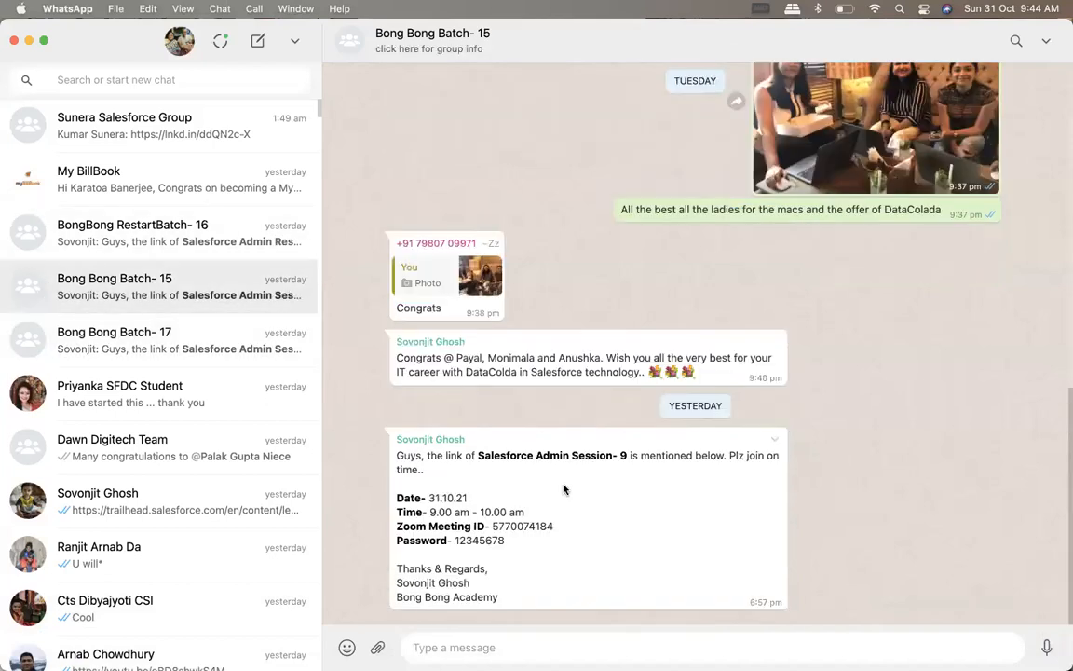
Switch back to Chrome and open the Bong Bong Academy YouTube playlists page in a new browser tab
left_click(156, 642)
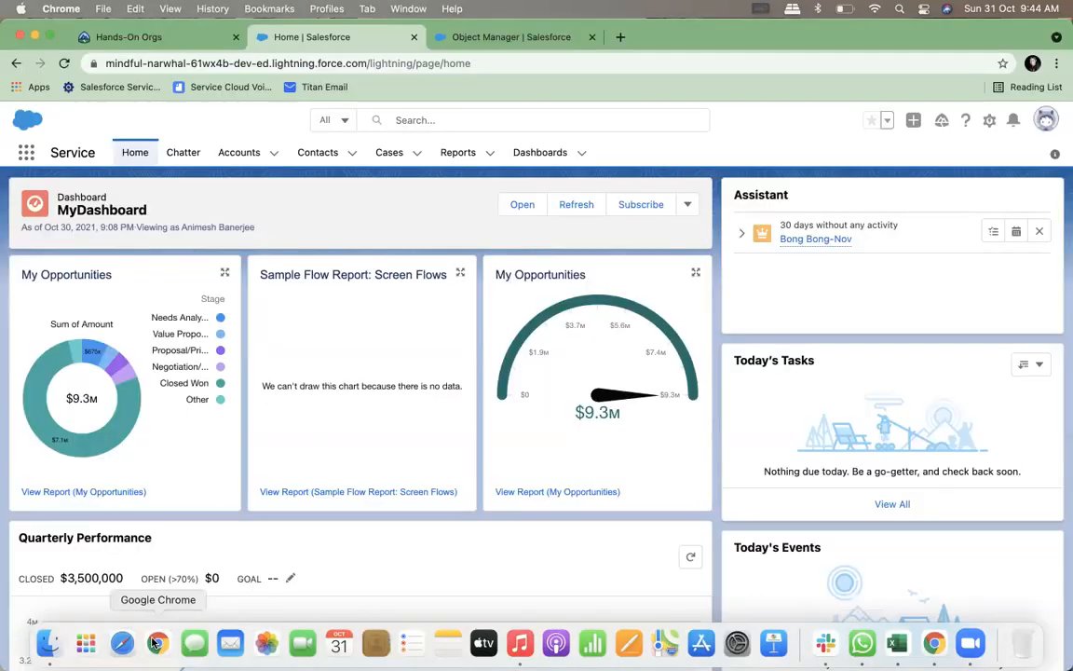
left_click(503, 37)
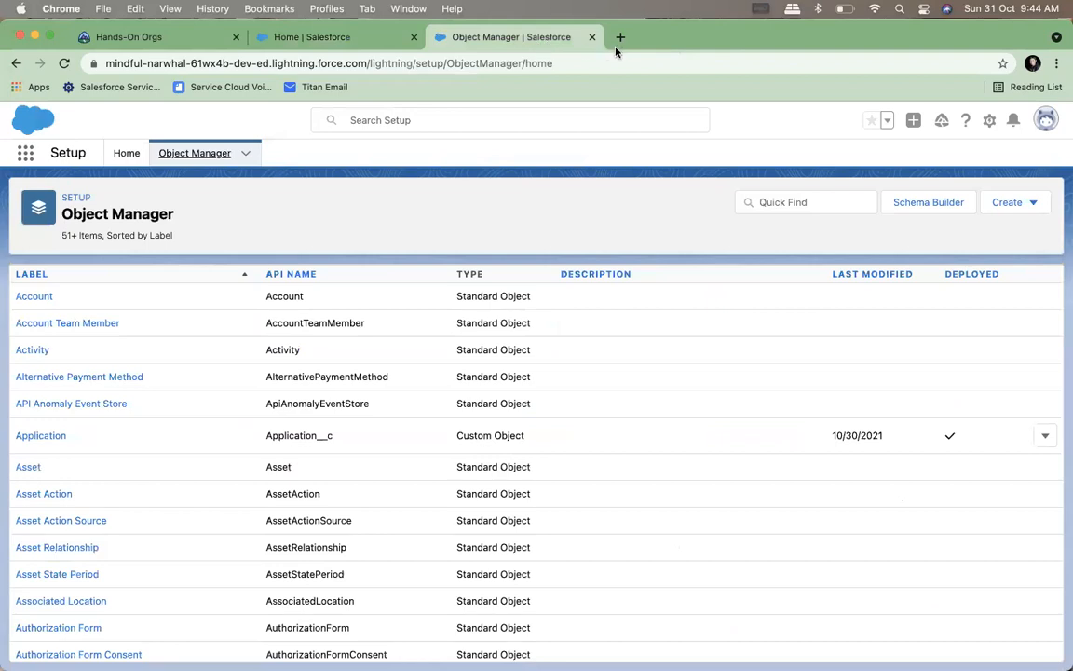
left_click(620, 38)
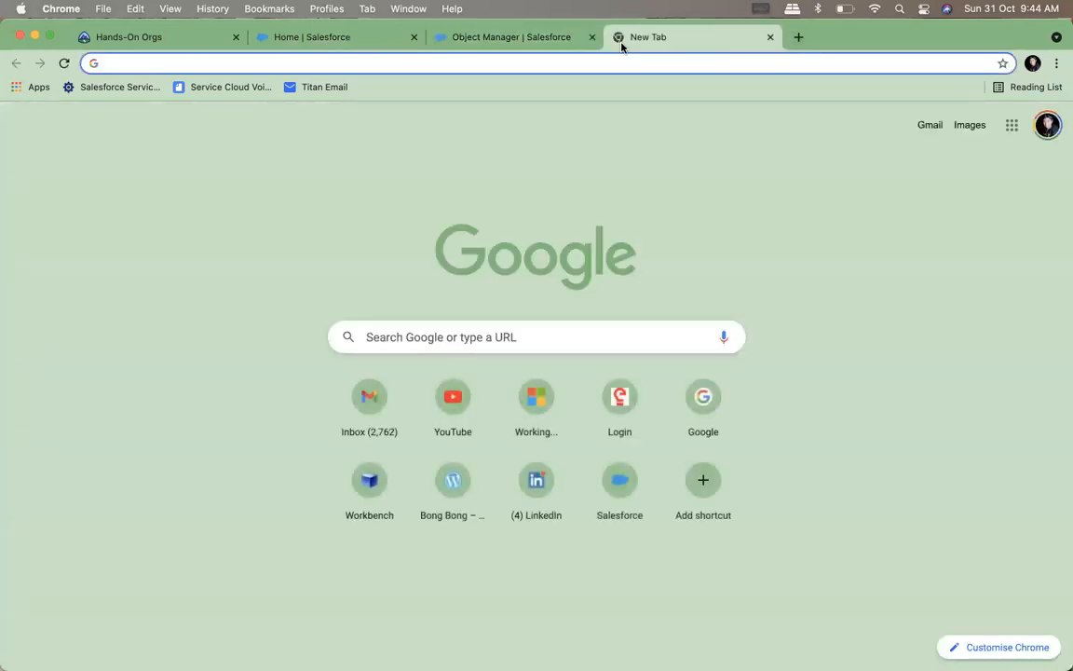
type("yopu\\\\")
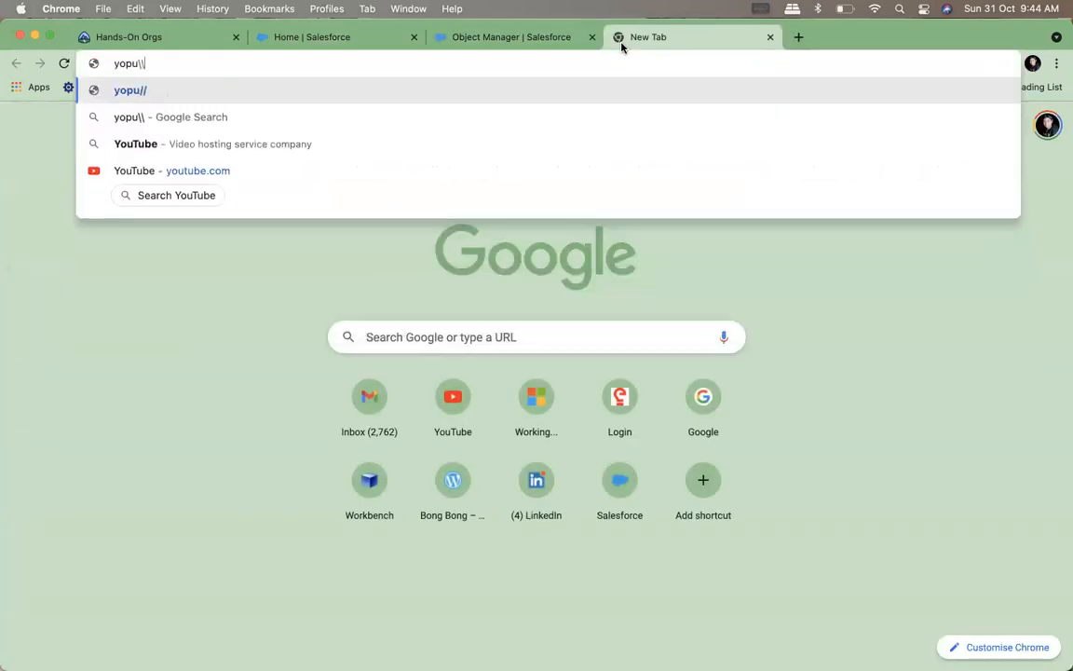
key("BackSpace")
key("BackSpace")
key("BackSpace")
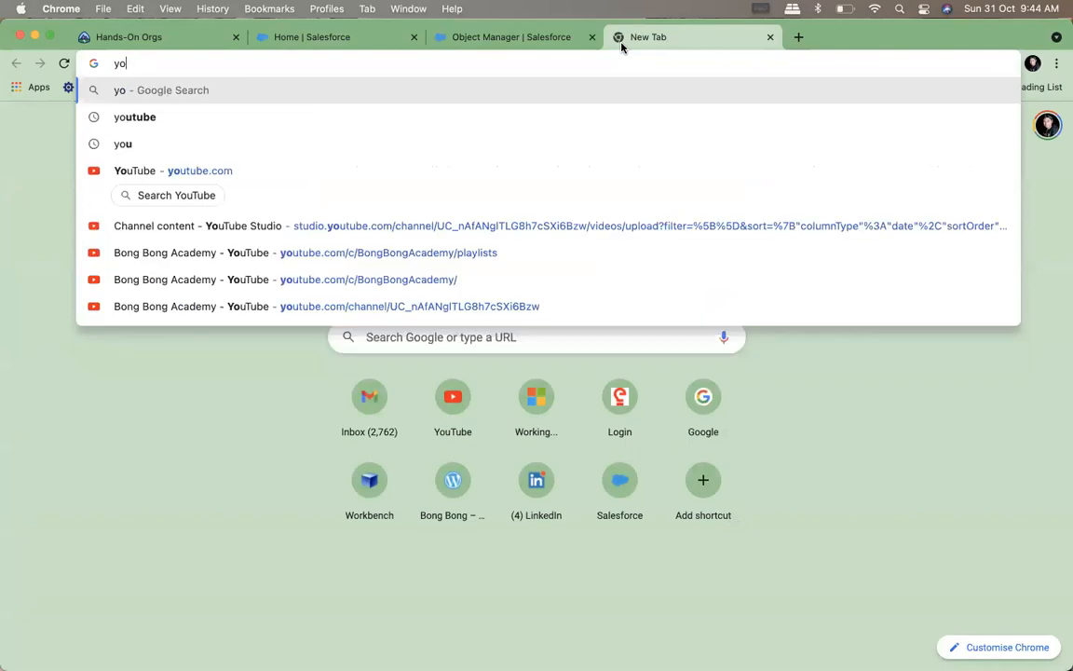
left_click(174, 263)
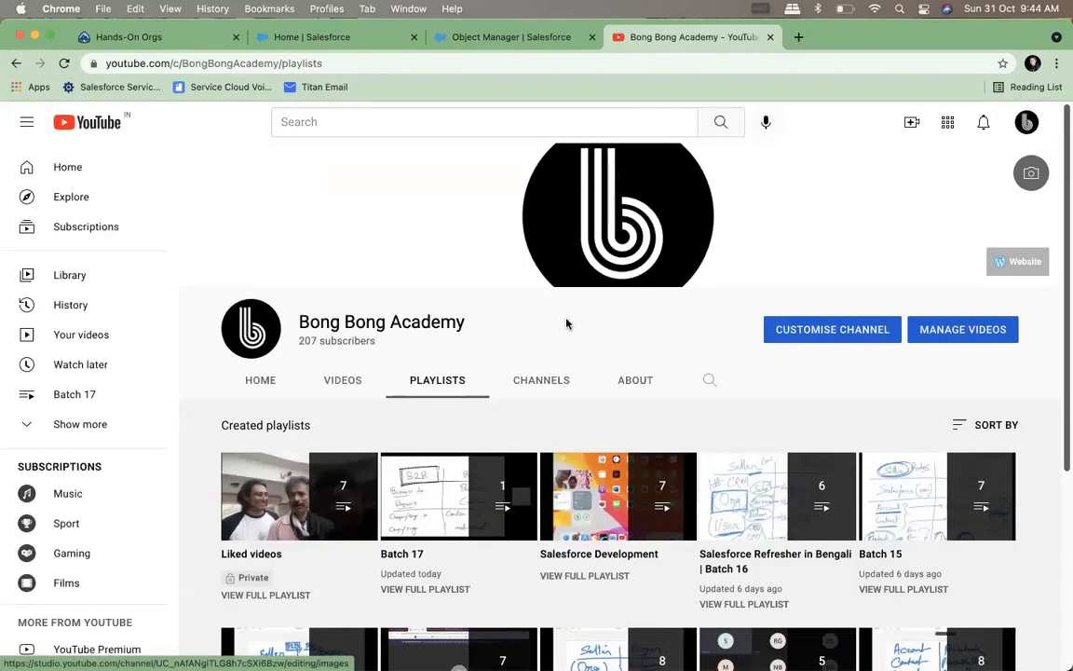
Open the Salesforce Development playlist, pause its Session 11 video, and copy that video's share link
left_click(625, 557)
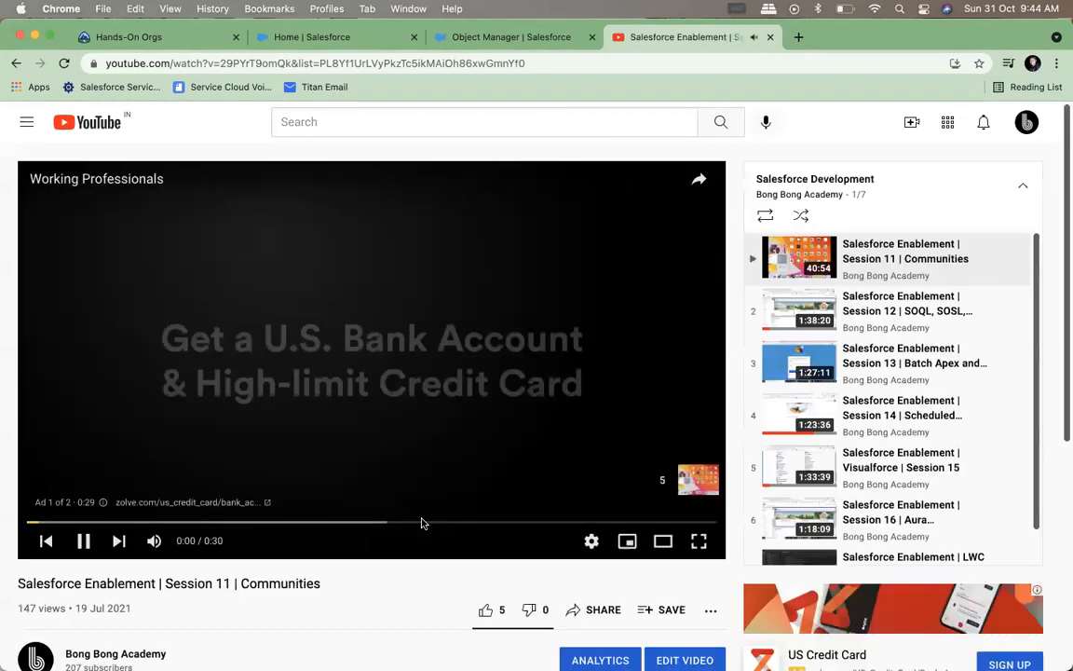
left_click(83, 540)
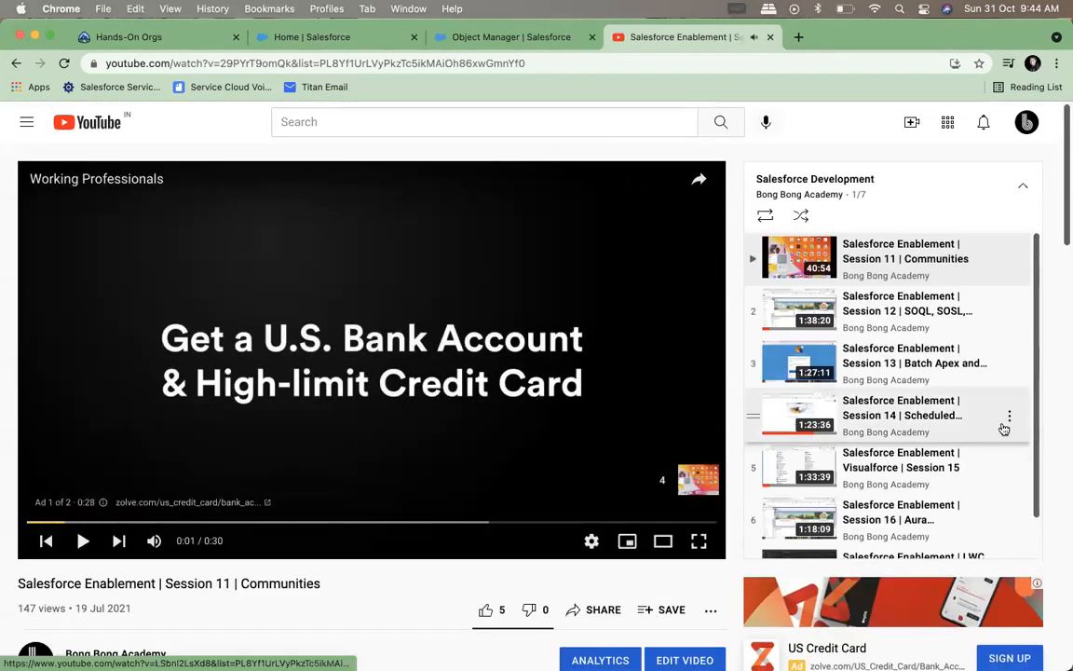
scroll(968, 429, "down", 1)
scroll(373, 582, "down", 2)
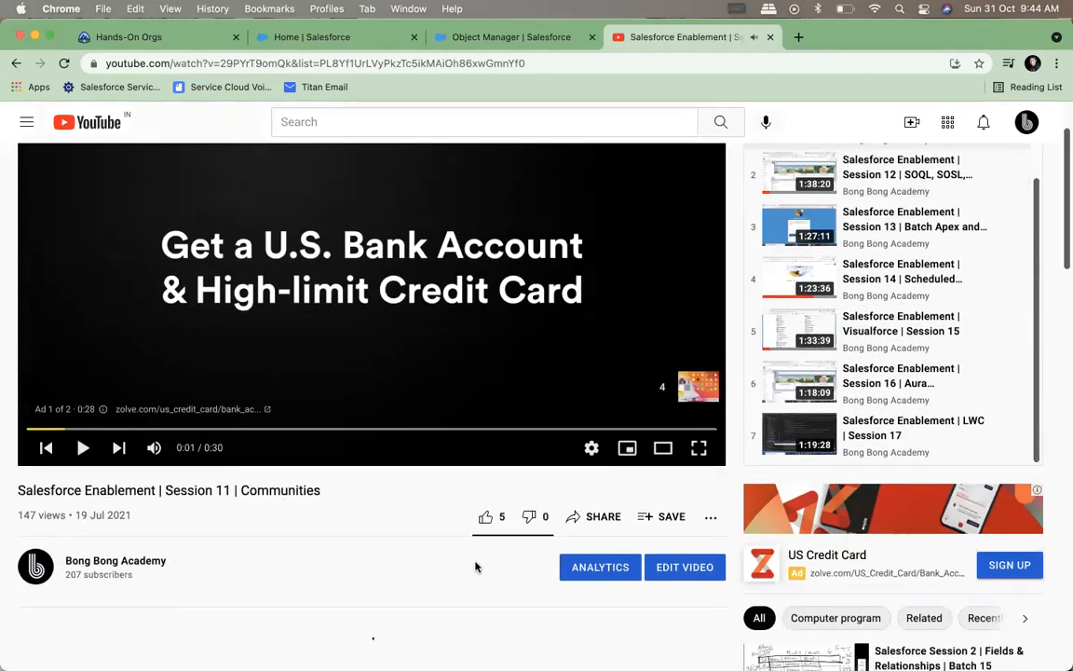
left_click(575, 516)
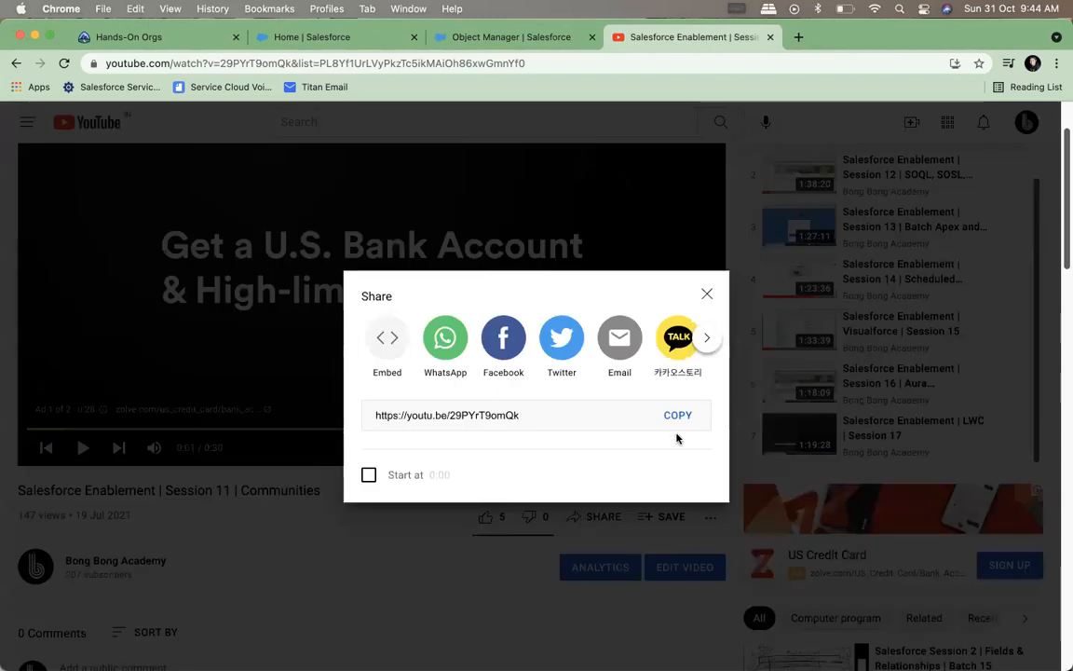
left_click(678, 417)
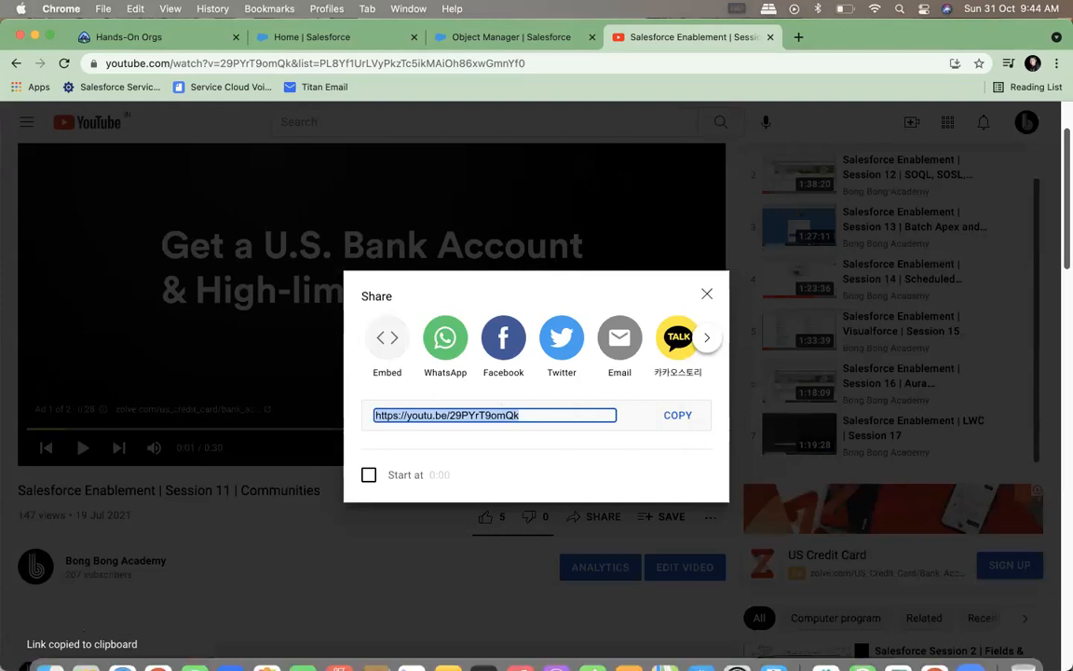
Paste the Session 11 video link into the Bong Bong Batch- 15 message draft in WhatsApp, and remove it unsent
left_click(858, 641)
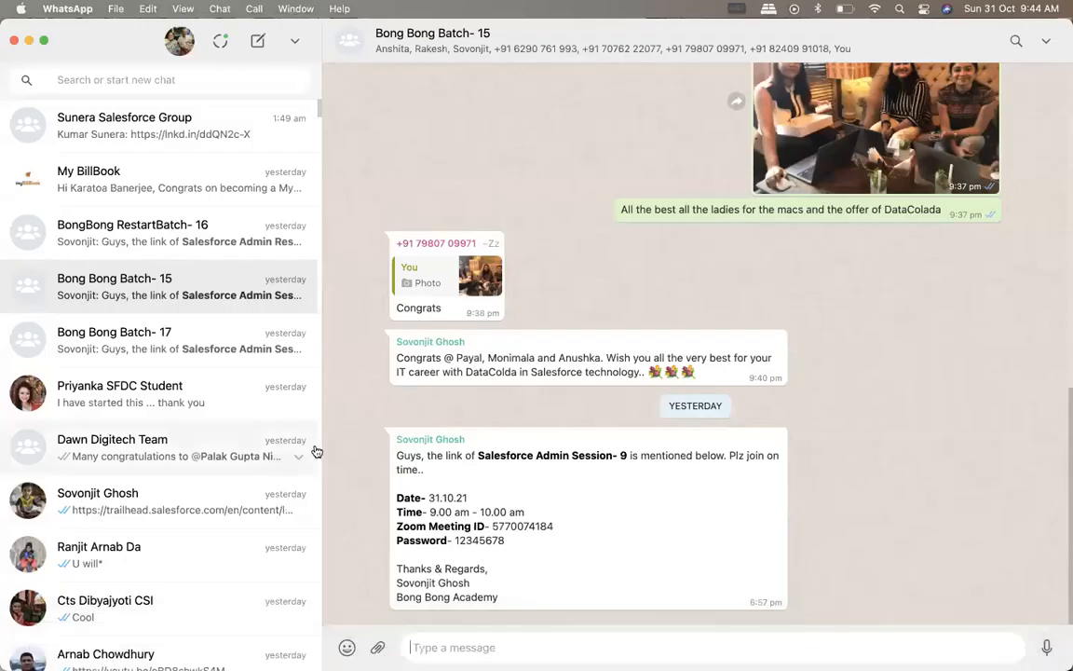
key("super+v")
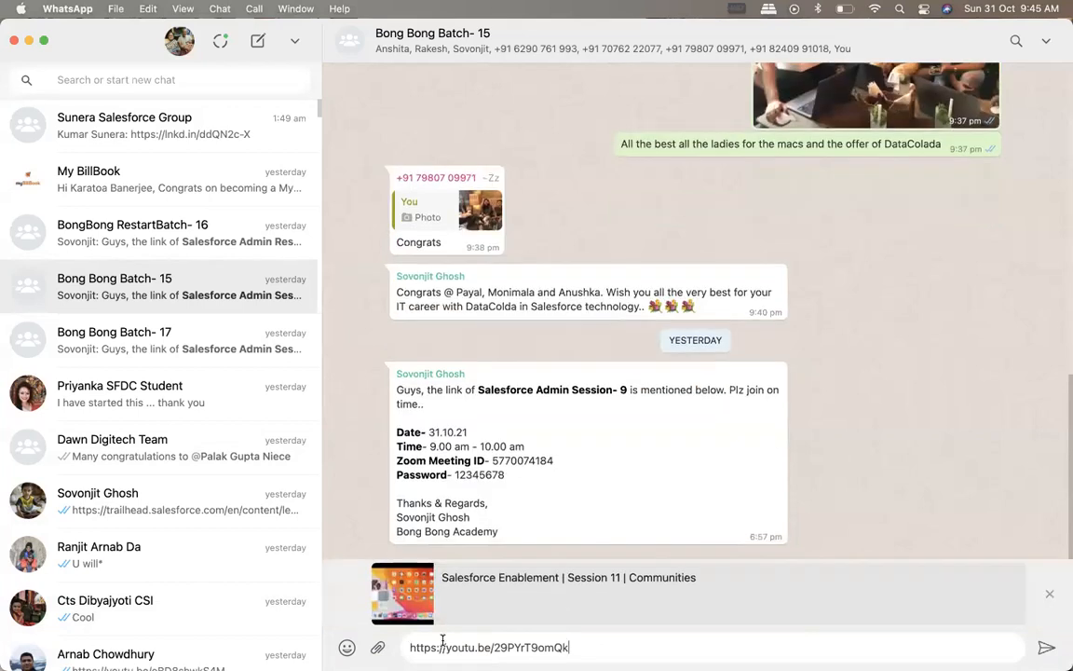
left_click(1047, 594)
key("super+a")
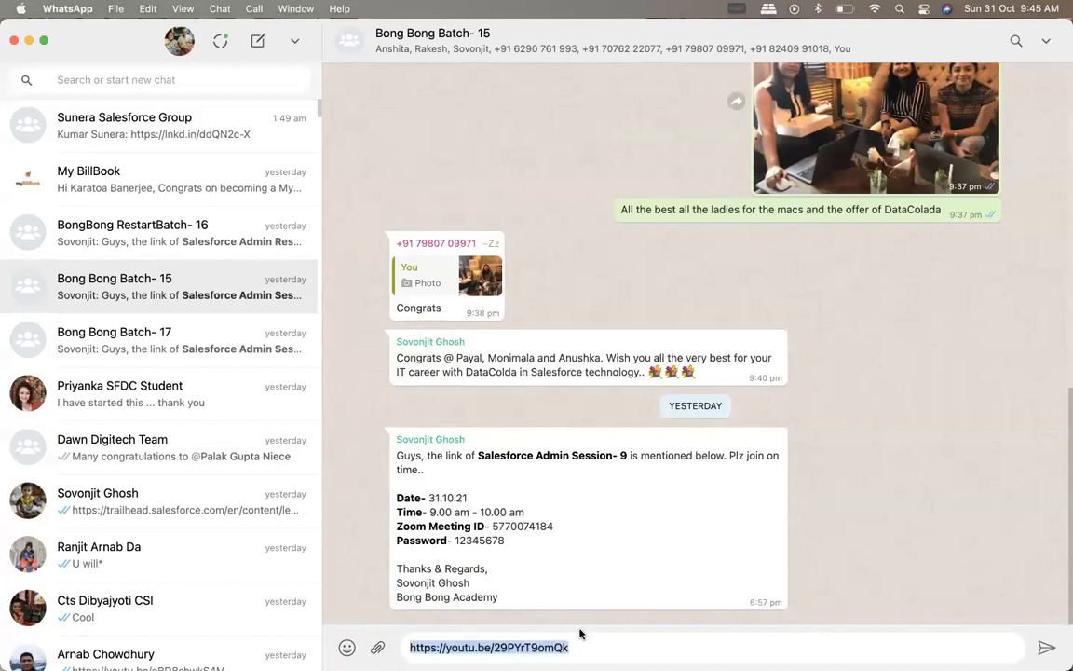
key("super+x")
mouse_move(628, 652)
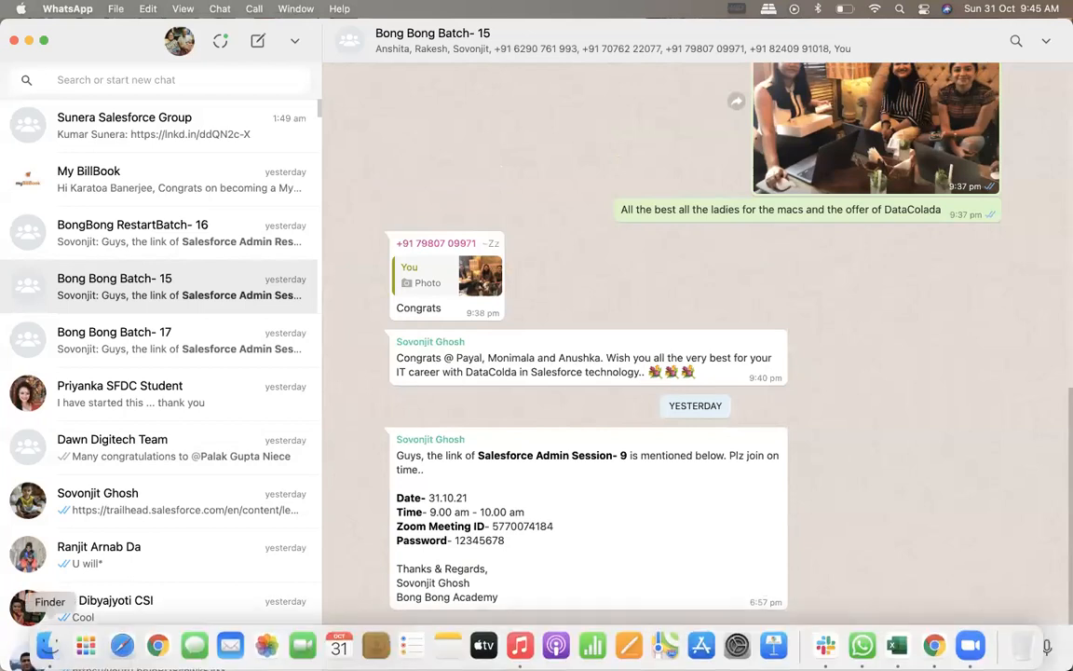
Return to Chrome, close the share dialog, and reopen the Salesforce Development playlist from the channel's playlists page
left_click(934, 642)
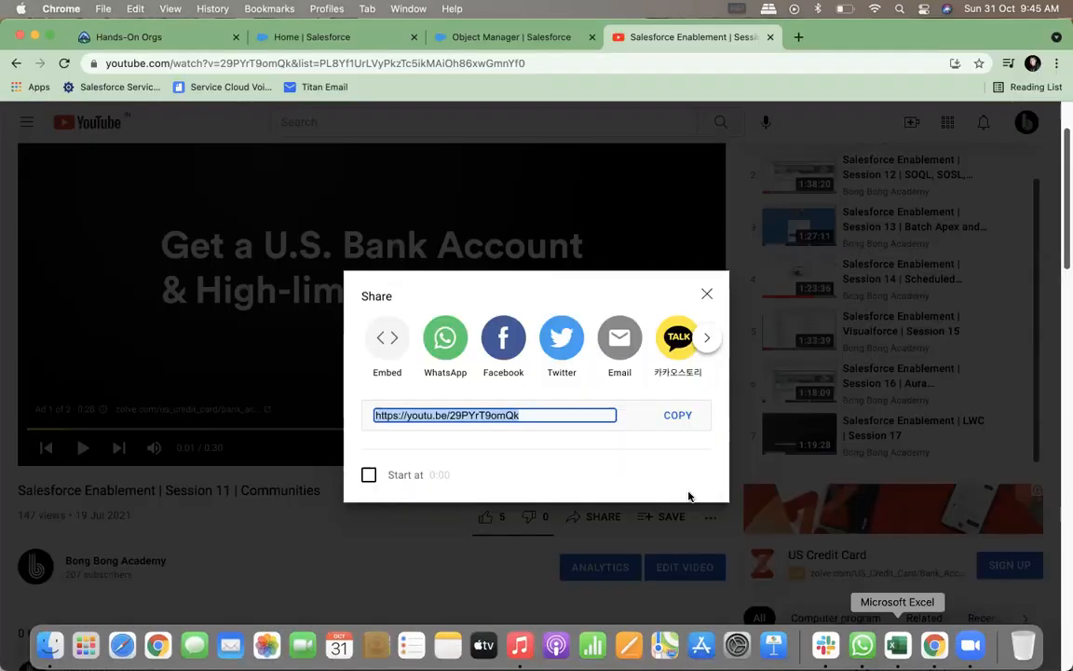
left_click(706, 296)
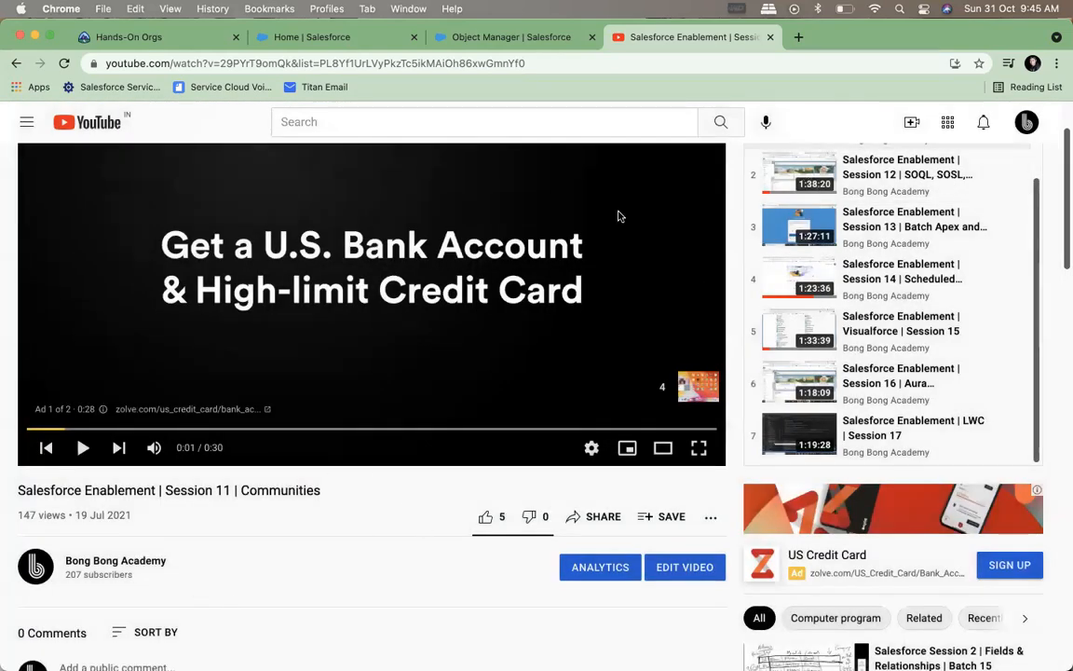
left_click(15, 63)
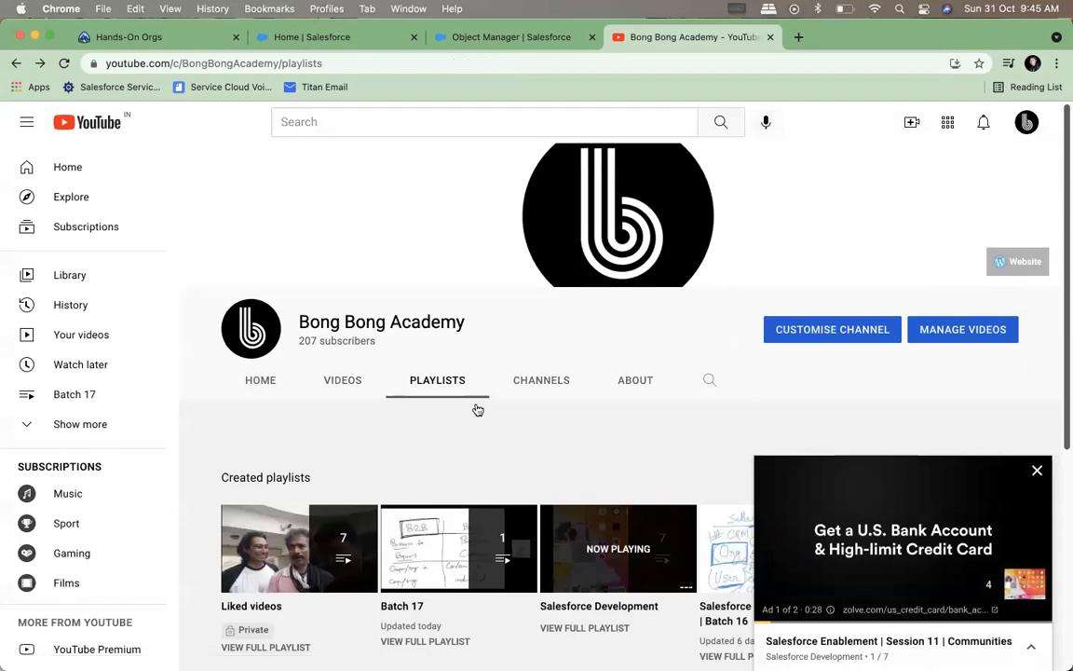
left_click(446, 385)
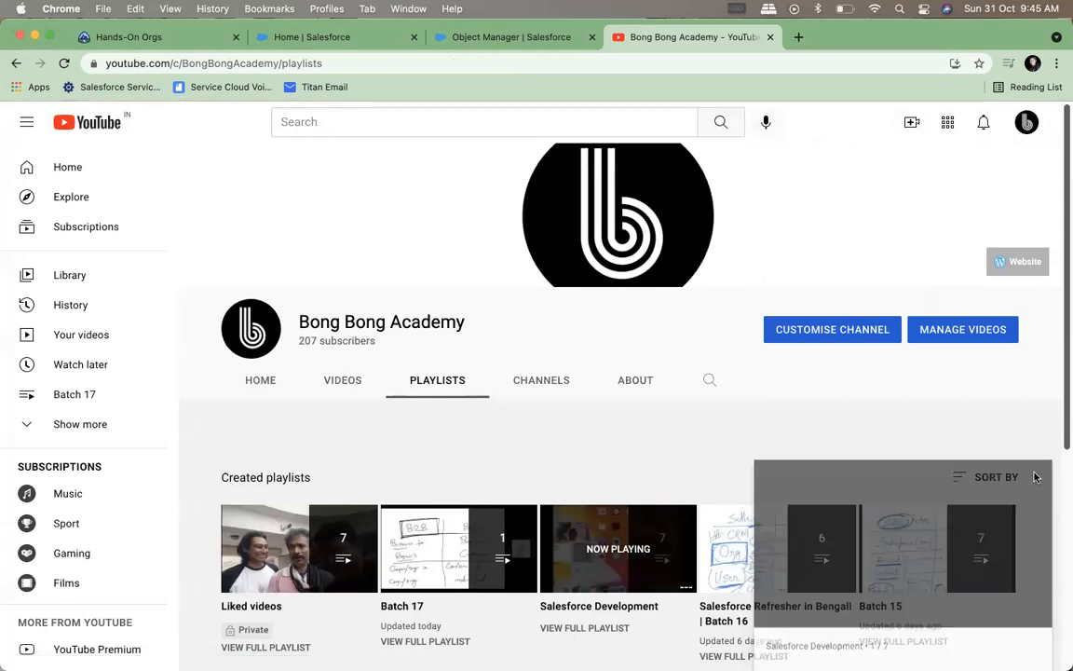
scroll(587, 510, "down", 2)
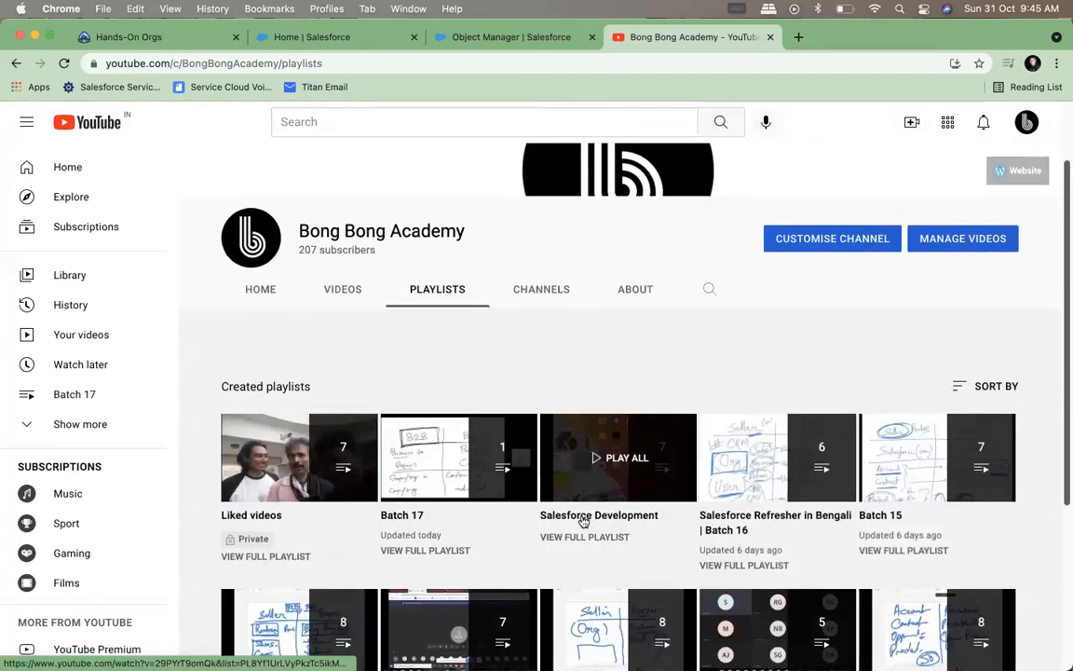
left_click(583, 521)
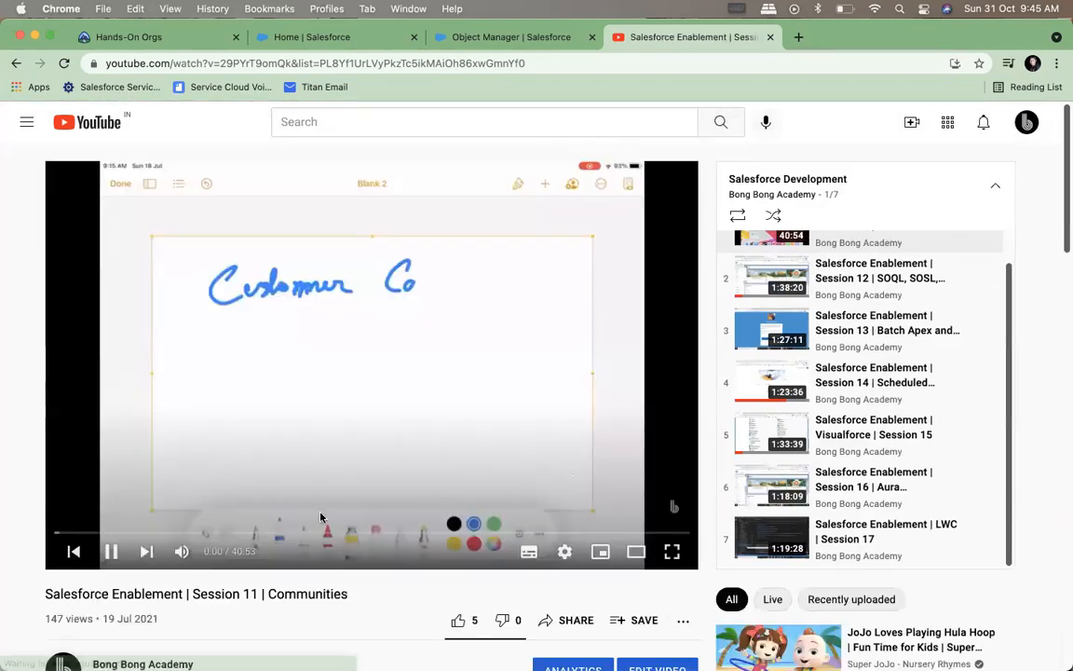
scroll(294, 564, "down", 2)
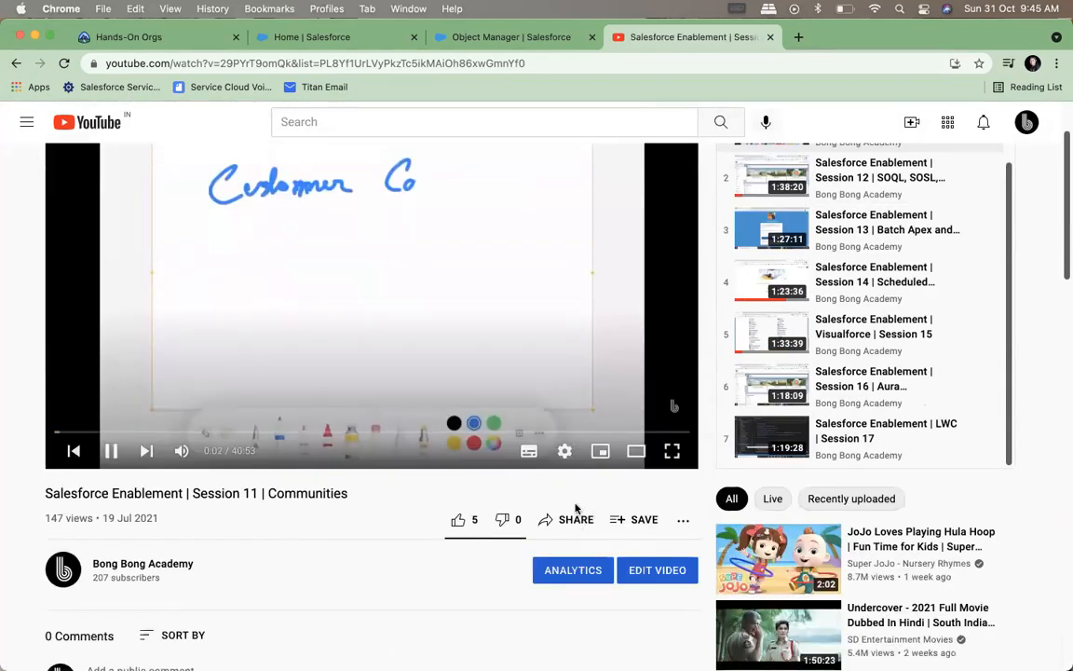
scroll(931, 345, "up", 1)
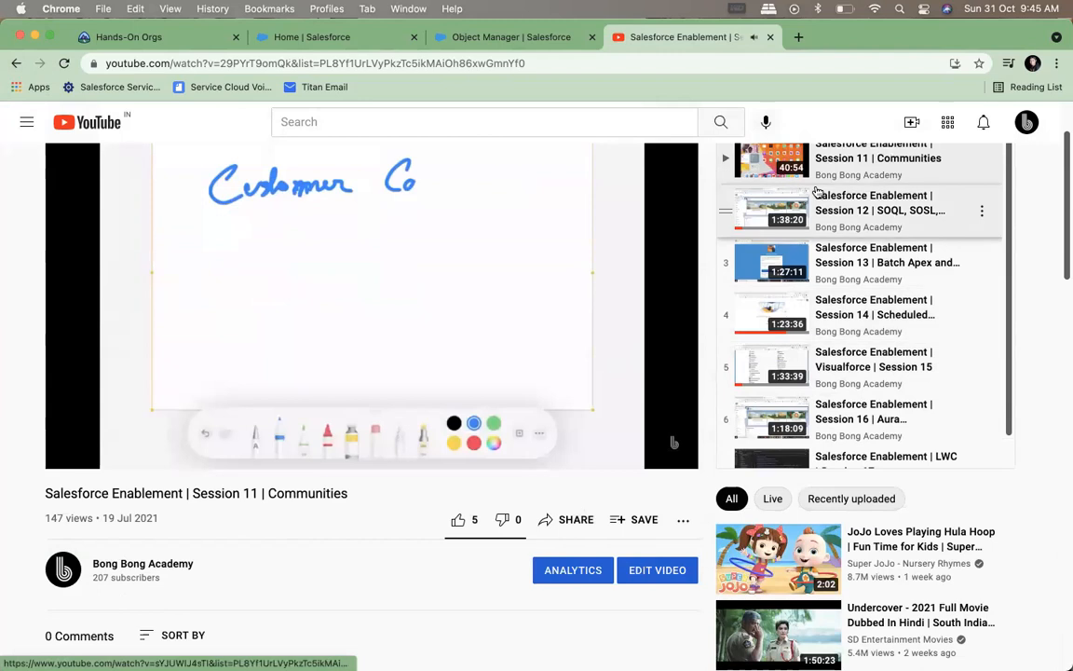
Open the channel playlists in YouTube Studio and open the Salesforce Development playlist's own page
left_click(1024, 122)
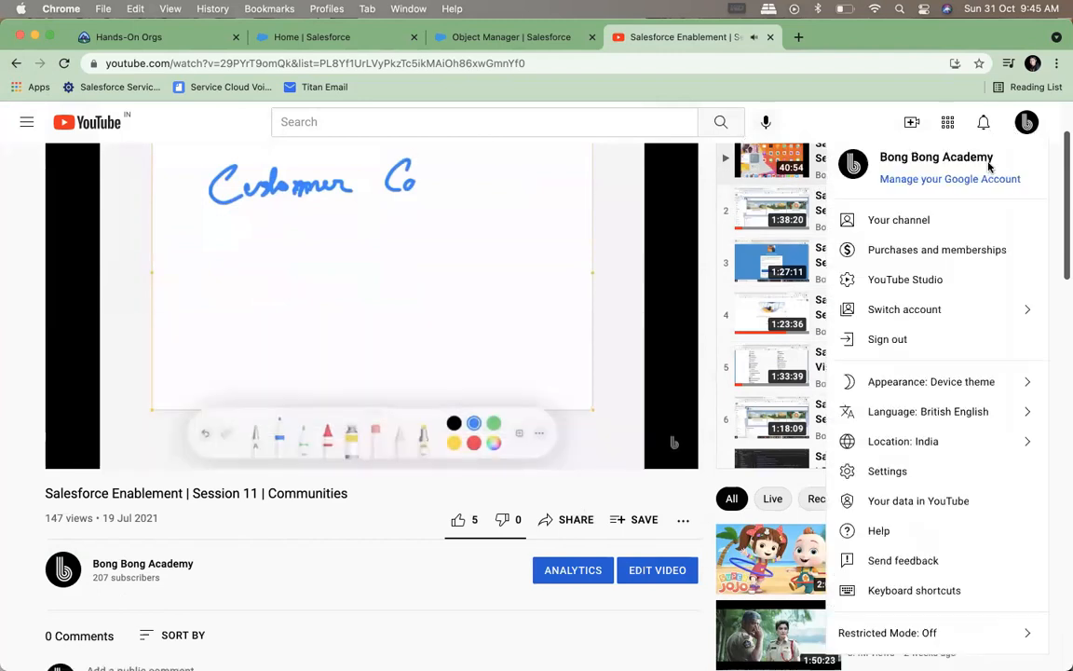
left_click(911, 279)
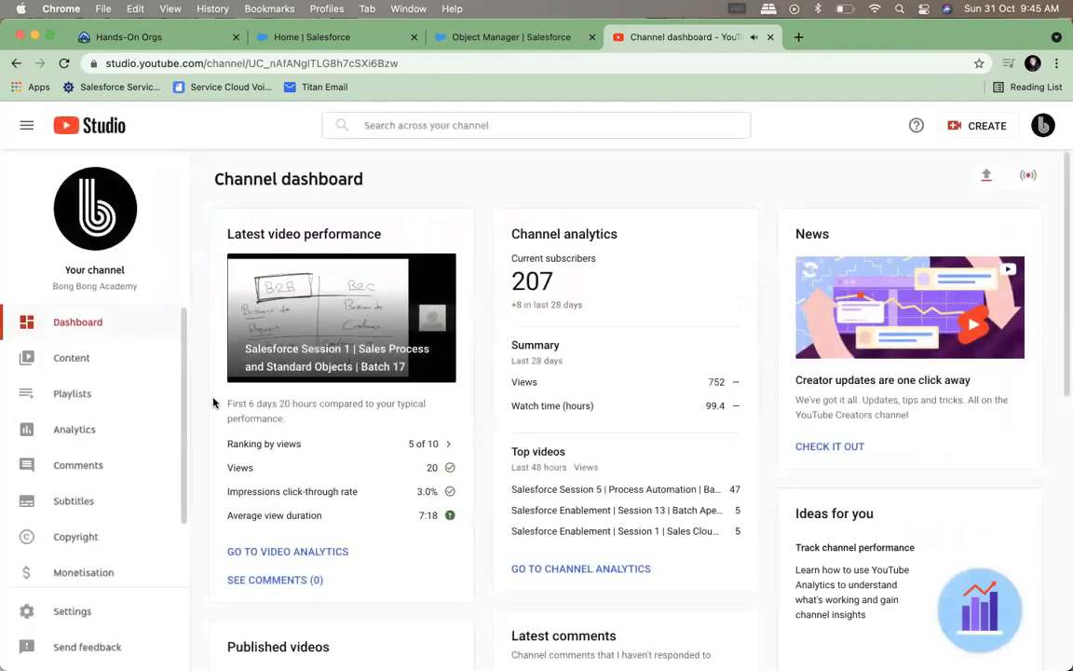
left_click(90, 399)
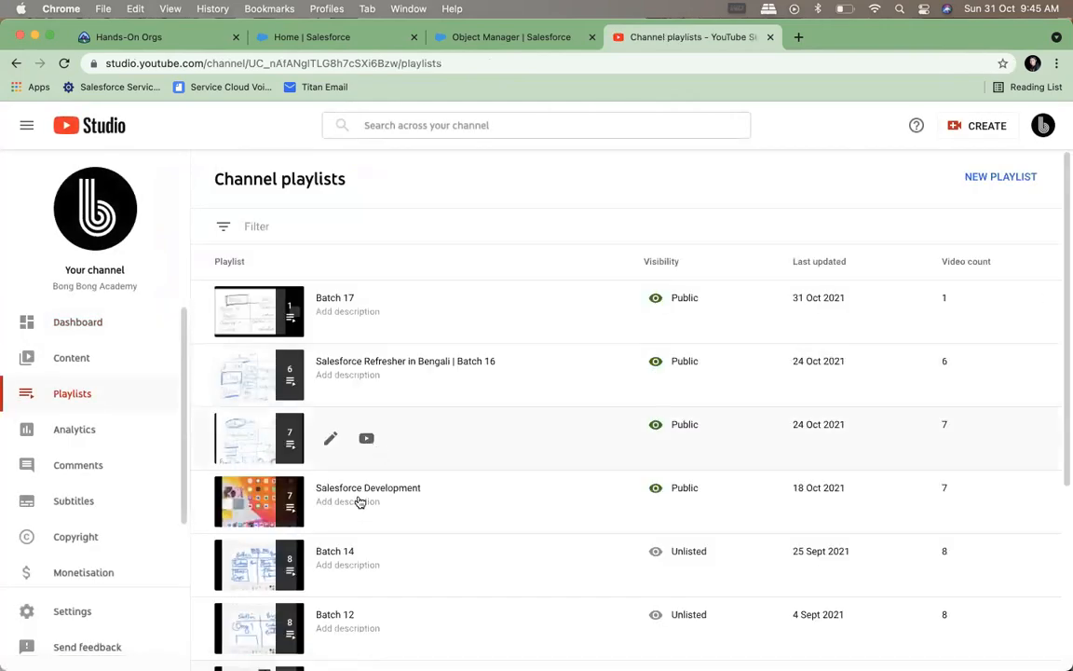
scroll(358, 511, "down", 3)
scroll(280, 465, "down", 2)
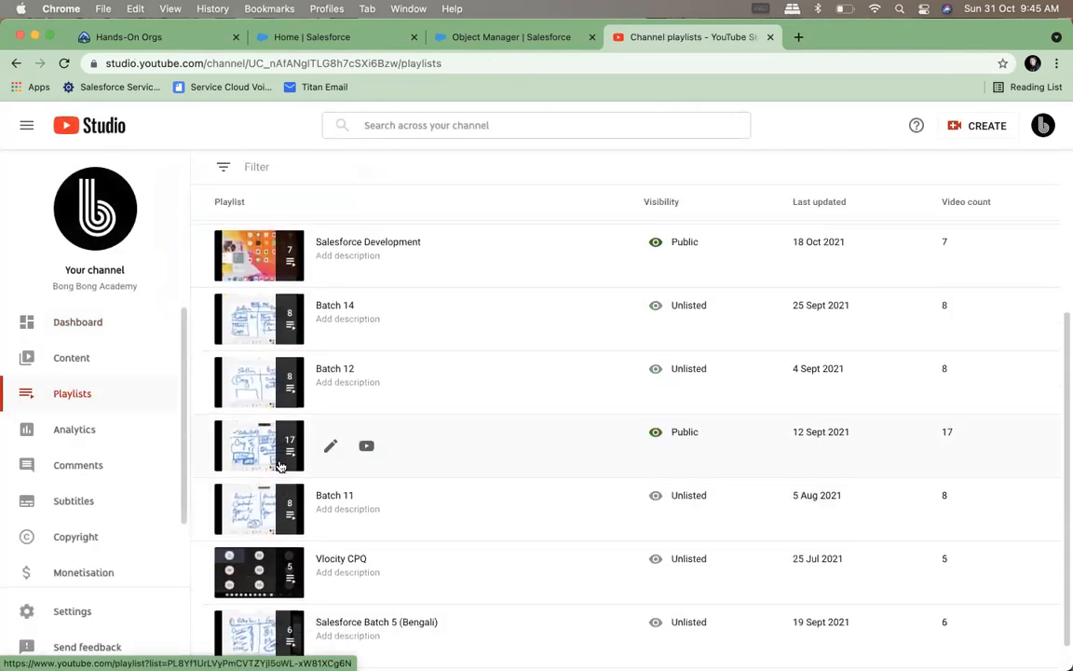
scroll(328, 512, "down", 1)
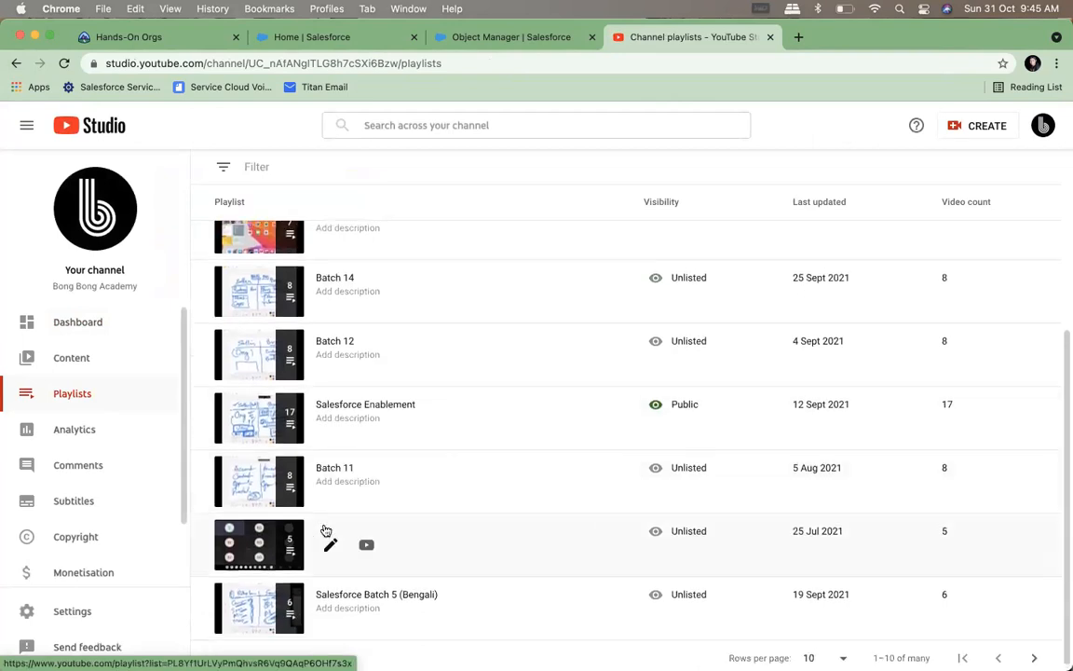
scroll(326, 529, "up", 5)
left_click(259, 503)
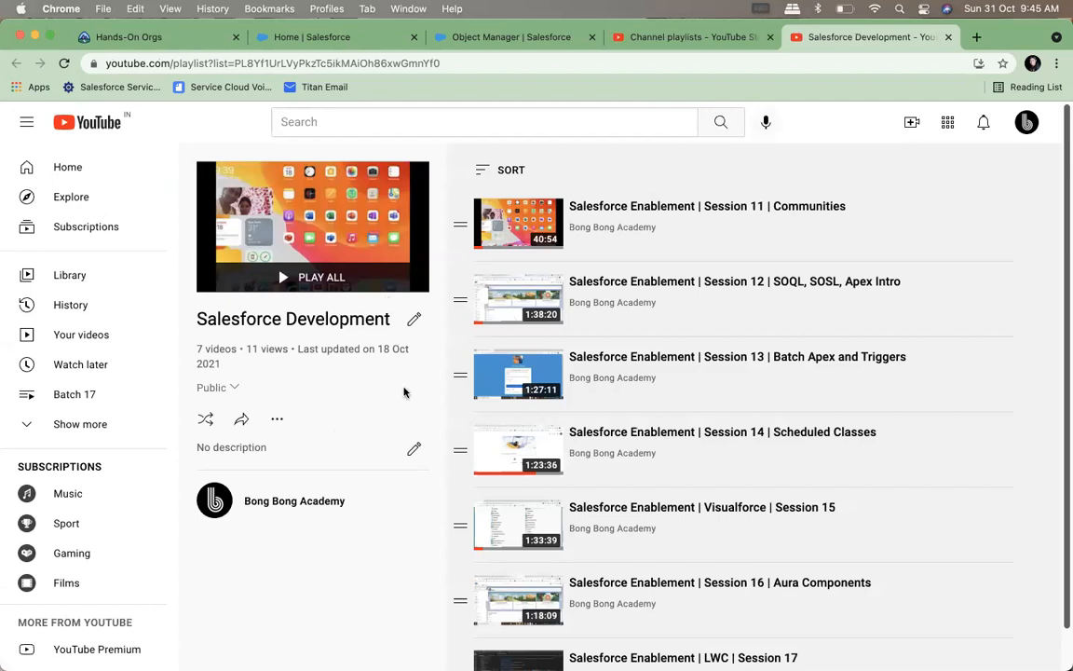
Copy the Salesforce Development playlist's share link and send it to the Bong Bong Batch- 15 group in WhatsApp
left_click(241, 419)
left_click(687, 443)
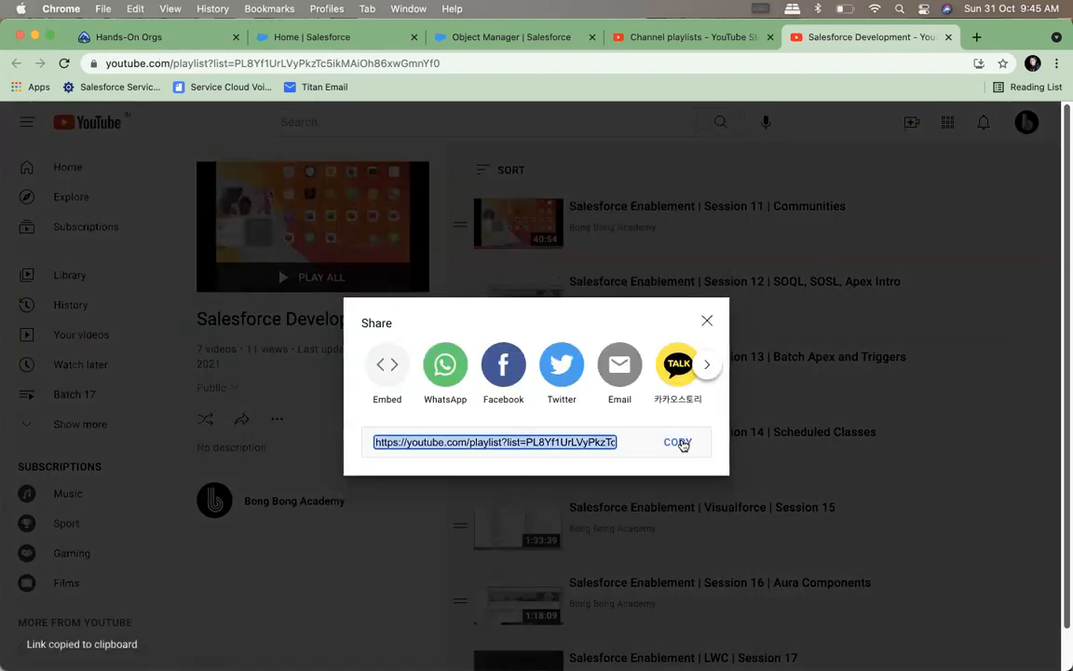
left_click(856, 647)
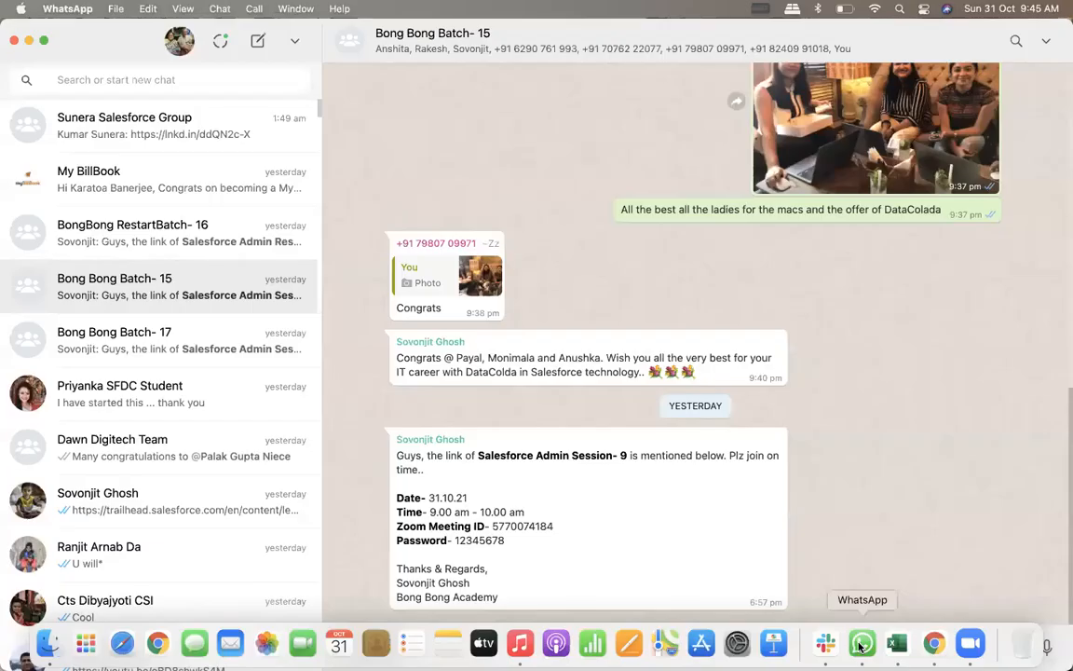
key("super+v")
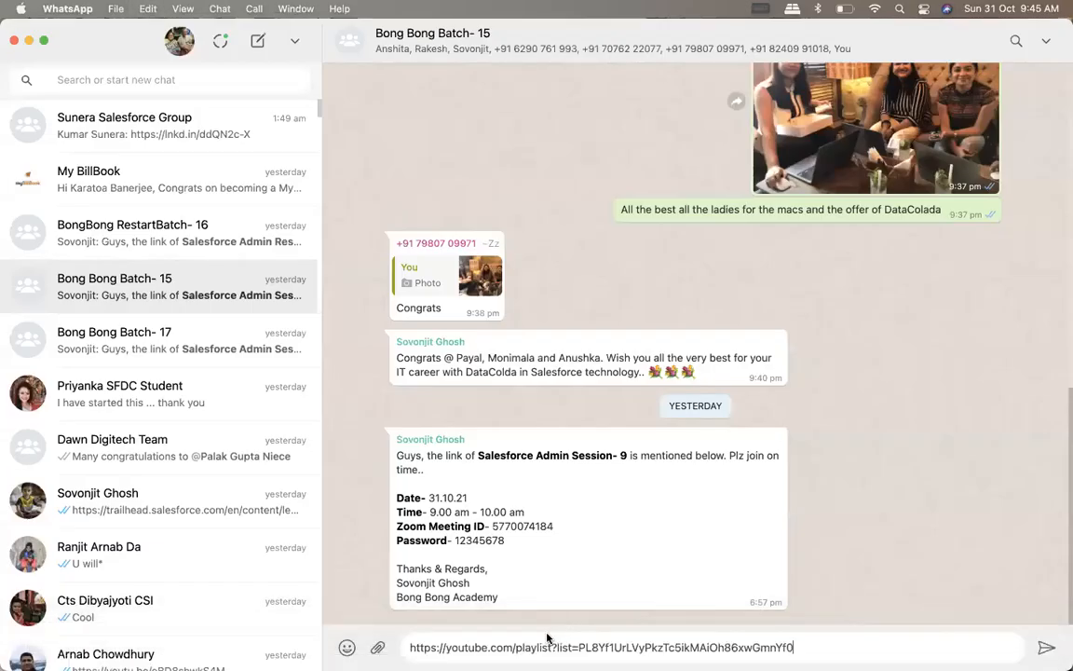
key("Return")
Send the follow-up message "video for coding" to the Bong Bong Batch- 15 group
type("video for")
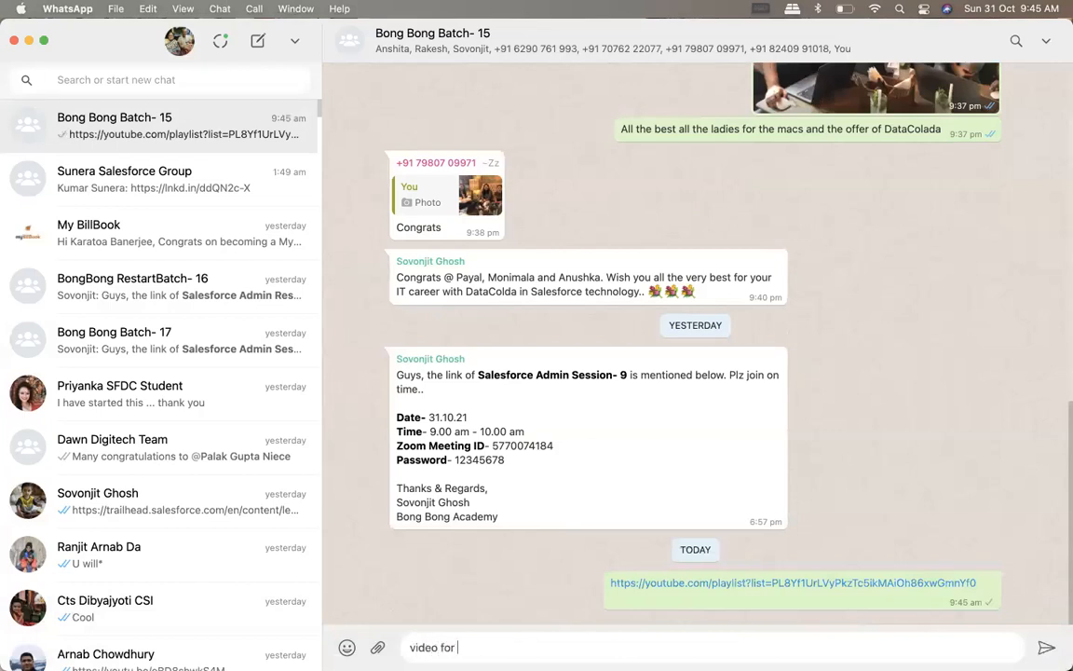
type(" coding")
key("Return")
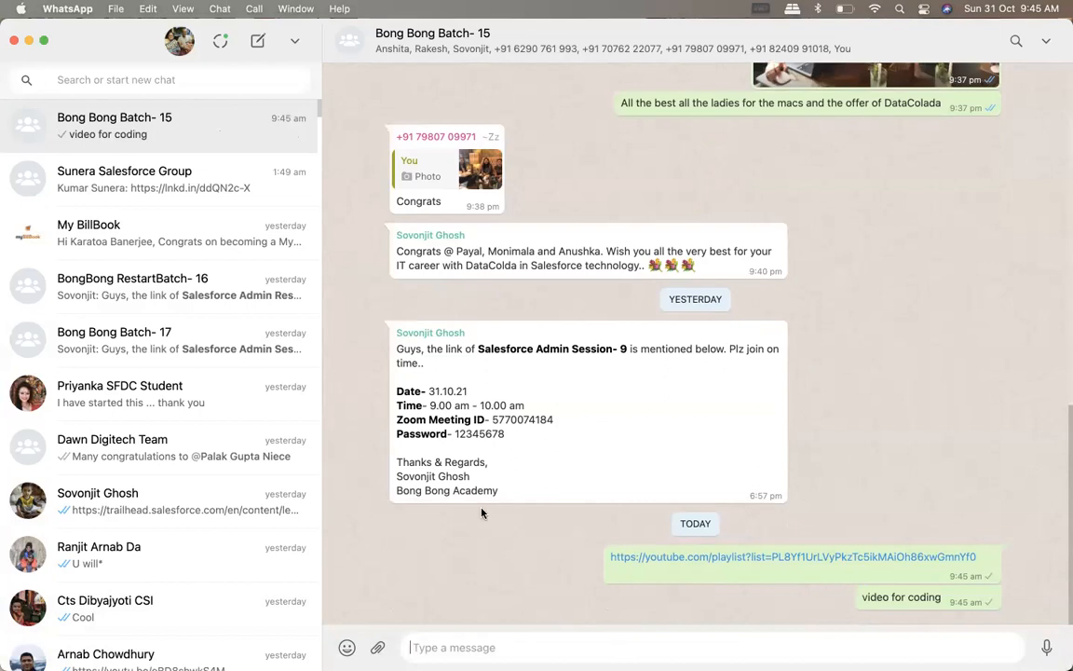
Return to Chrome and close the playlist's share dialog
mouse_move(233, 652)
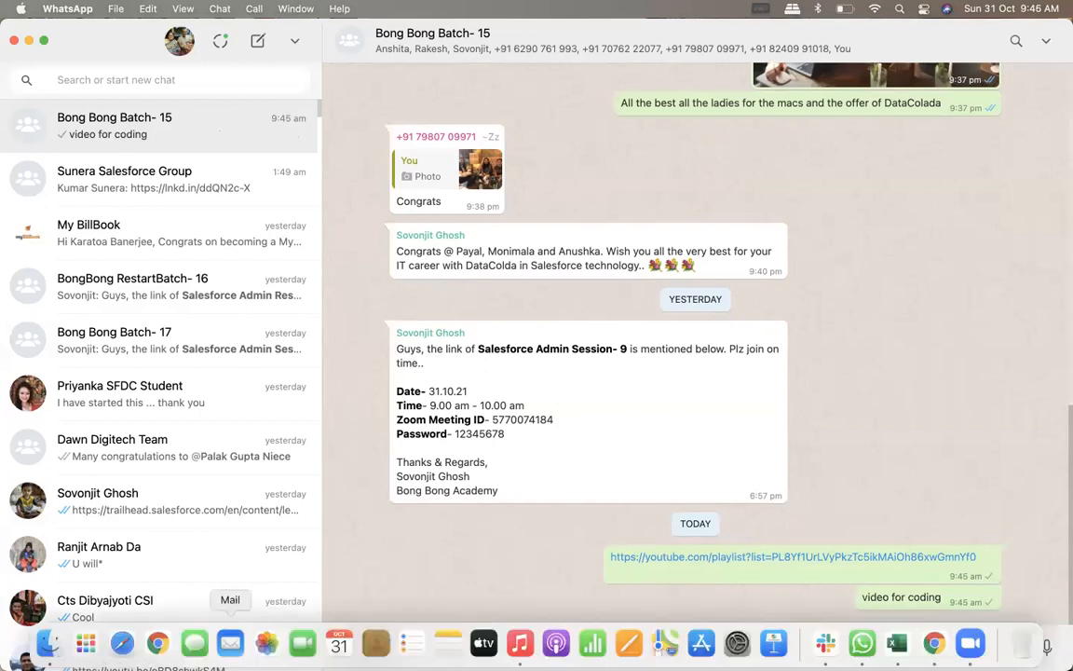
left_click(158, 643)
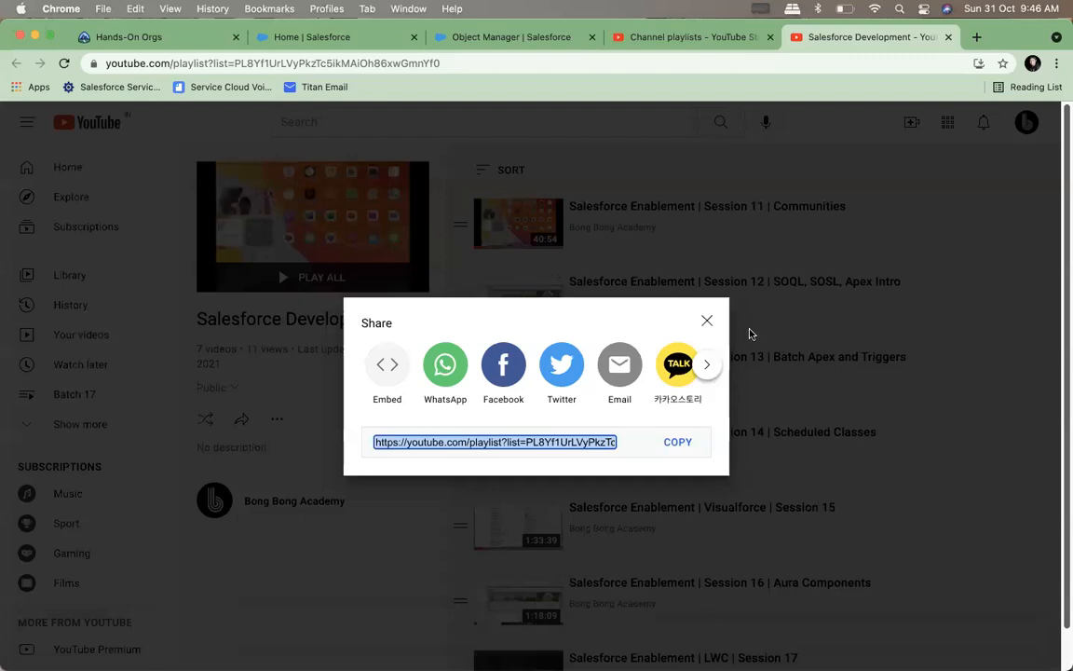
left_click(707, 322)
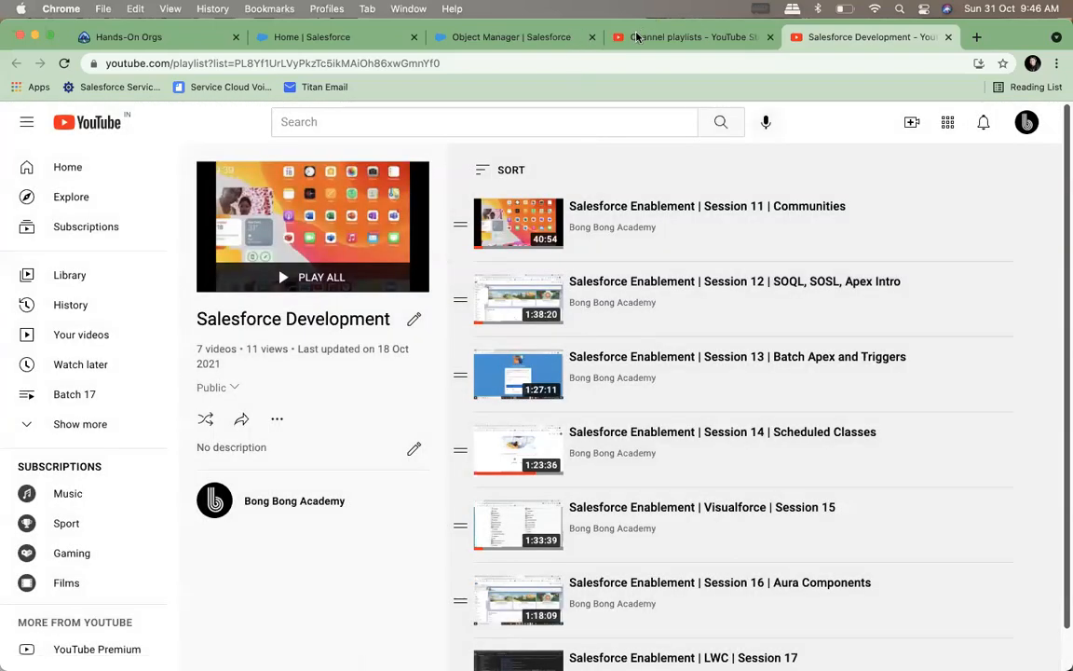